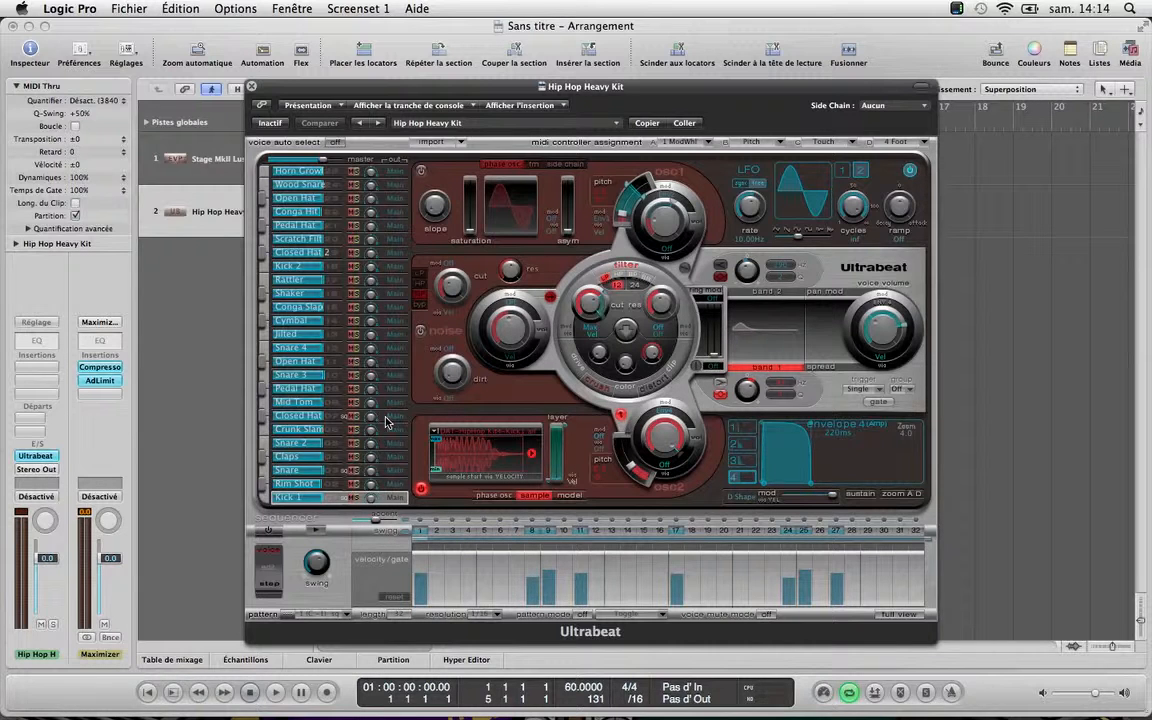
Inspect the EVP88 electric piano on the Stage MkII Luscious track, viewing its plug-in window and the list of available software instruments
left_click(251, 87)
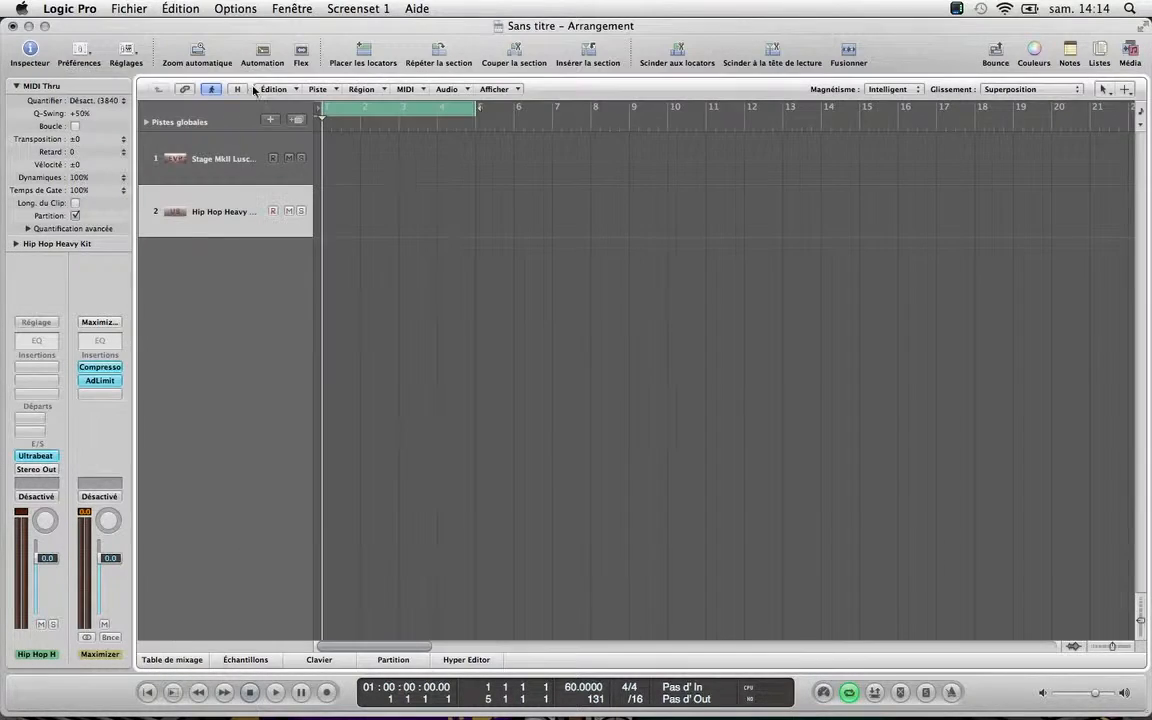
left_click(219, 166)
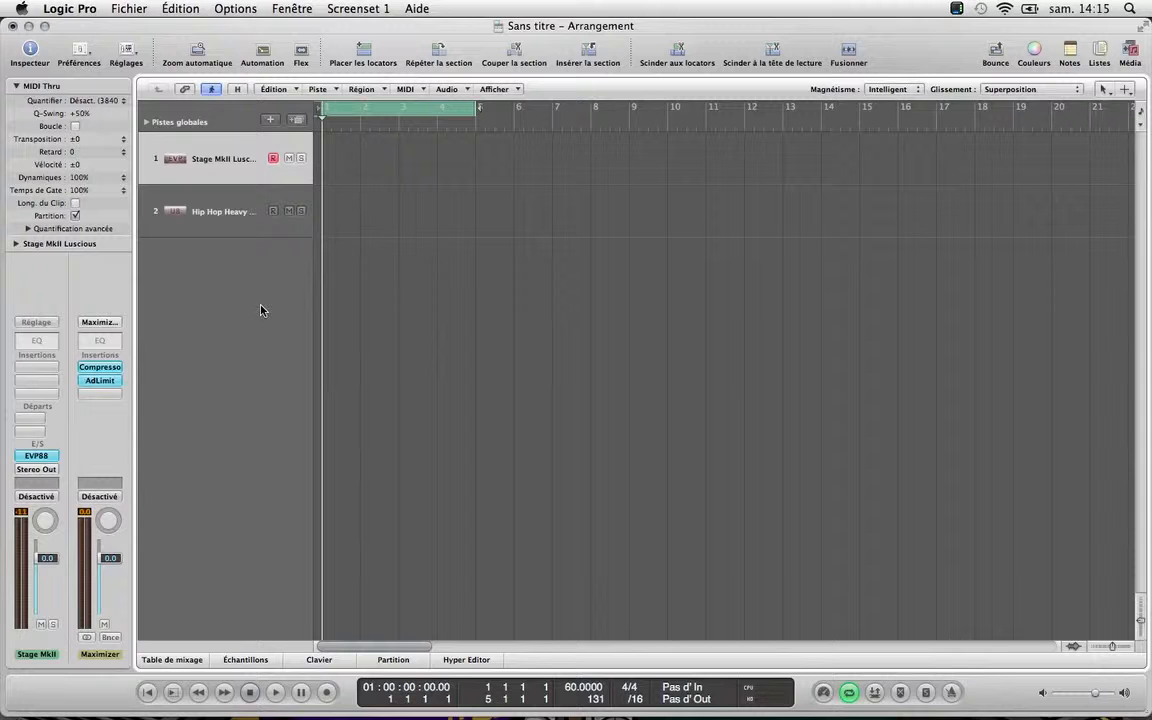
mouse_move(1055, 712)
left_click(208, 159)
left_click(36, 455)
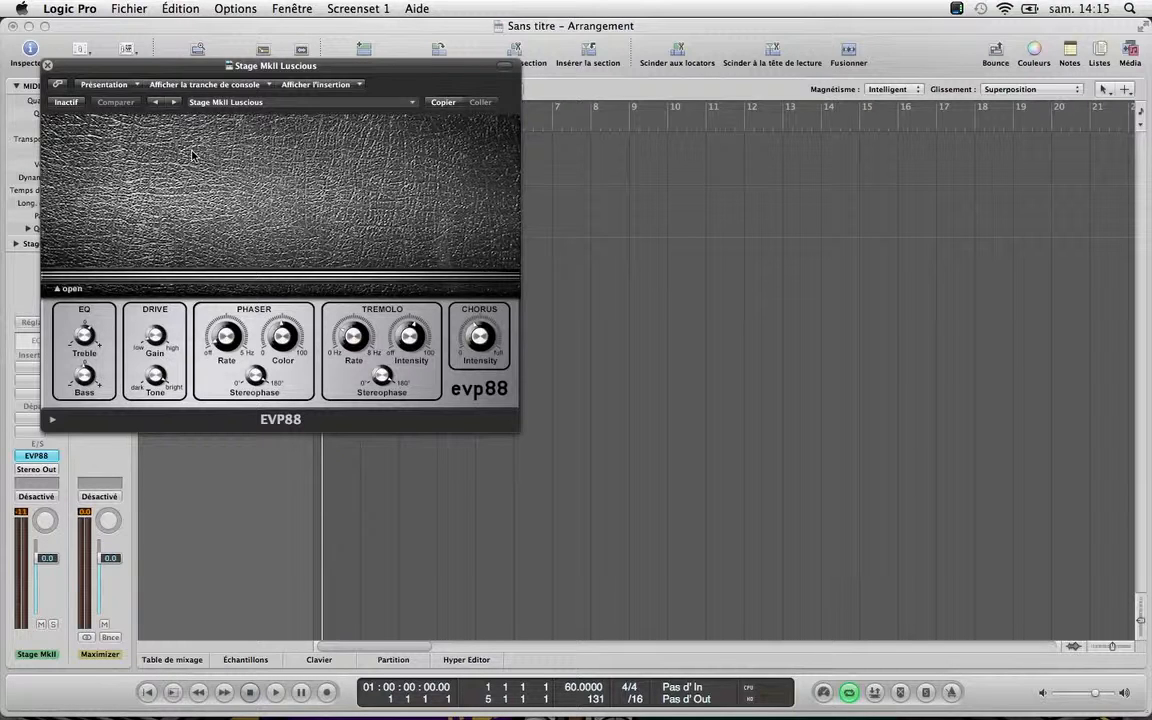
left_click(48, 68)
left_click(37, 458)
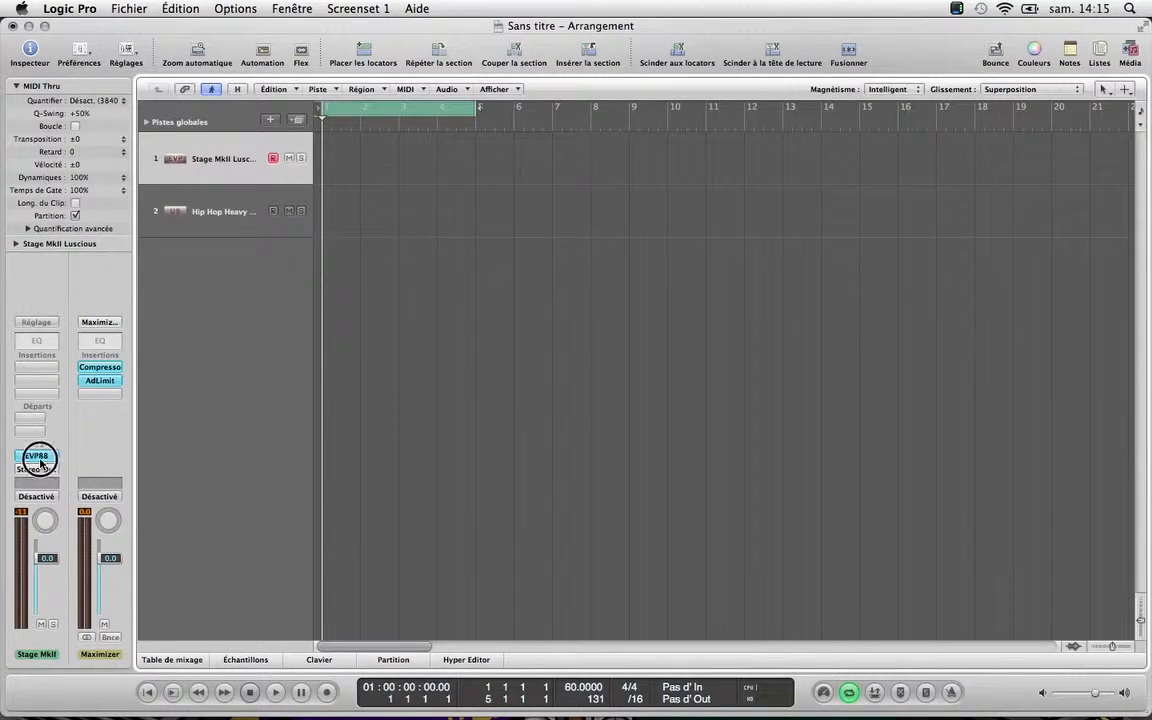
mouse_move(125, 568)
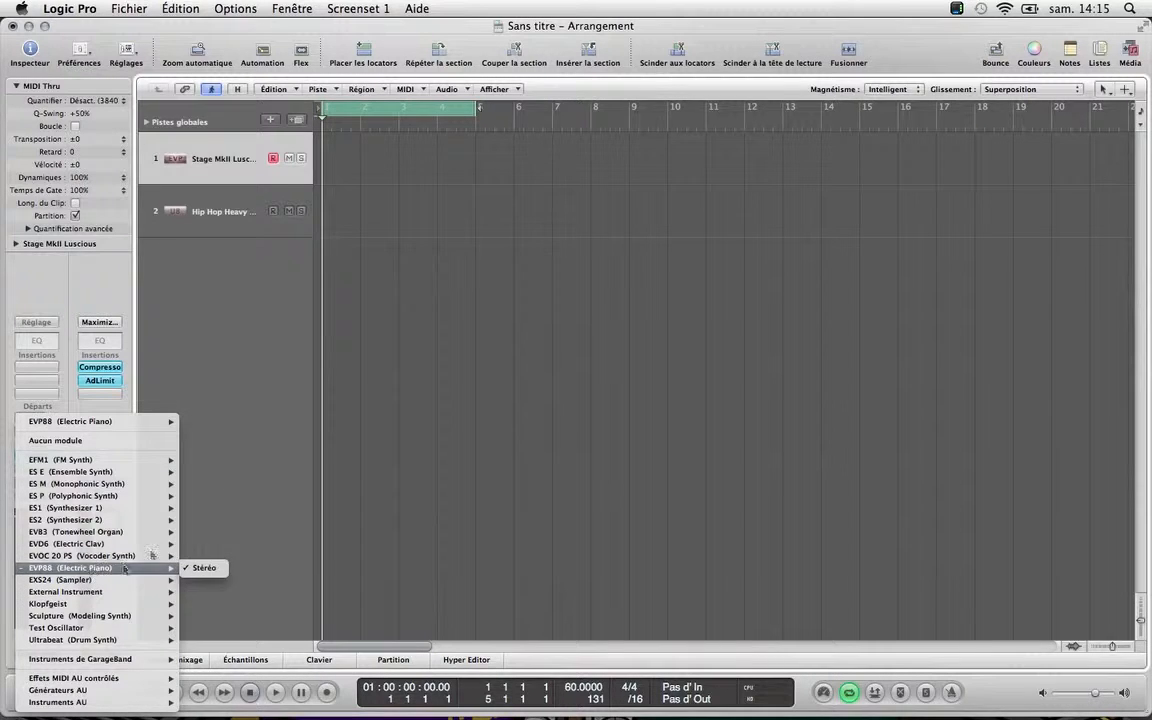
left_click(224, 403)
On the Hip Hop Heavy Kit track, choose the multi-output Ultrabeat and the Hip Hop Heavy Kit preset from 01 Drum Kits, closing the plug-in window
left_click(212, 207)
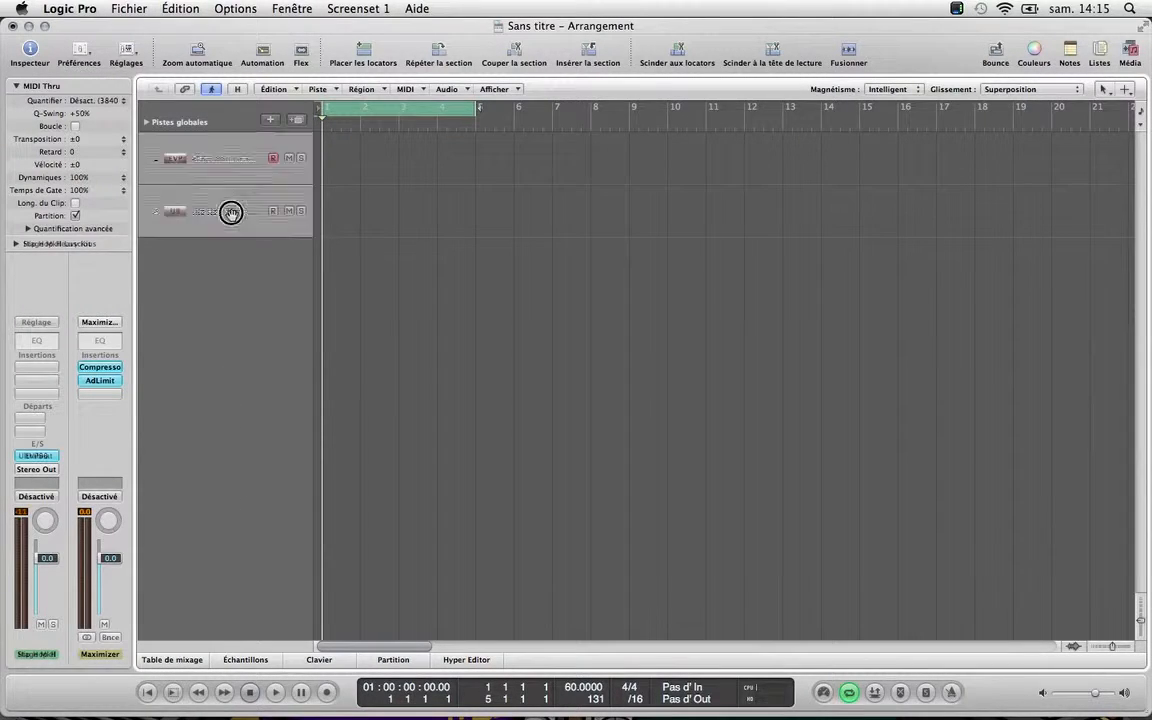
left_click(35, 455)
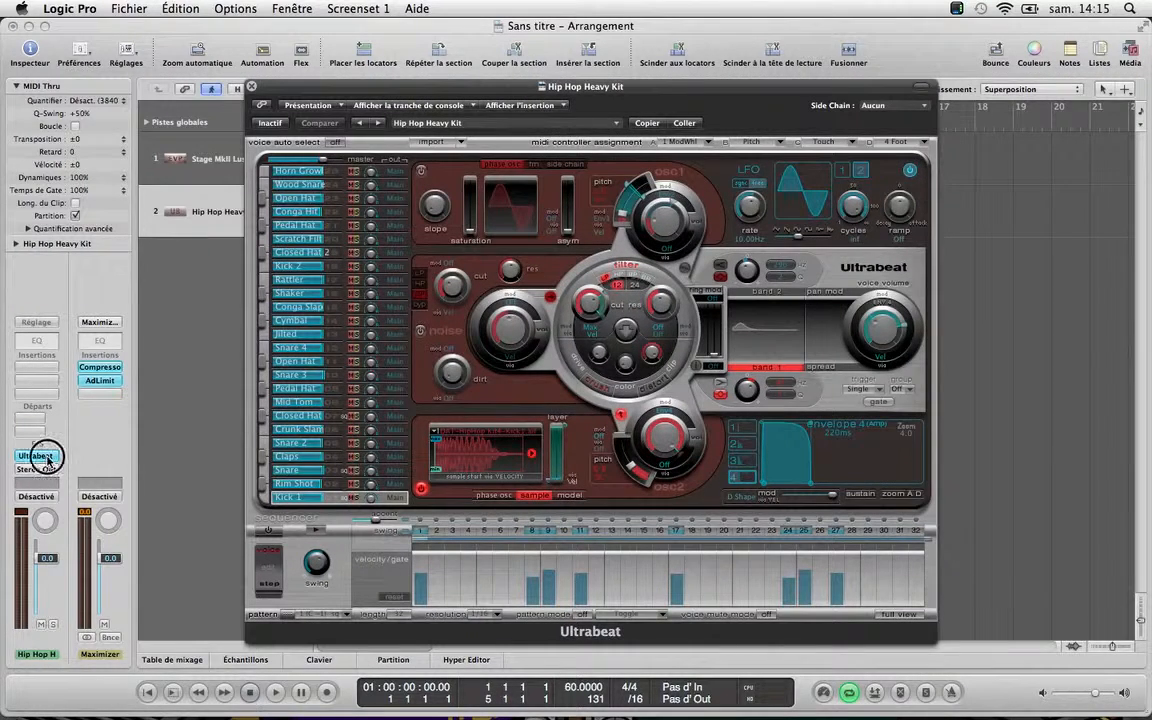
left_click(38, 455)
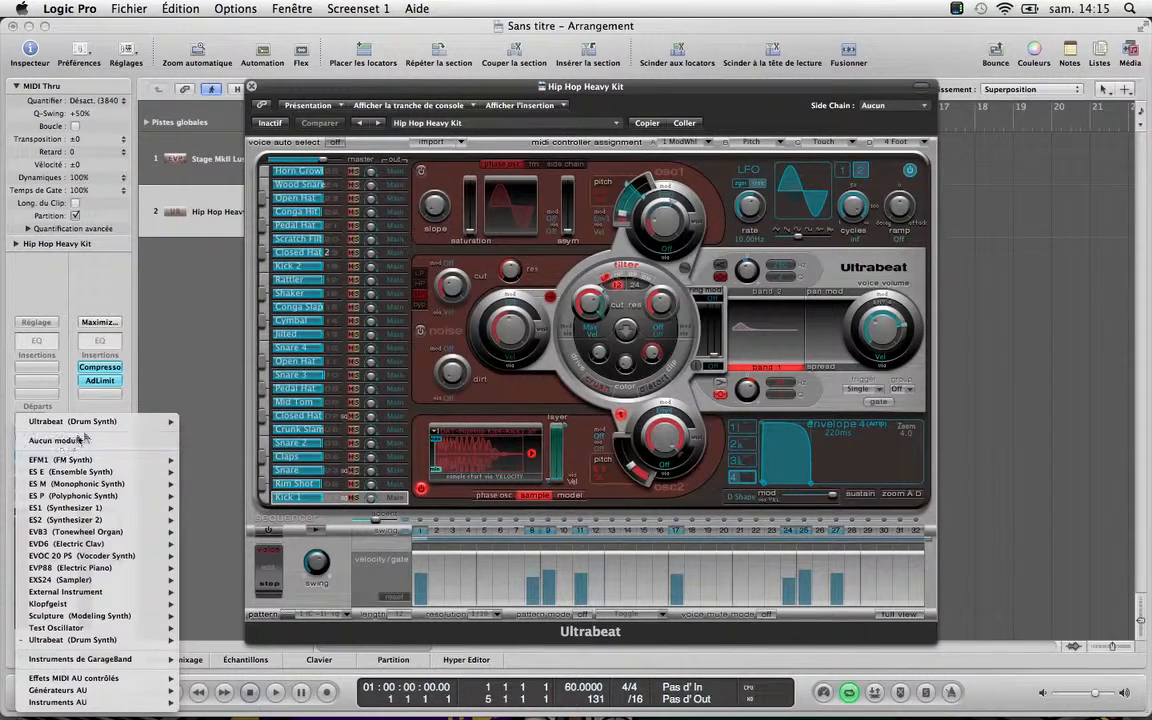
mouse_move(120, 421)
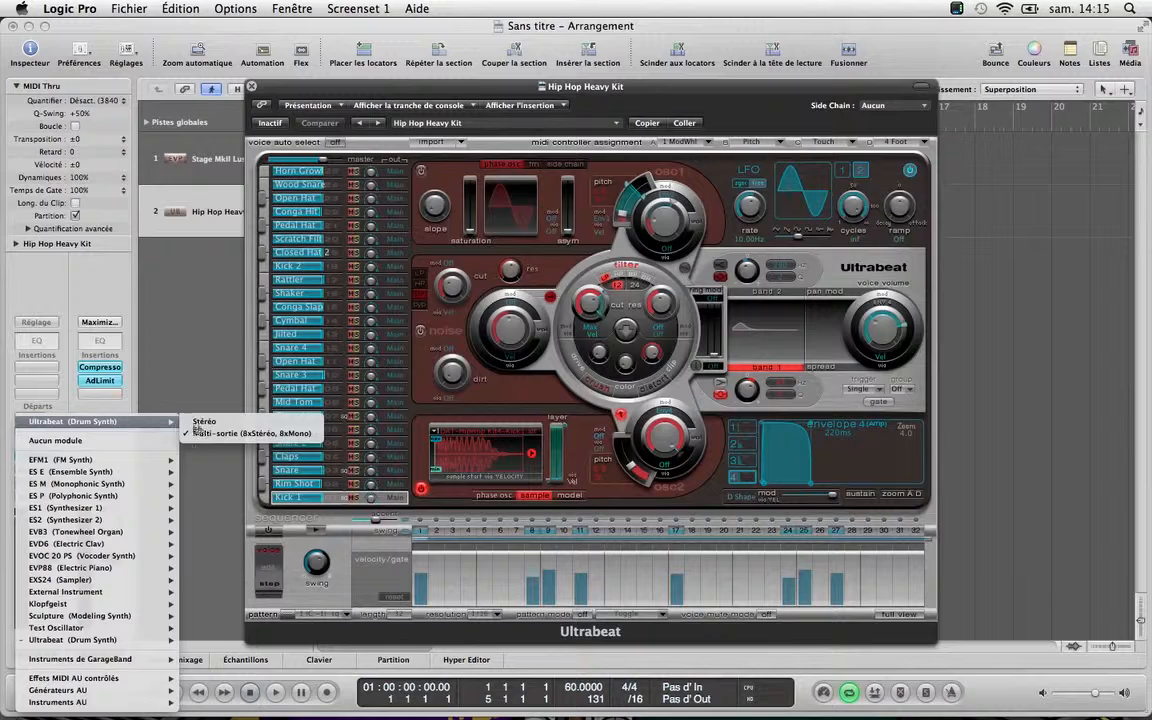
left_click(283, 437)
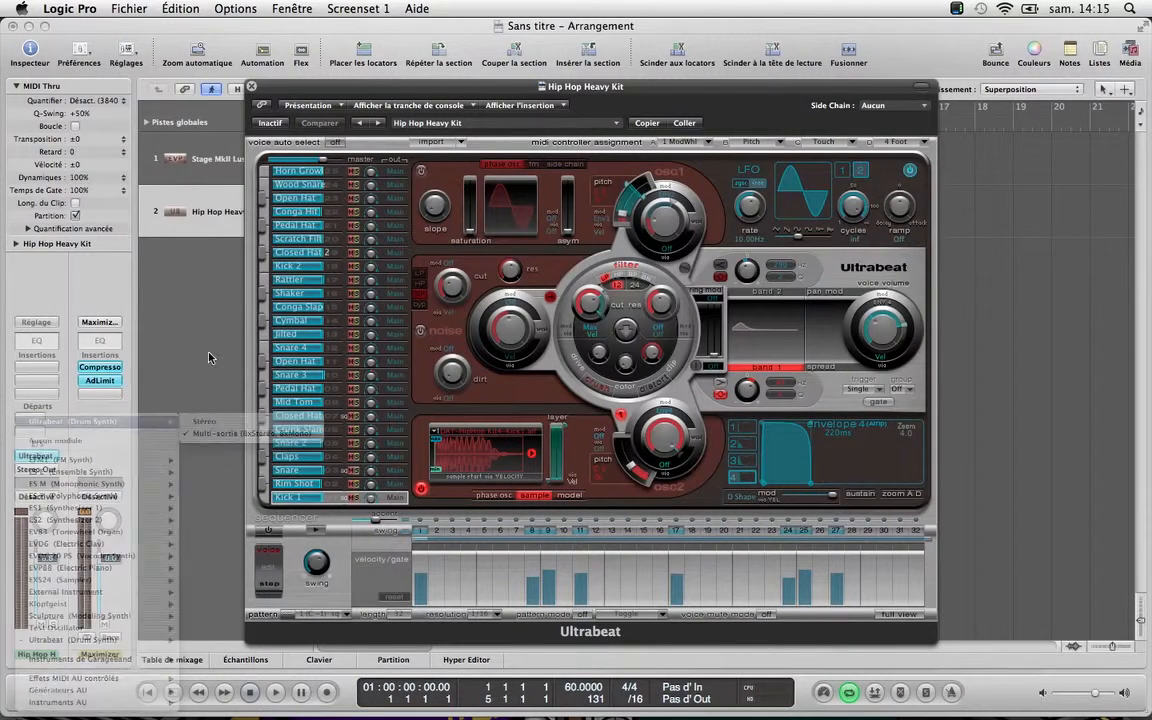
left_click(415, 123)
mouse_move(470, 266)
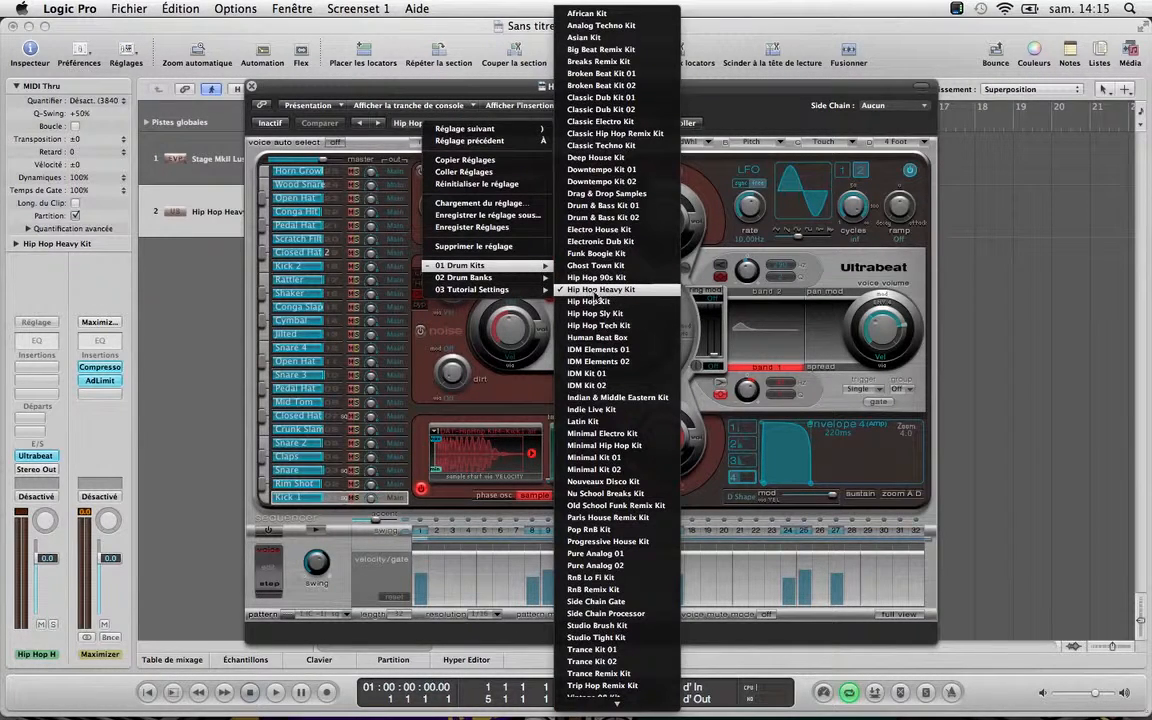
left_click(616, 290)
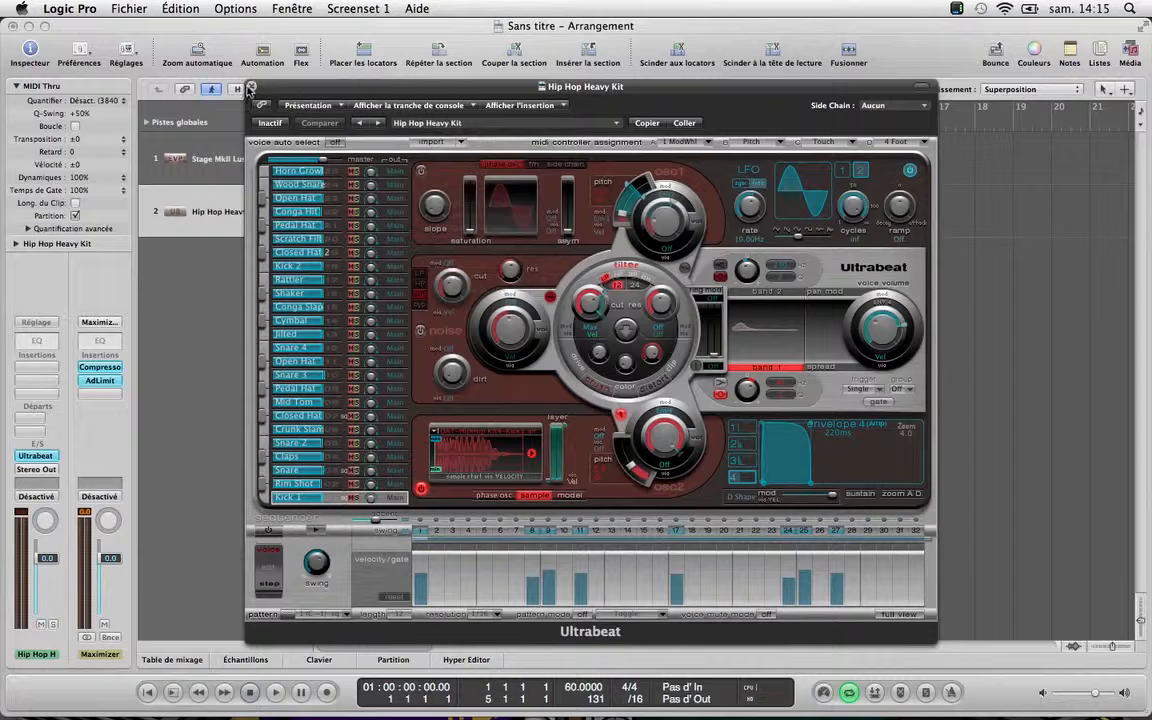
left_click(251, 87)
Record a MIDI part of about three bars on the Stage MkII Luscious track
left_click(220, 157)
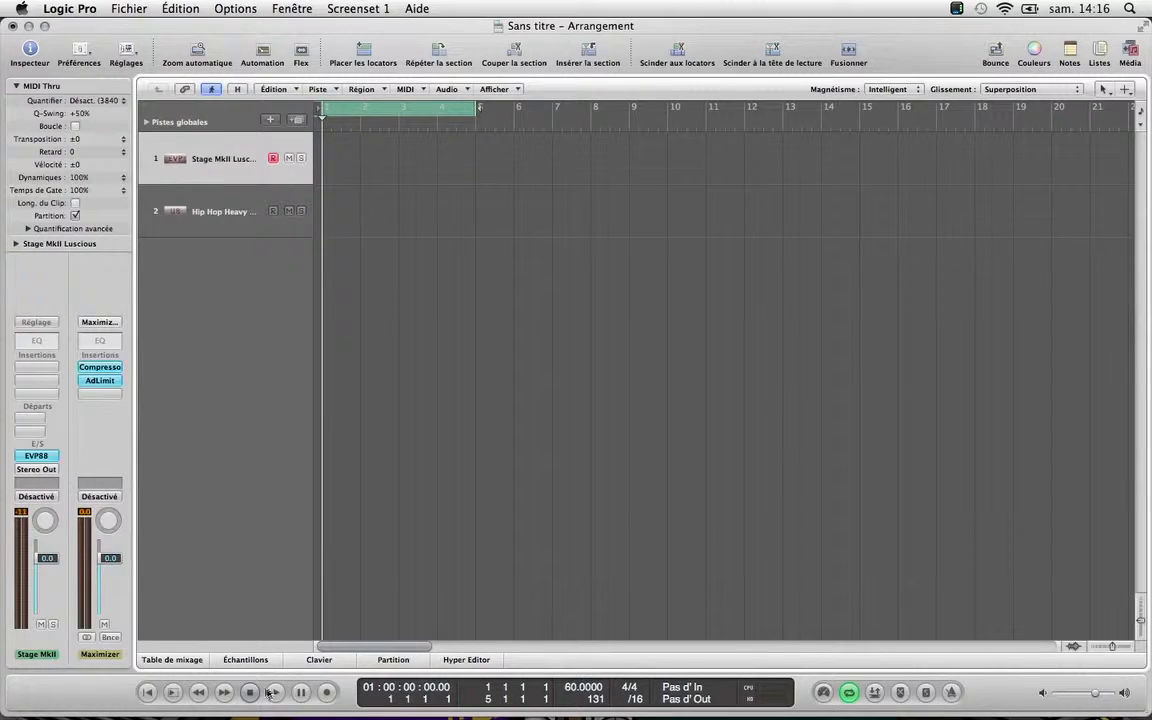
left_click(327, 694)
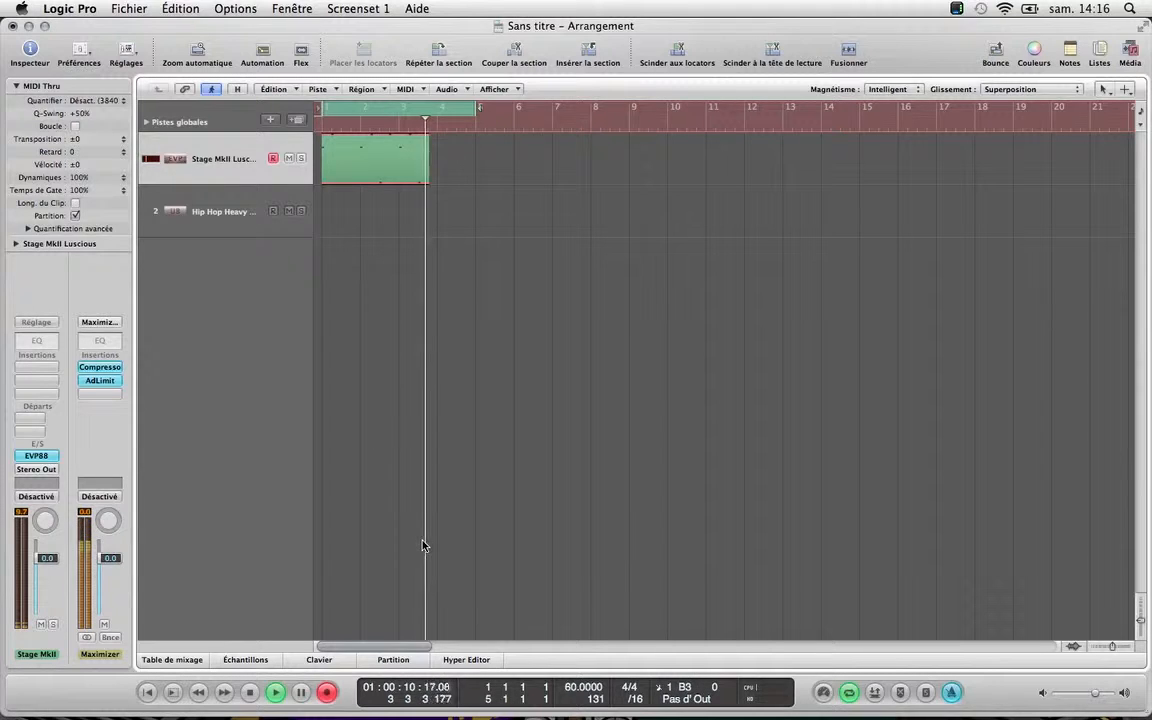
key("space")
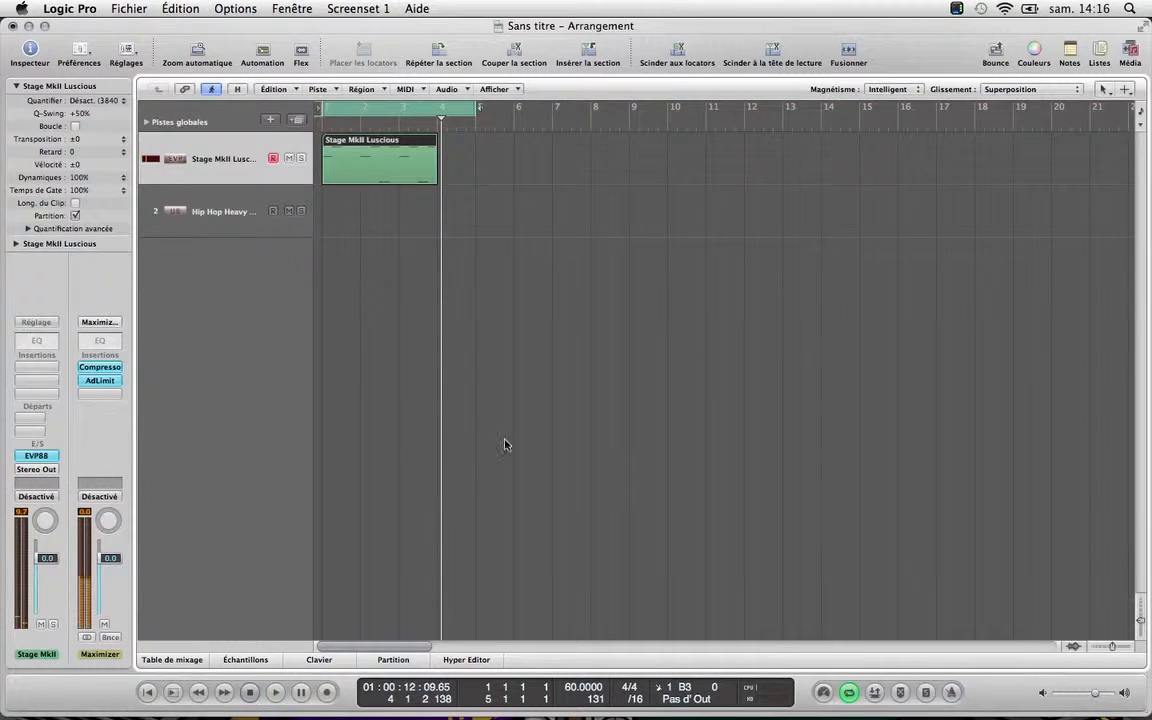
Open the recorded region in the piano roll and delete its notes in bars 1 and 3, keeping the four in bar 2
double_click(373, 167)
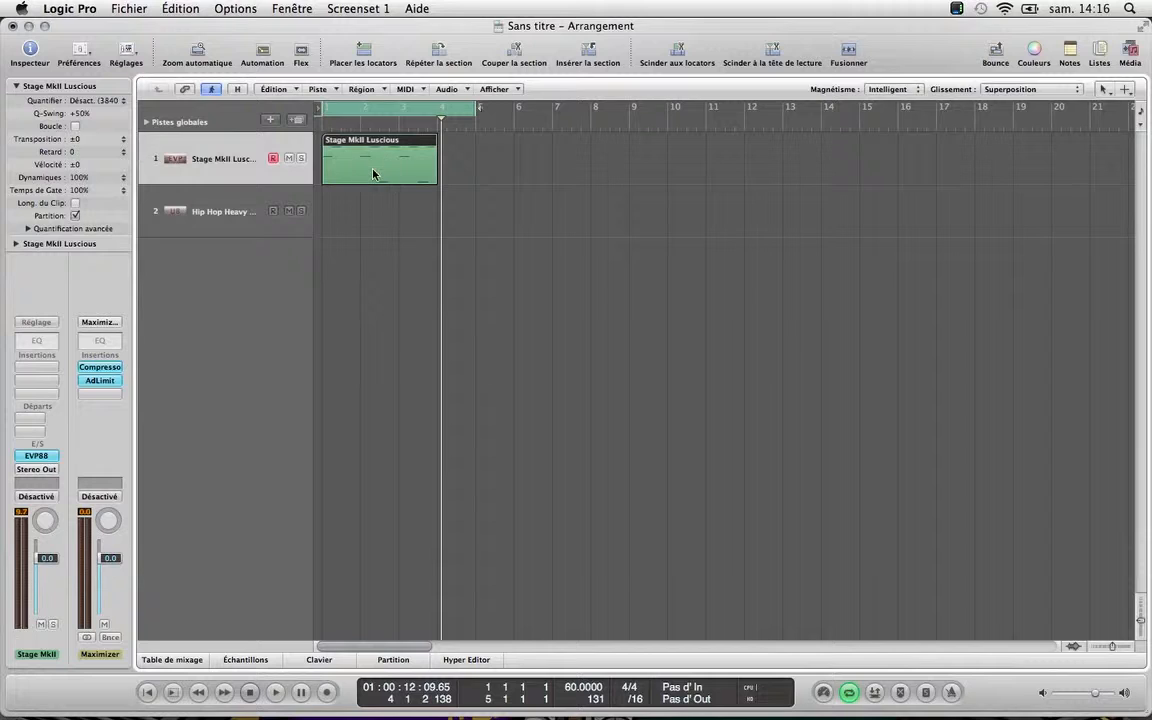
left_click_drag(287, 385, 200, 578)
key("Delete")
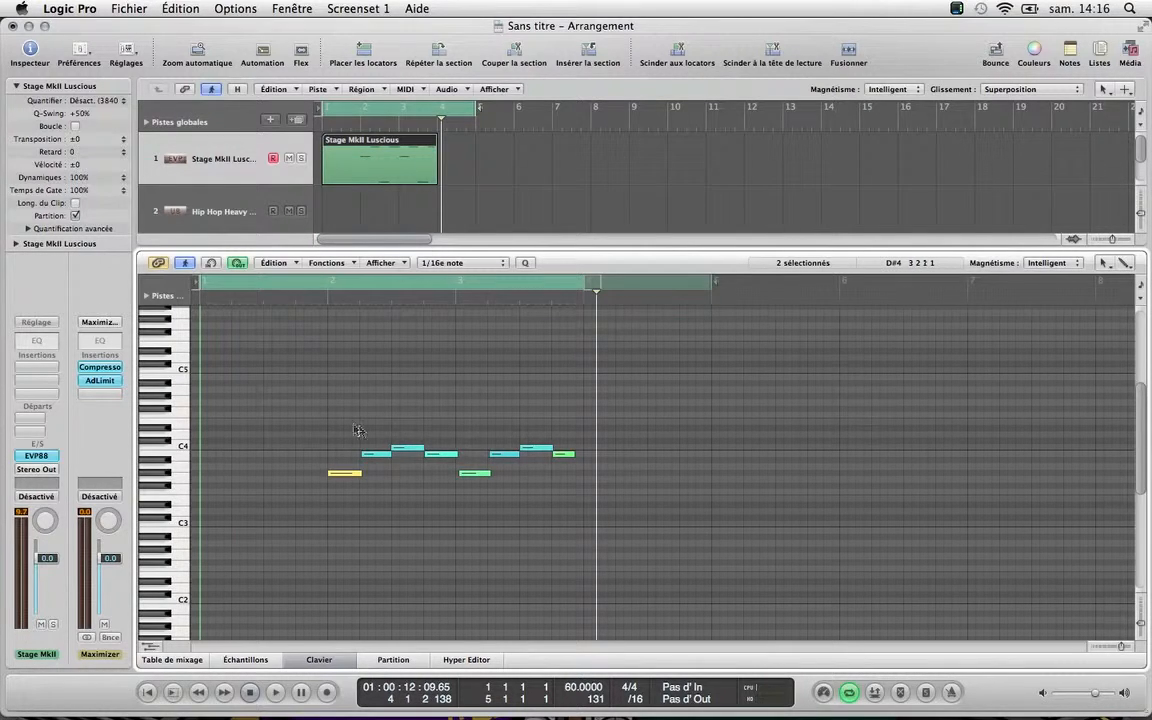
left_click_drag(335, 400, 447, 516)
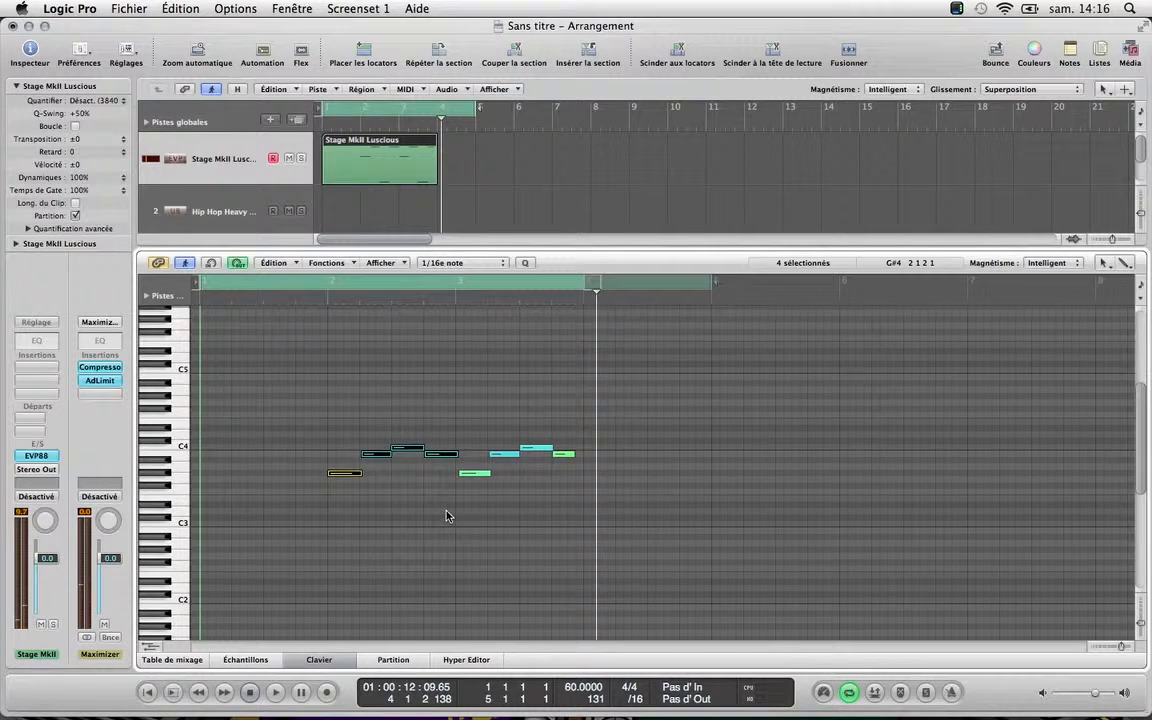
left_click_drag(625, 399, 467, 493)
key("Delete")
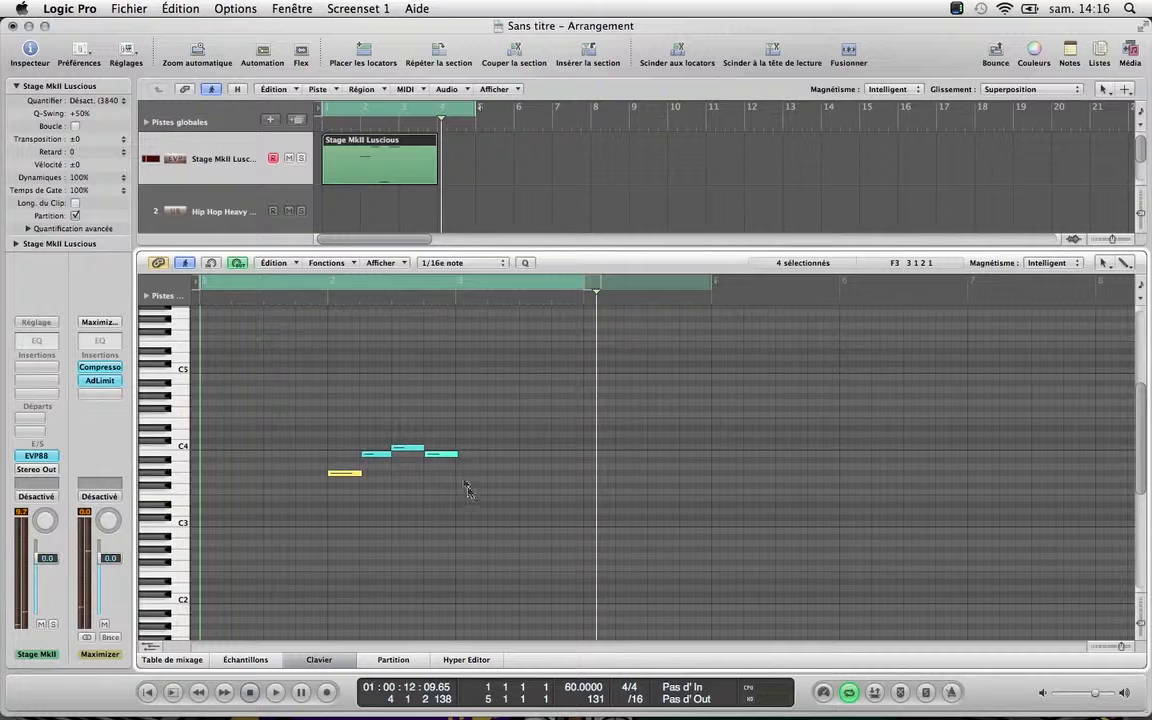
Mute the Stage MkII Luscious track and quantize the four notes in bar 2 to 1/16 note
left_click(289, 159)
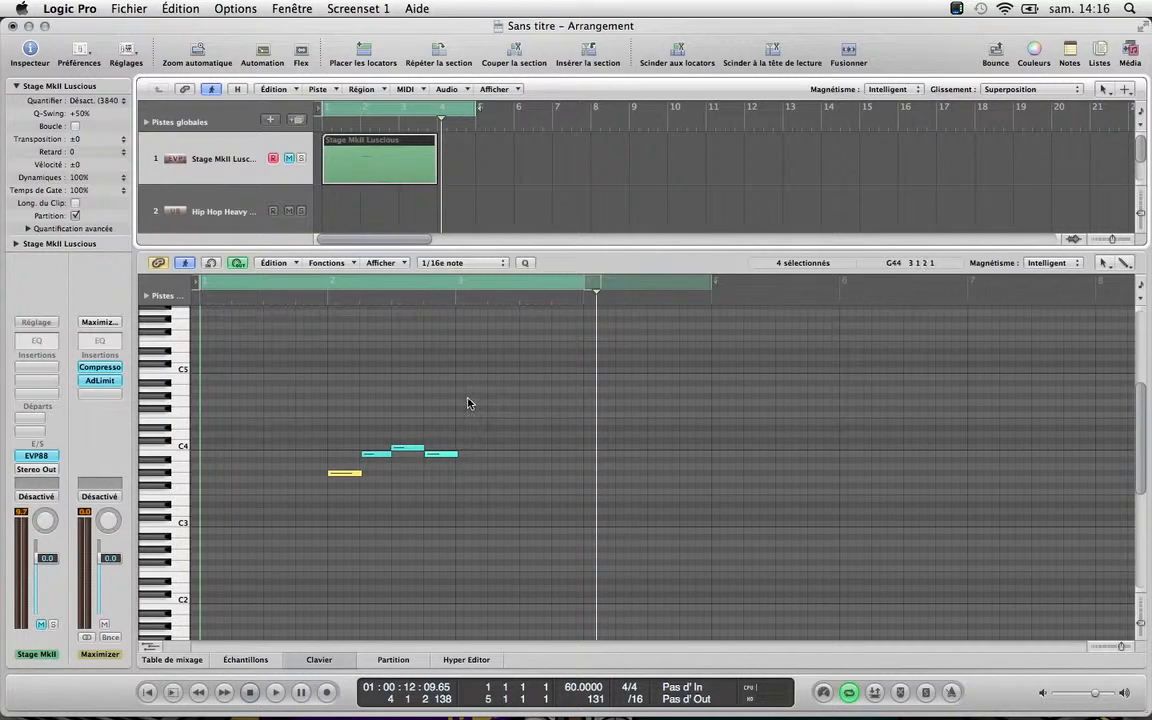
key("super+c")
left_click(408, 420)
key("super+a")
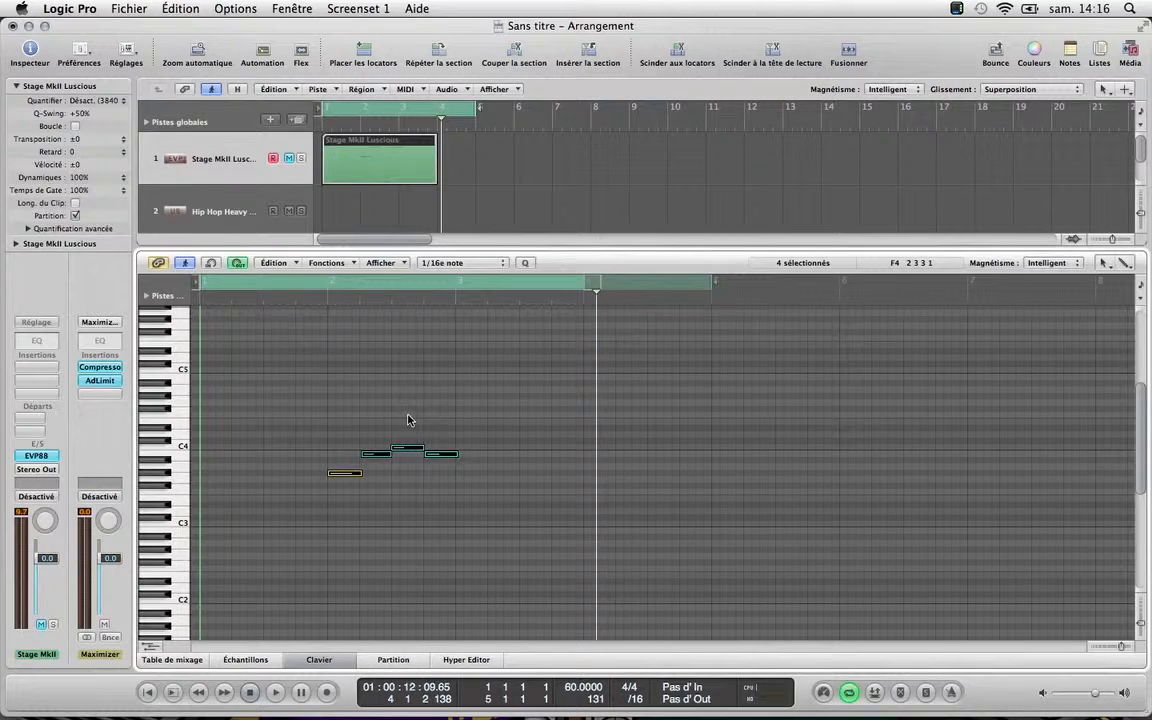
left_click(452, 263)
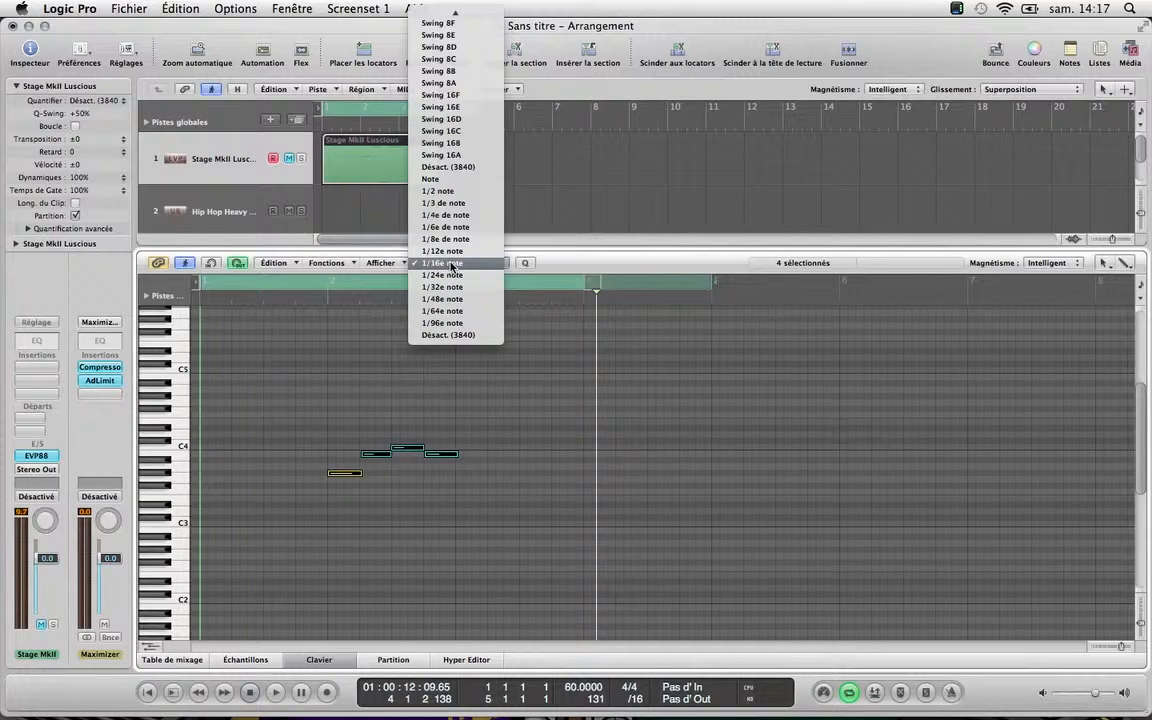
left_click(452, 266)
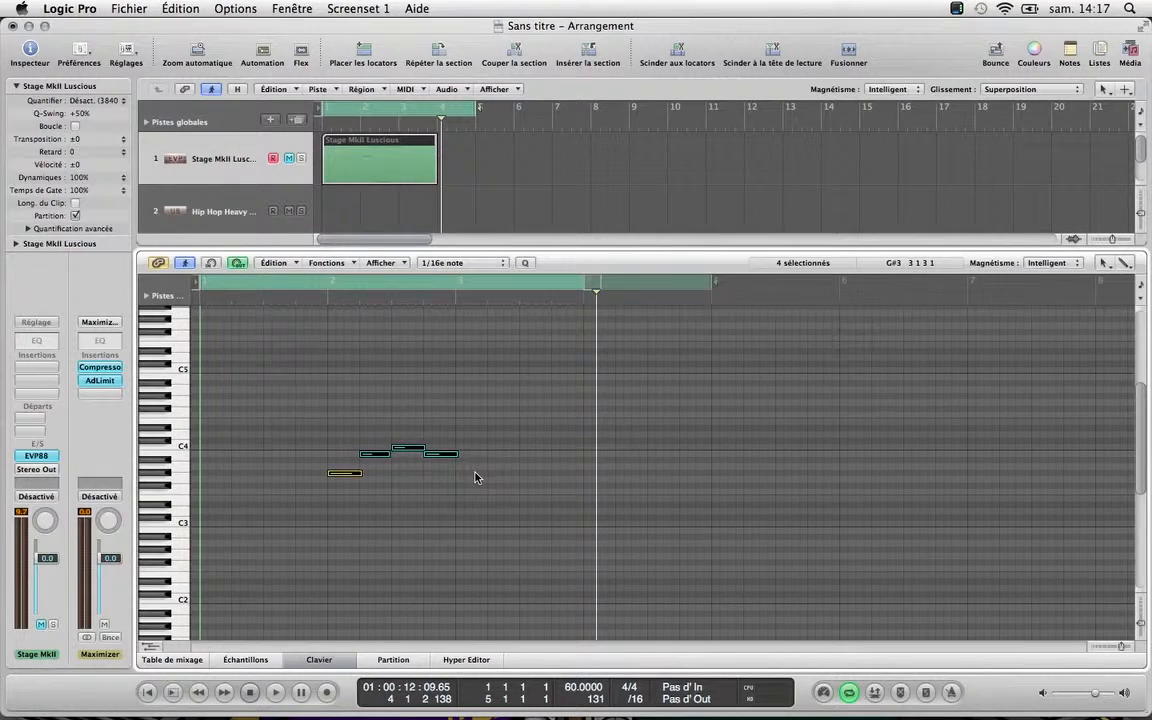
Undo the recent quantization, reselect the four notes and apply the 1/16 note quantization again
left_click_drag(339, 425, 442, 458)
left_click(525, 263)
key("super+z")
key("super+z")
key("super+z")
left_click_drag(442, 391, 307, 498)
left_click(527, 264)
Trim the ends of the quantized notes so that each lasts exactly one beat
left_click(456, 457)
left_click_drag(455, 457, 452, 456)
left_click(388, 483)
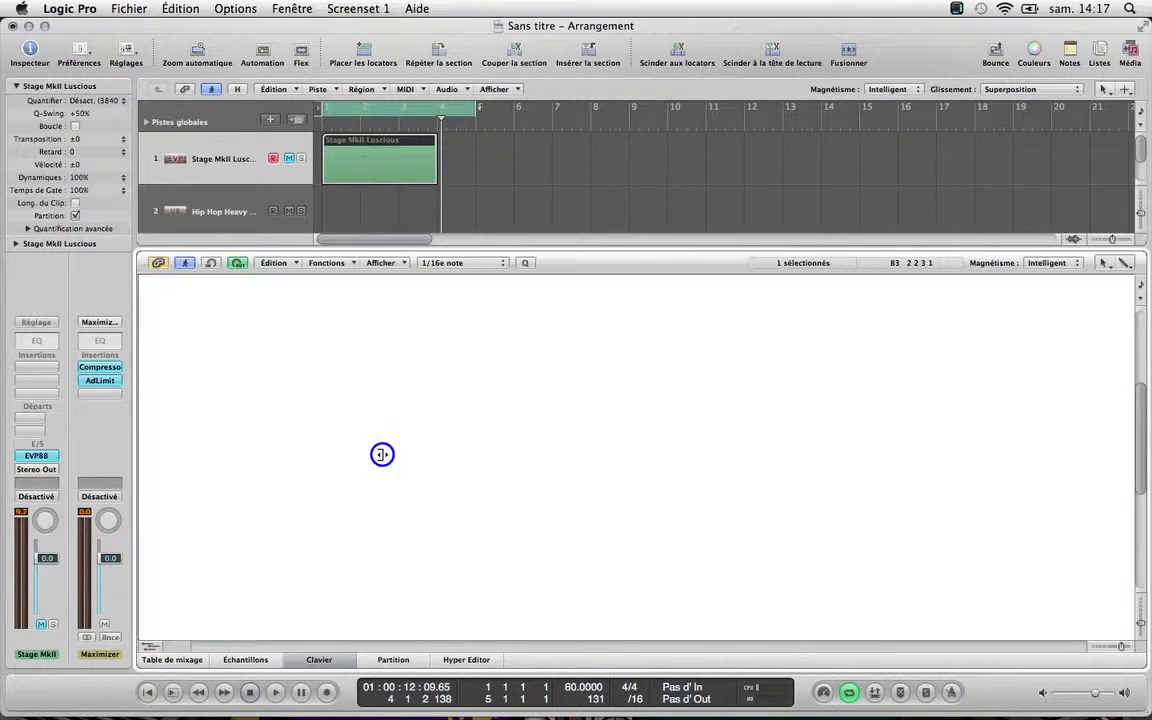
left_click_drag(380, 454, 421, 447)
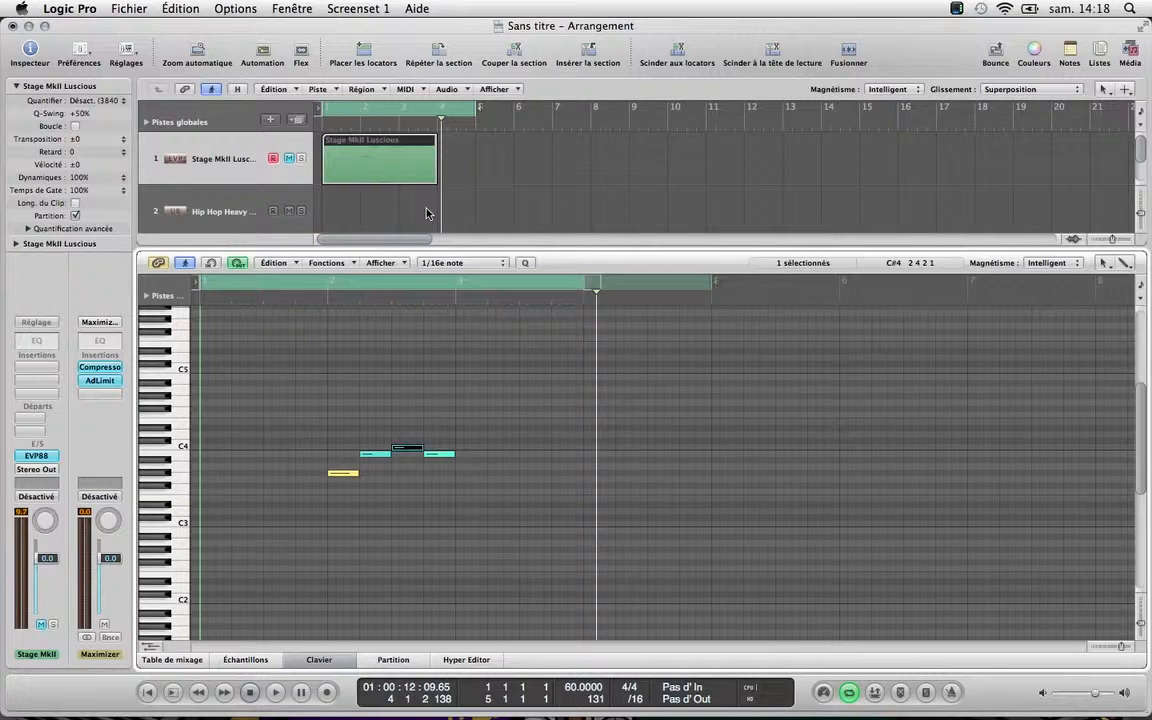
Set the cycle range to bar 2, unmute the Stage MkII Luscious track and play back the loop
left_click(369, 113)
left_click_drag(363, 114, 398, 117)
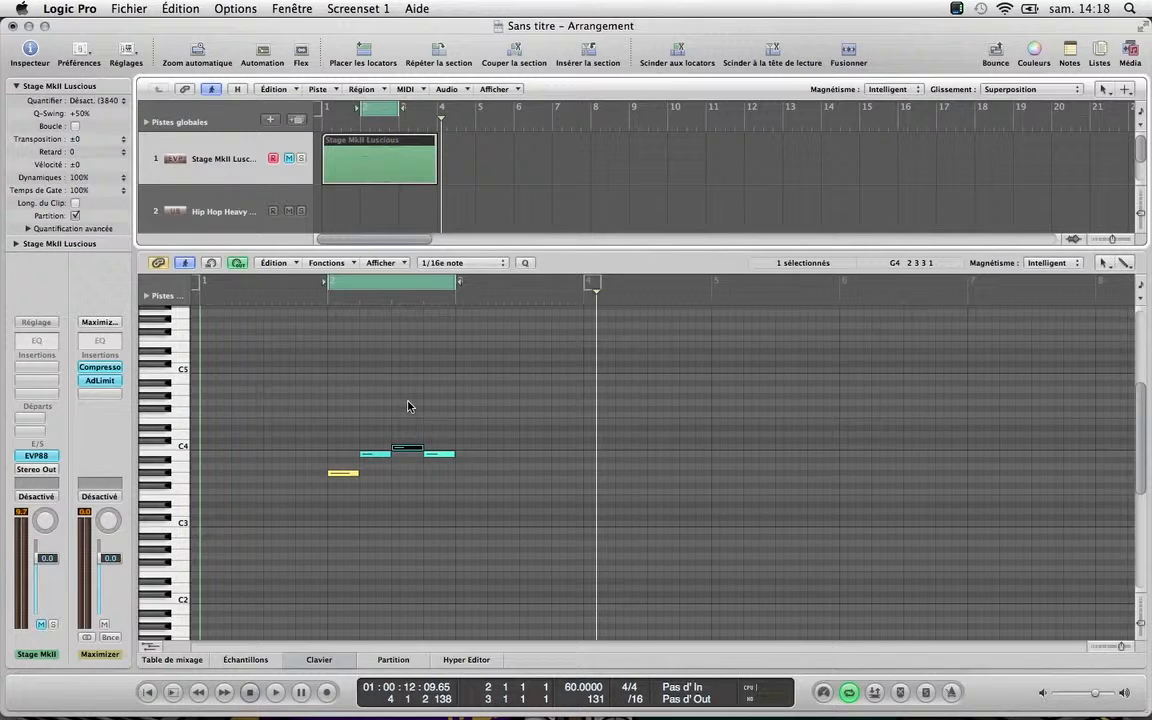
key("space")
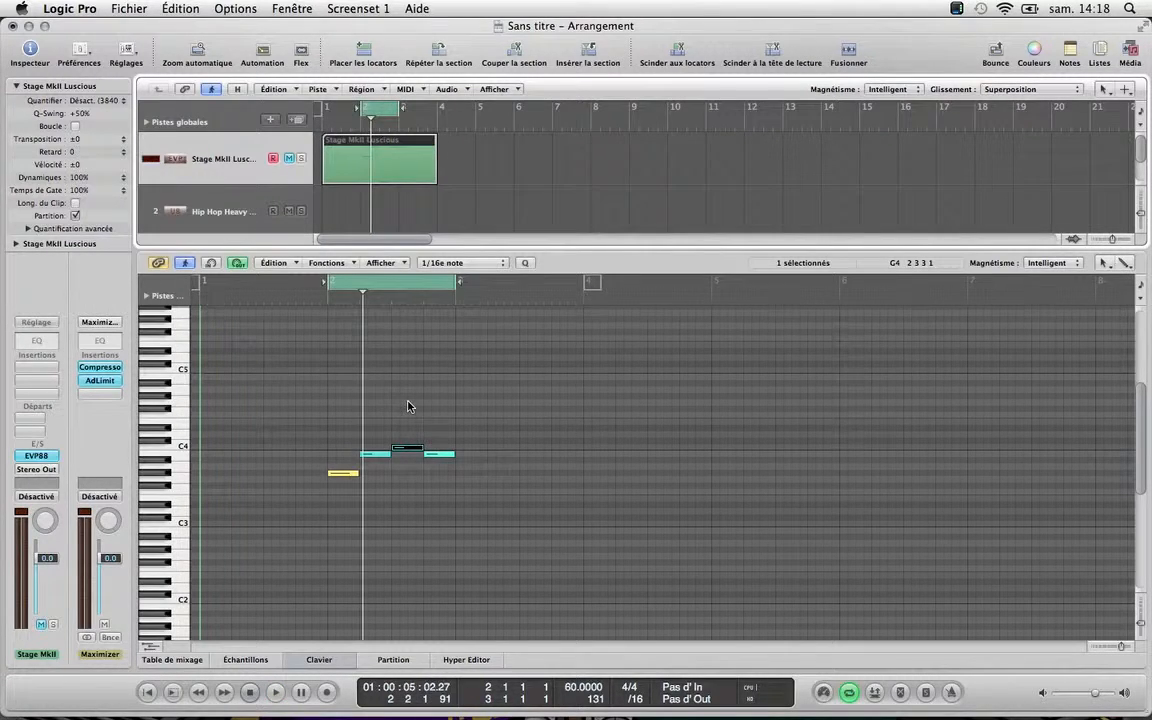
left_click(289, 158)
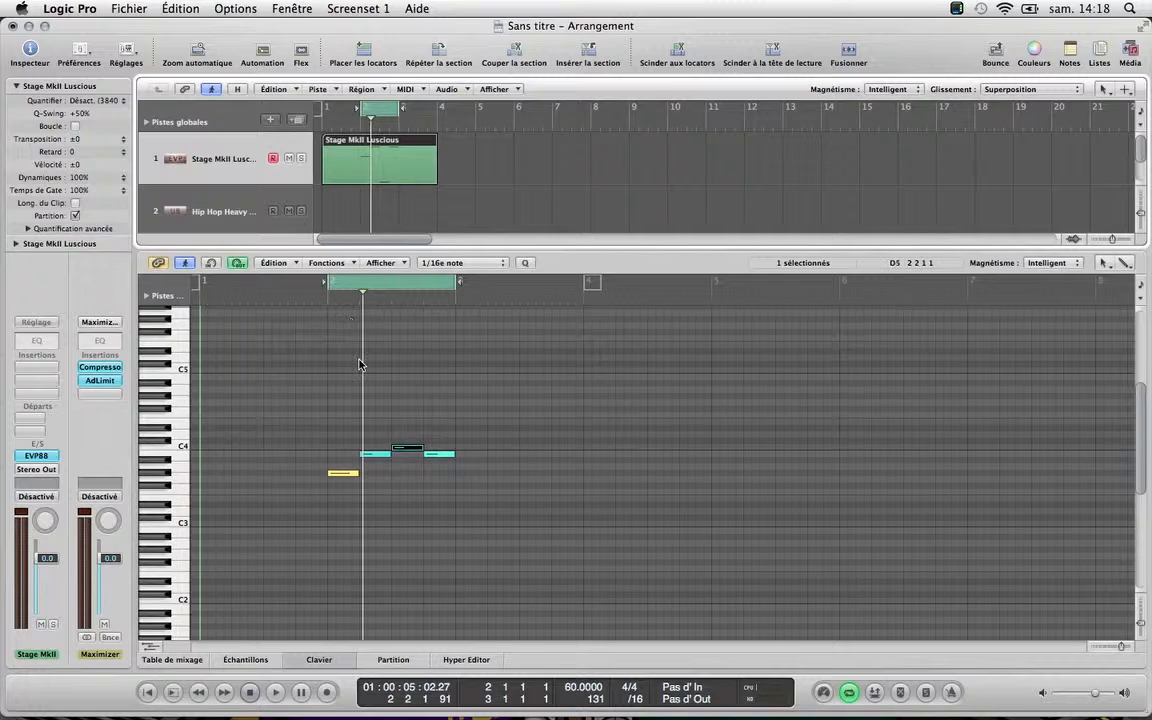
key("space")
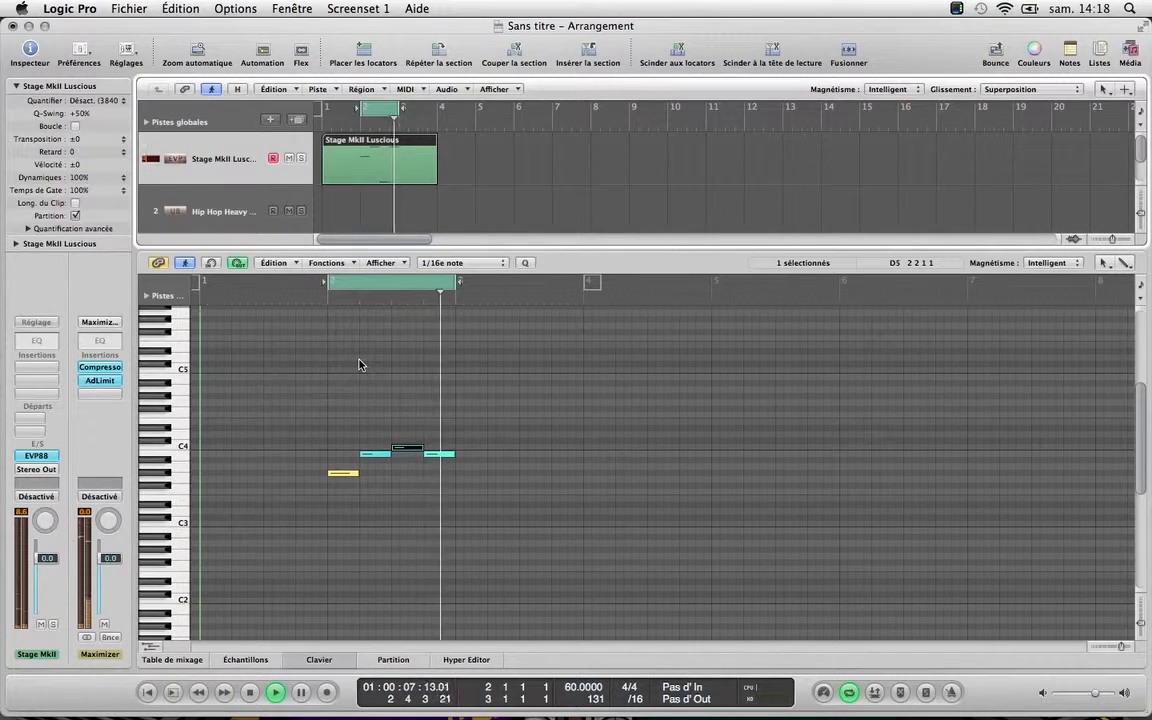
key("space")
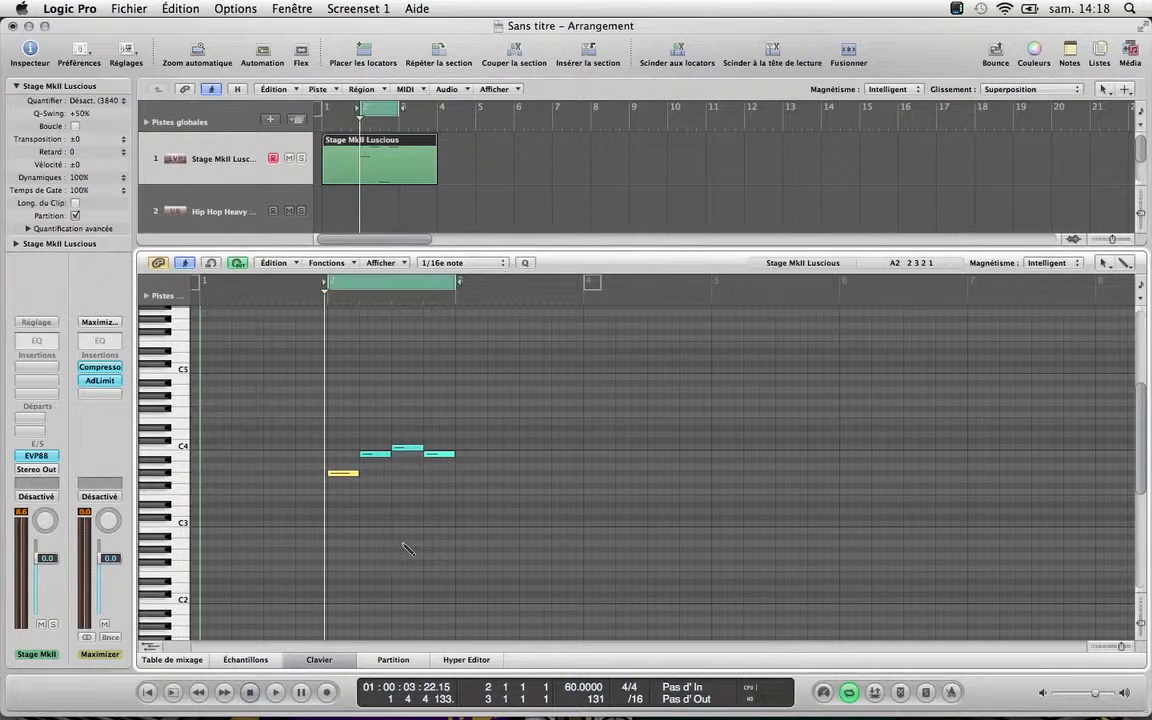
Level all four notes' velocities to the same low value in the Hyper Editor and play back the loop
key("super+a")
left_click(467, 660)
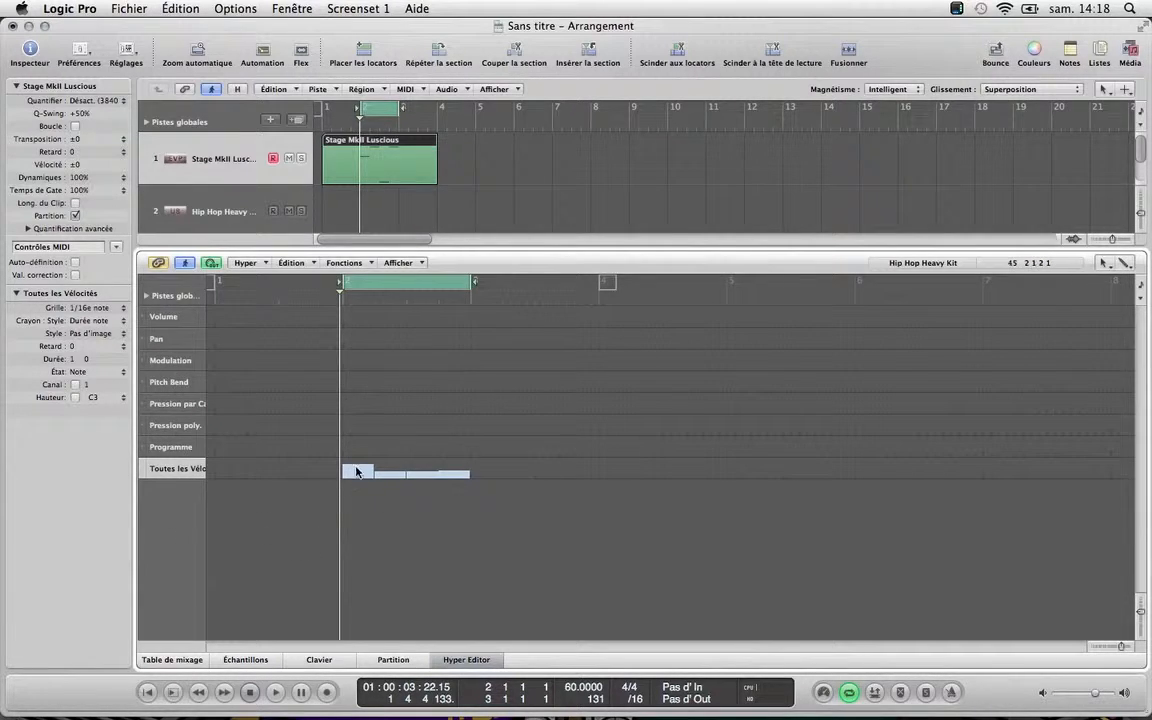
left_click_drag(356, 472, 363, 497)
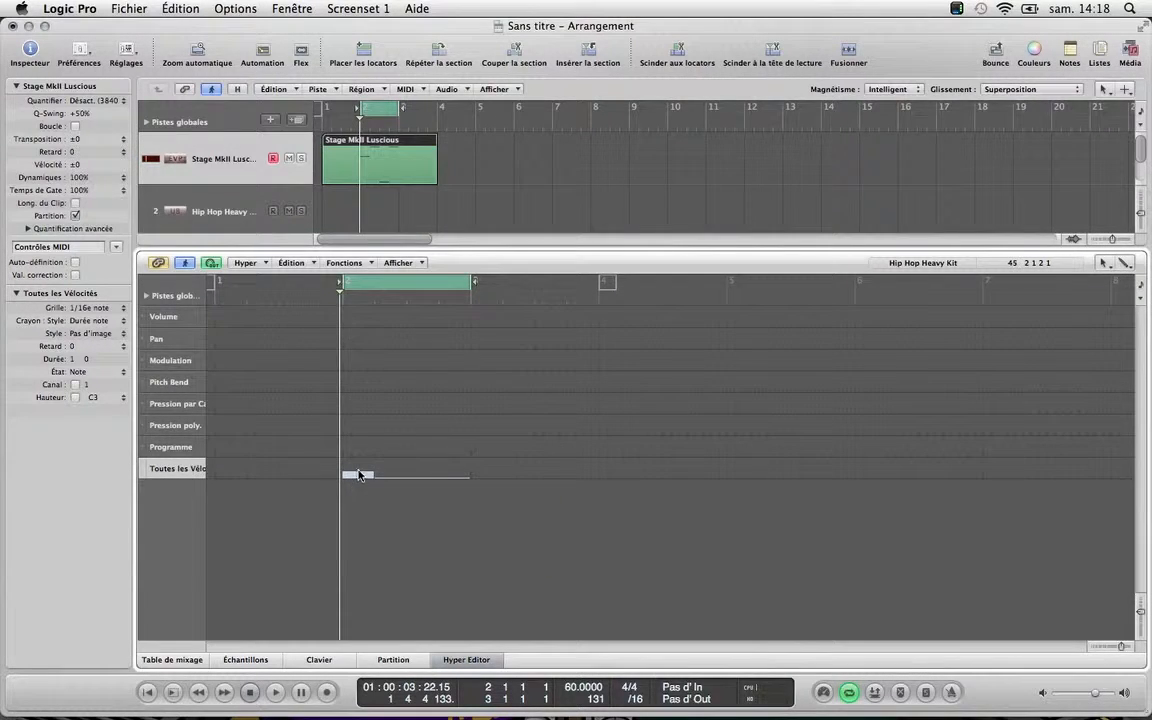
left_click_drag(357, 470, 355, 503)
left_click_drag(352, 476, 355, 474)
left_click_drag(452, 475, 452, 473)
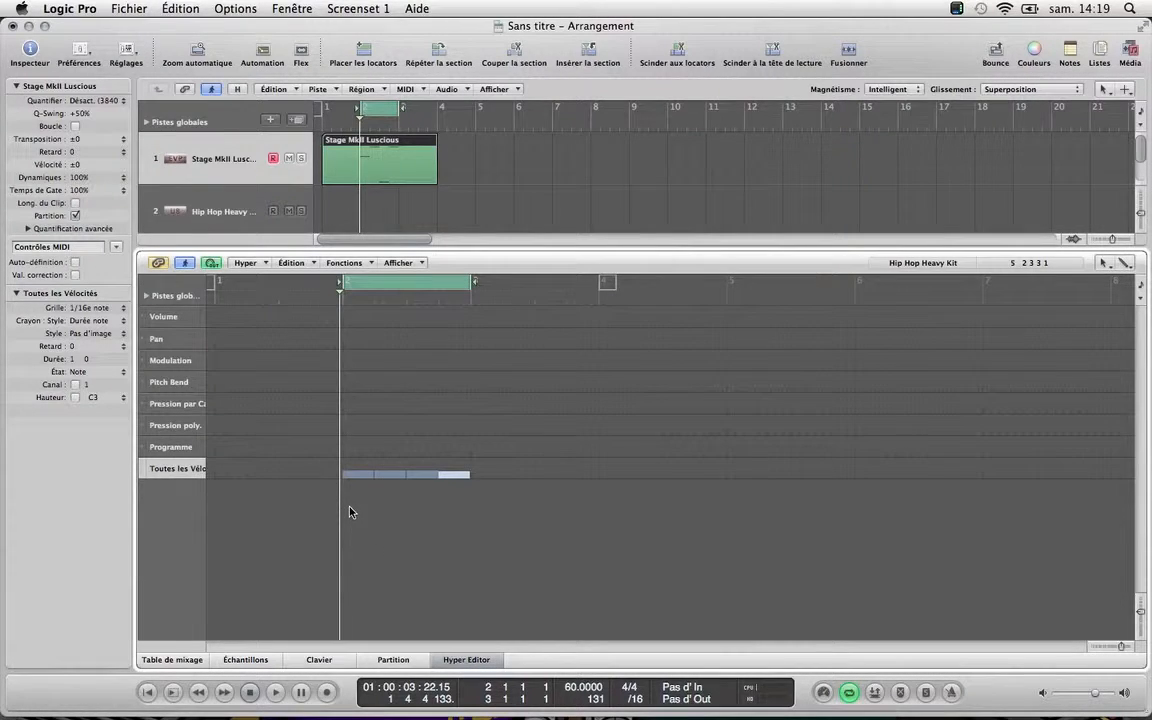
key("space")
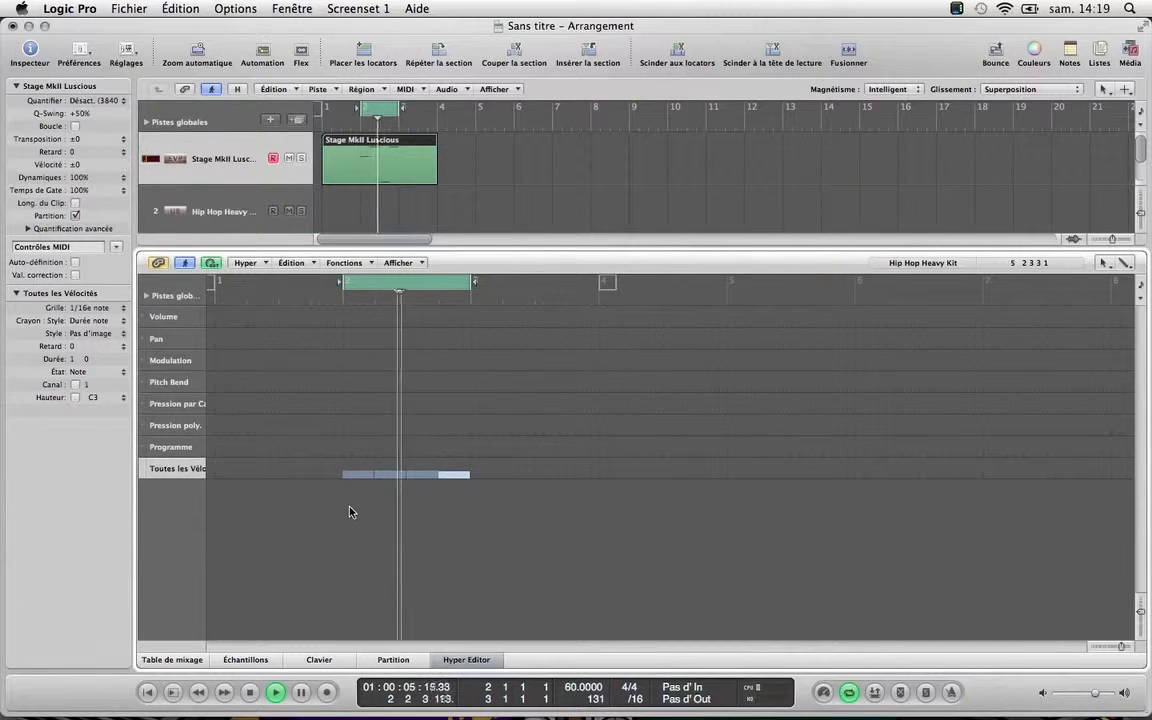
key("space")
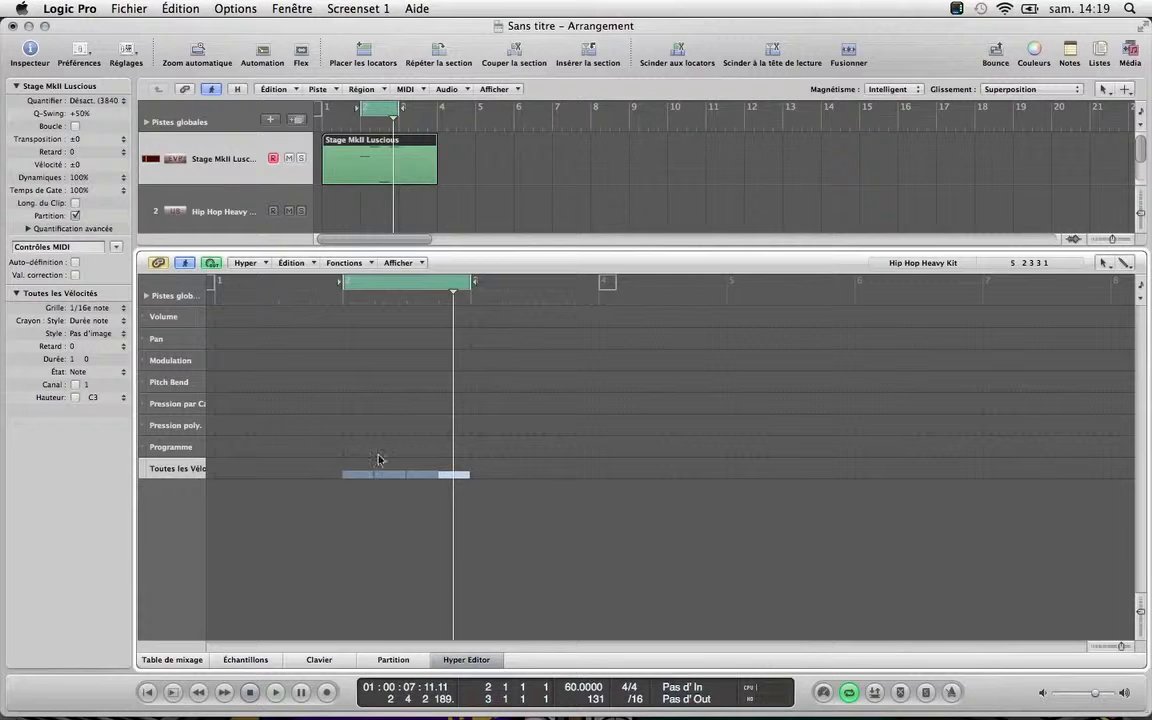
Extend the last note in the Piano Roll to the end of bar 2 and play back the loop
left_click(320, 660)
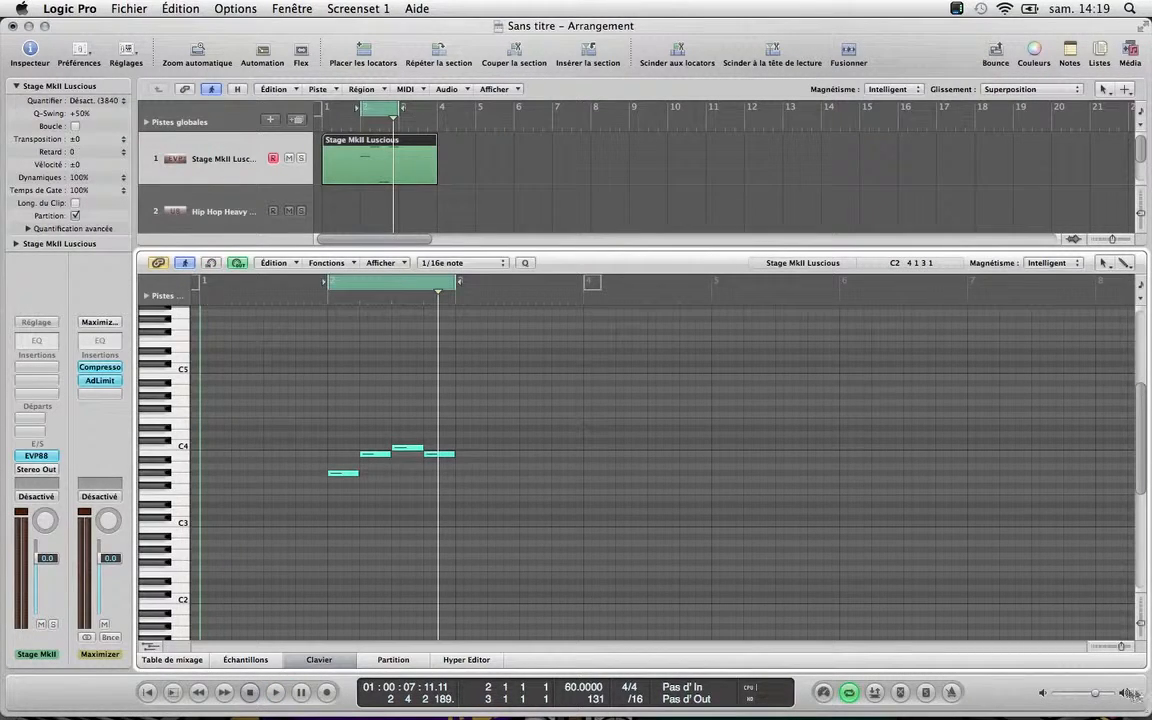
left_click(1133, 651)
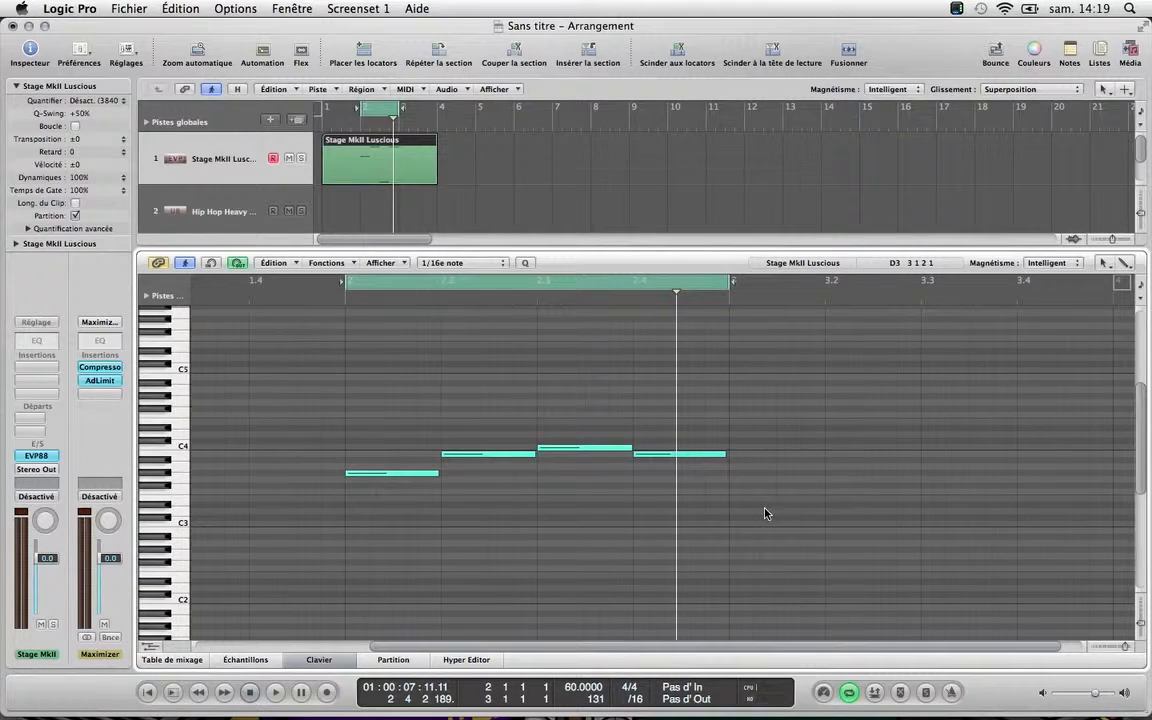
scroll(767, 514, "left", 1)
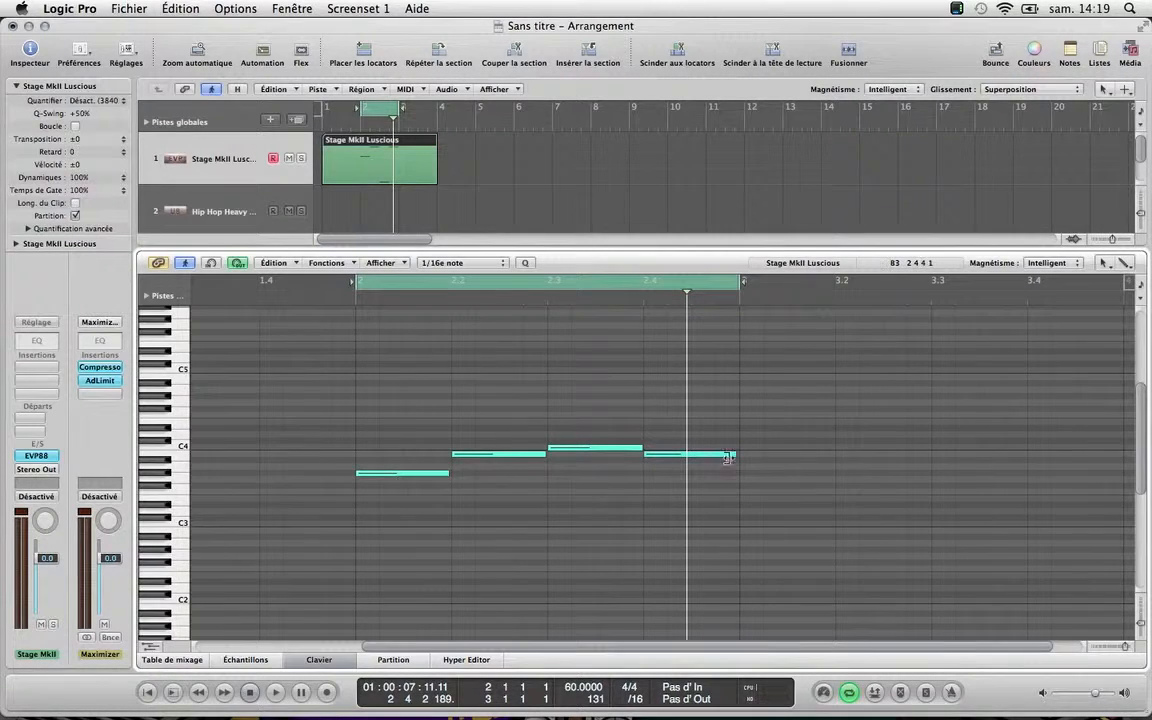
left_click_drag(733, 456, 735, 455)
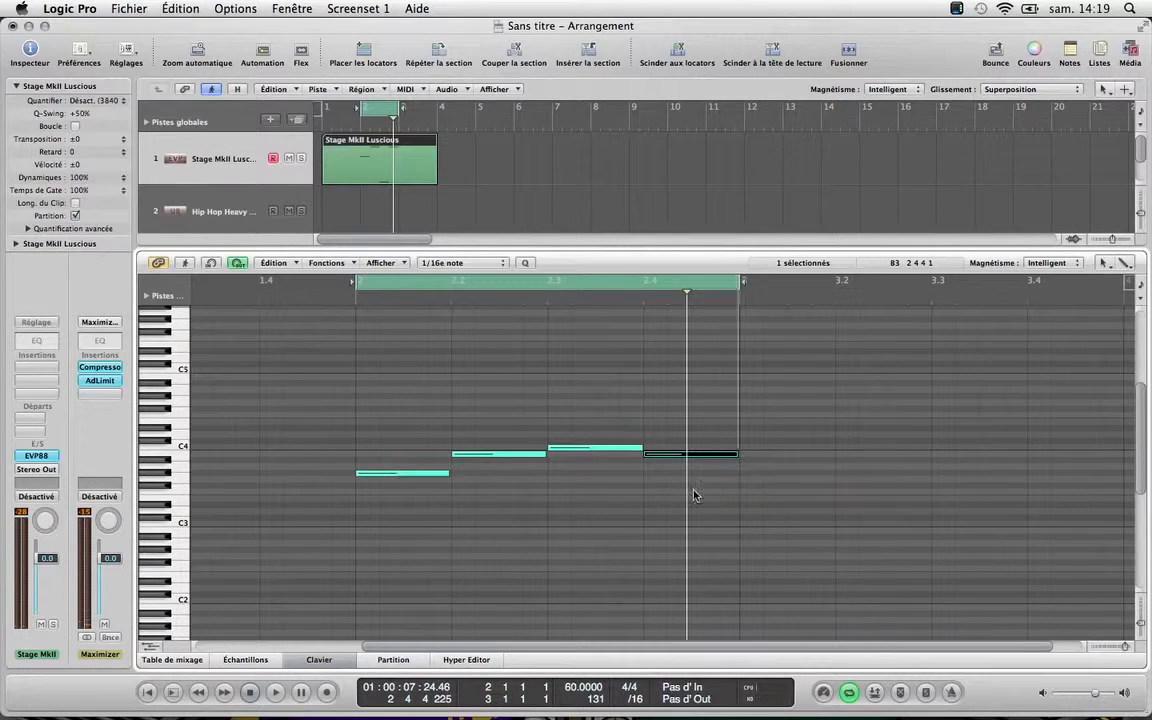
left_click(537, 486)
key("space")
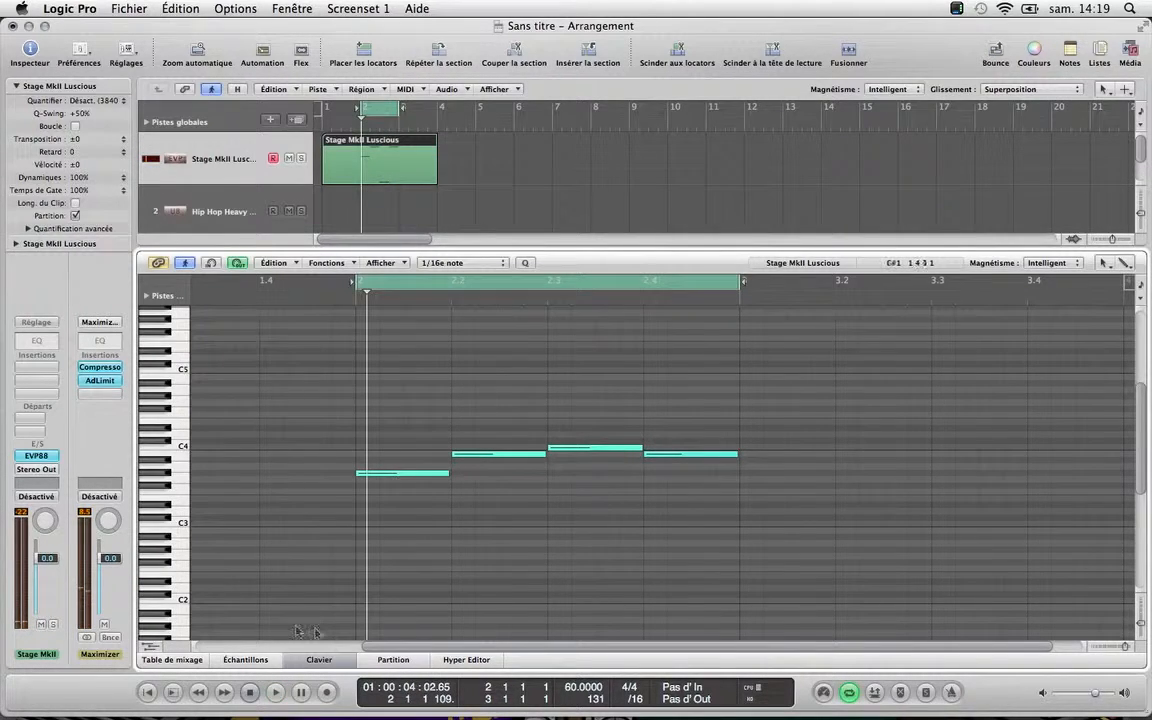
Split the Stage MkII Luscious region at the locators and delete the pieces before and after bar 2
left_click(160, 659)
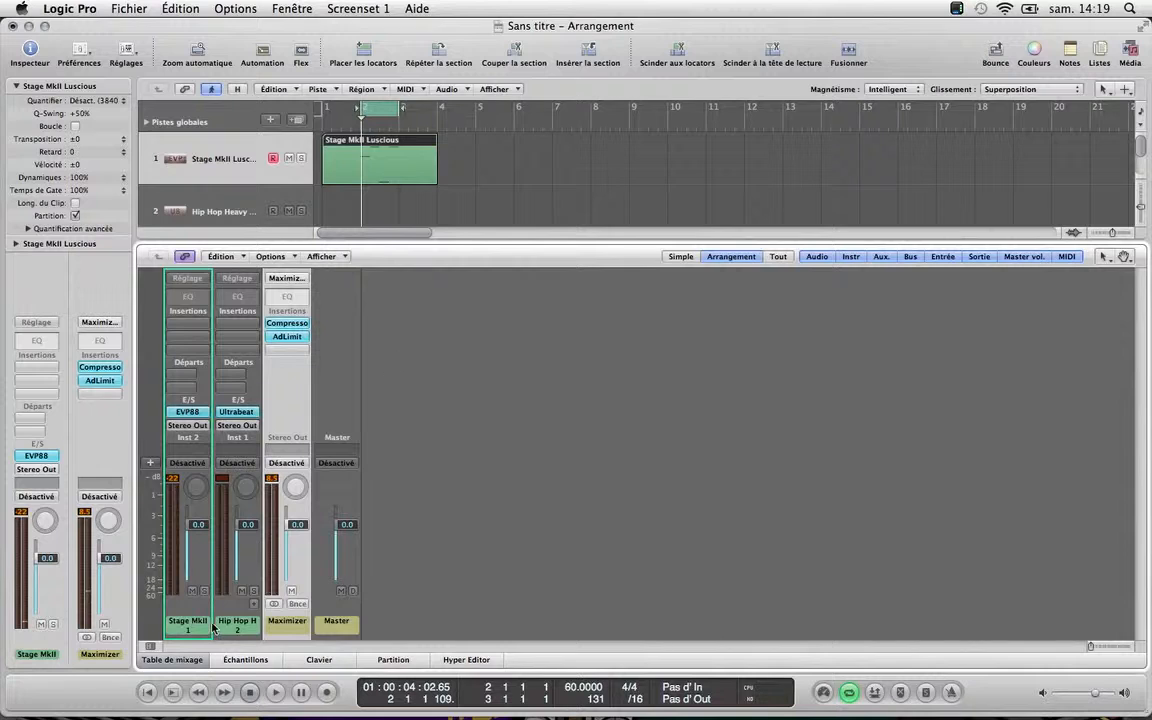
left_click(172, 662)
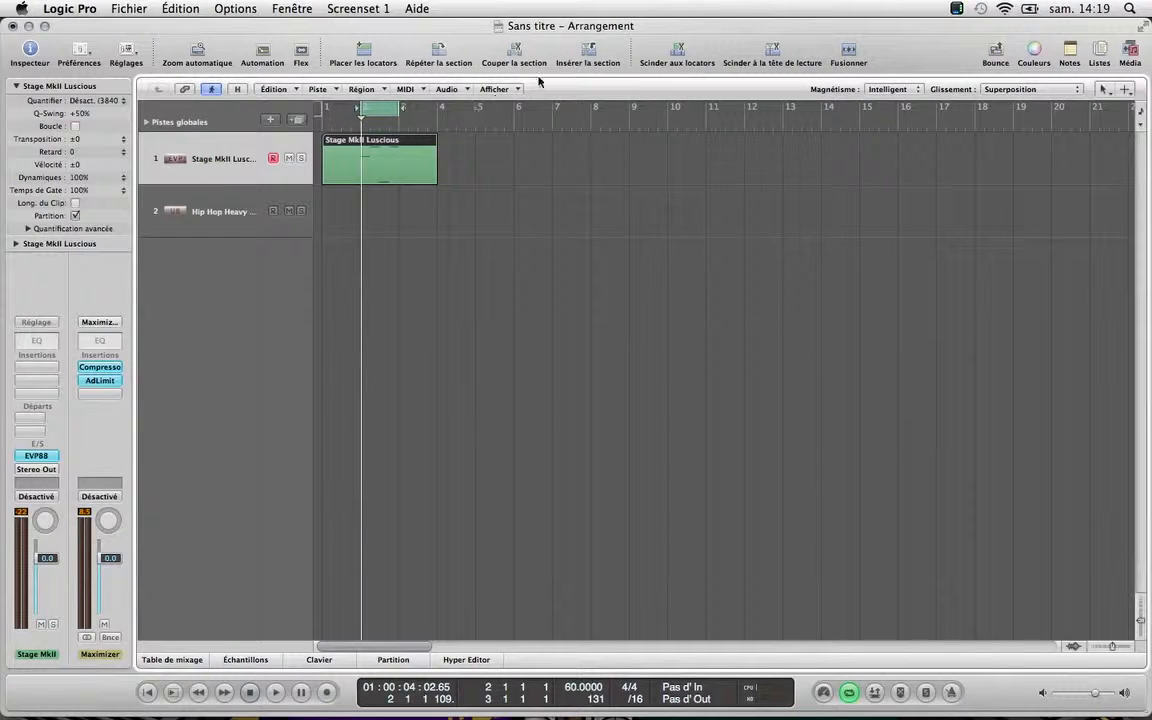
left_click(678, 55)
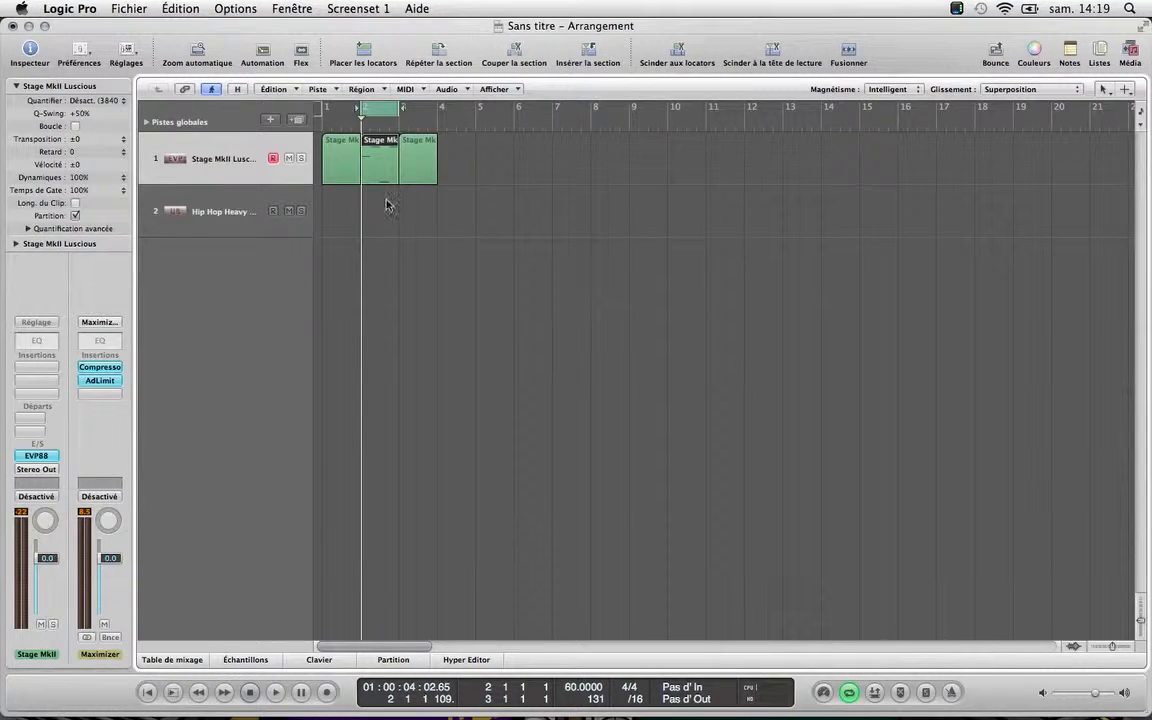
left_click(329, 160)
key("Delete")
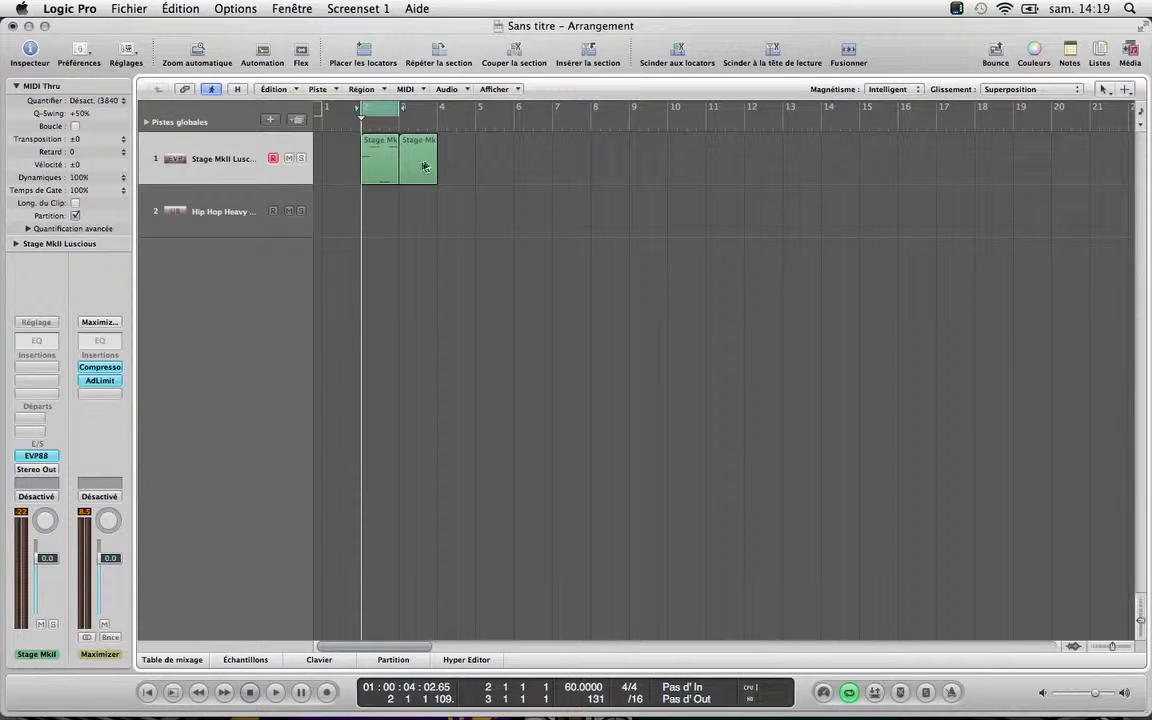
left_click(424, 167)
key("Delete")
Copy the bar 2 region to bar 1, and copy both regions to bars 3 and 4
left_click(375, 157)
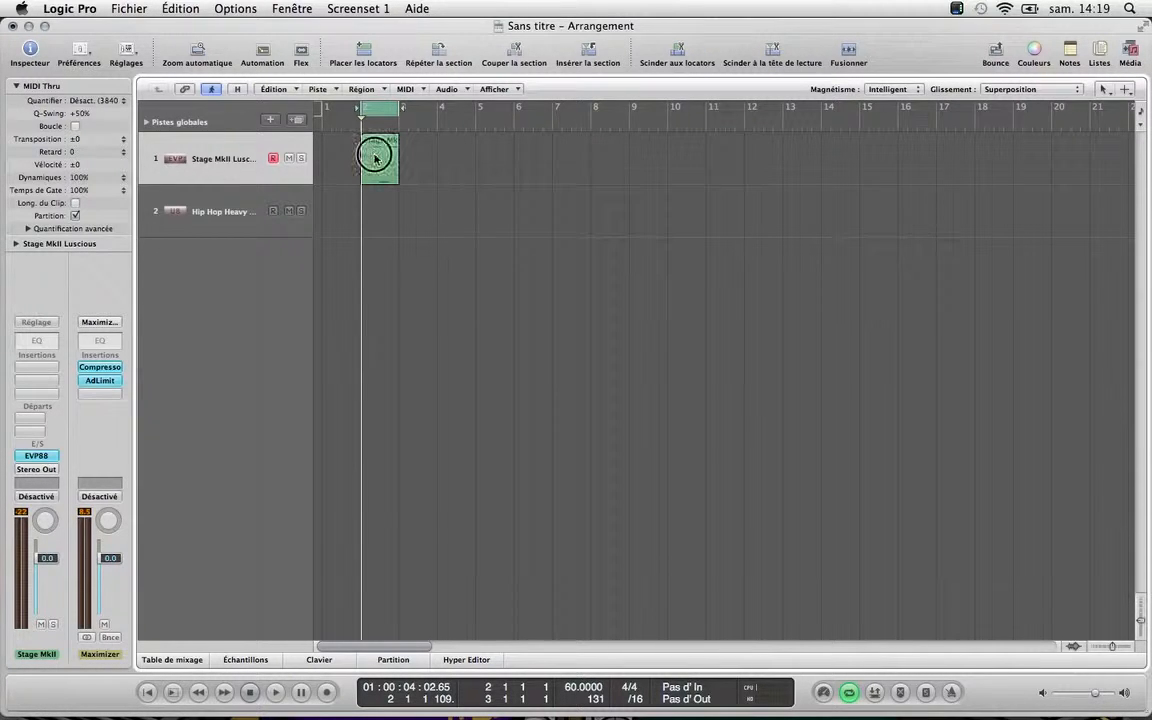
mouse_move(375, 157)
left_mouse_down()
mouse_move(326, 155)
mouse_move(386, 152)
mouse_move(368, 157)
left_mouse_up()
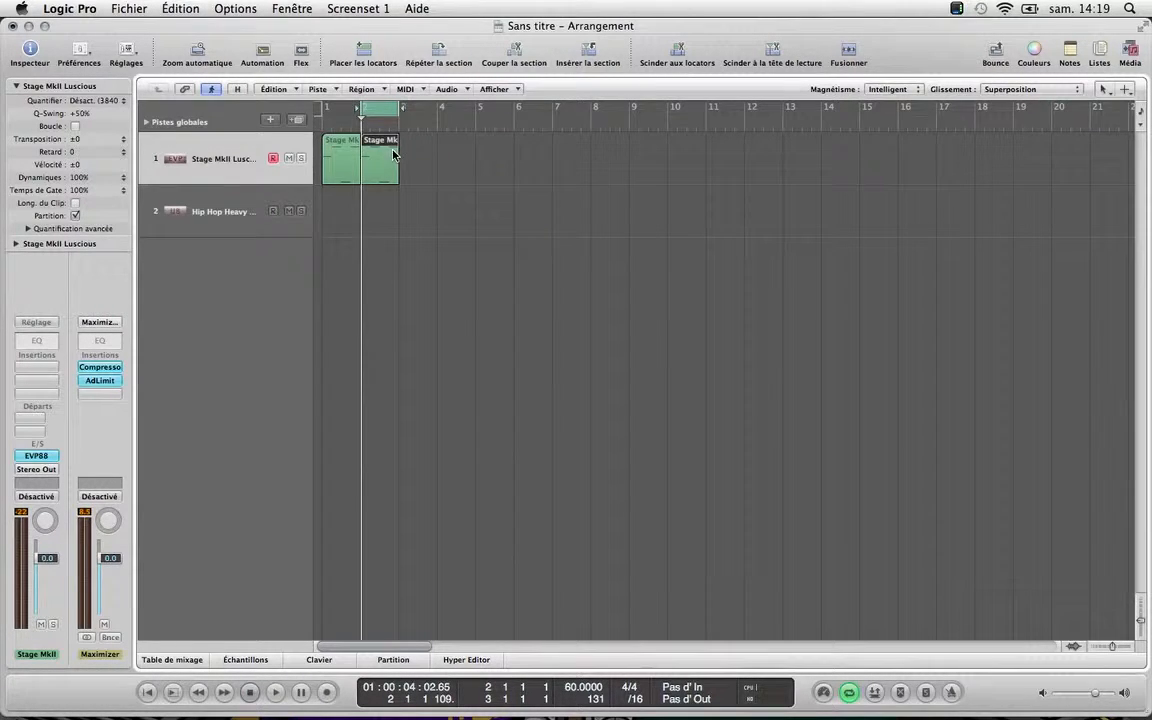
left_click(342, 155, "shift")
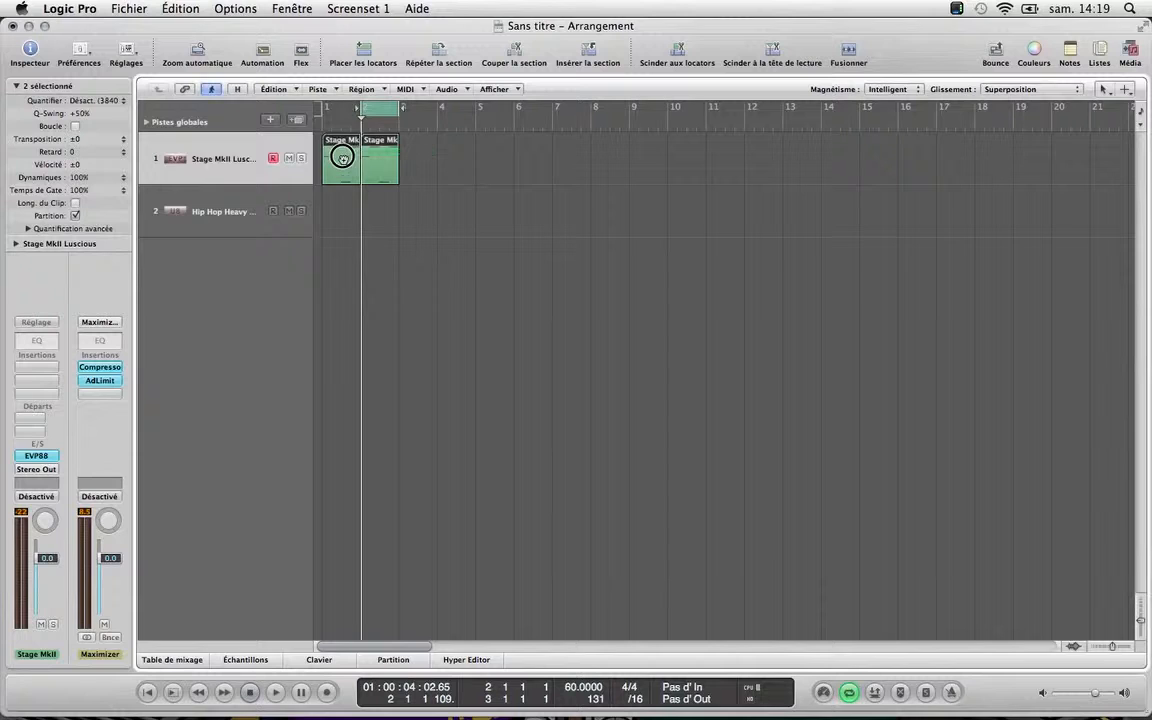
left_click_drag(342, 157, 420, 153)
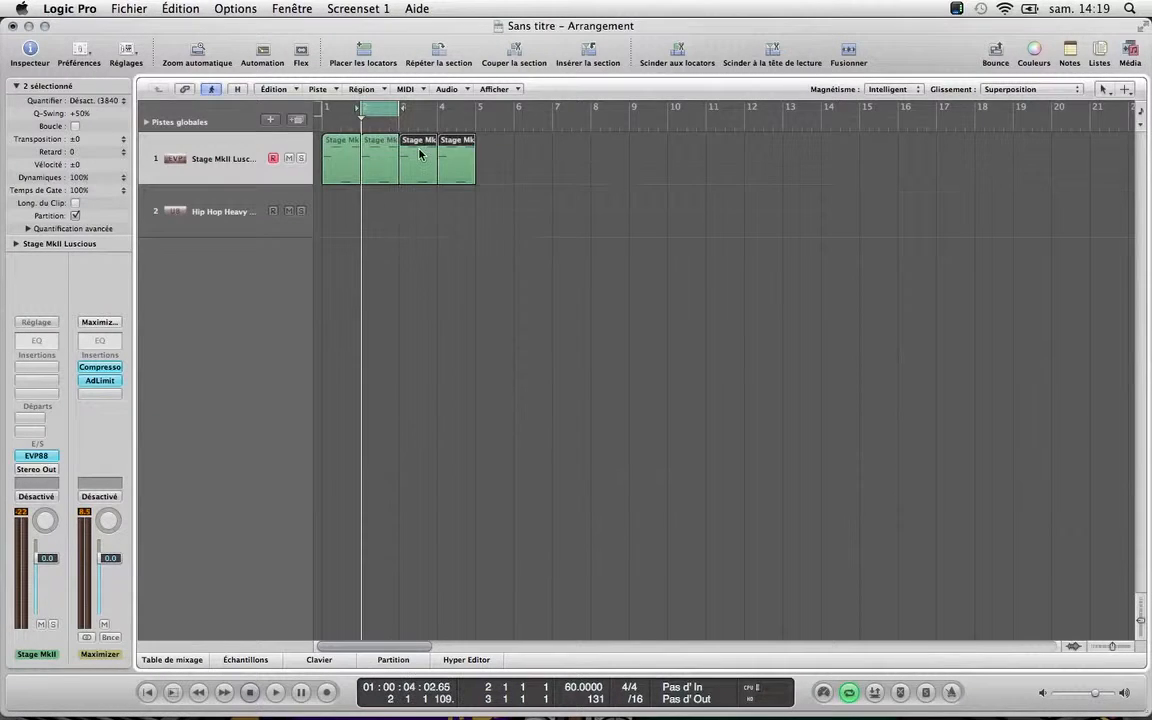
mouse_move(509, 147)
left_mouse_down()
mouse_move(341, 157)
mouse_move(525, 158)
mouse_move(489, 156)
left_mouse_up()
key("super+z")
Set the cycle range to bars 1 through 4 and play the repeated regions from the start
left_click_drag(319, 120, 479, 130)
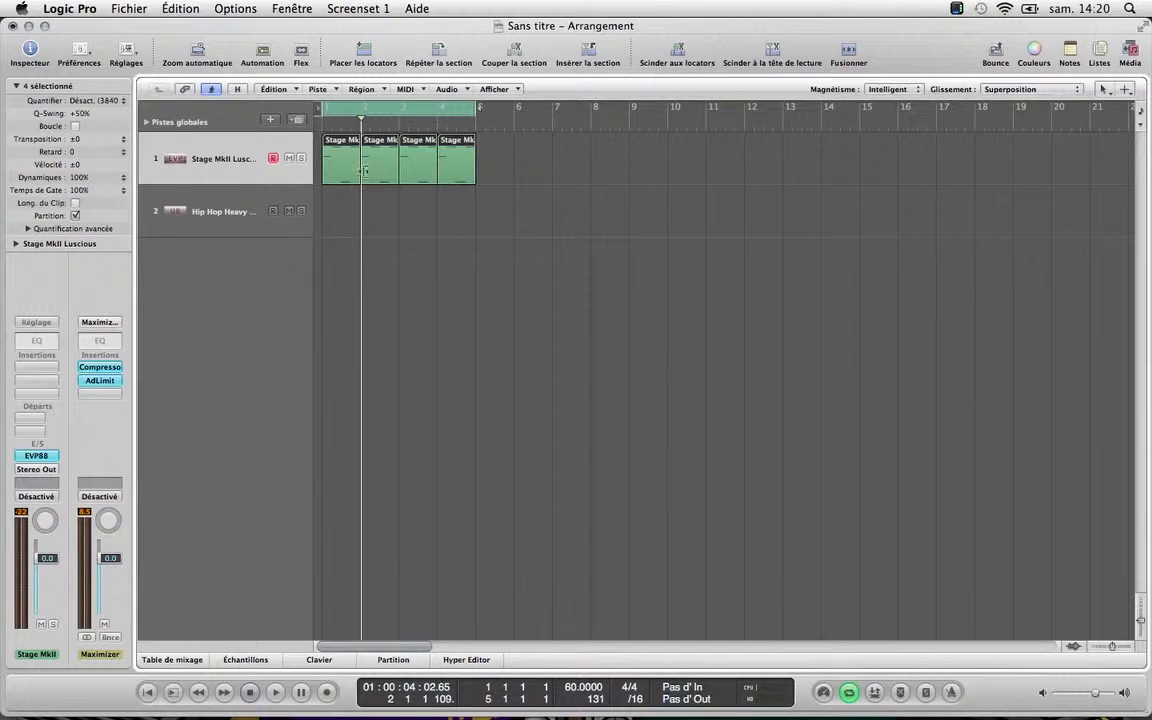
key("Return")
key("space")
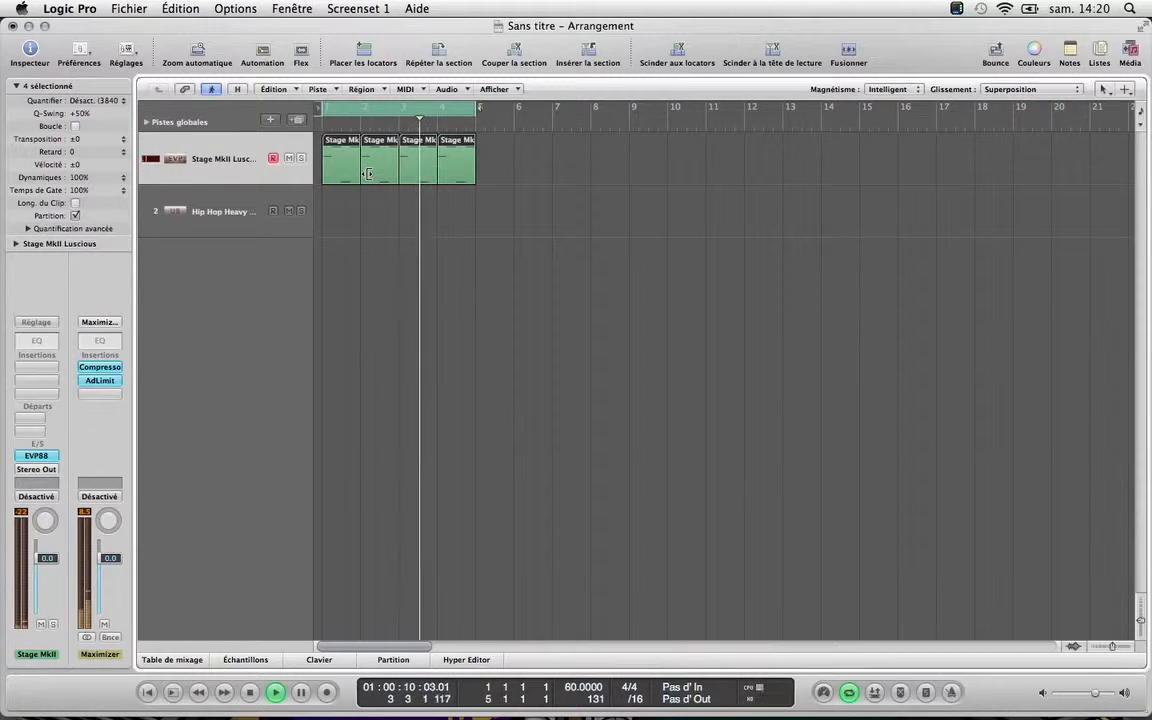
key("space")
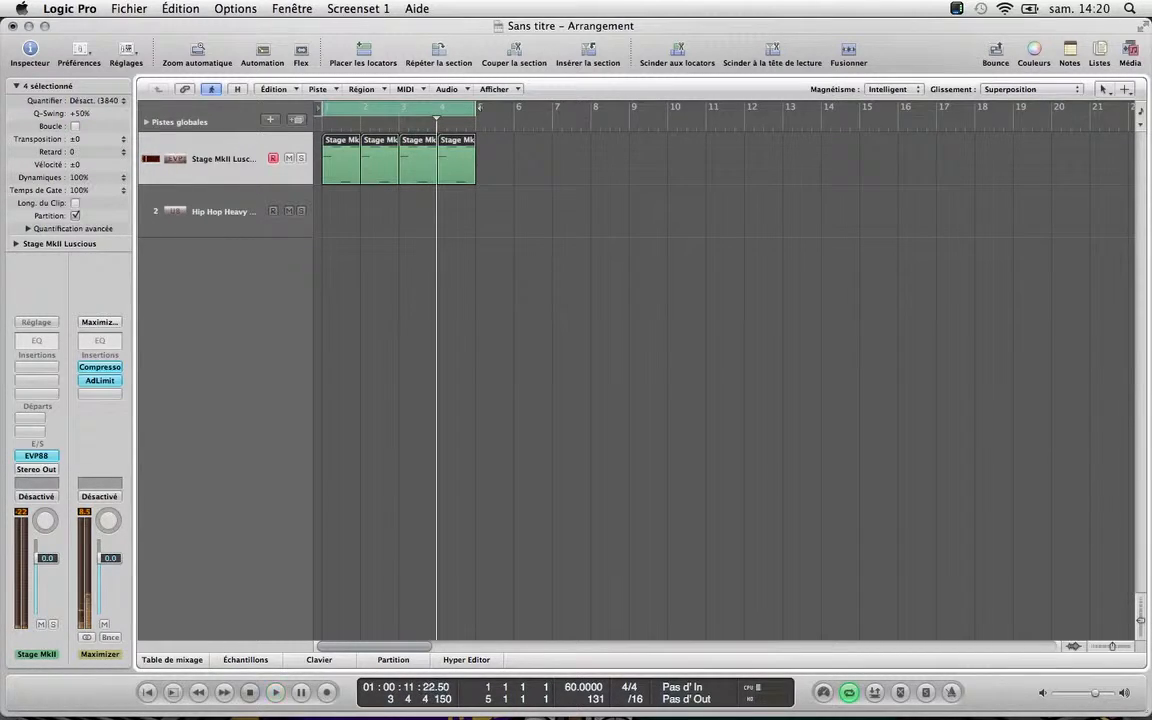
Delete the Hip Hop Heavy Kit track and create one new software instrument track
left_click(181, 208)
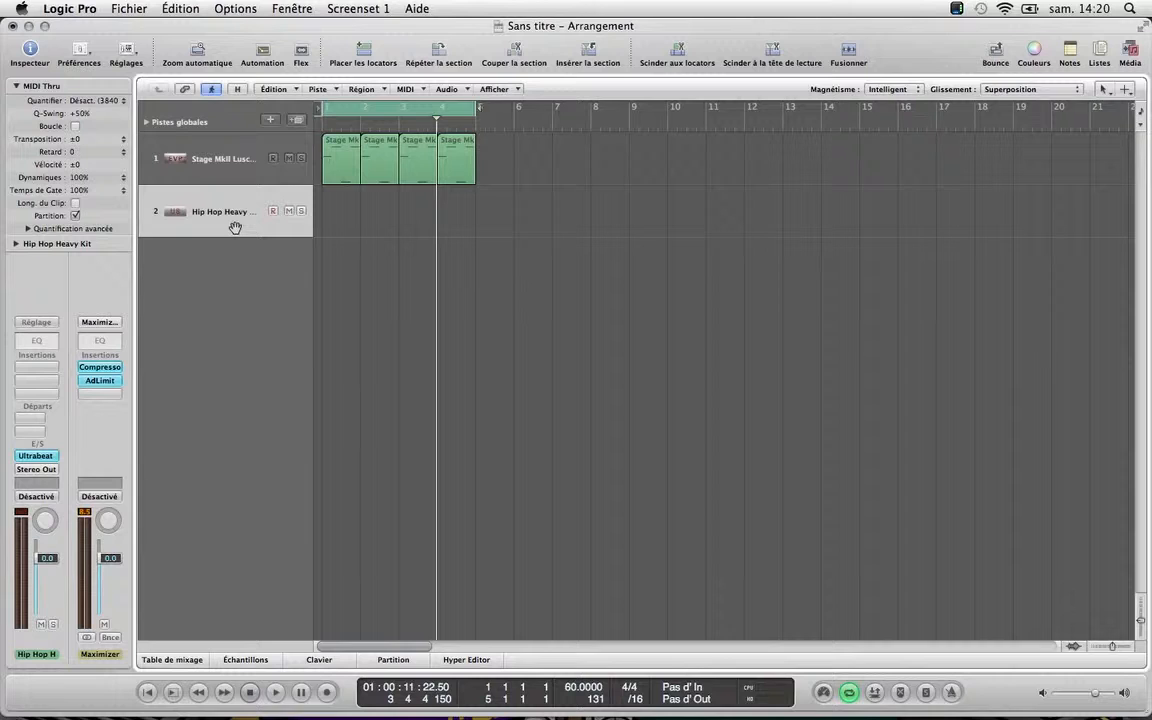
key("super+BackSpace")
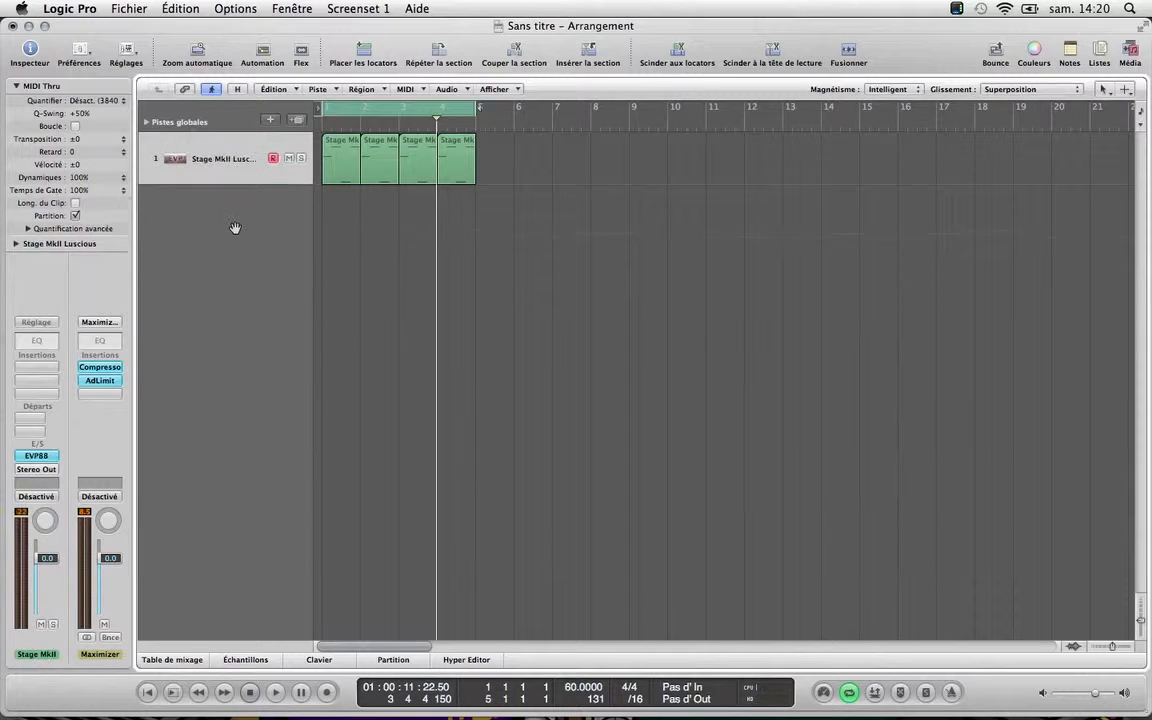
left_click(270, 119)
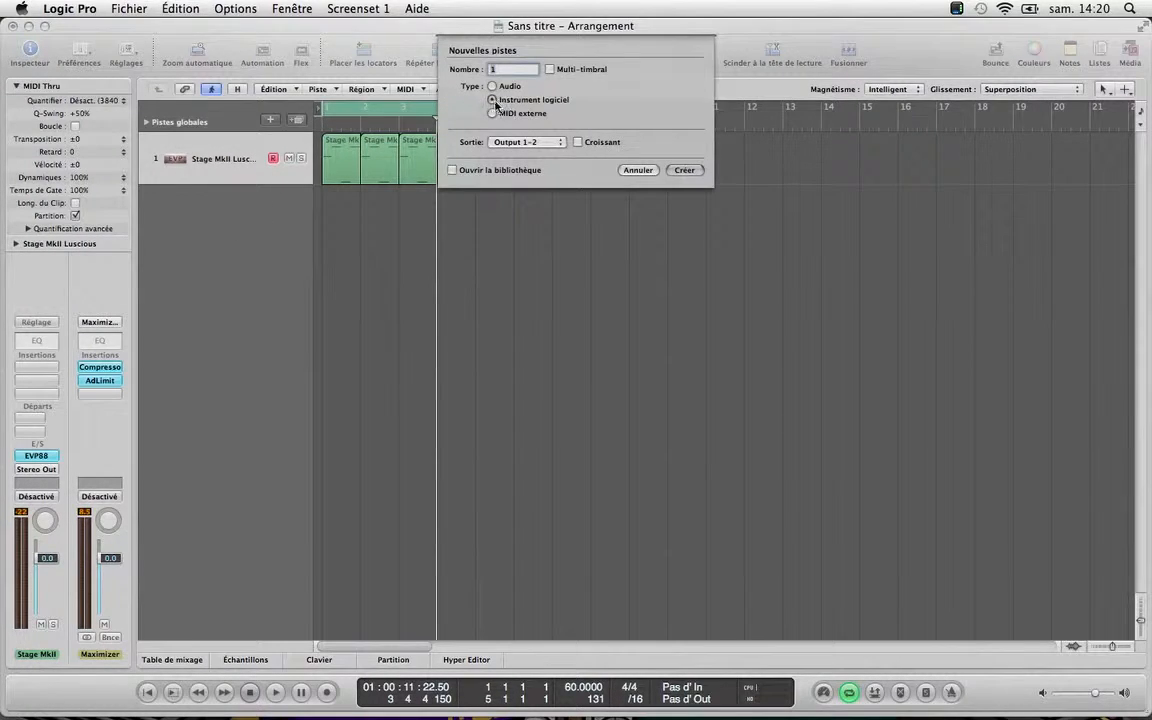
key("Return")
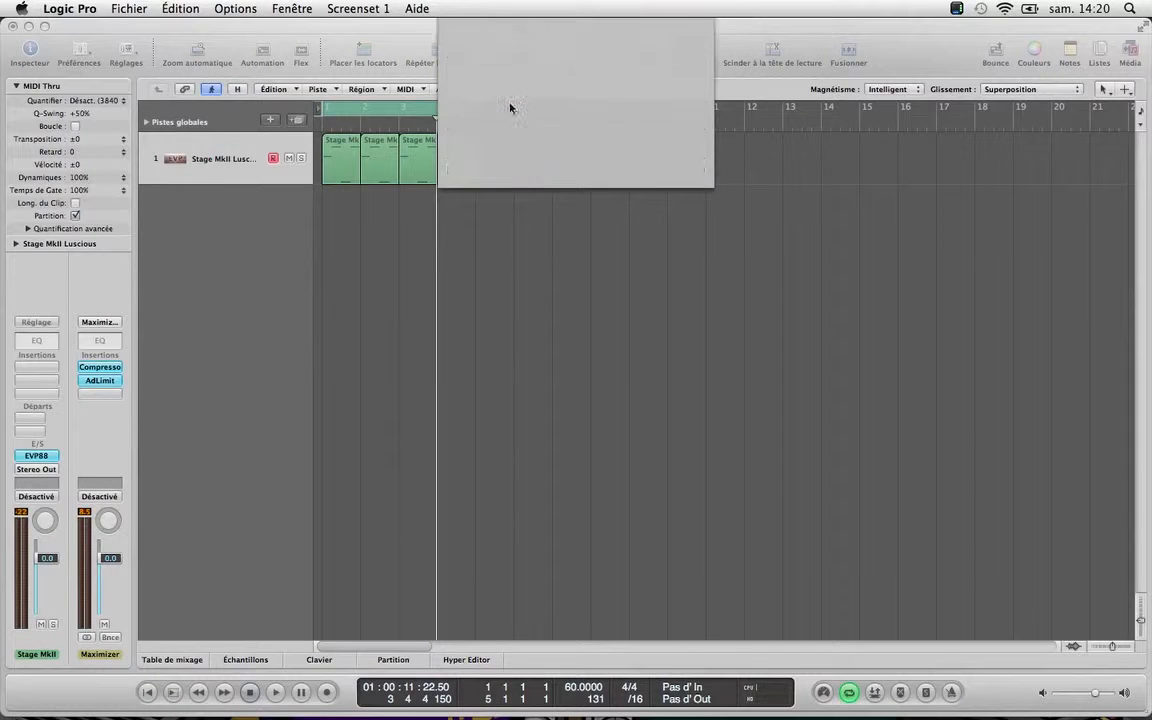
left_click(682, 173)
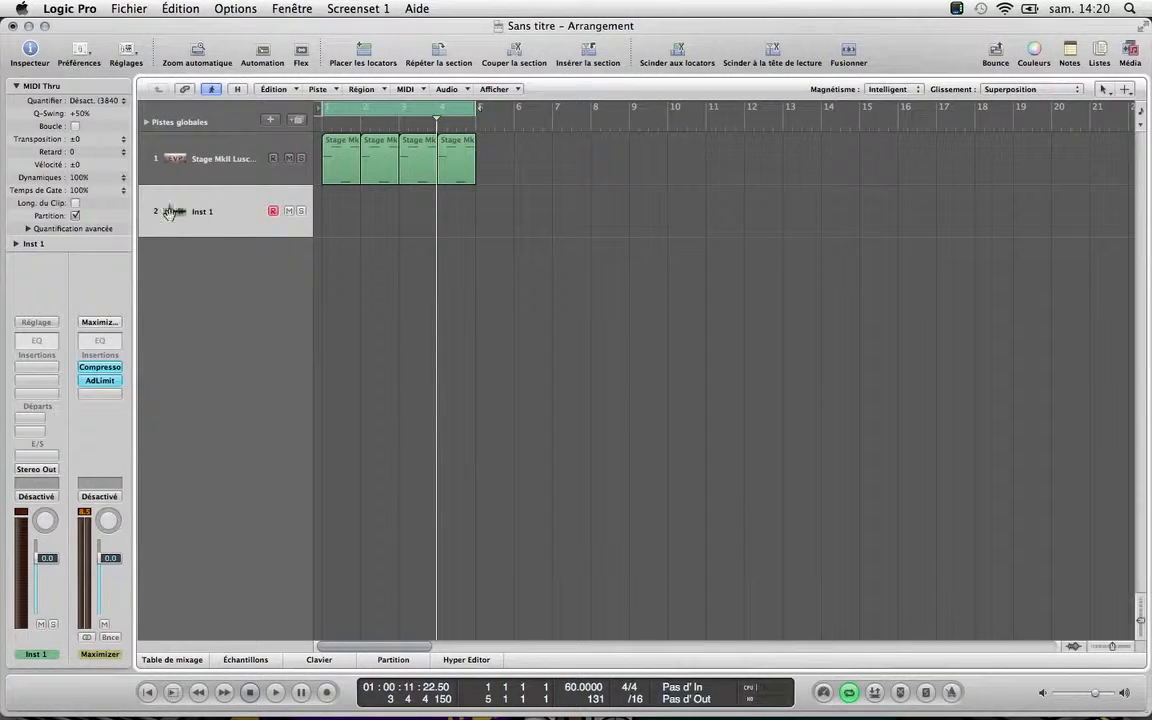
Load Ultrabeat (Drum Synth) as Multi-sortie (8xStéréo, 8xMono) in the instrument slot of the Inst 1 track
left_click(37, 457)
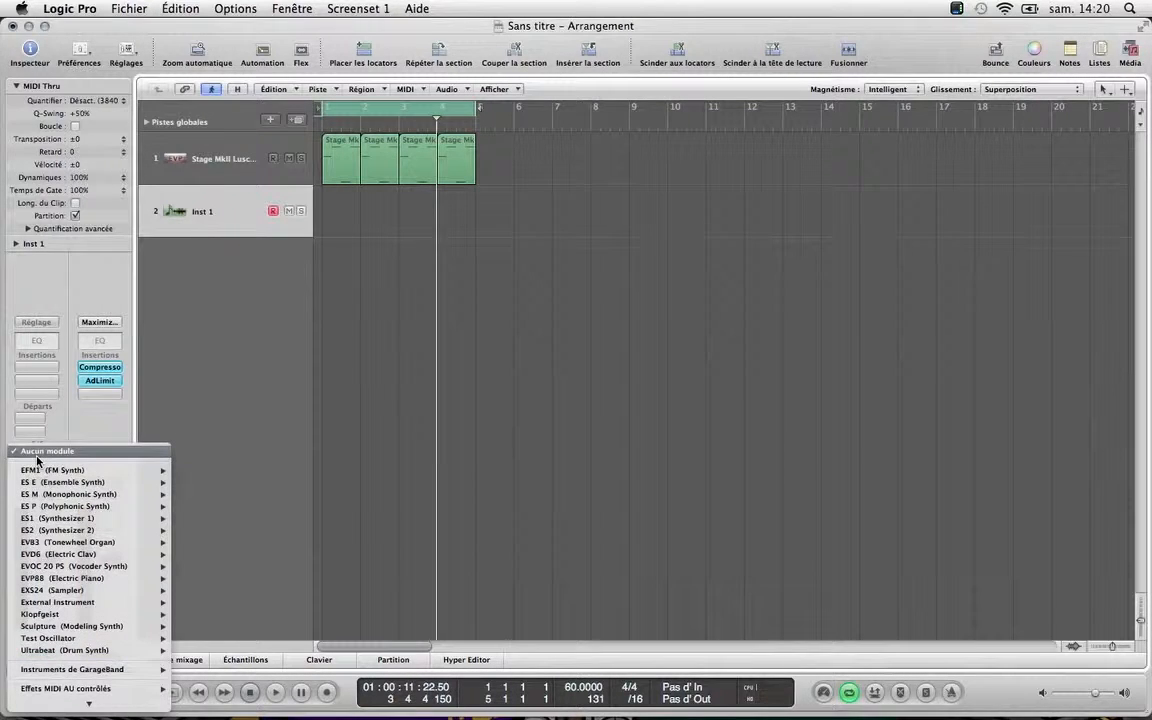
left_click(65, 432)
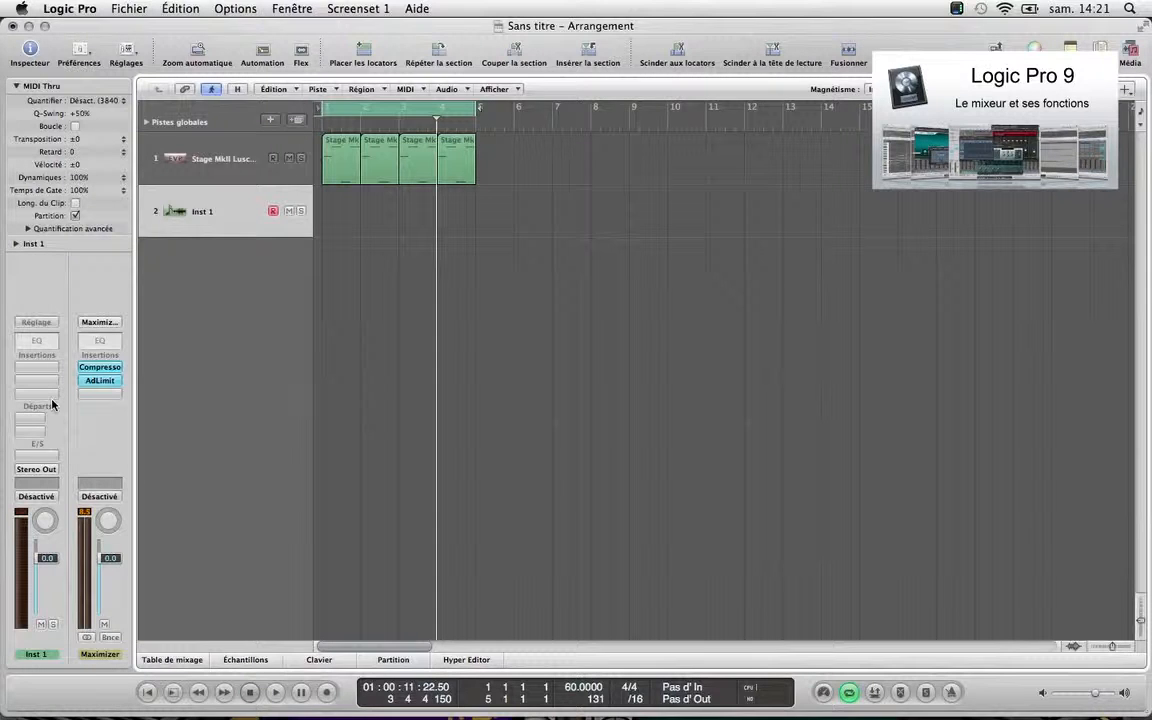
left_click(40, 455)
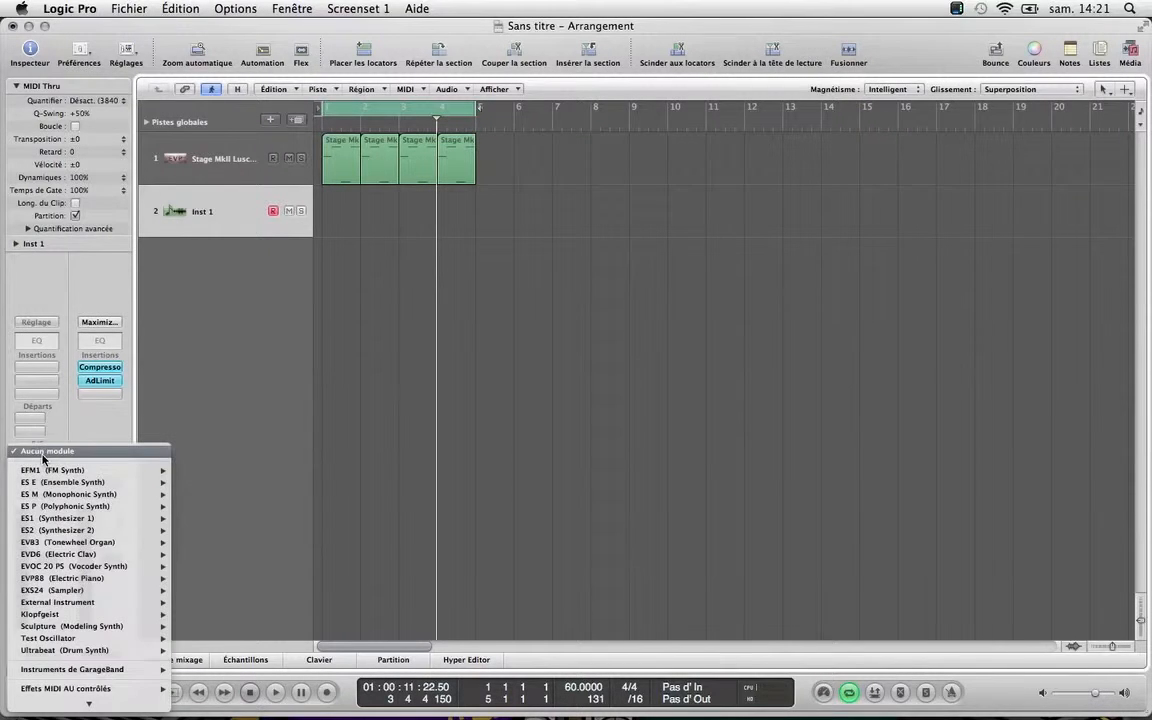
mouse_move(78, 652)
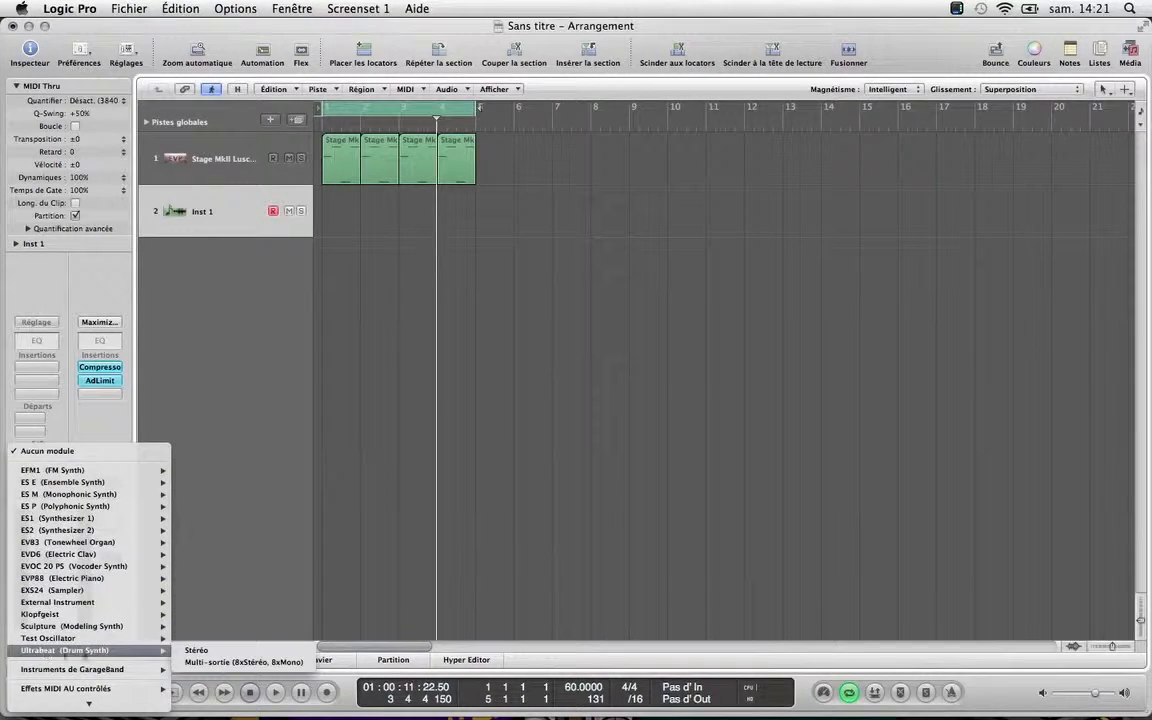
left_click(224, 663)
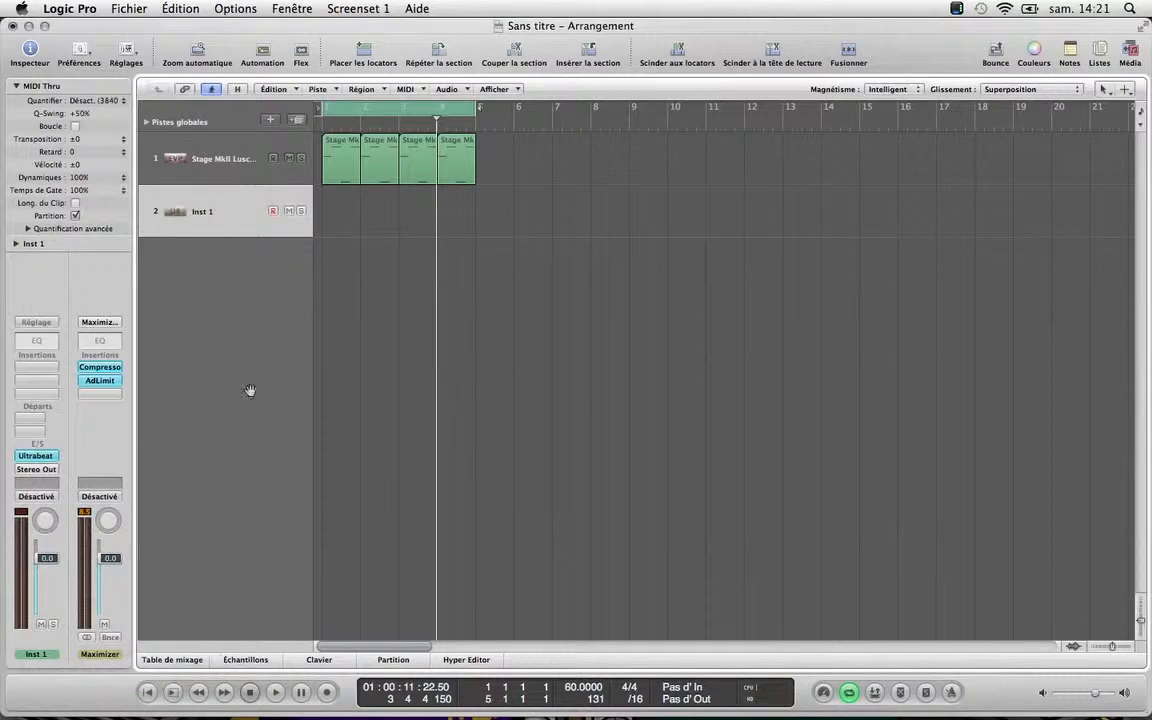
Open the Ultrabeat editor and reselect its Multi-sortie (8xStéréo, 8xMono) version
left_click(32, 456)
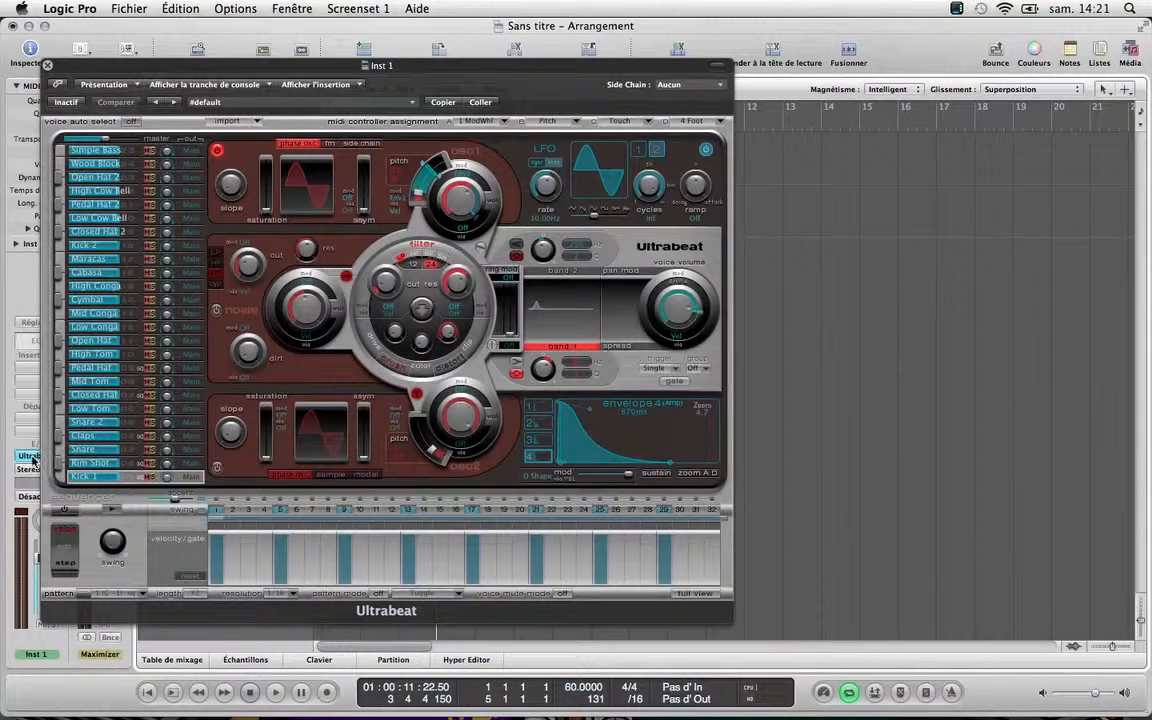
left_click(31, 455)
mouse_move(80, 641)
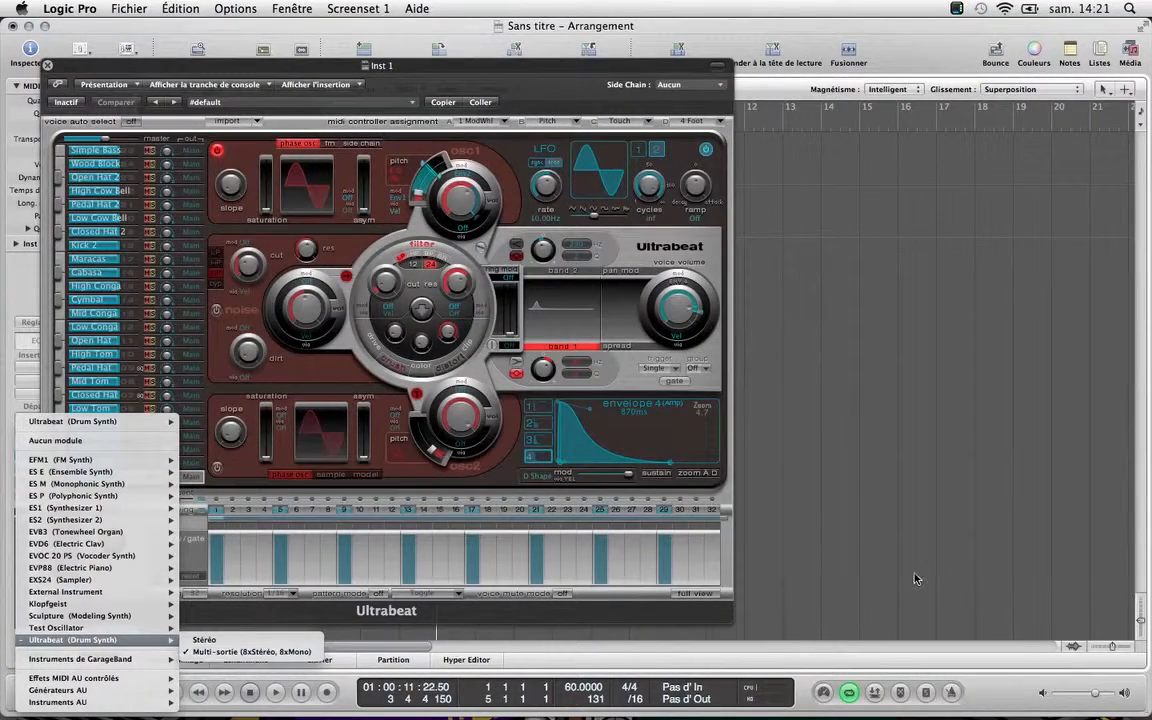
left_click(300, 652)
left_click_drag(342, 72, 506, 58)
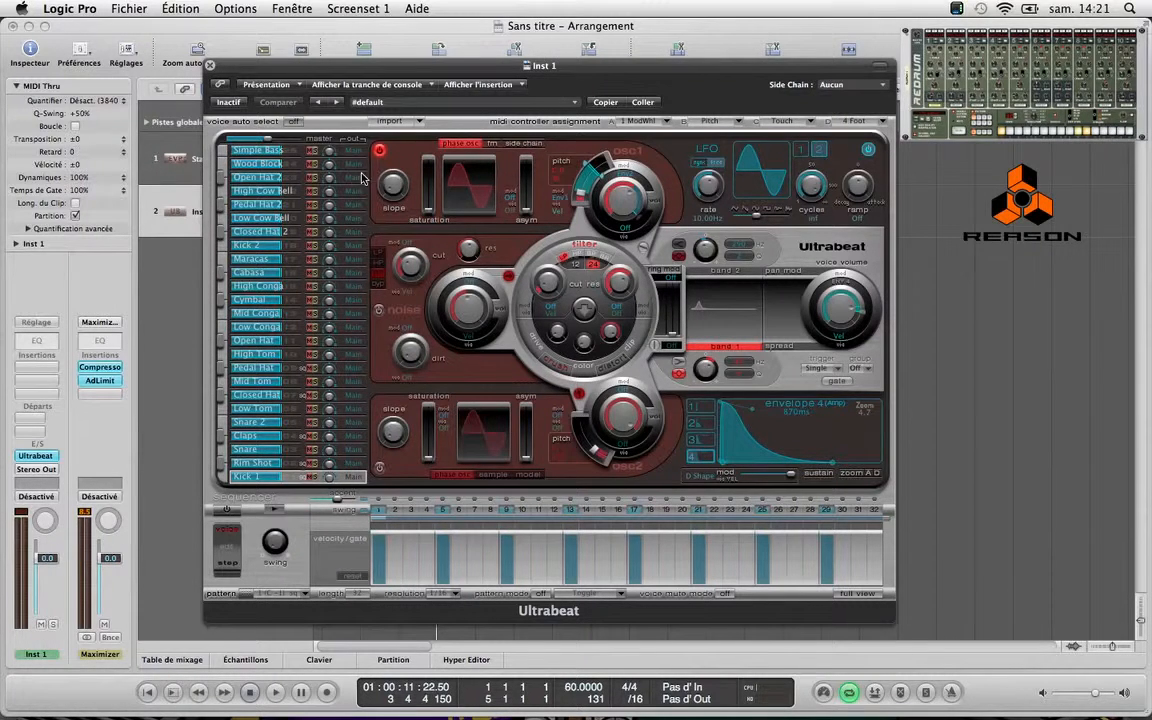
Load the Hip Hop Heavy Kit from the 01 Drum Kits presets into Ultrabeat
left_click(420, 102)
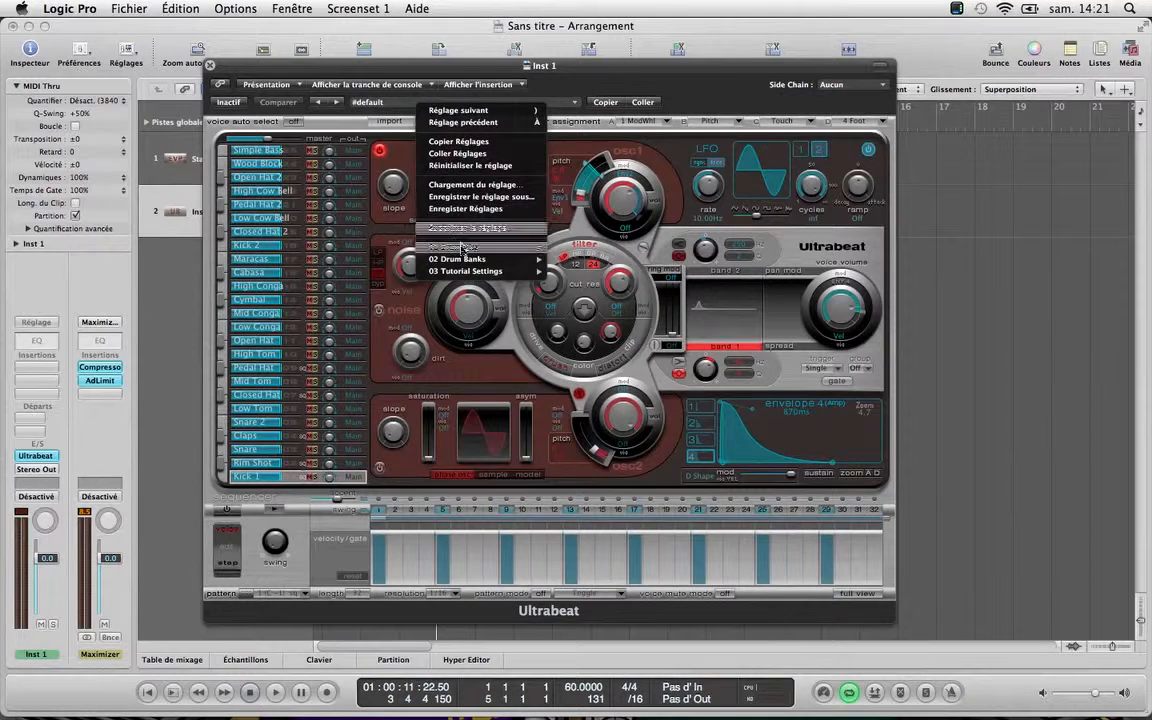
mouse_move(470, 247)
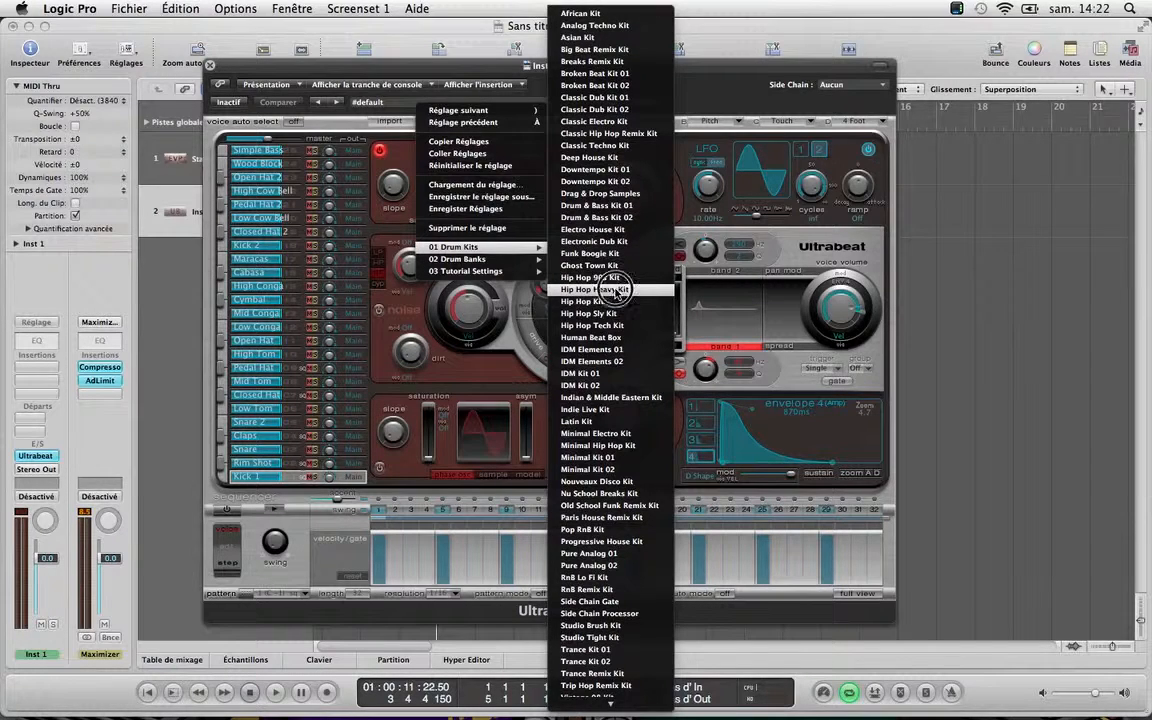
left_click(622, 292)
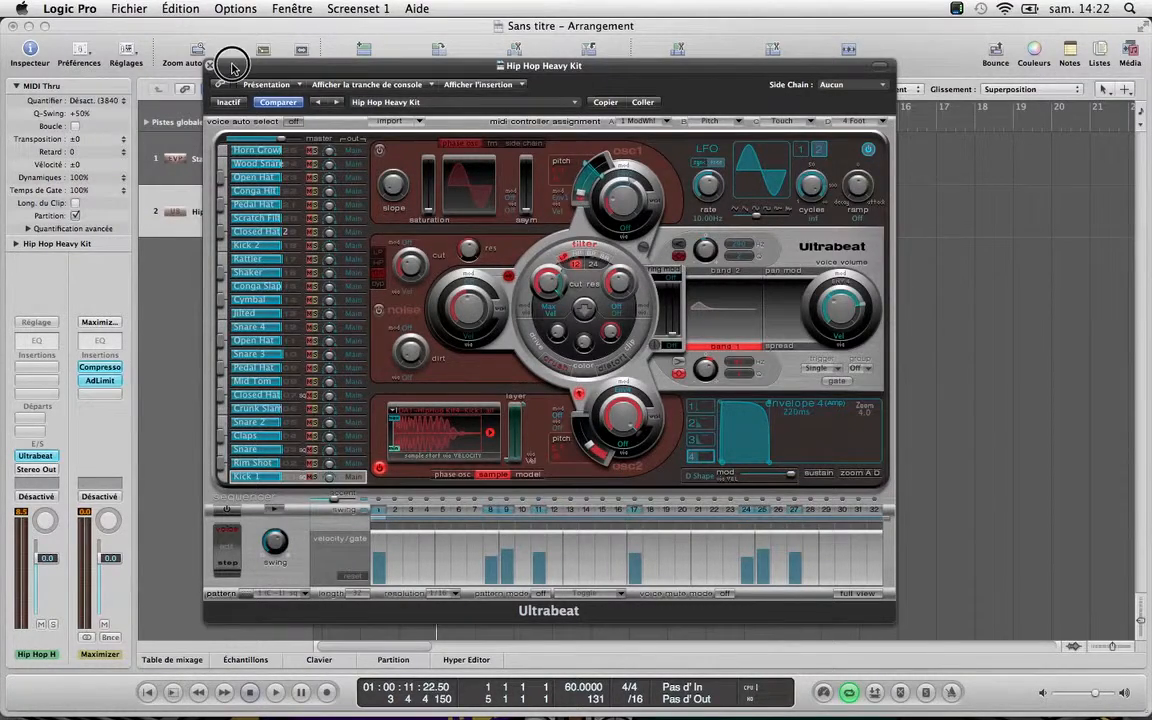
left_click_drag(212, 66, 261, 85)
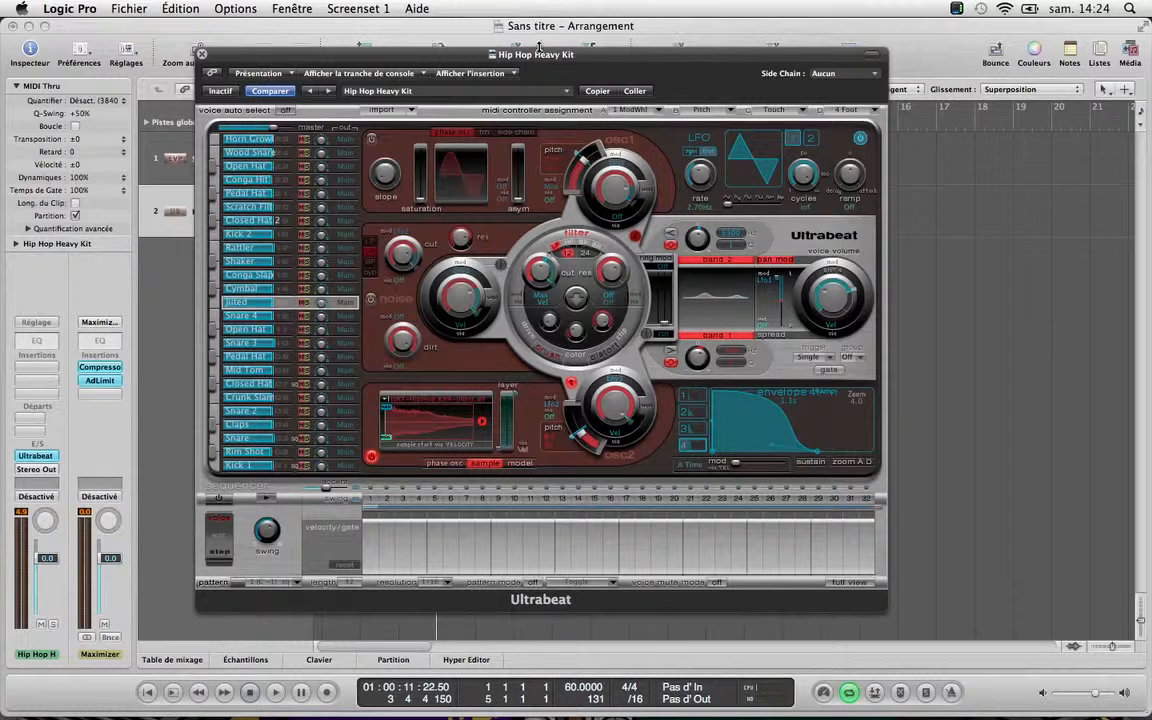
Search the help for "ultrabeat", browse the suggested topics, then clear the search and close the help
left_click(430, 5)
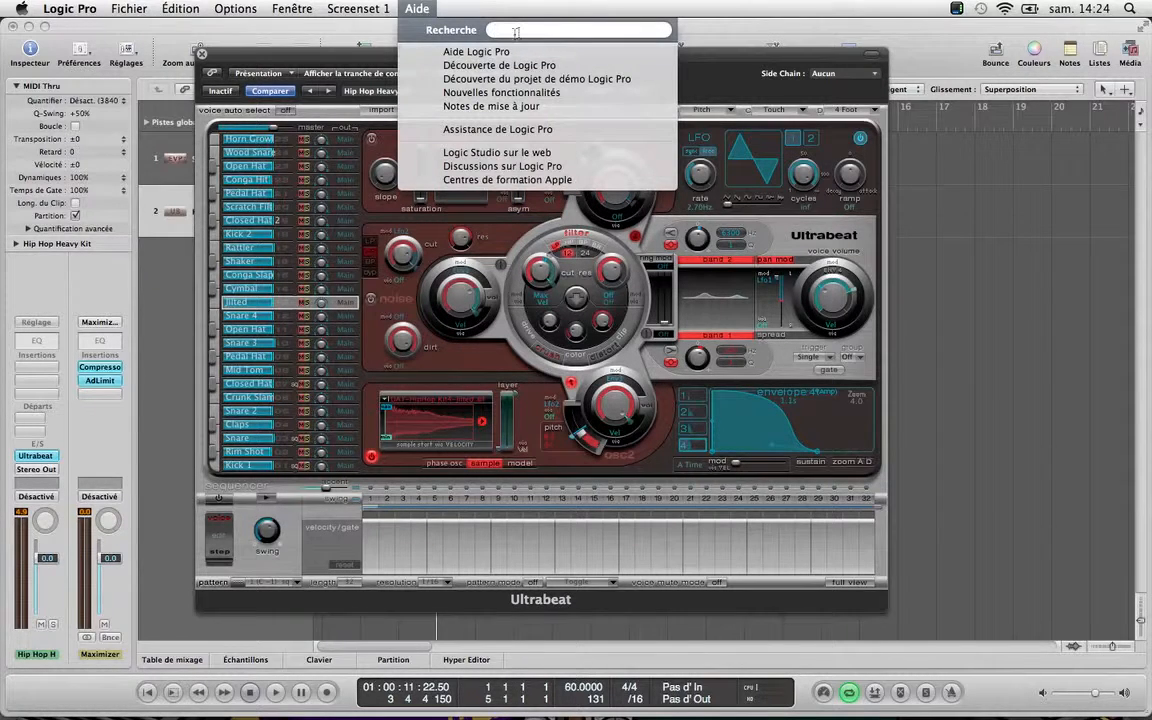
type("ultrabeat")
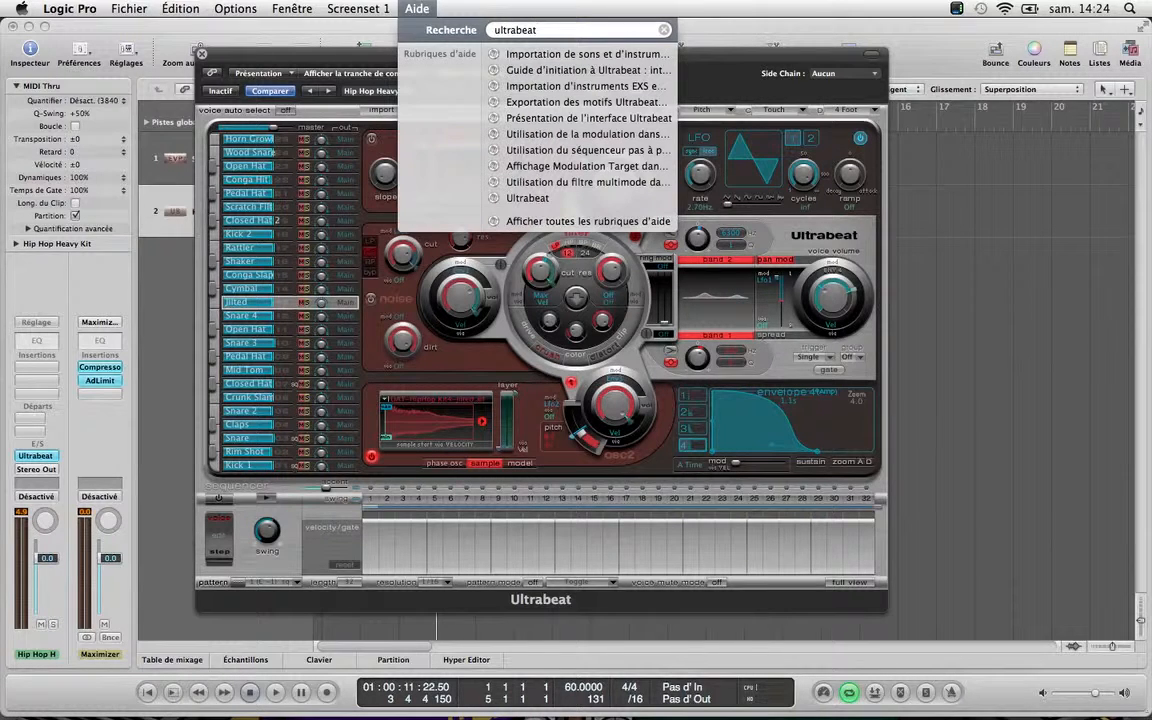
key("Down")
key("Down")
key("Down")
key("Down")
left_click(663, 30)
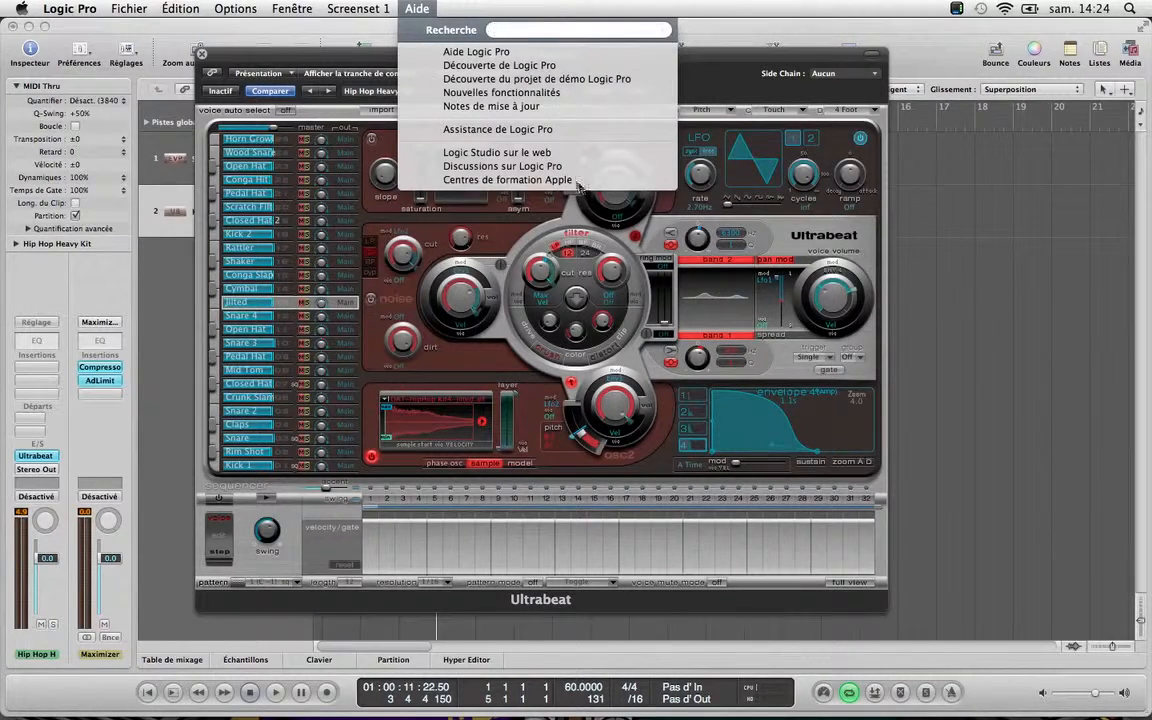
left_click(737, 75)
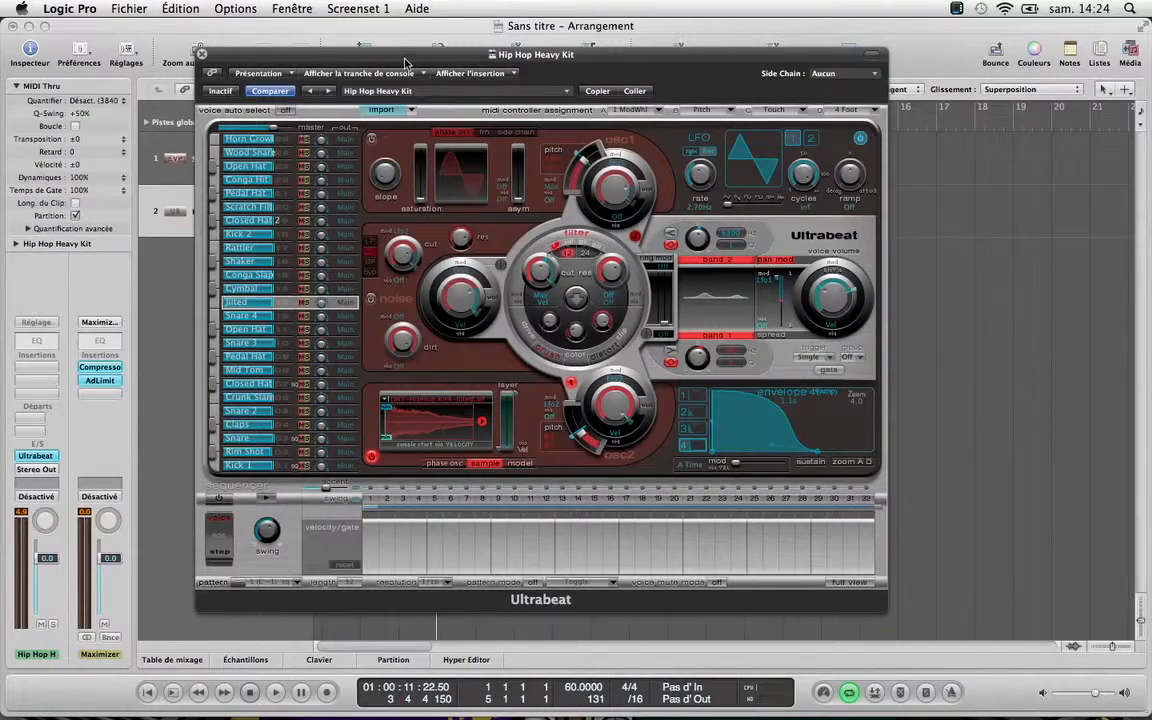
Reposition the Ultrabeat editor window over the arrangement and close it
left_click_drag(401, 57, 445, 80)
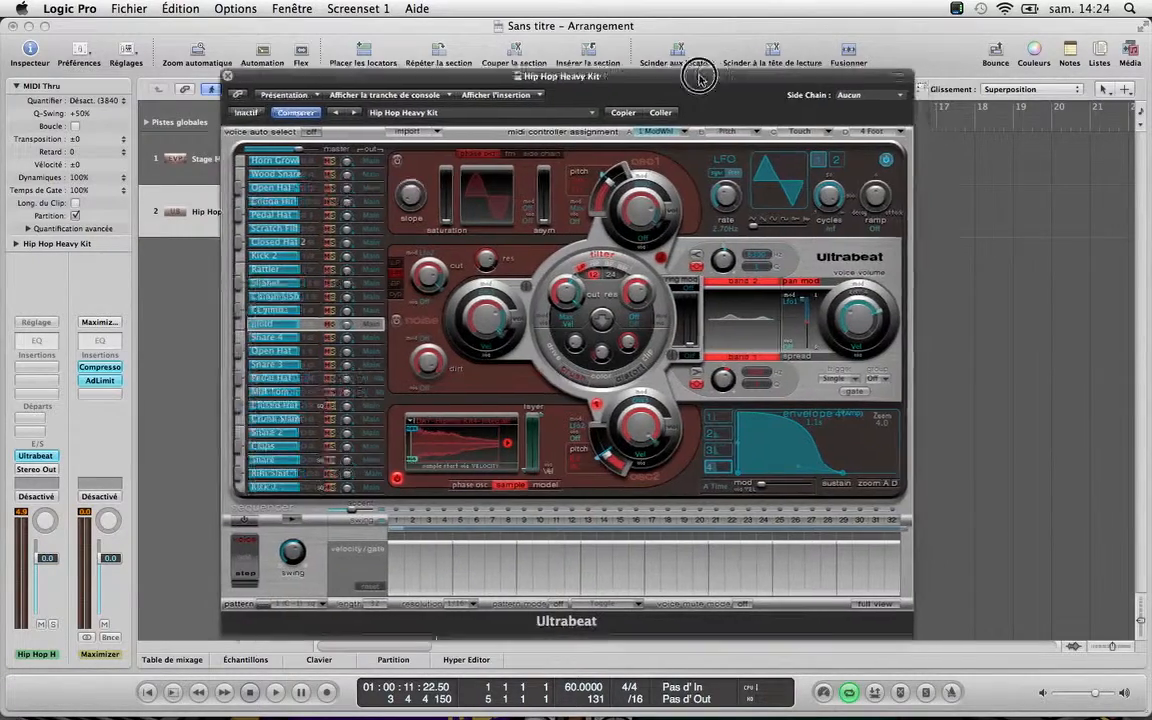
left_click_drag(655, 80, 631, 76)
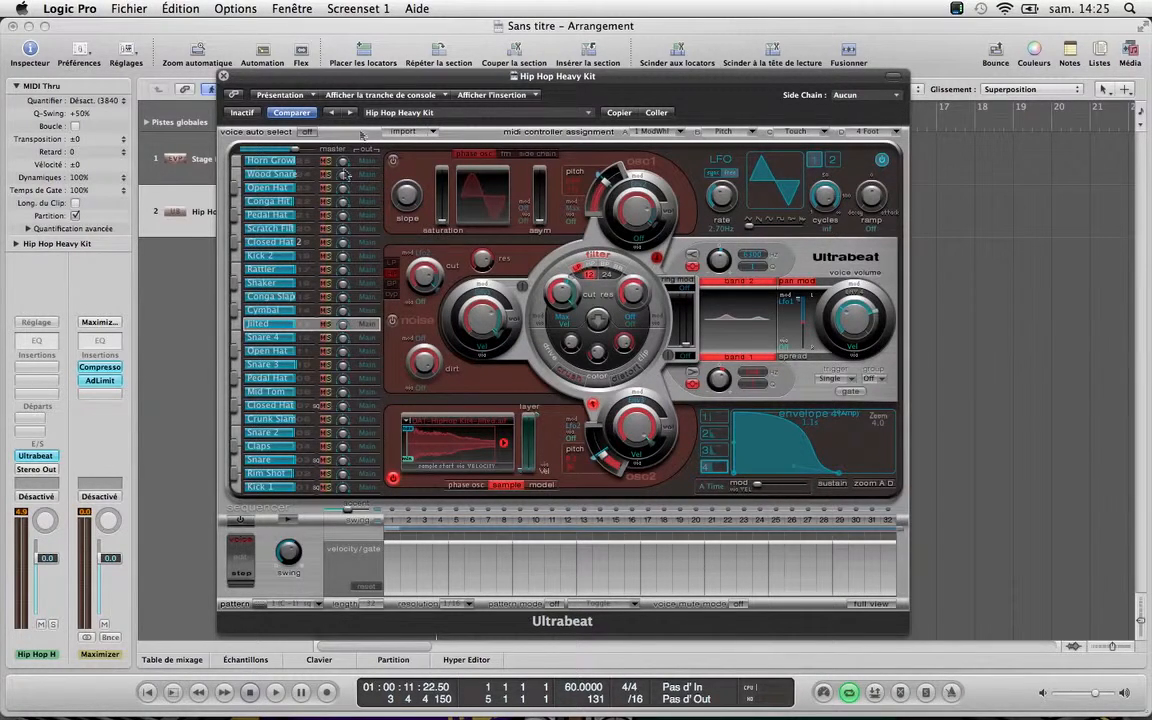
left_click(224, 76)
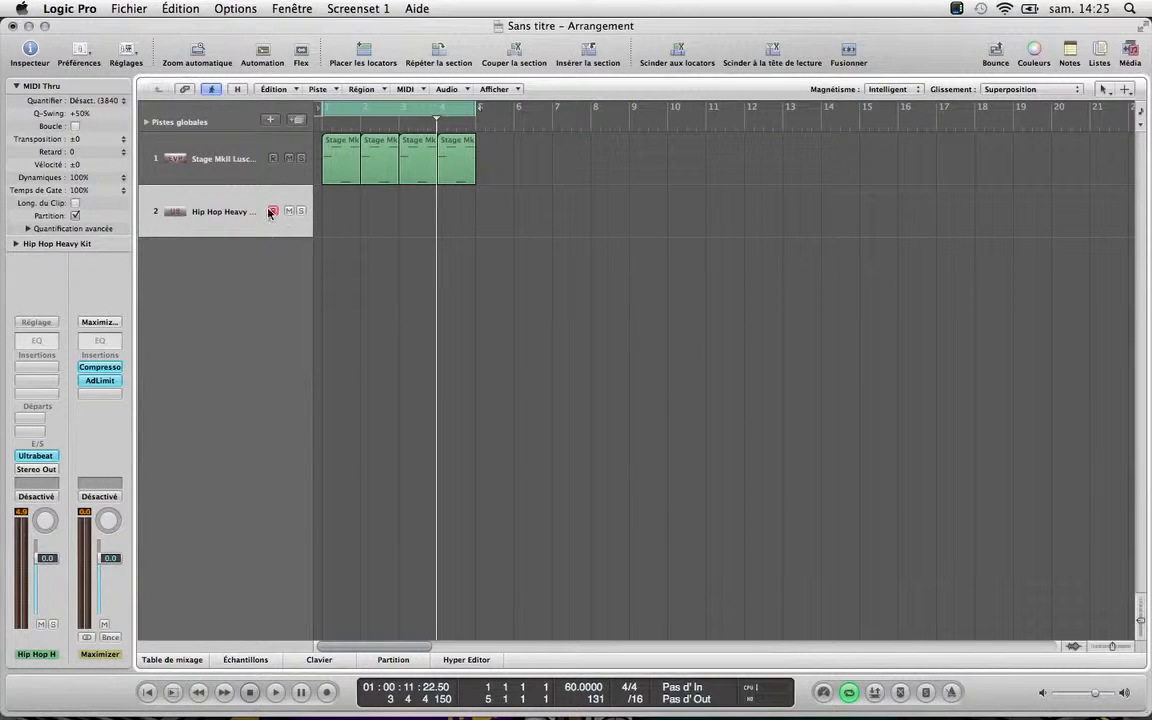
Record a four-bar C1 drum part on the Hip Hop Heavy Kit track over the piano loop, then stop recording
left_click(227, 163)
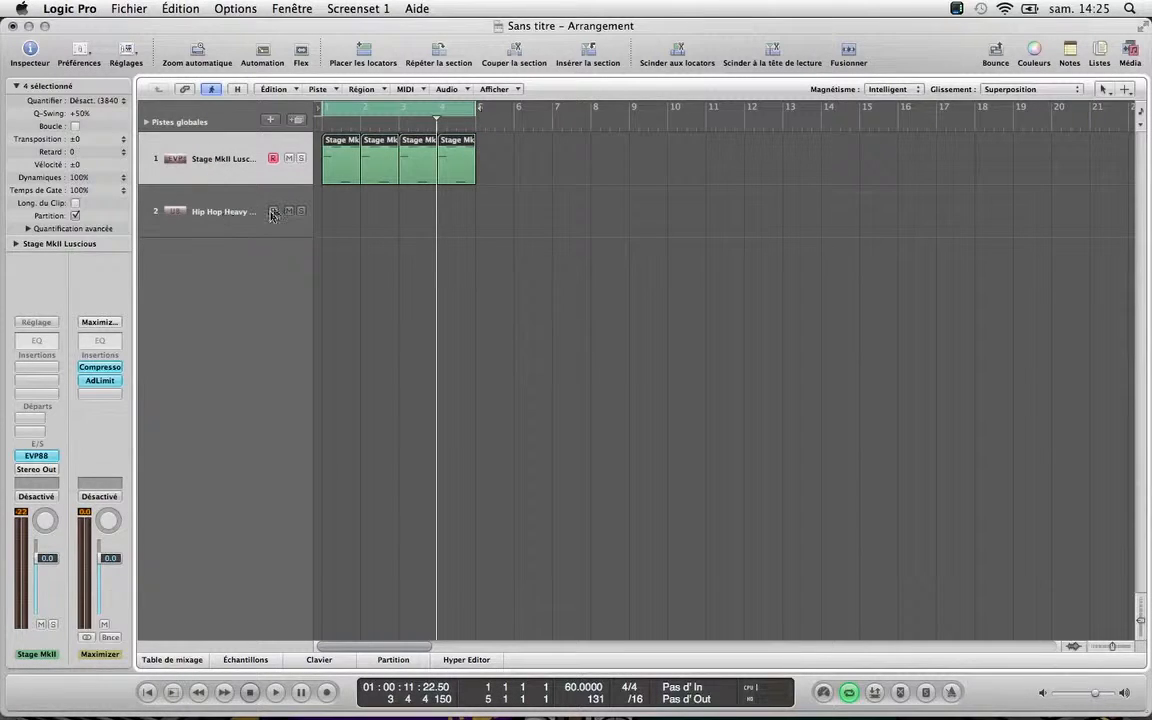
left_click(232, 213)
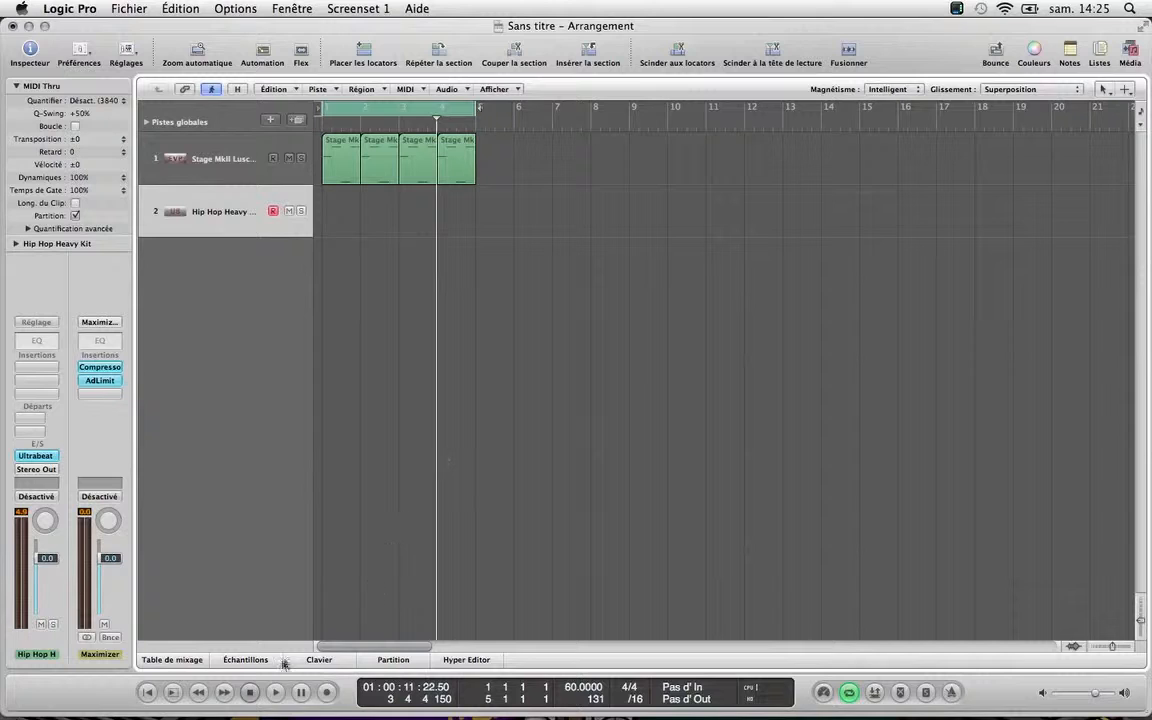
left_click(326, 693)
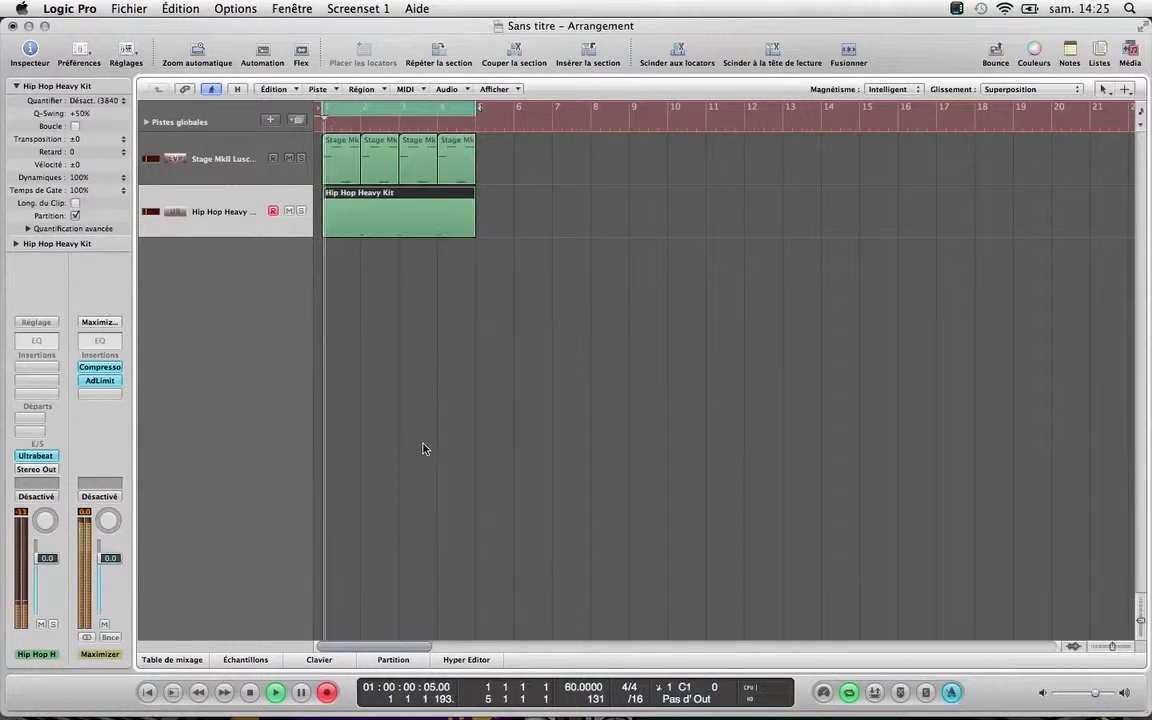
key("space")
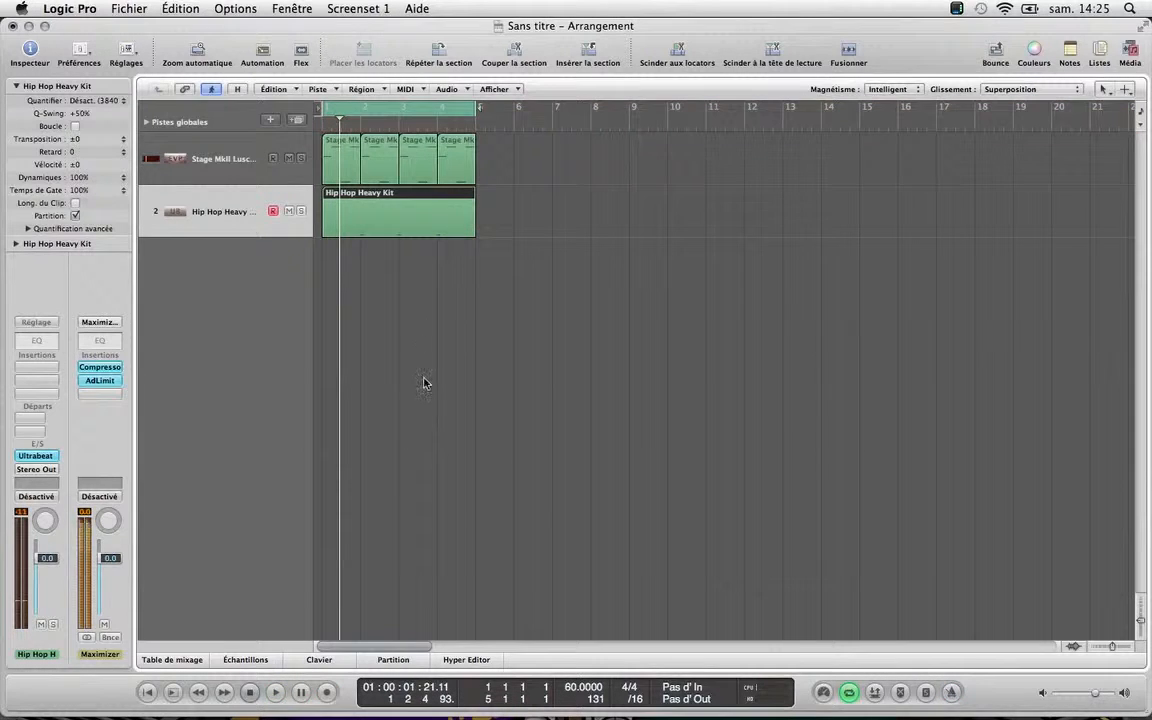
Open the recorded Hip Hop Heavy Kit region in the piano roll and delete the two C1 notes just before bar 5
double_click(396, 222)
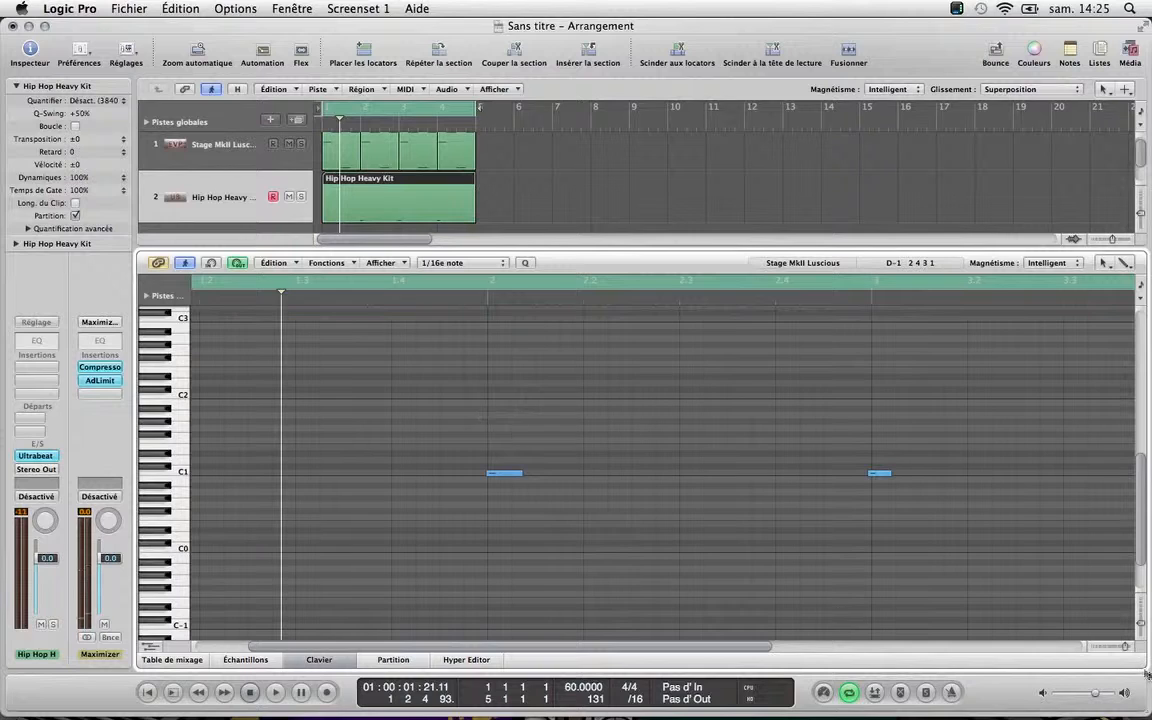
left_click(1095, 648)
left_click(1095, 648)
left_click(1095, 648)
left_click(1095, 648)
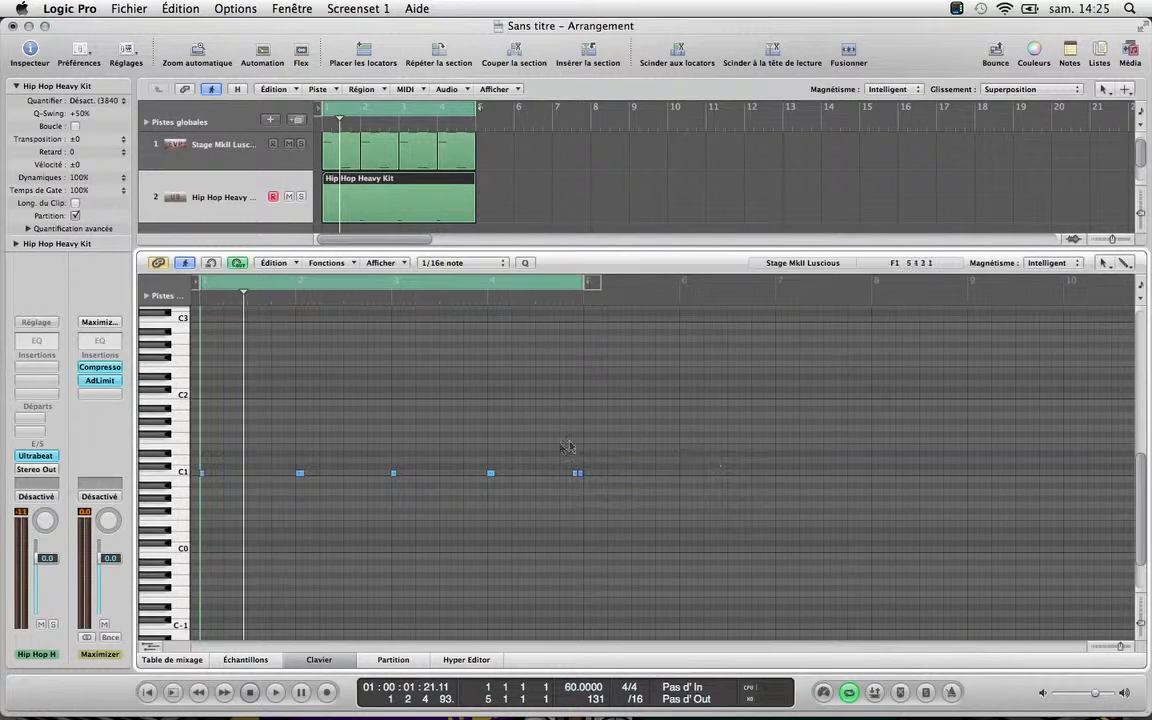
left_click_drag(543, 443, 662, 536)
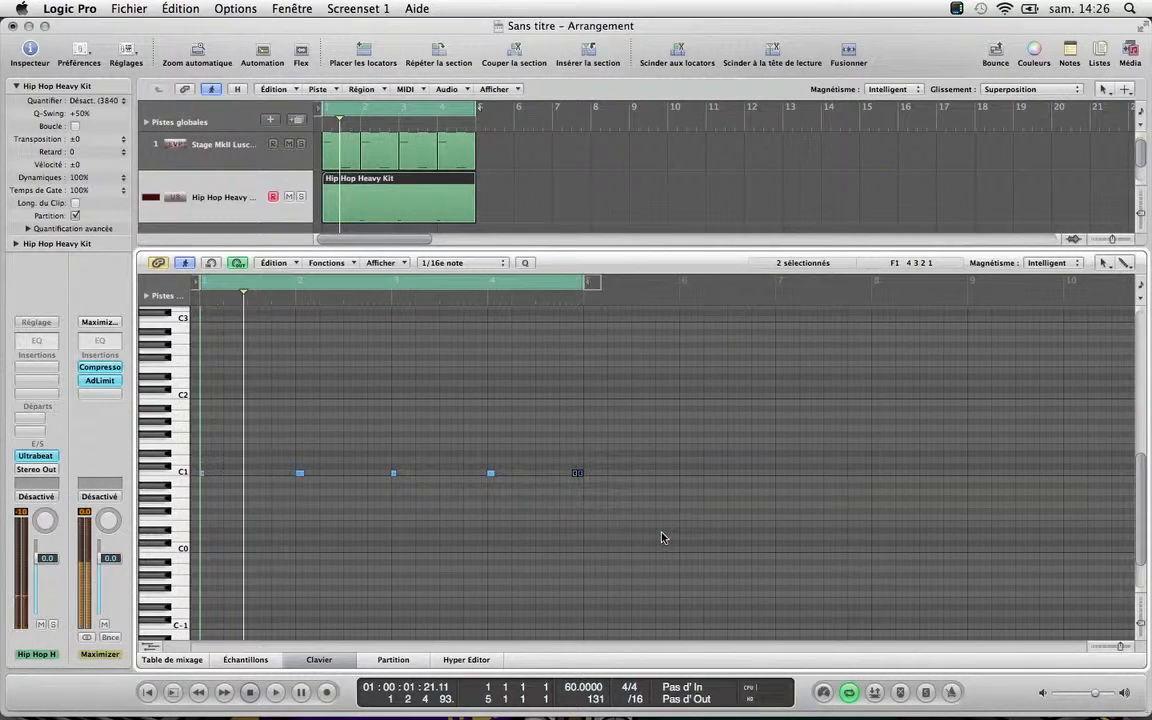
key("Delete")
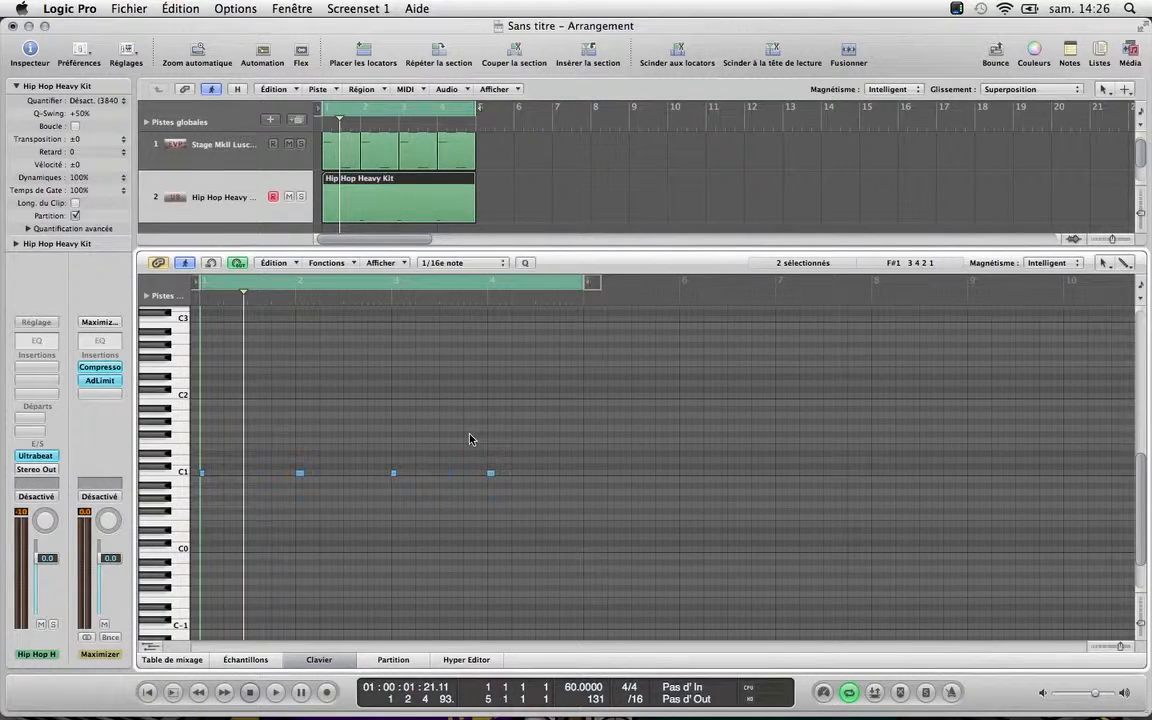
Audition the C1 drum sound and delete the C1 notes at bars 2, 3 and 4, keeping the one at bar 1
left_click(488, 463)
left_click(183, 502)
left_click(186, 473)
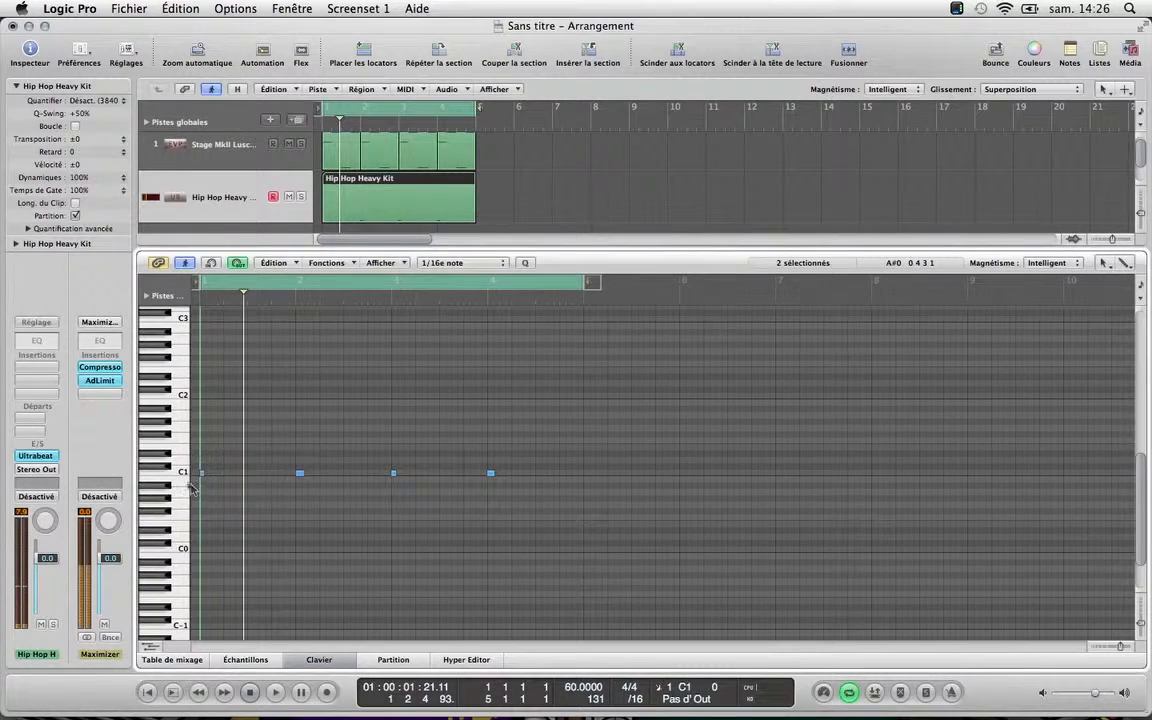
left_click(183, 473)
left_click(322, 492)
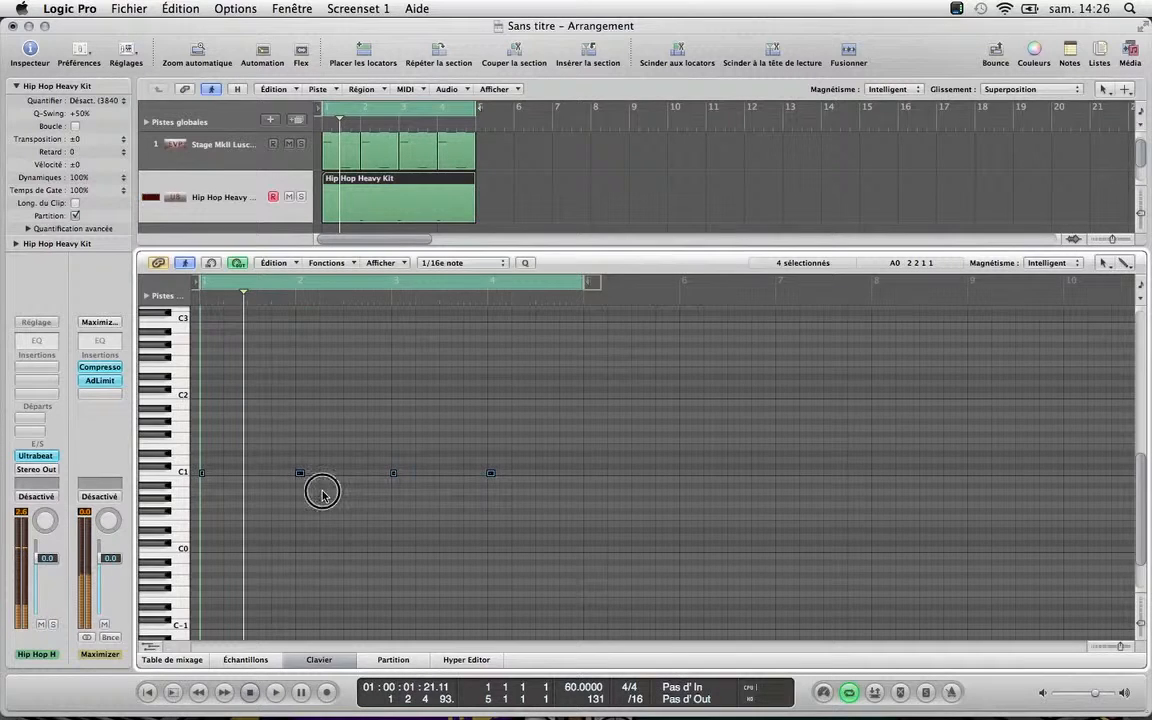
left_click_drag(535, 462, 276, 494)
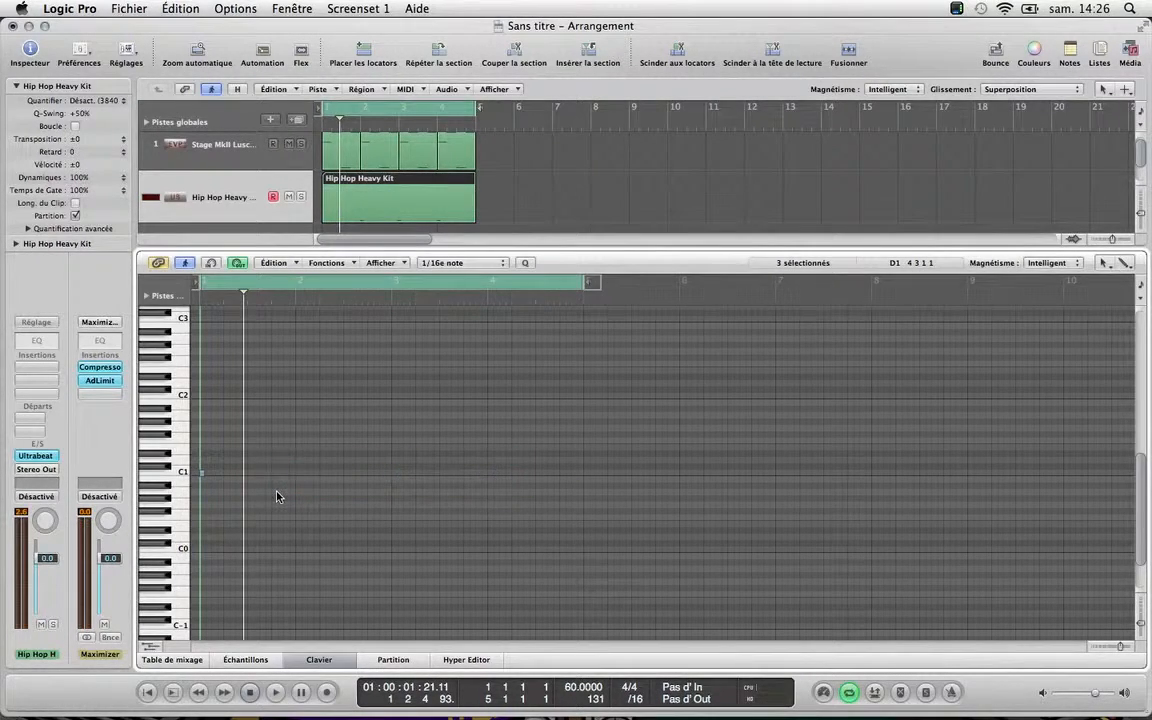
Lengthen the remaining C1 note at bar 1
left_click(208, 472)
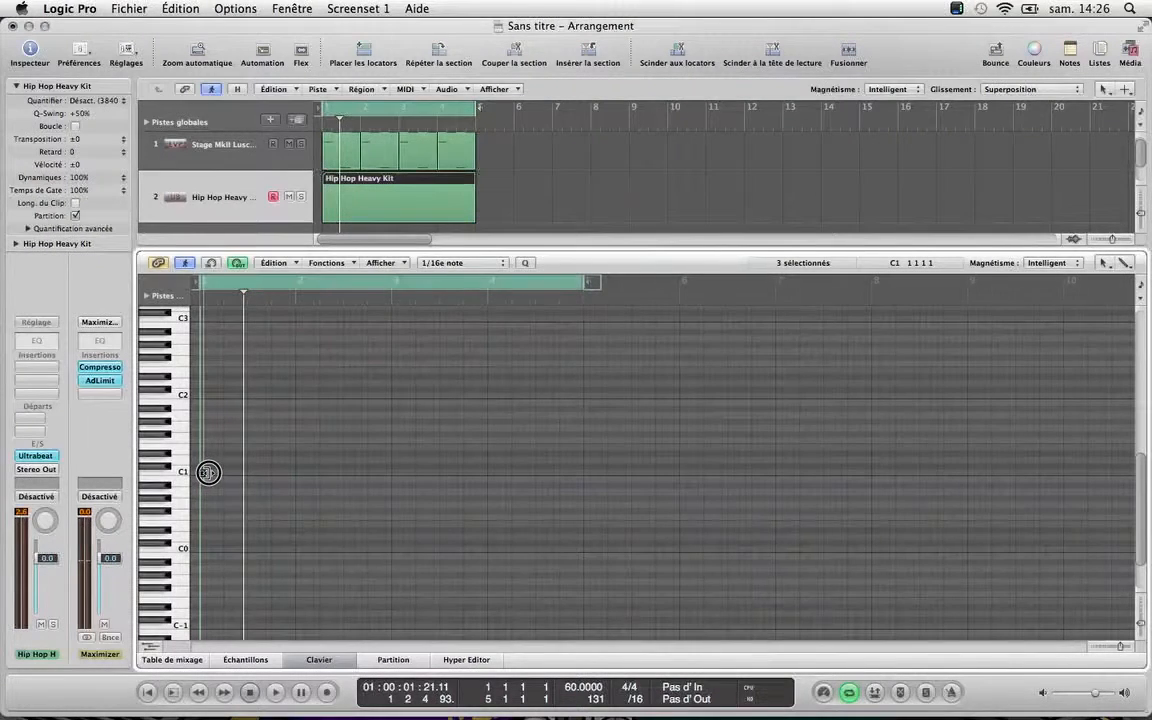
left_click_drag(208, 472, 210, 474)
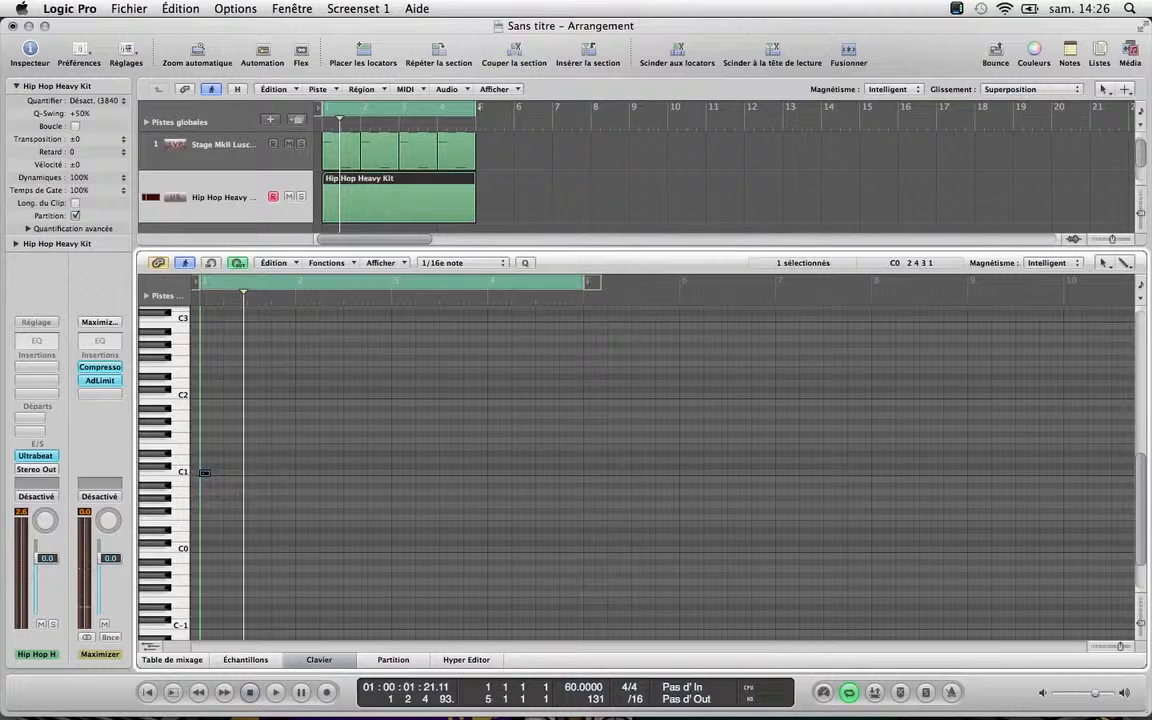
left_click(1131, 647)
left_click(1131, 647)
left_click(1131, 647)
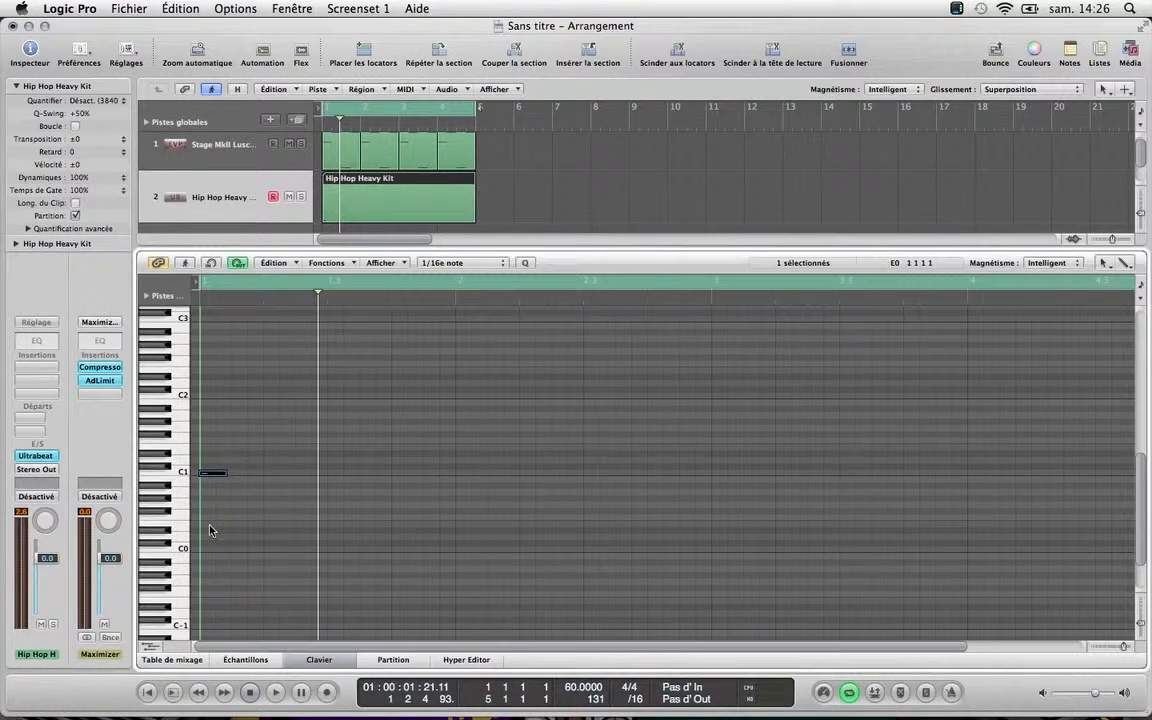
Copy the C1 note from bar 1 to the starts of bars 2, 3 and 4
left_click_drag(210, 476, 467, 477)
left_click_drag(570, 460, 727, 477)
left_click(918, 501)
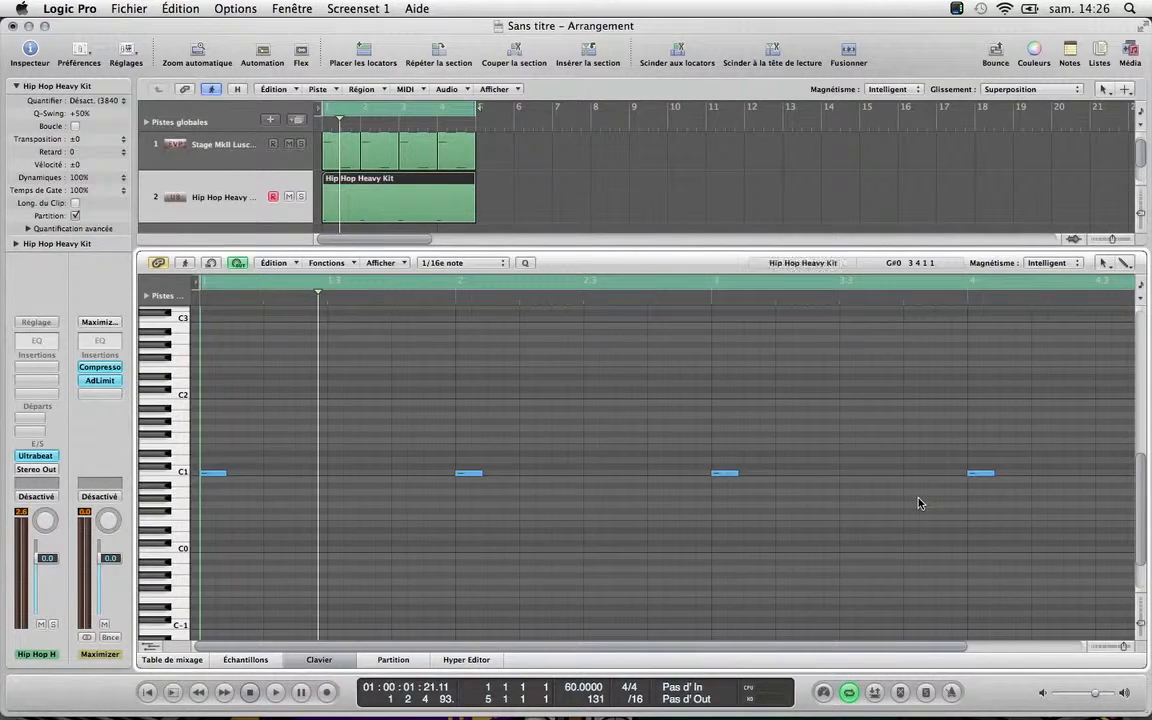
Select all four C1 notes and quantize them to 1/16 notes
left_click(1108, 645)
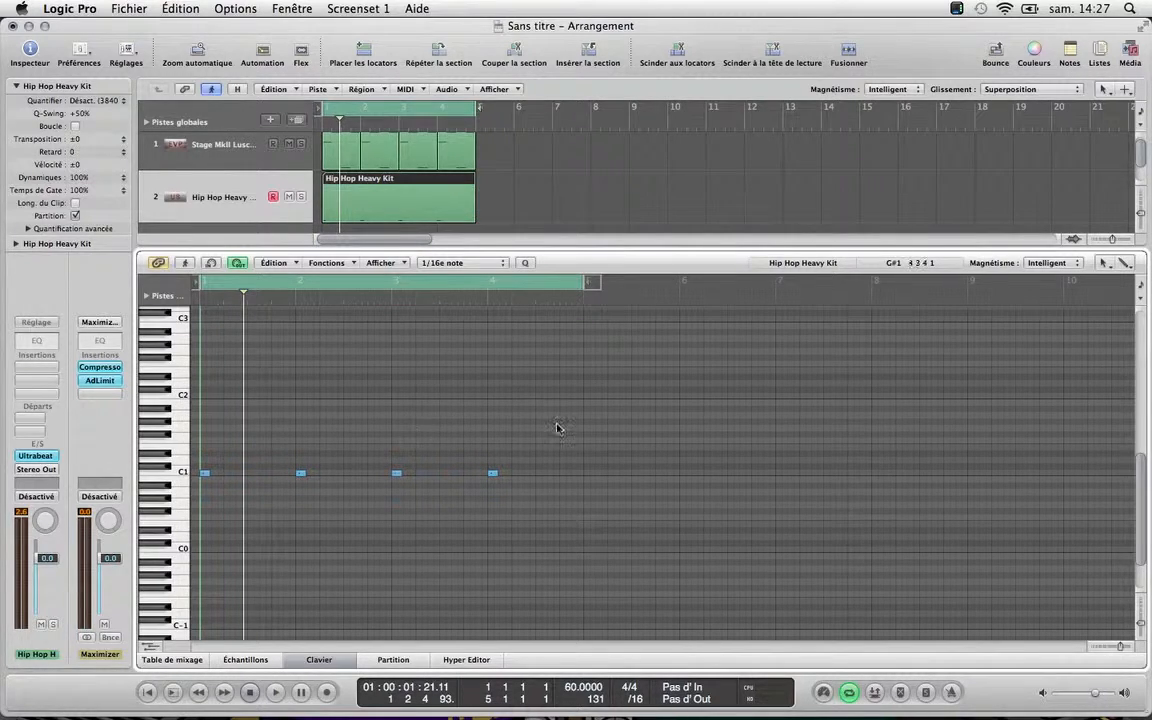
left_click(412, 492)
left_click_drag(412, 492, 207, 517)
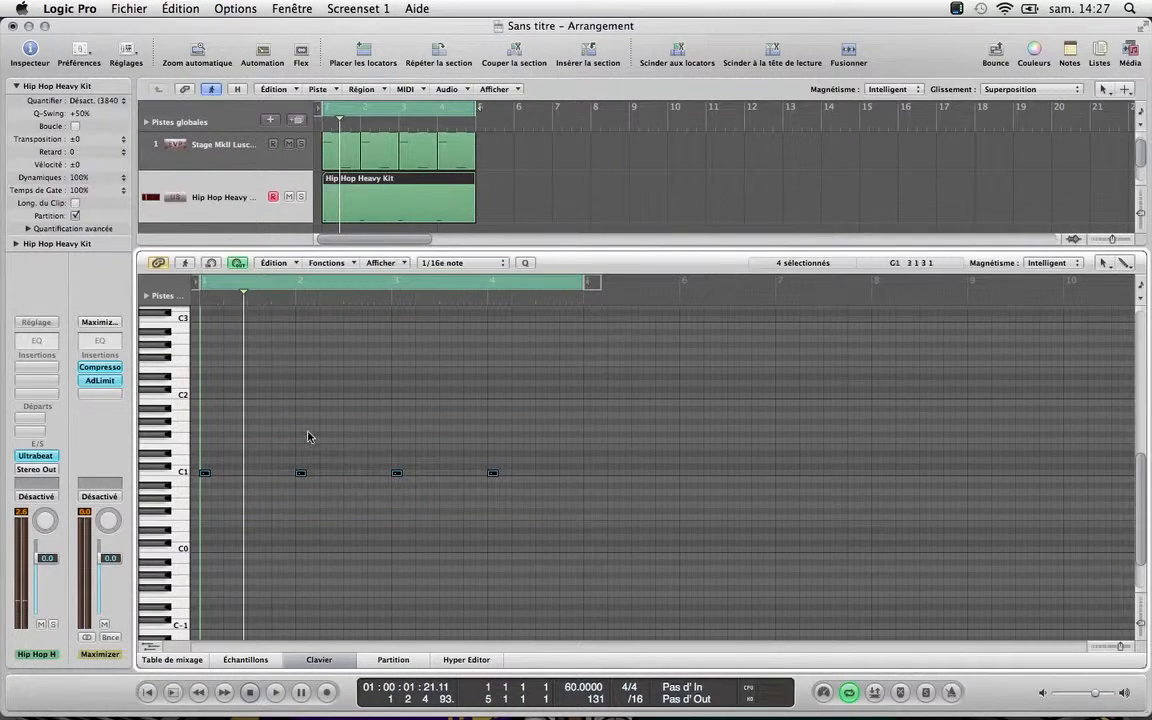
left_click(527, 264)
Raise the velocity of all four drum notes to about 86 in the Hyper Editor, play the result and close the editor
left_click(465, 660)
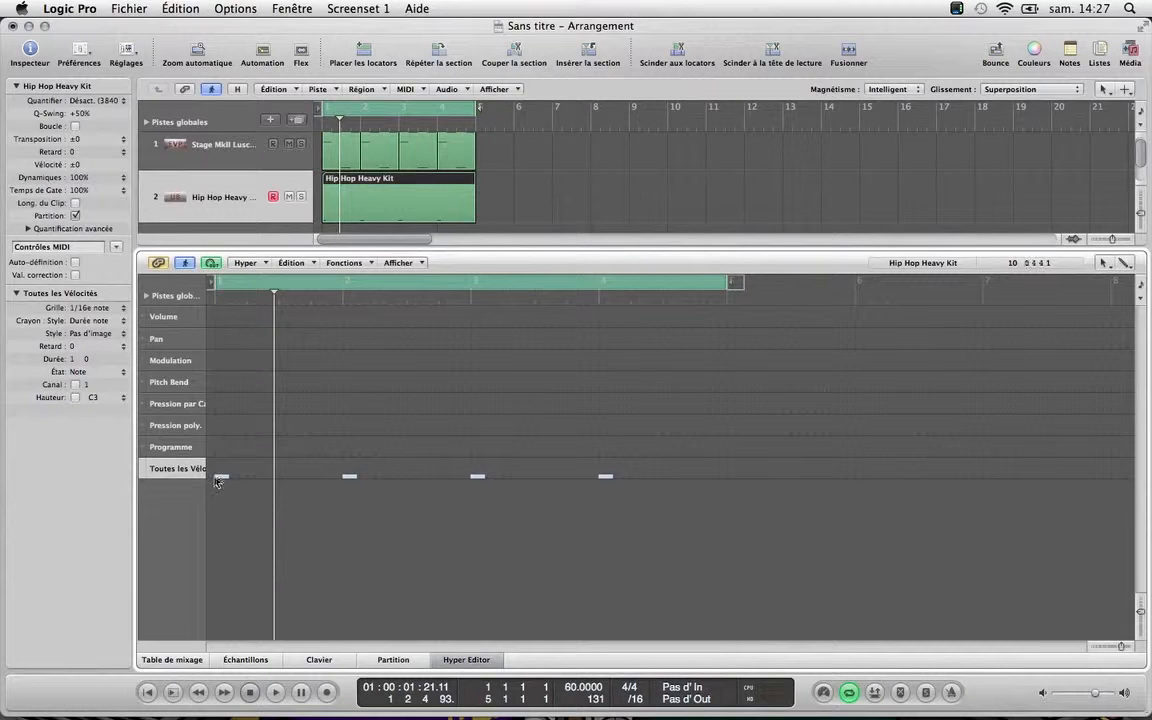
left_click_drag(219, 481, 220, 470)
key("space")
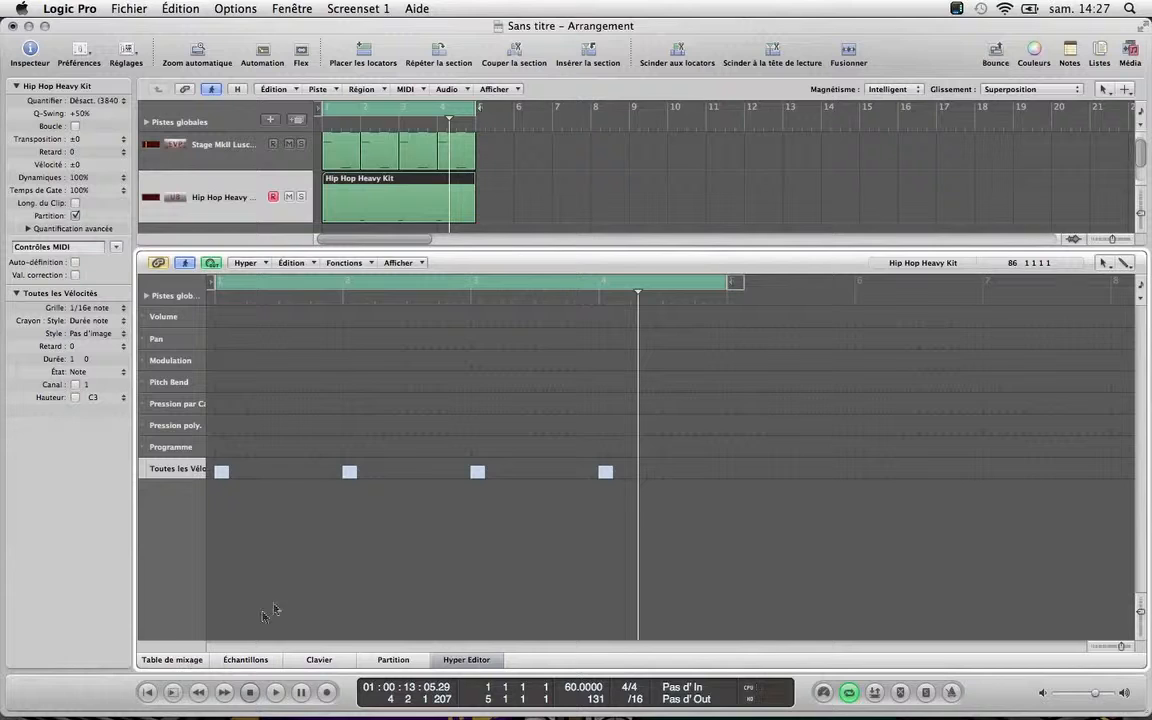
left_click(463, 660)
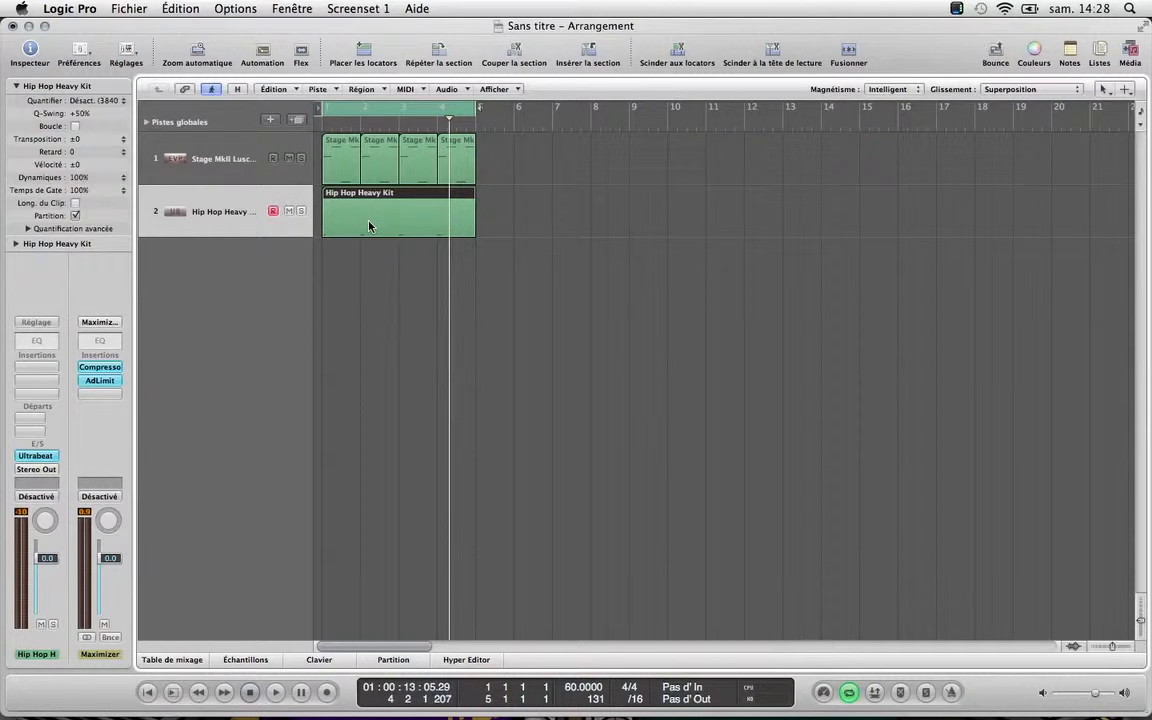
Play the loop from bar 1 to check the drums together with the piano, then stop playback
key("Return")
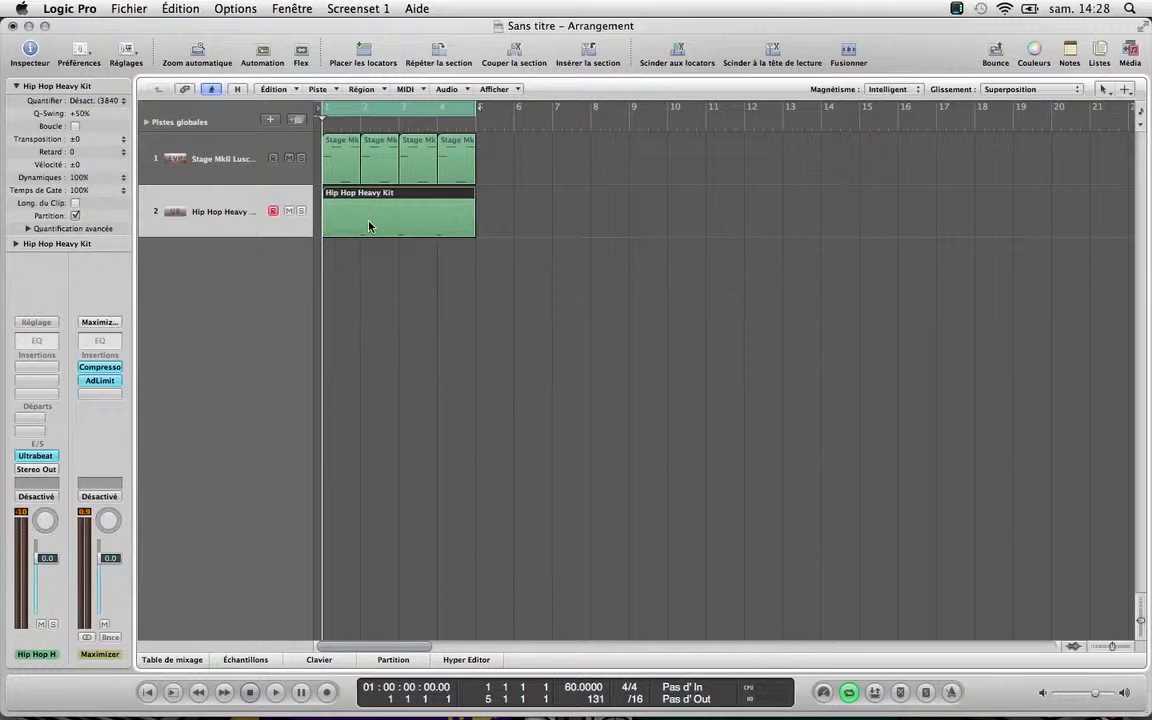
key("space")
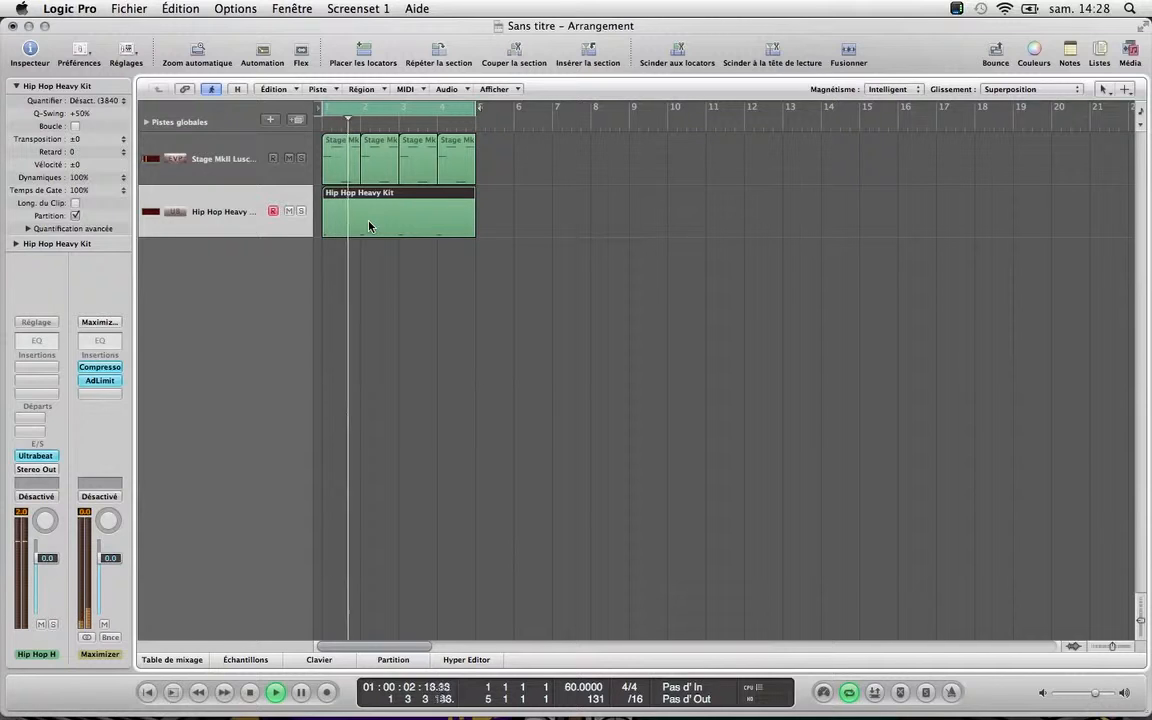
key("space")
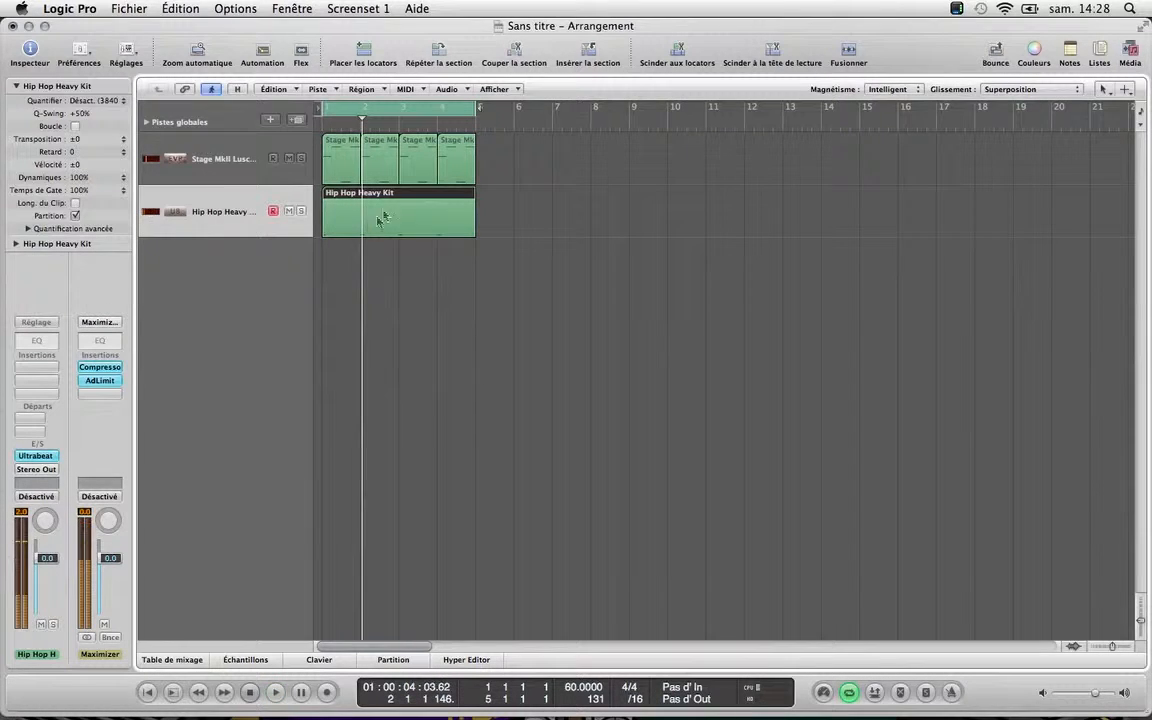
Reopen the Hip Hop Heavy Kit region in the piano roll and return the playhead to bar 1
left_click(387, 216)
double_click(387, 216)
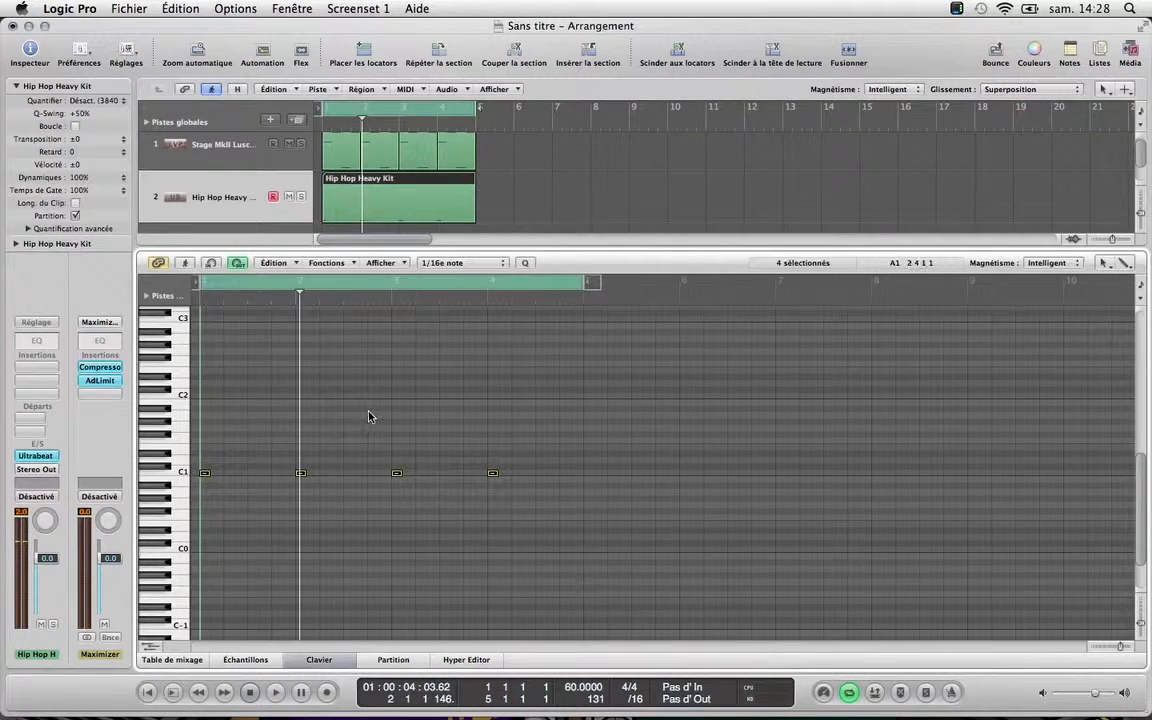
left_click(537, 213)
left_click(459, 202)
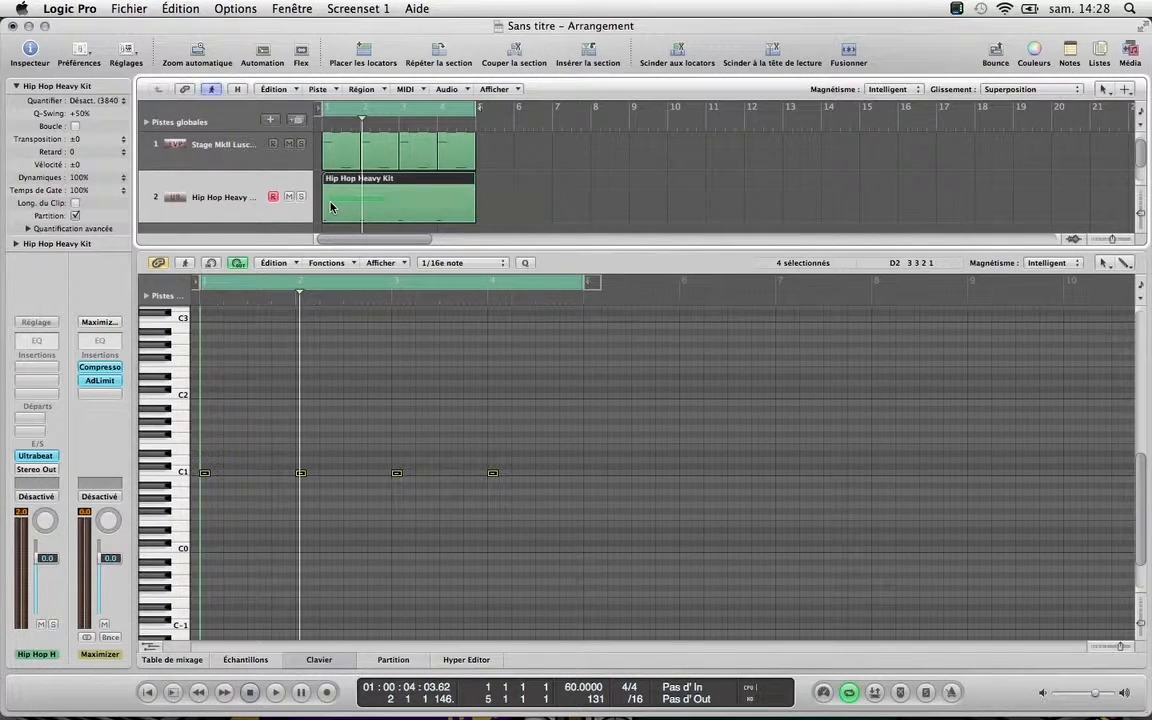
left_click(535, 199)
left_click(380, 190)
left_click(318, 660)
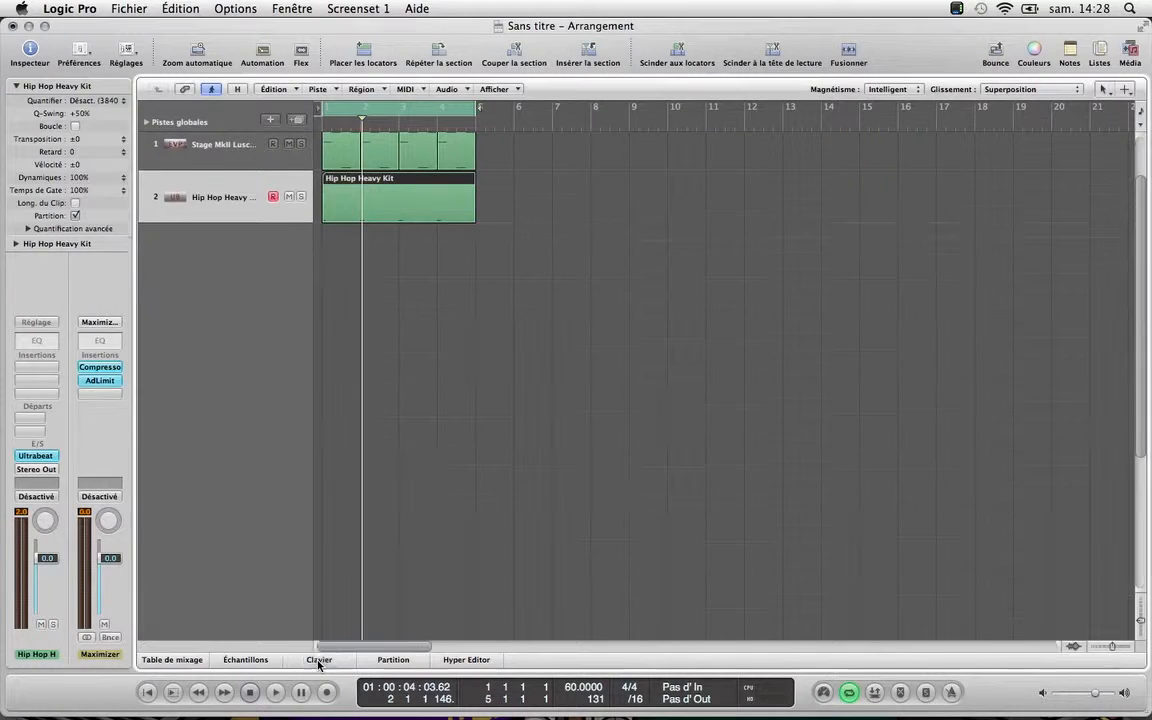
left_click(316, 660)
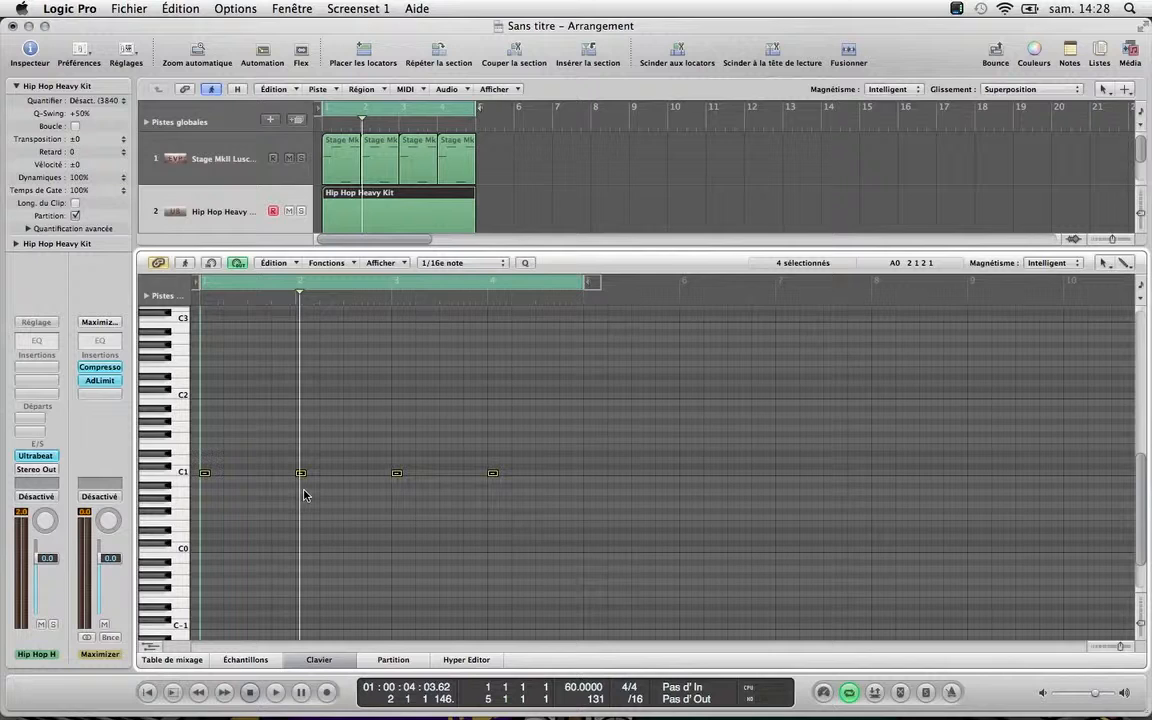
key("Return")
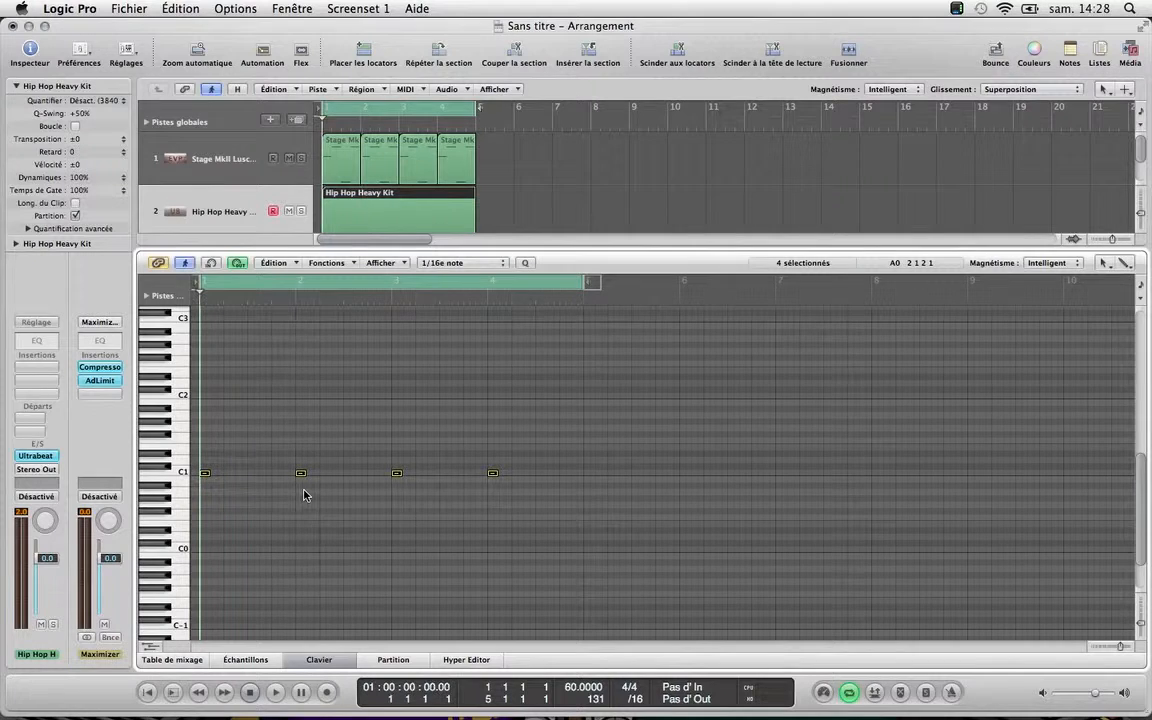
Close the piano roll to return to the full arrangement and deselect the drum region
left_click(172, 662)
left_click(172, 662)
left_click(456, 254)
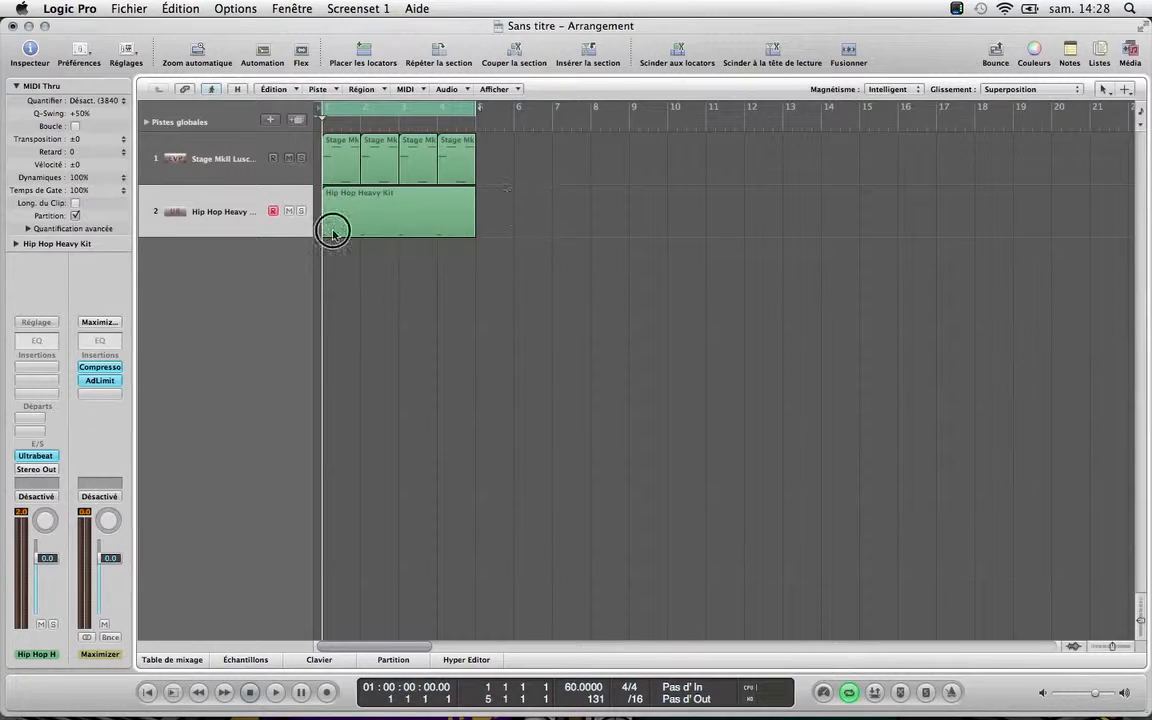
left_click(330, 225)
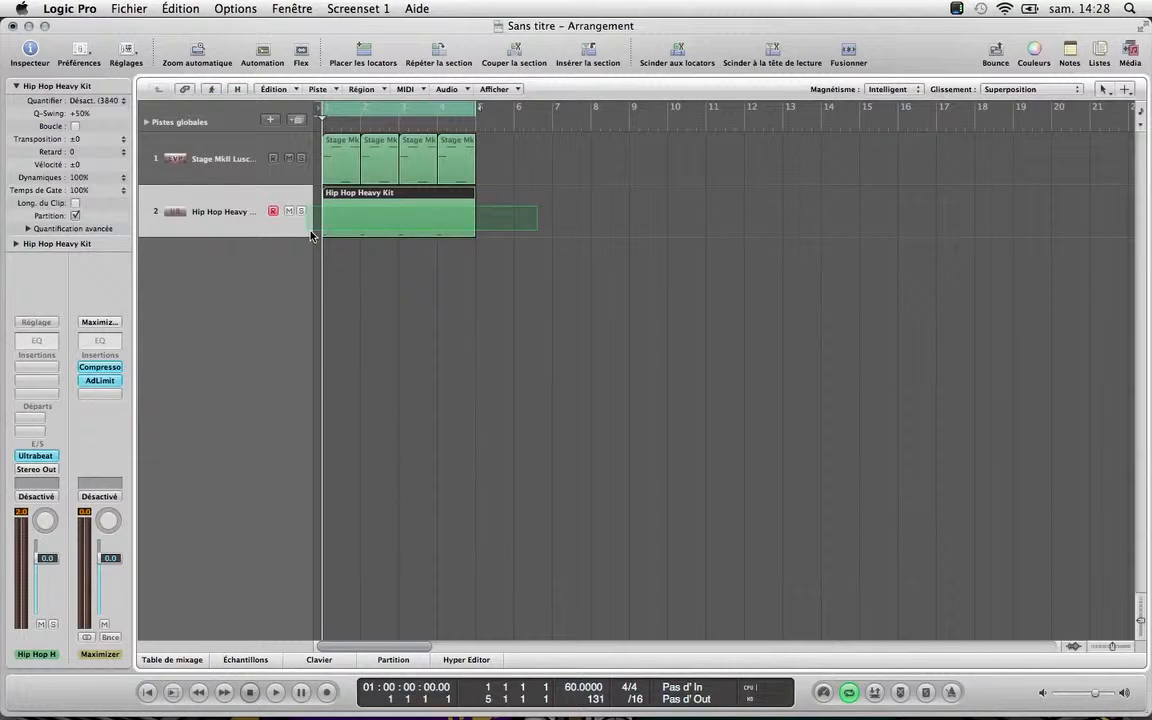
double_click(395, 211)
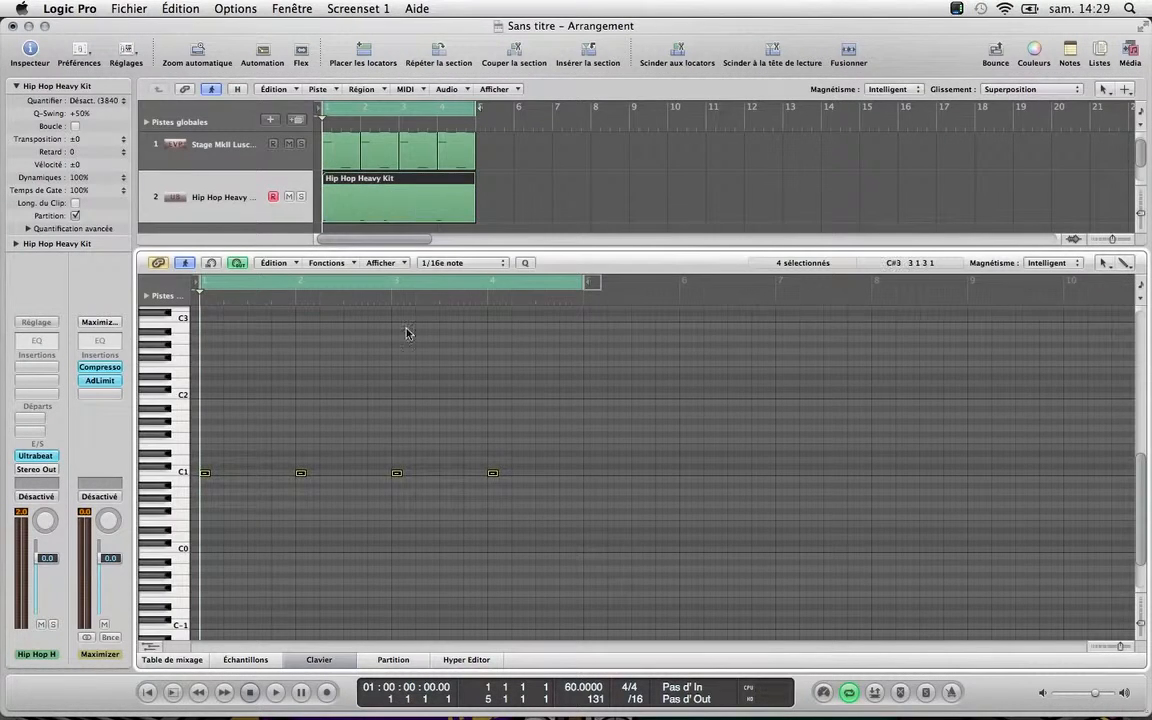
scroll(406, 335, "down", 5)
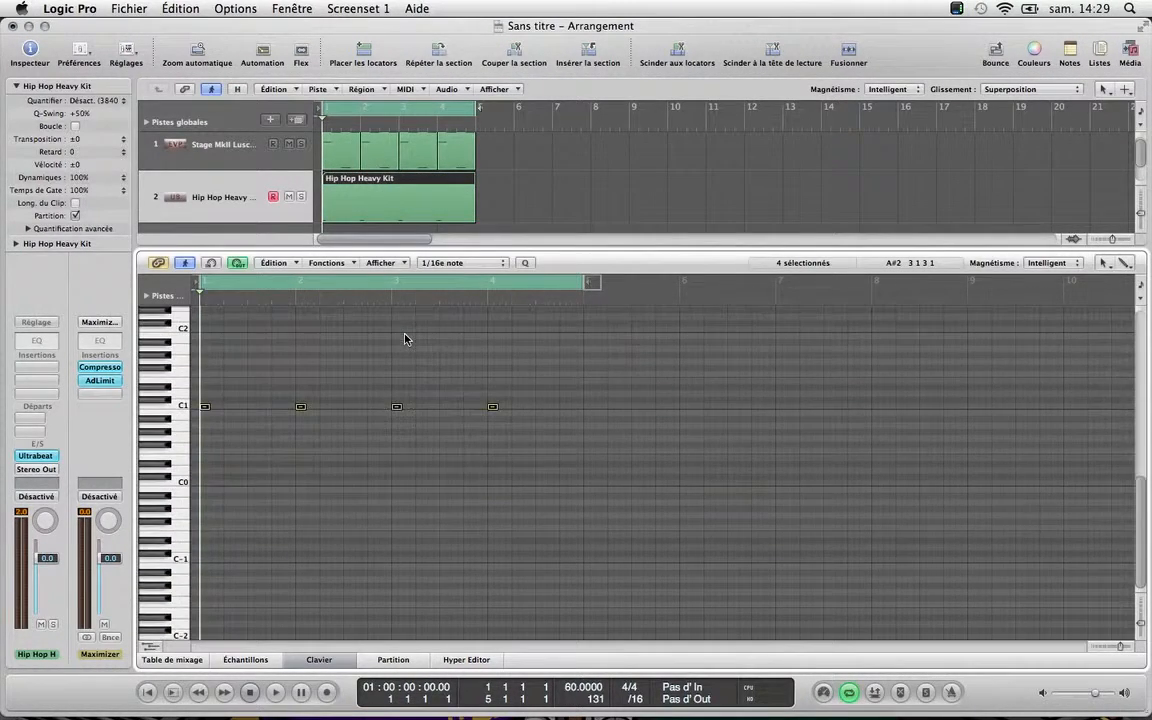
scroll(405, 338, "up", 10)
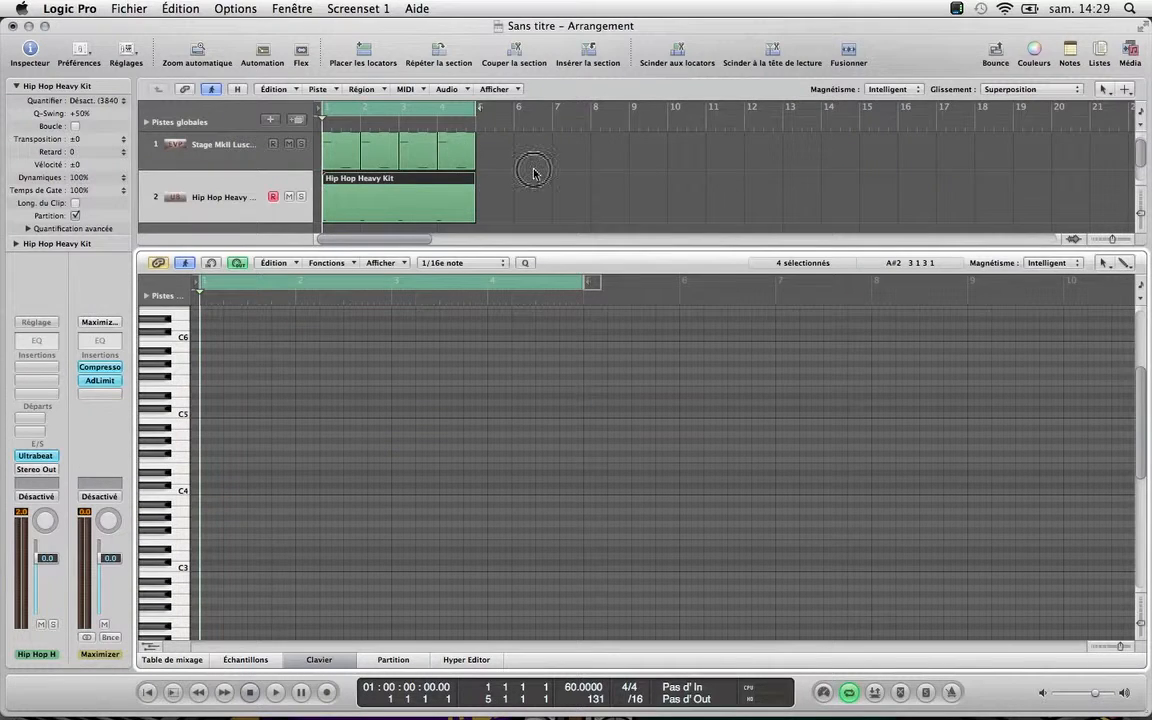
left_click(533, 172)
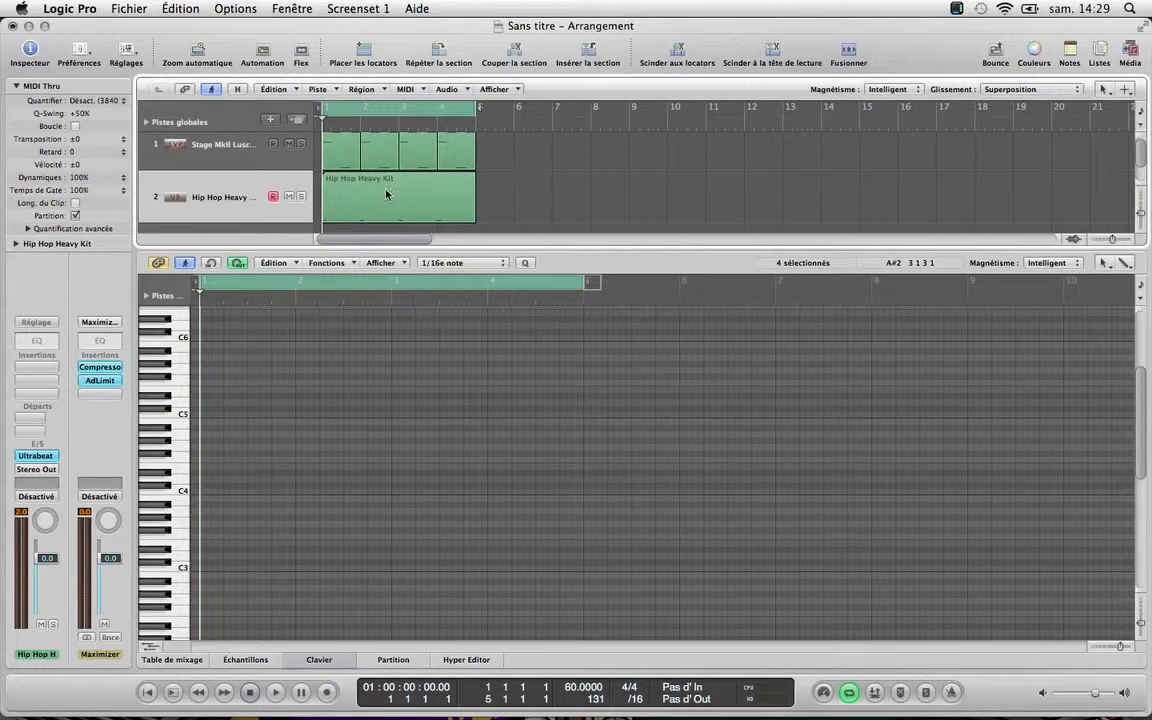
left_click(187, 660)
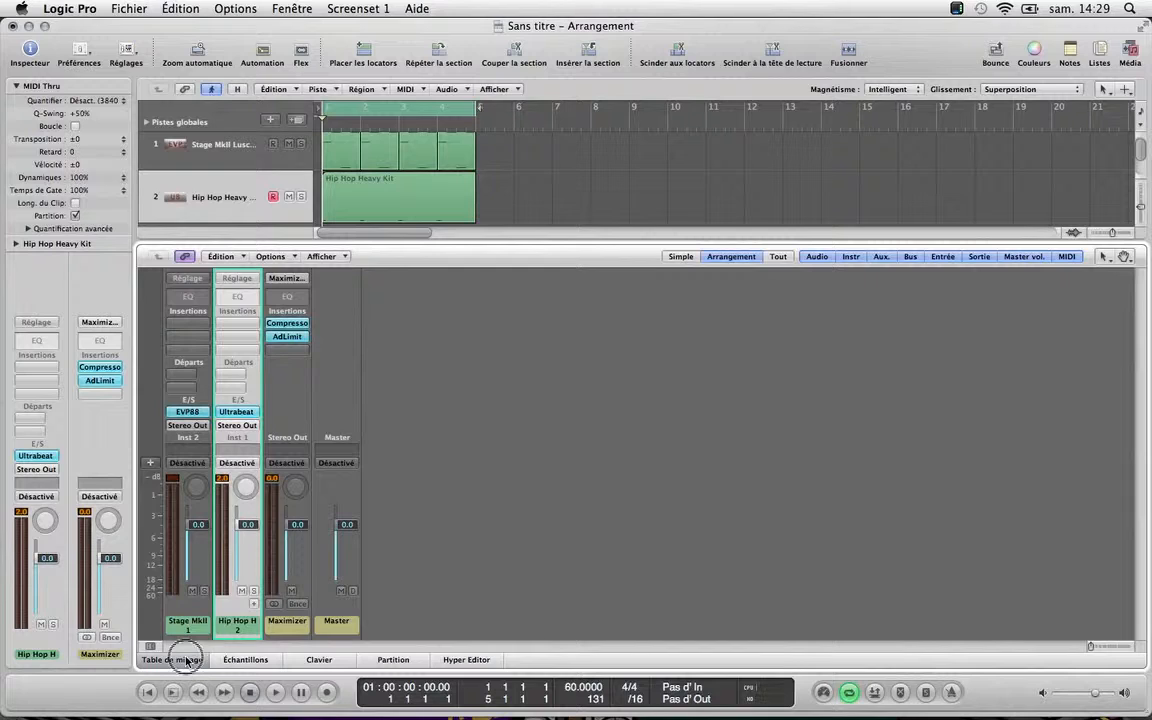
left_click(172, 659)
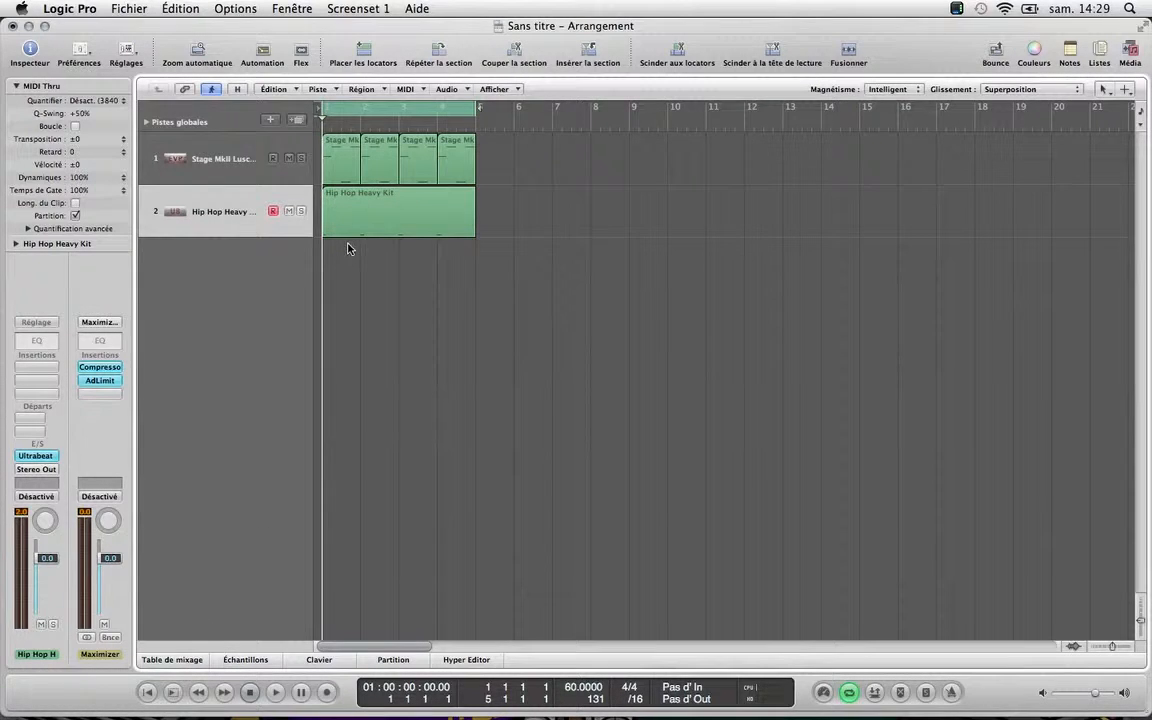
Play the loop briefly, then record eight F#2 hits across bars 1 to 4 on the Hip Hop Heavy Kit track
key("space")
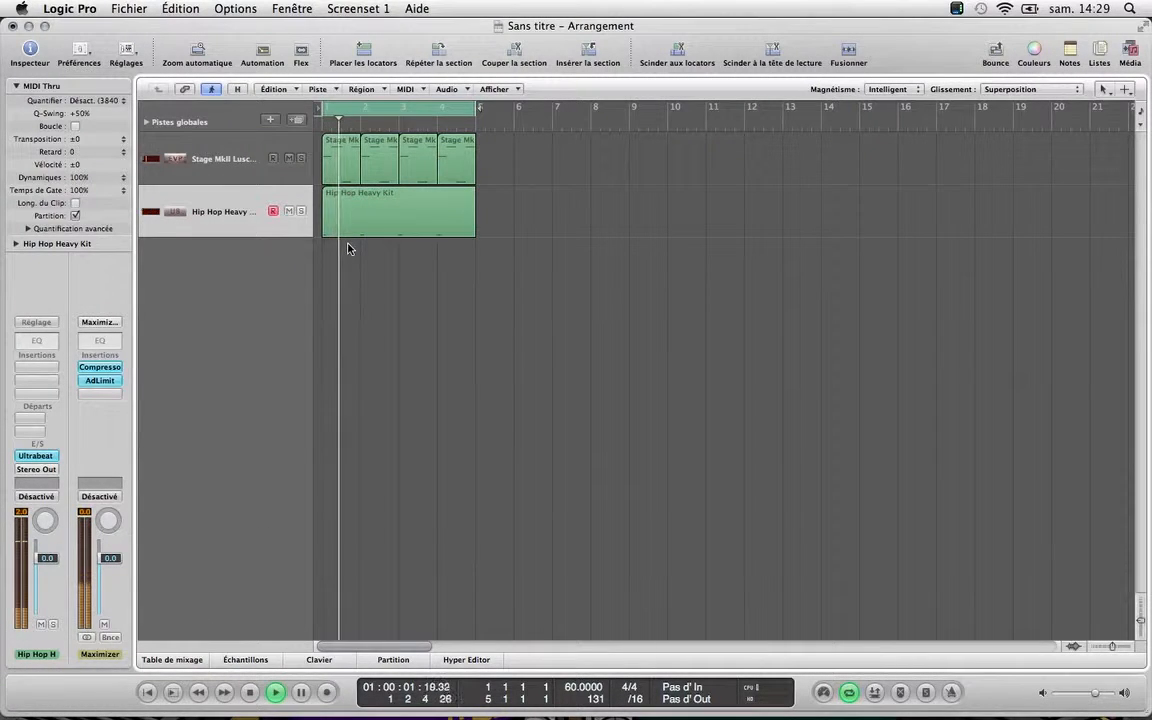
key("space")
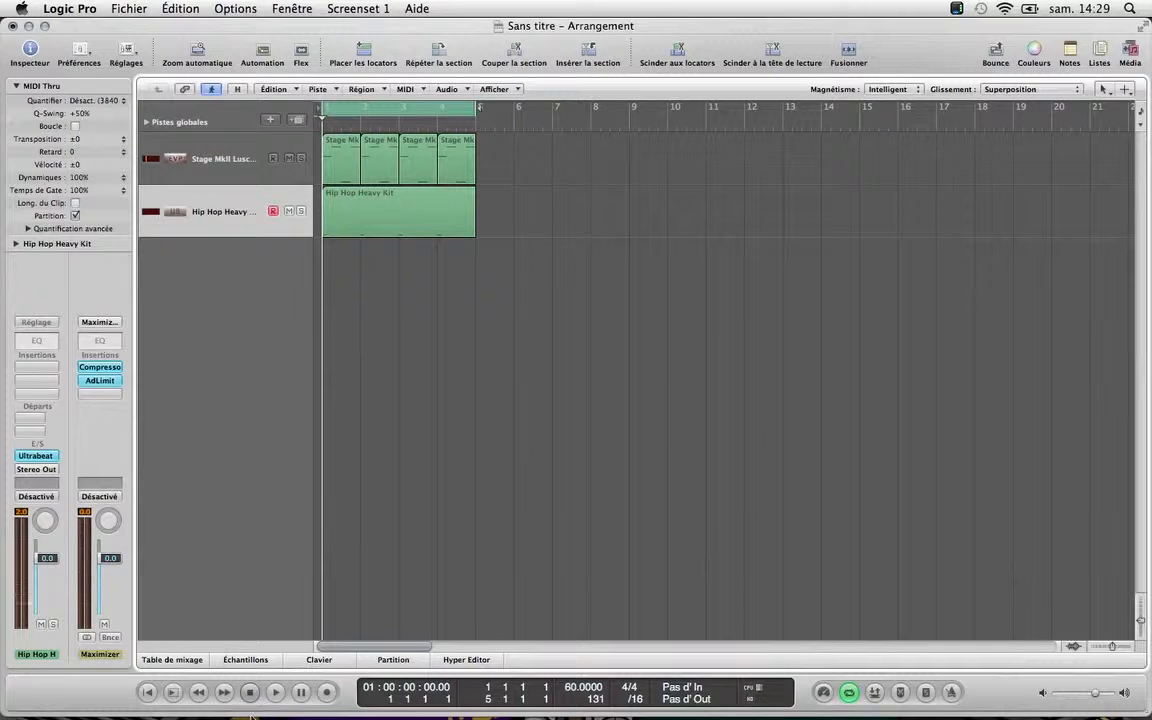
left_click(327, 692)
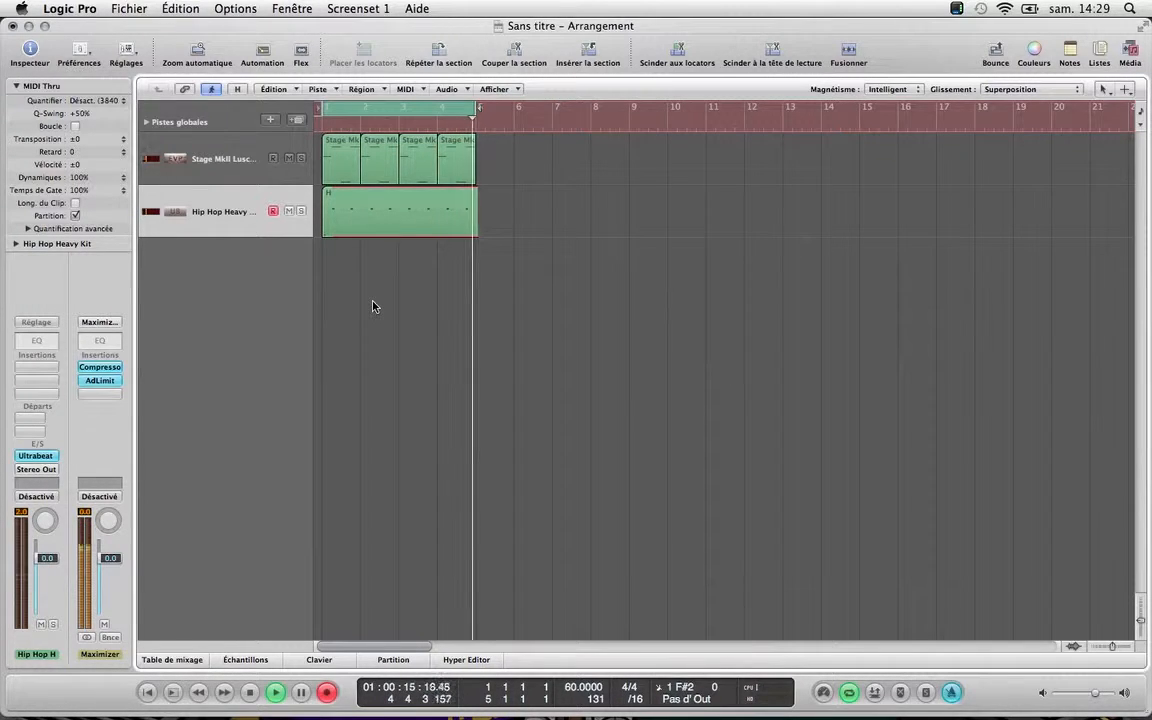
key("space")
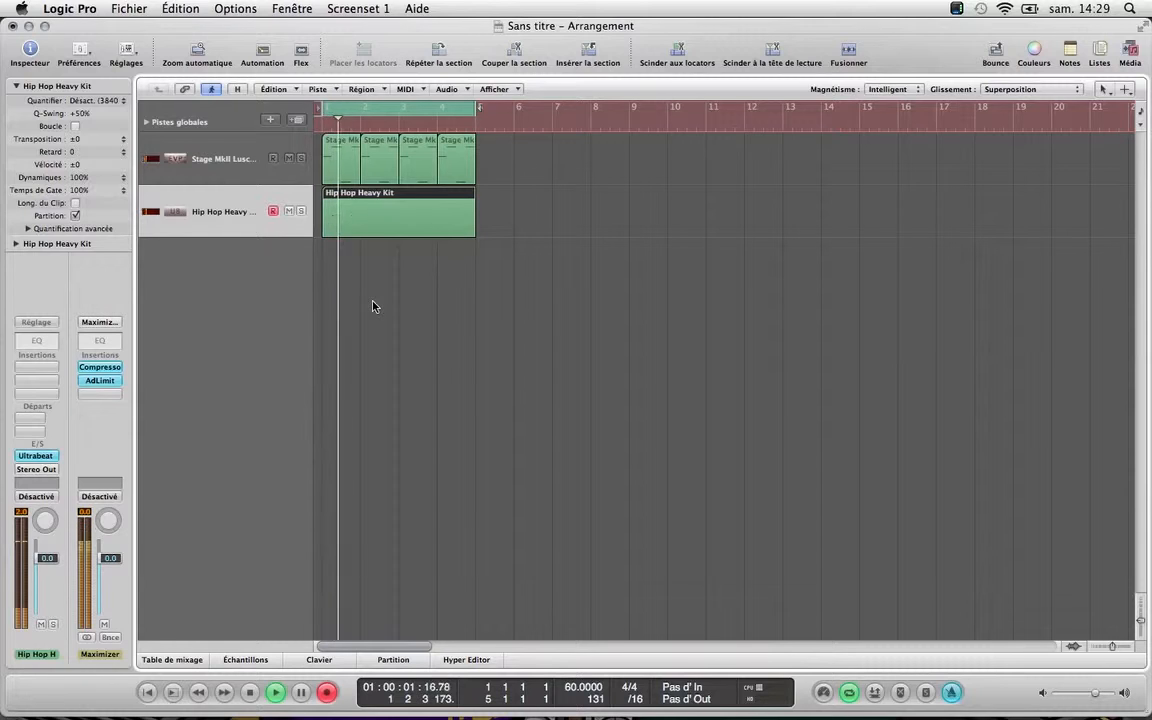
key("space")
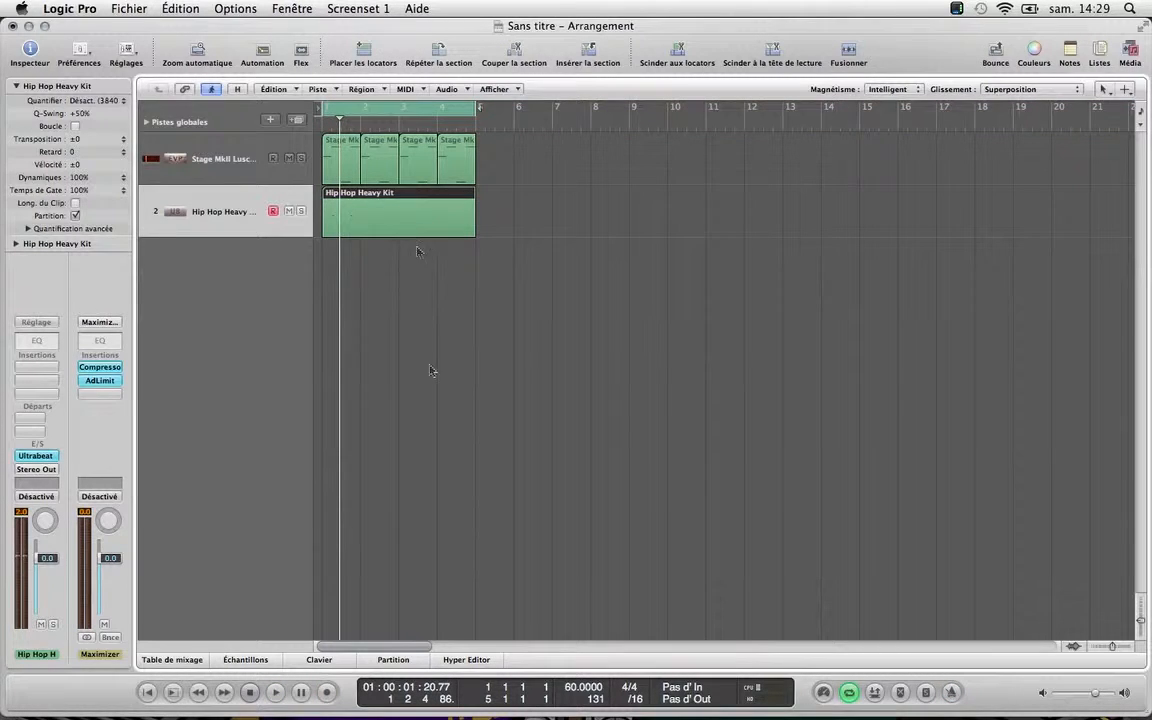
Open the drum regions in the piano roll, compare both takes, and show only the newly recorded F#2 region
key("p")
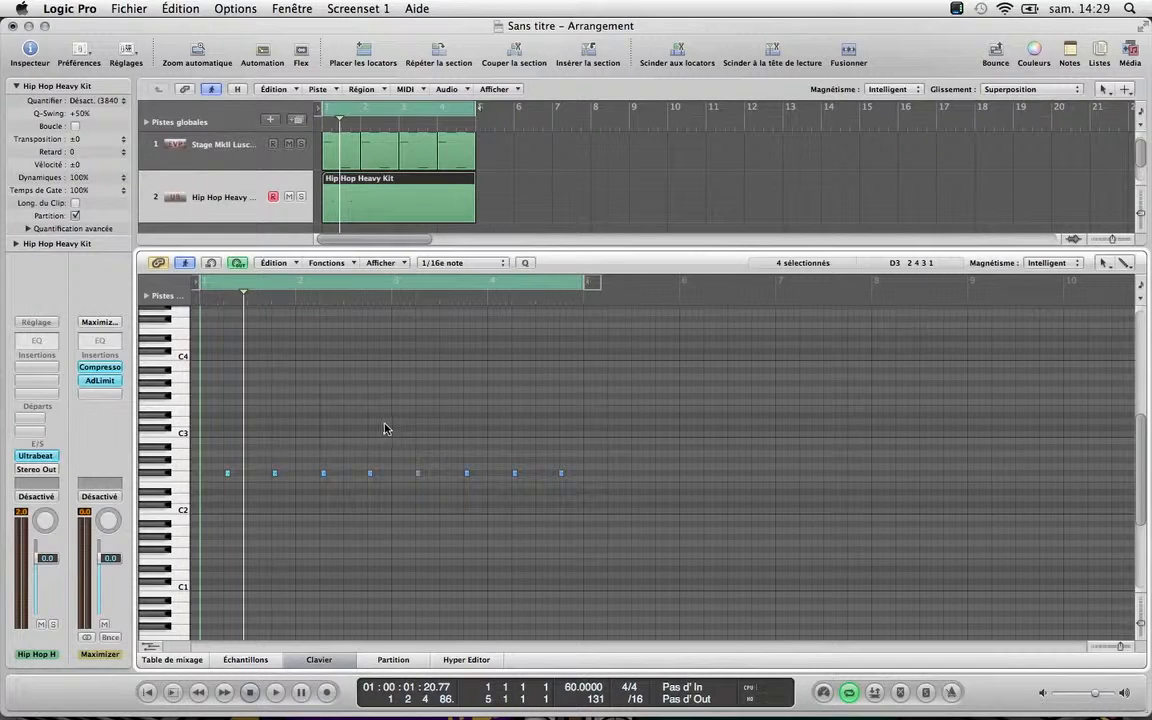
left_click(522, 188)
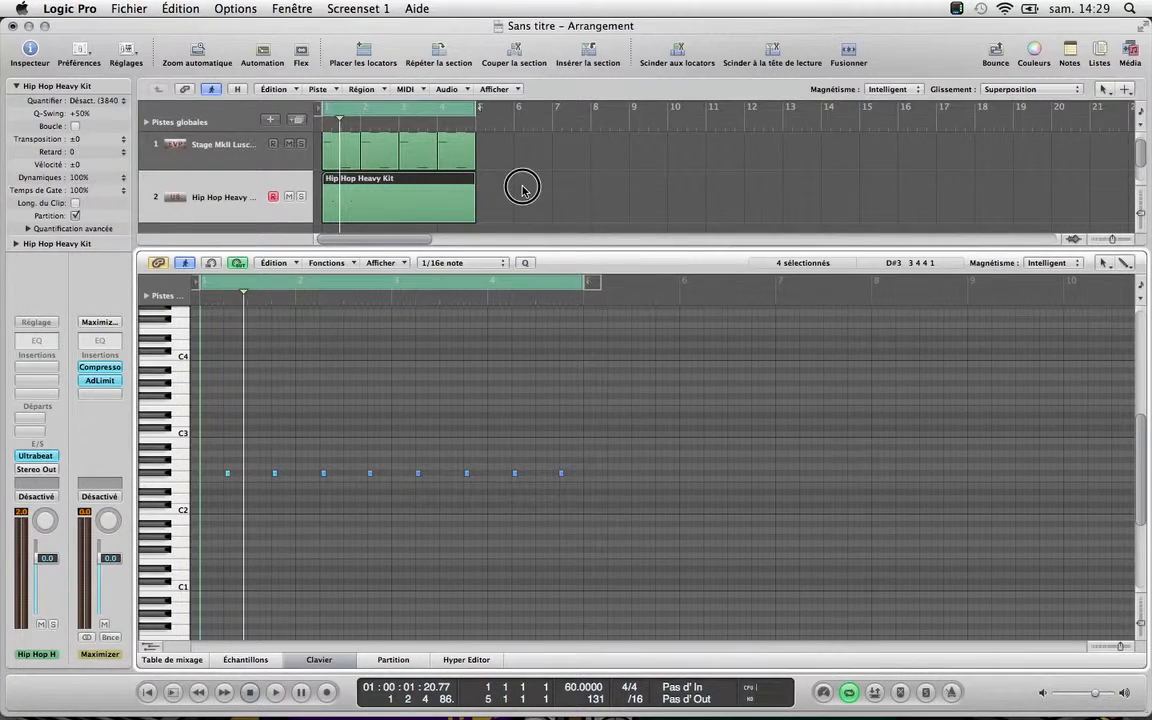
left_click(329, 216)
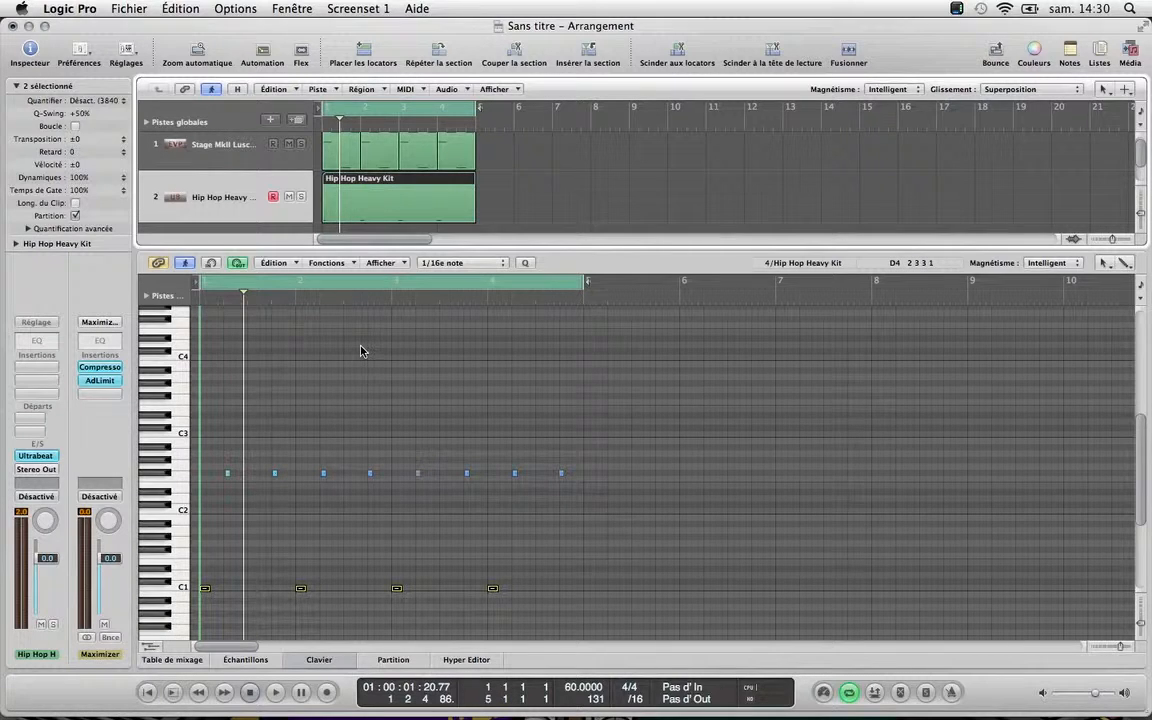
left_click(529, 228)
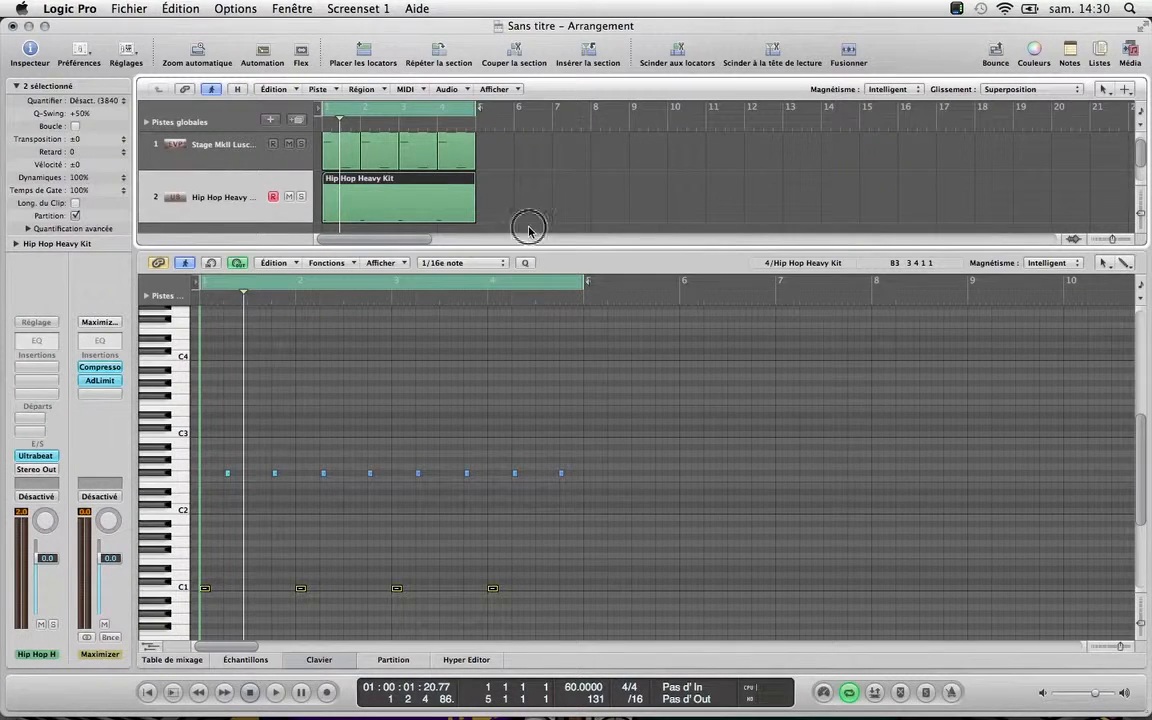
left_click(466, 200)
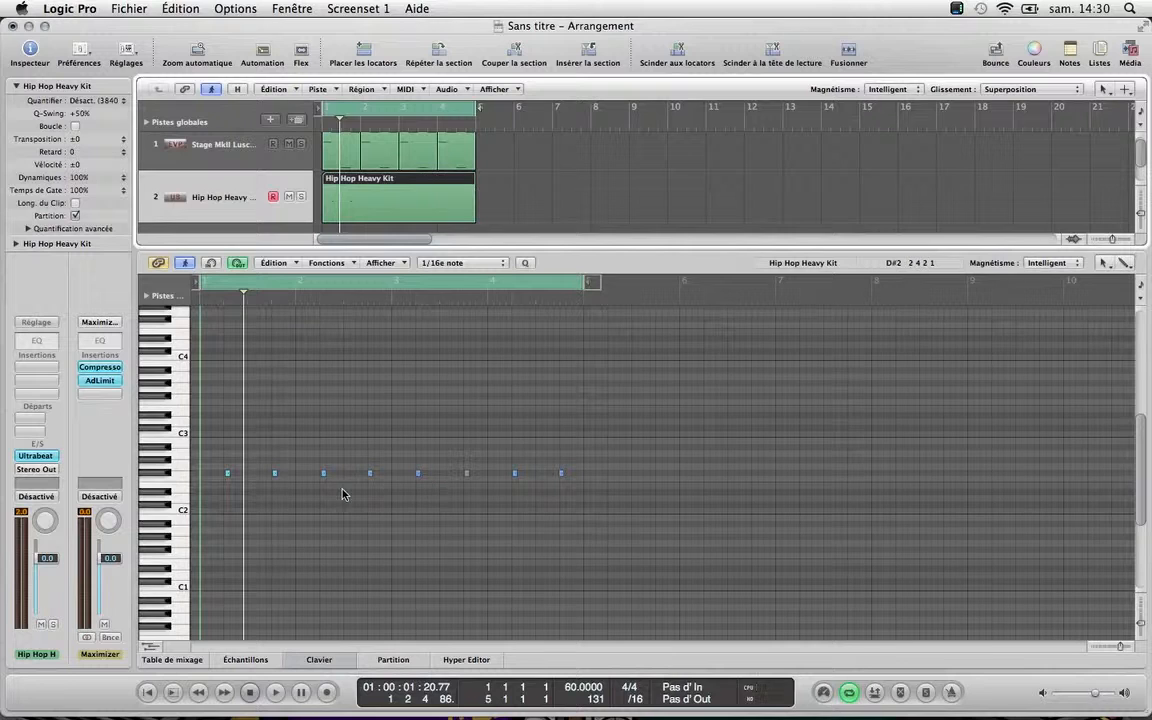
Select all eight F#2 notes, quantize them to 1/16 notes and play the result
left_click_drag(611, 443, 212, 521)
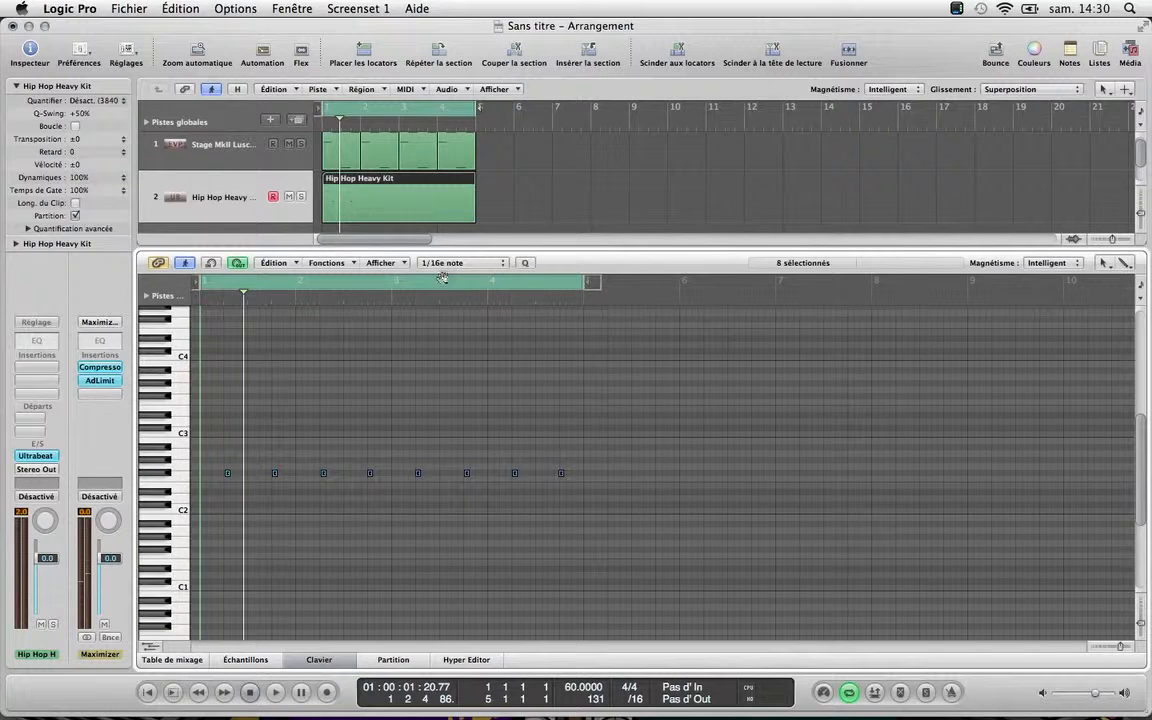
left_click(523, 264)
key("space")
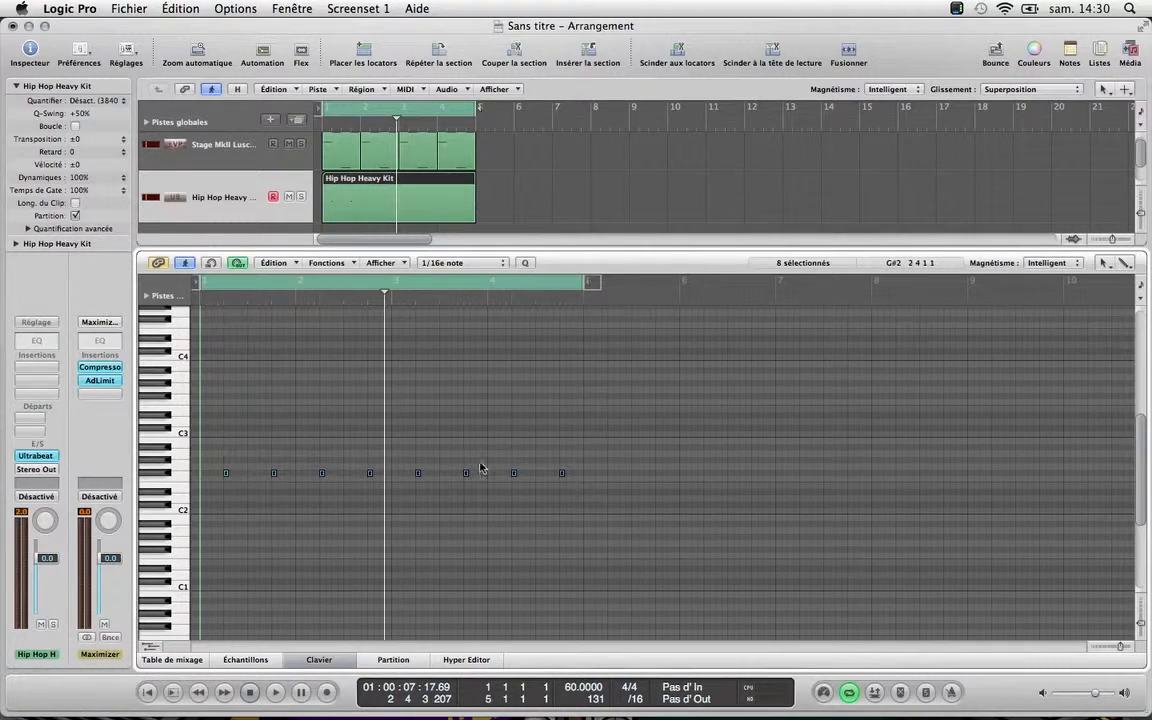
Delete the last seven F#2 notes, keeping only the first one on beat 2 of bar 1
left_click_drag(573, 457, 247, 499)
key("BackSpace")
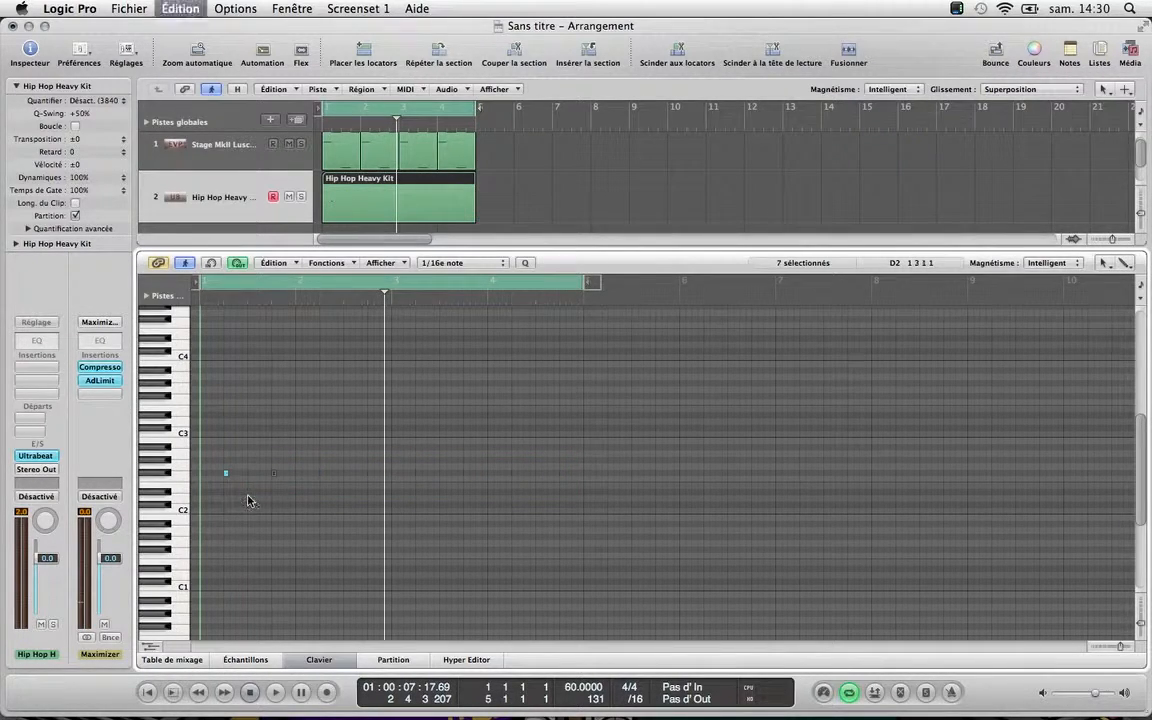
key("super+z")
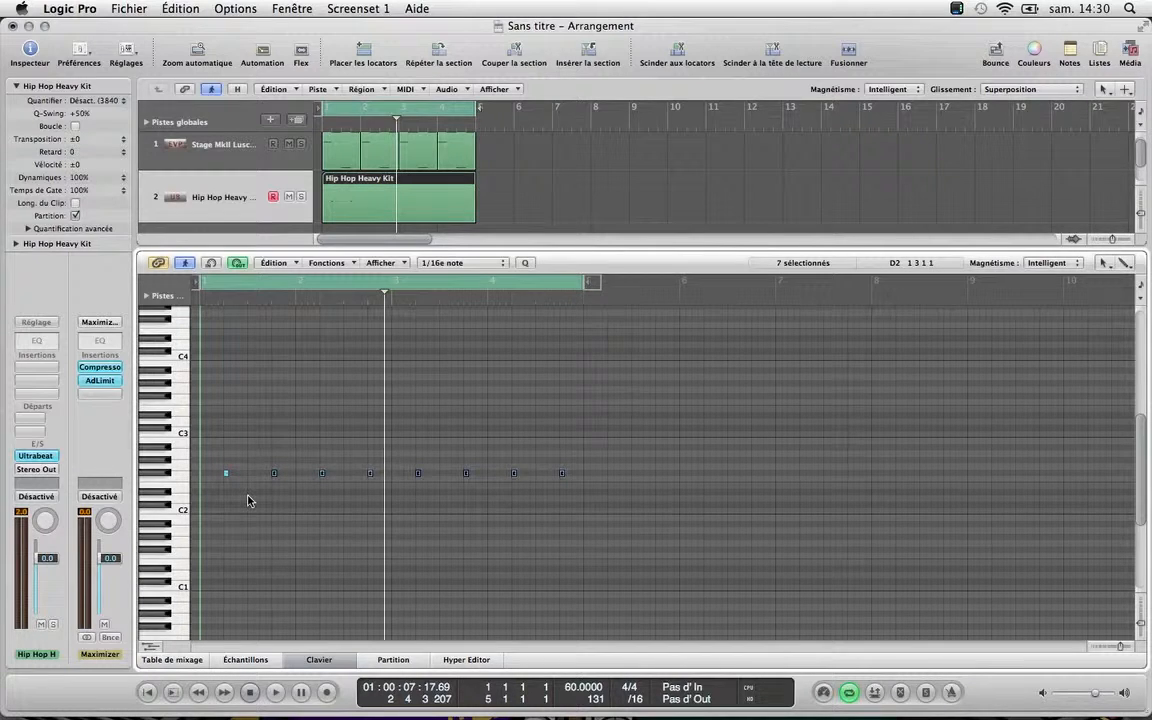
key("BackSpace")
left_click_drag(226, 474, 226, 475)
key("super+z")
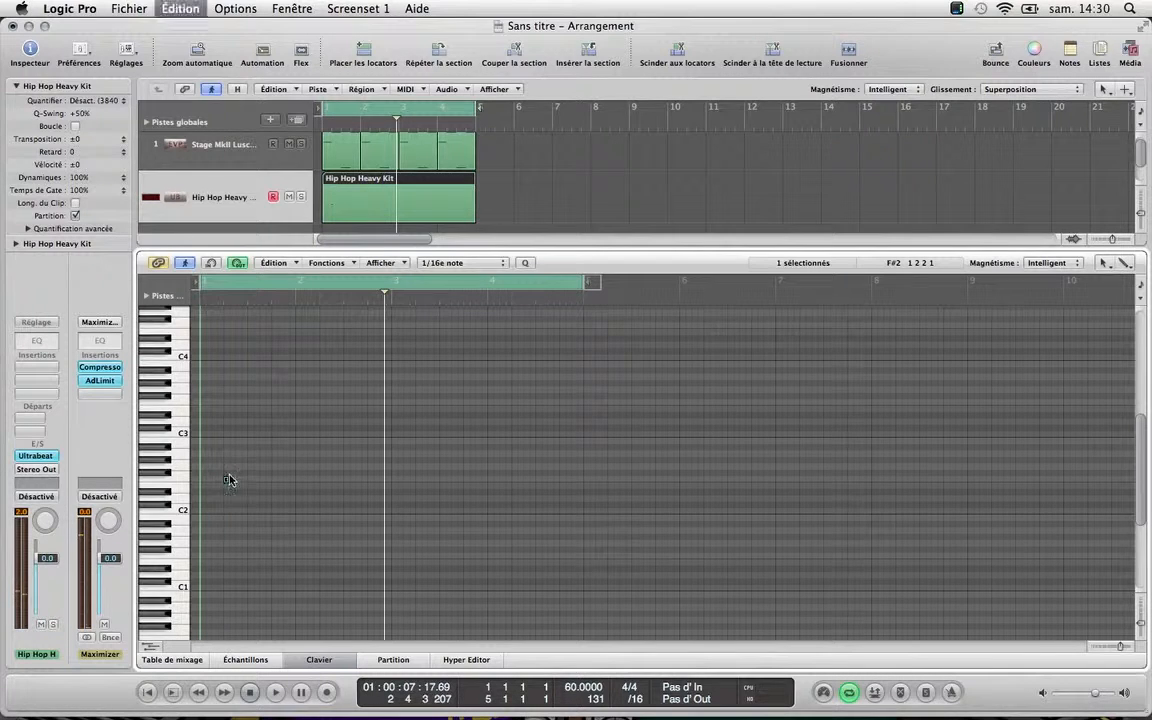
Copy the first F#2 note to beat 4 of bar 1, and duplicate both notes onto beats 2 and 4 of bar 2
left_click_drag(1123, 646, 1127, 647)
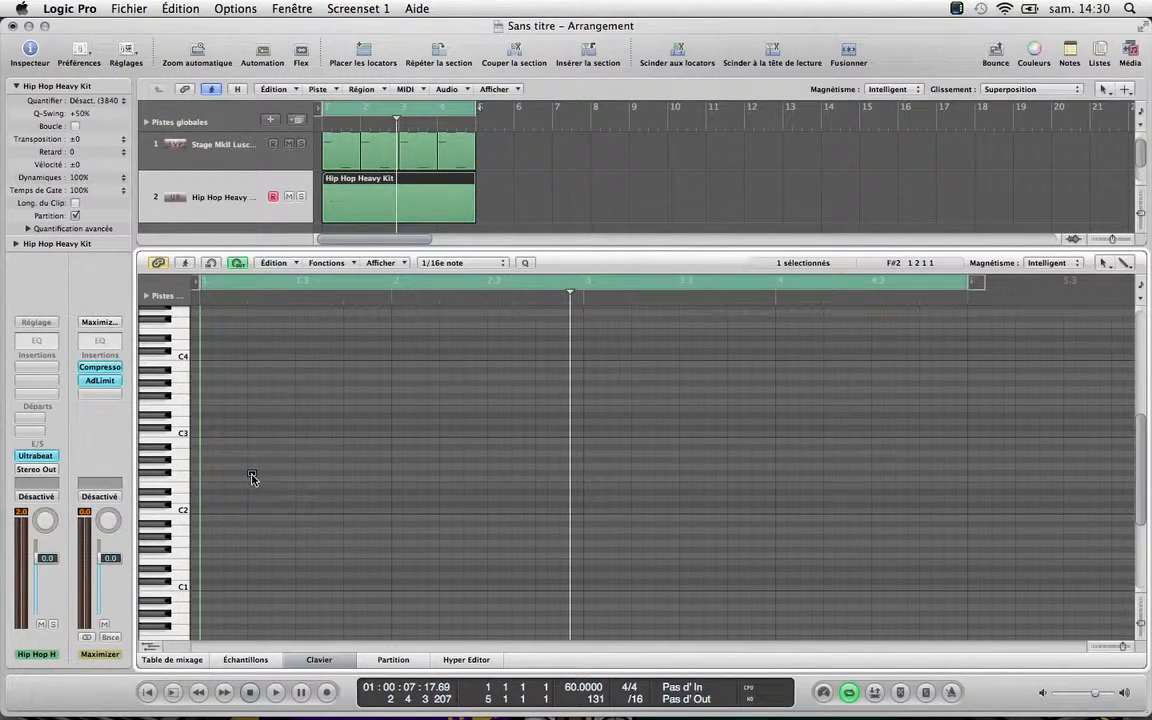
left_click_drag(251, 478, 345, 474)
left_click_drag(421, 468, 244, 478)
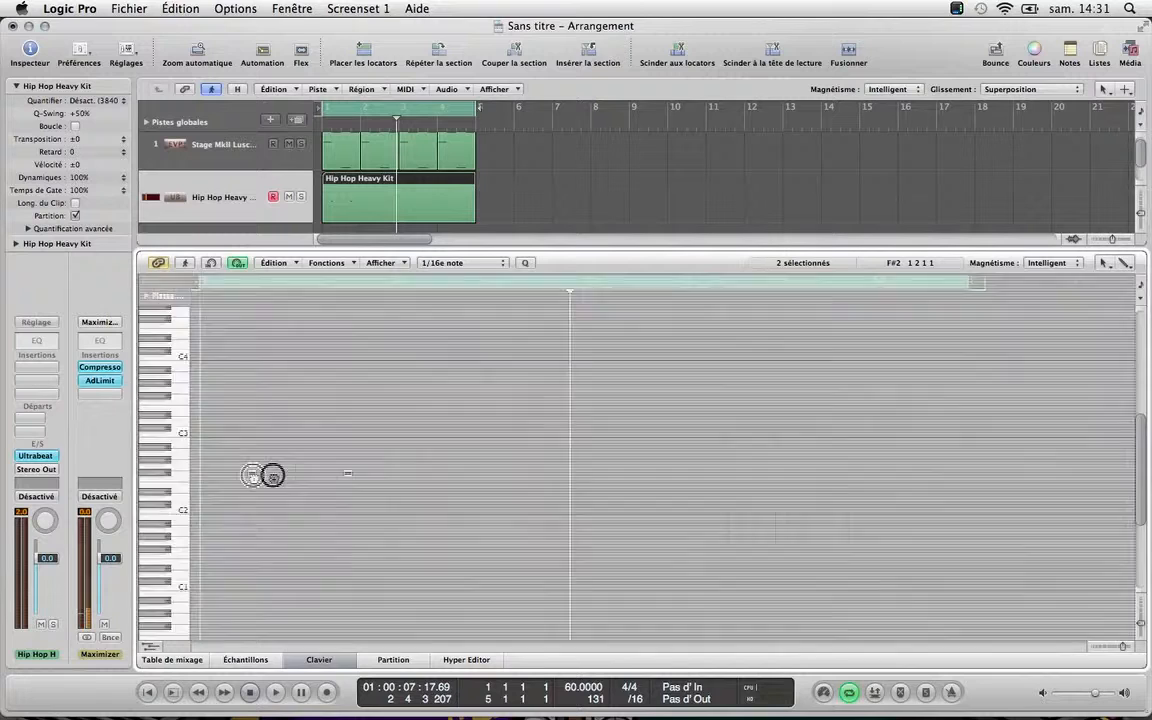
left_click_drag(273, 476, 445, 478)
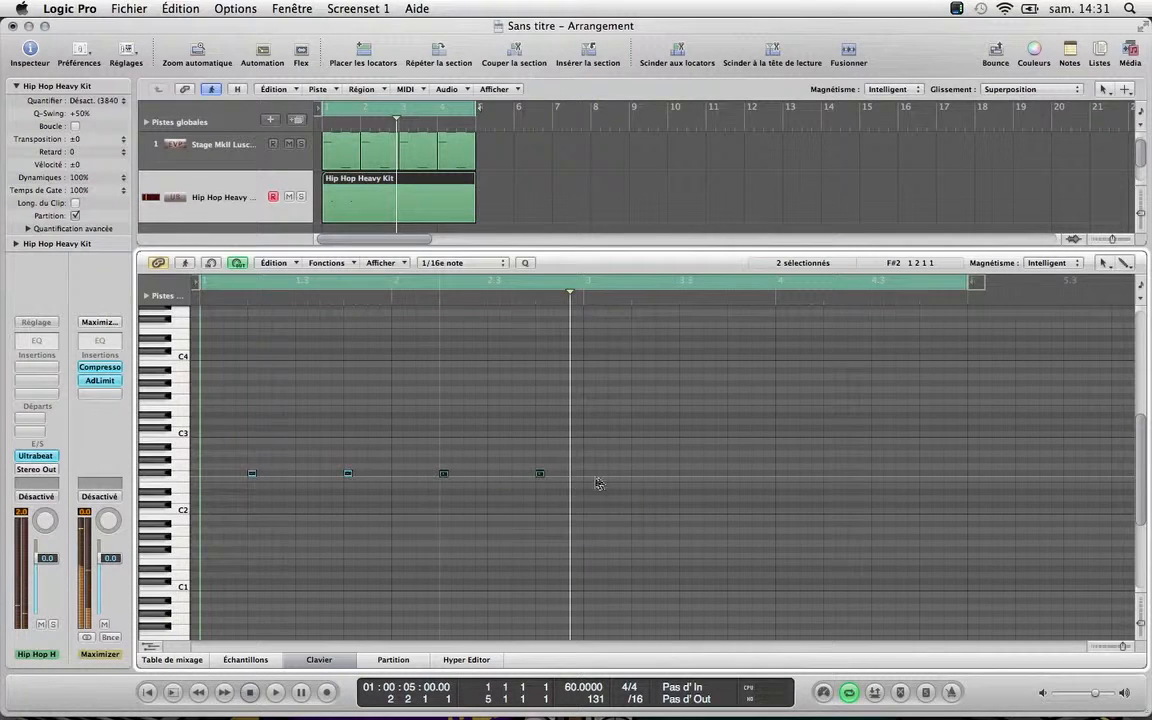
key("Delete")
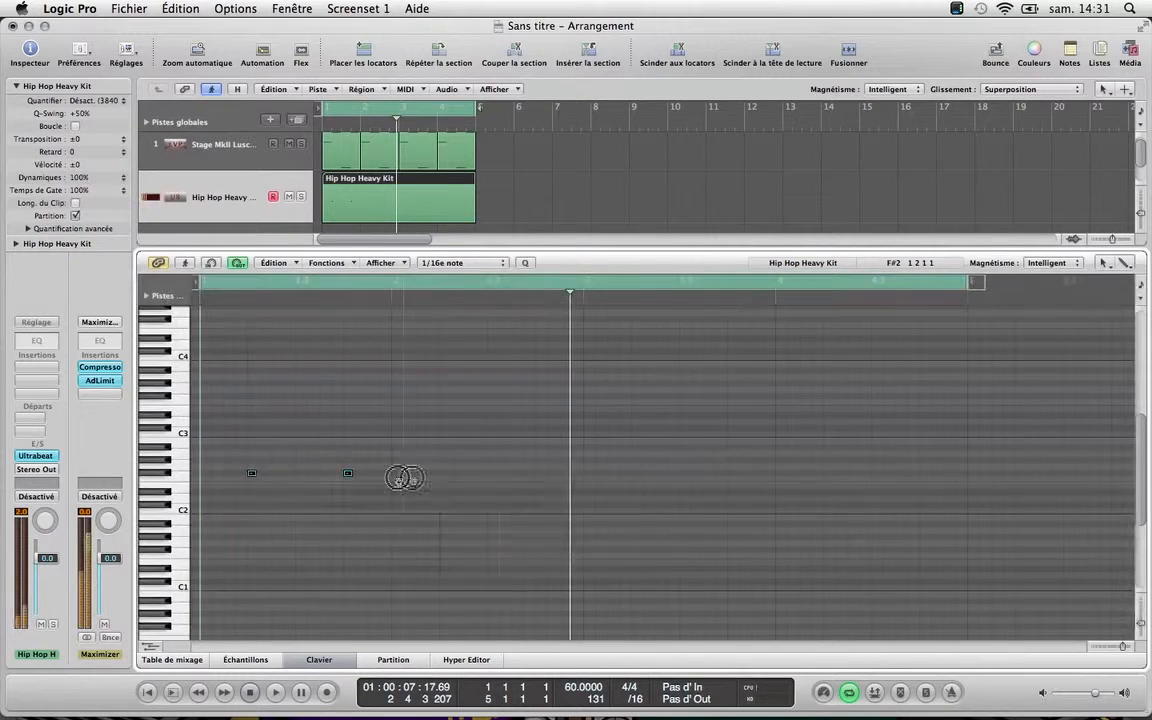
left_click_drag(404, 476, 444, 476)
Duplicate the four F#2 notes of bars 1 and 2 into bars 3 and 4
left_click_drag(648, 466, 249, 481)
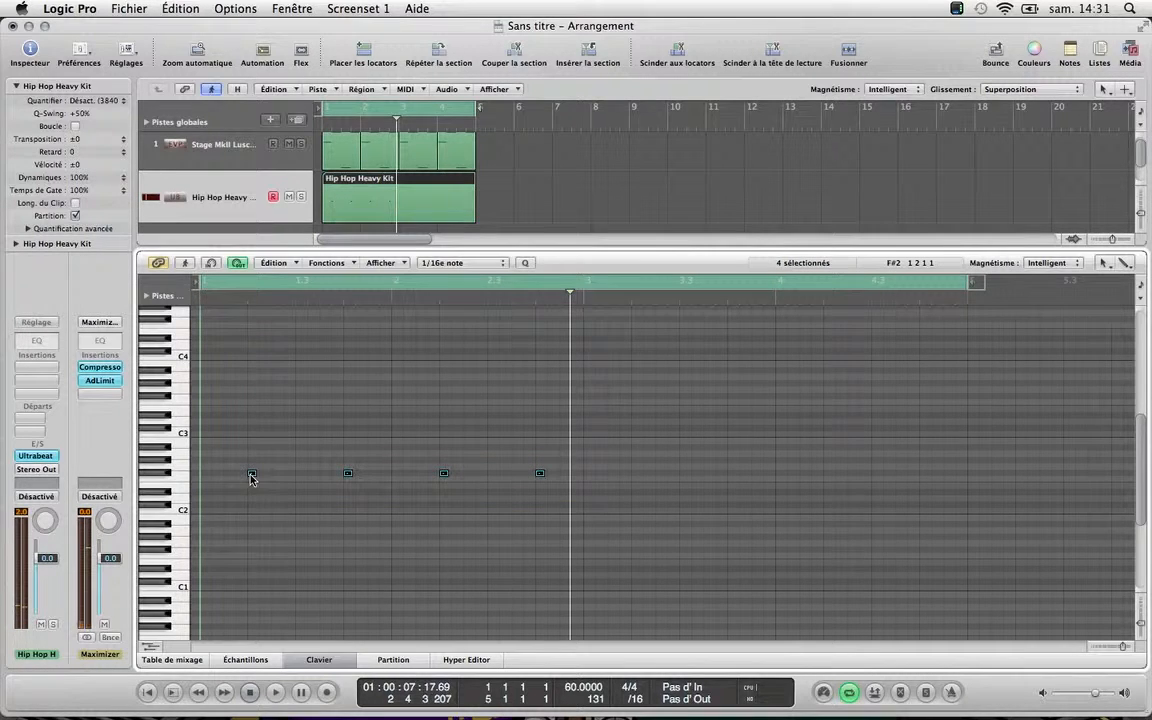
left_click_drag(359, 474, 638, 473)
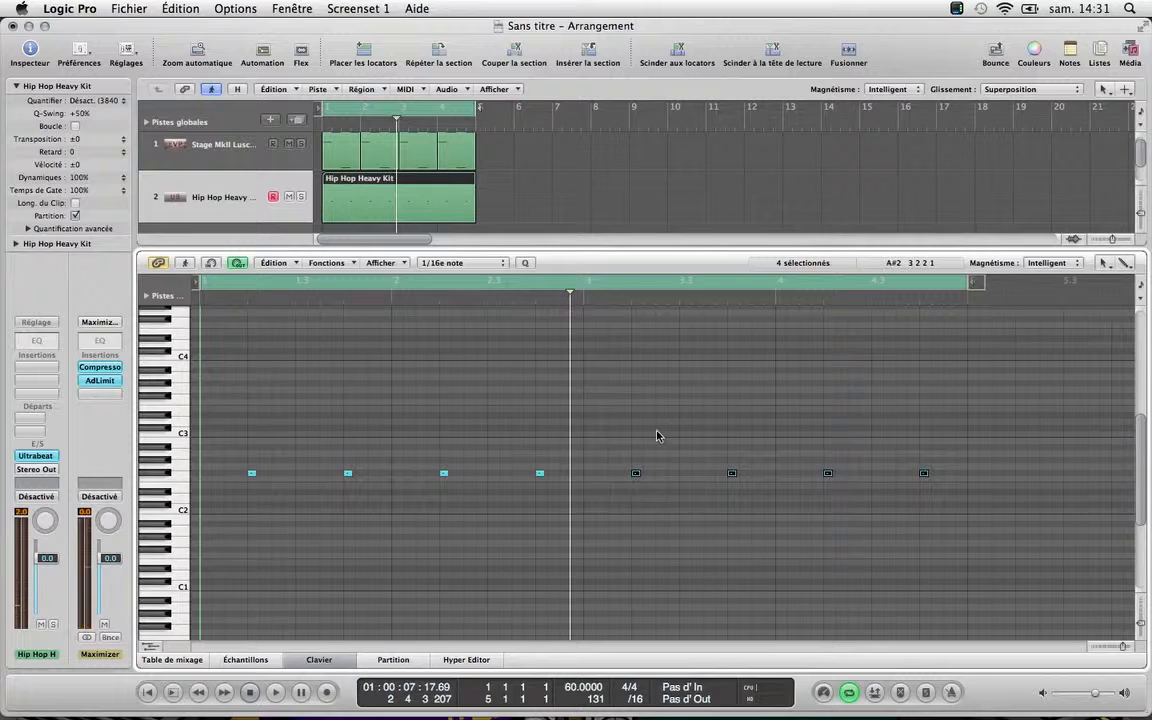
left_click(382, 528)
Play the rebuilt F#2 pattern from bar 1, then stop playback
key("Return")
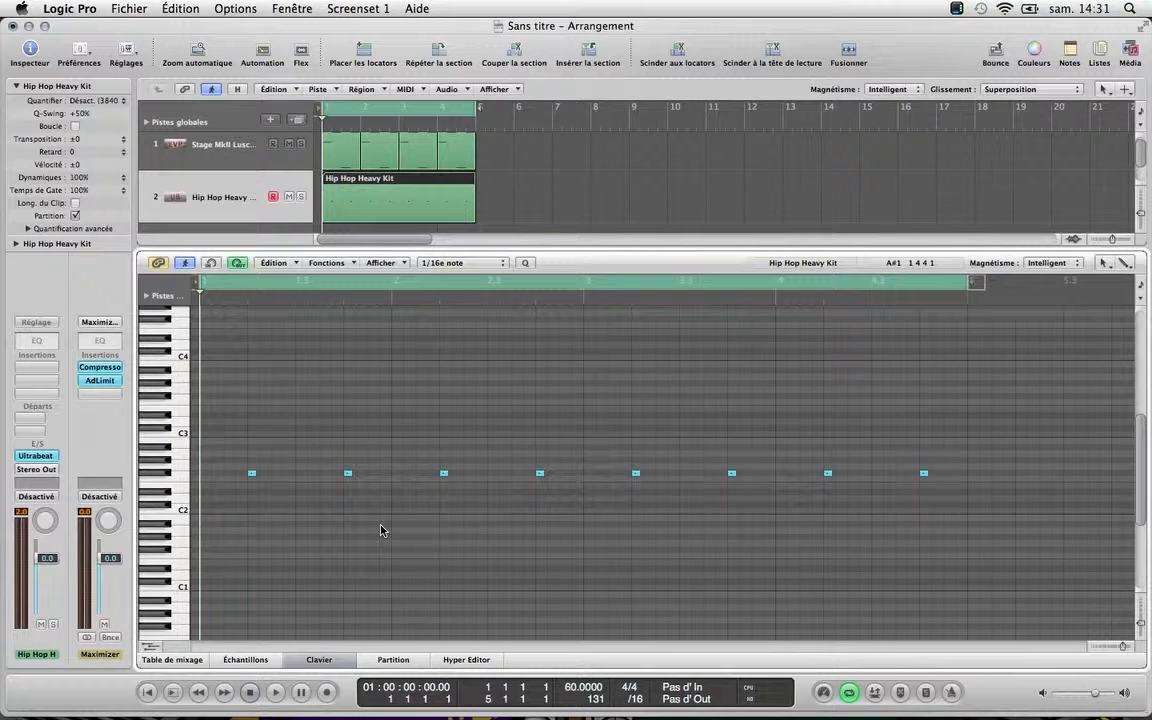
key("space")
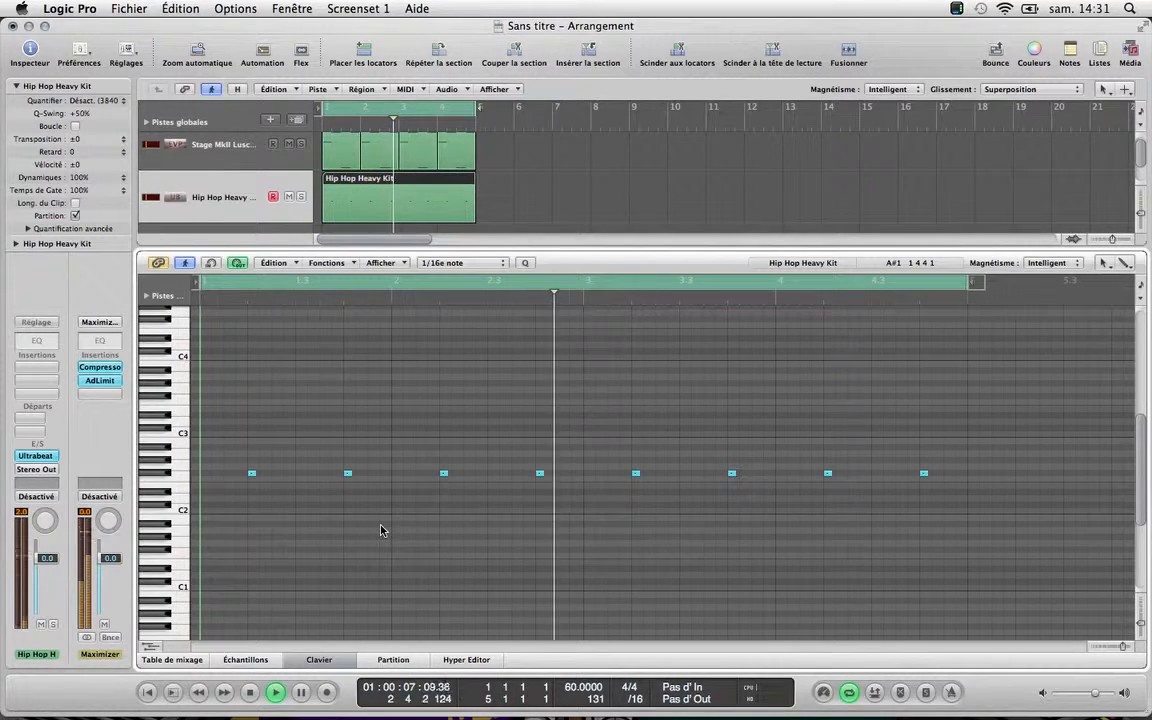
key("space")
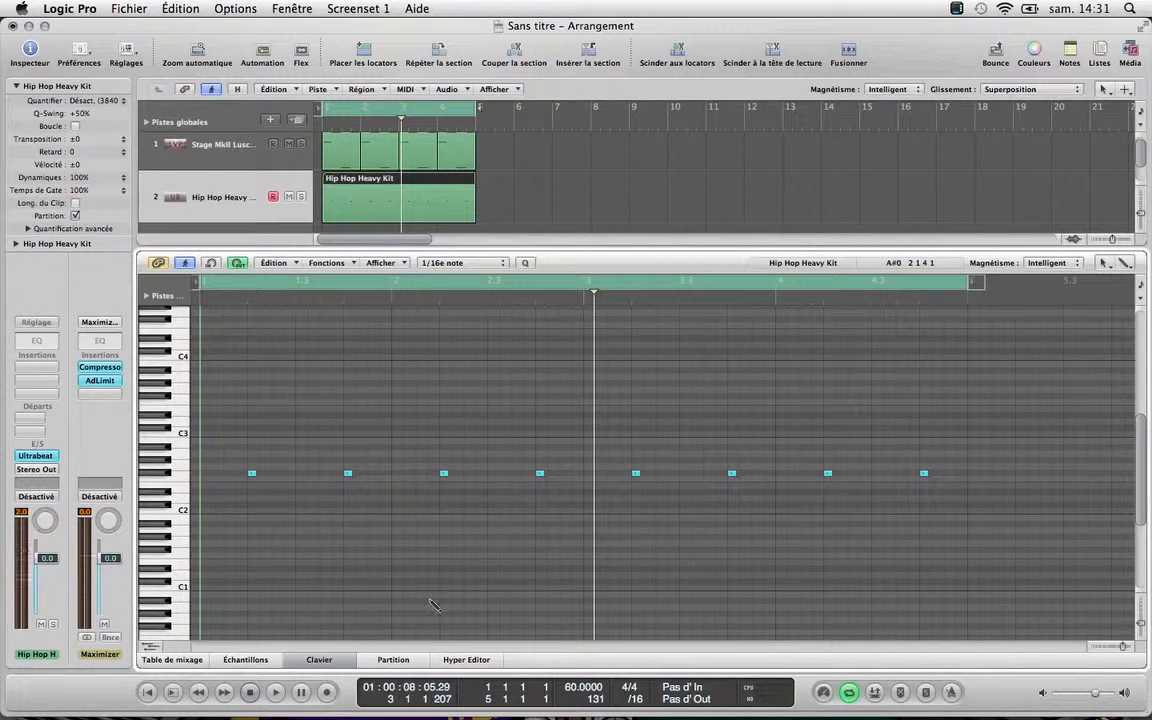
Open the velocities of all the F#2 notes in the Hyper Editor and play the loop from bar 1
key("super+a")
left_click(478, 661)
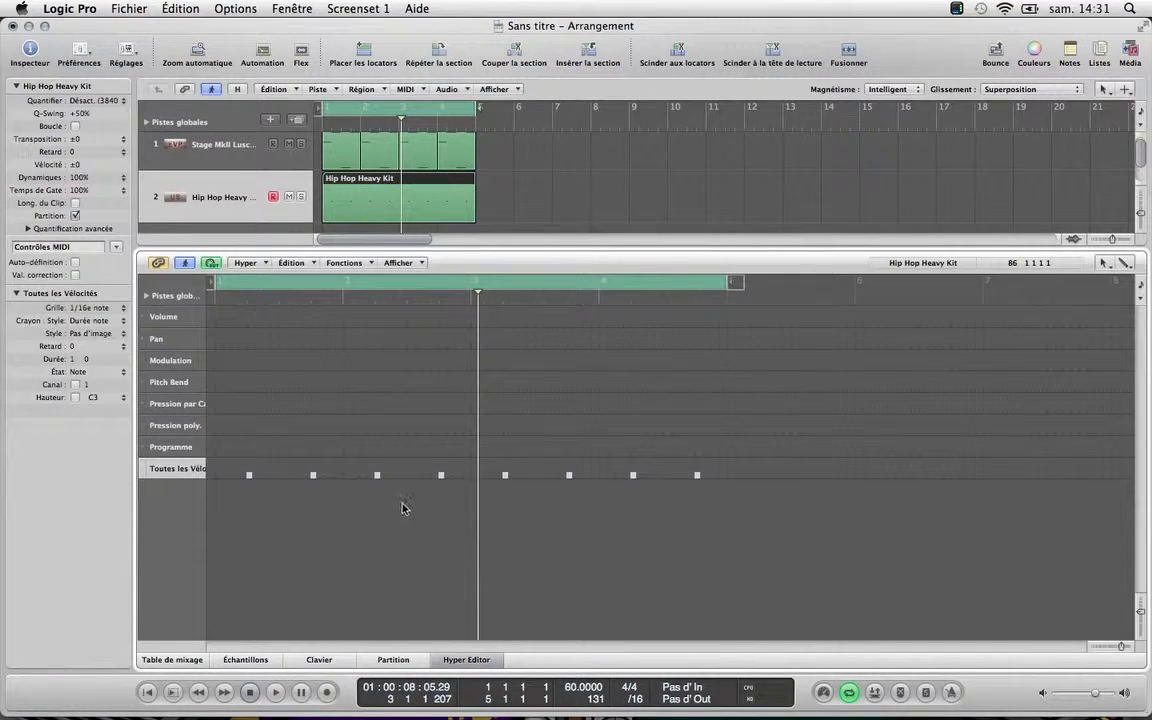
left_click(248, 477)
key("Return")
key("space")
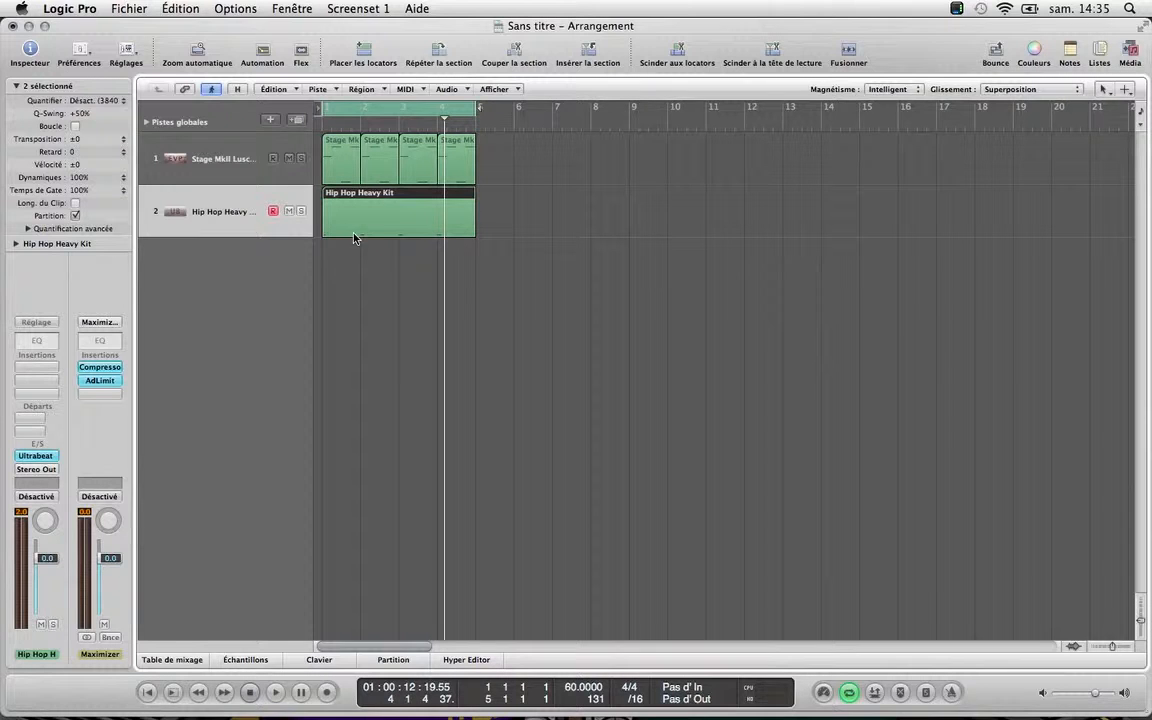
Open both Hip Hop Heavy Kit regions together in the piano roll
double_click(380, 215)
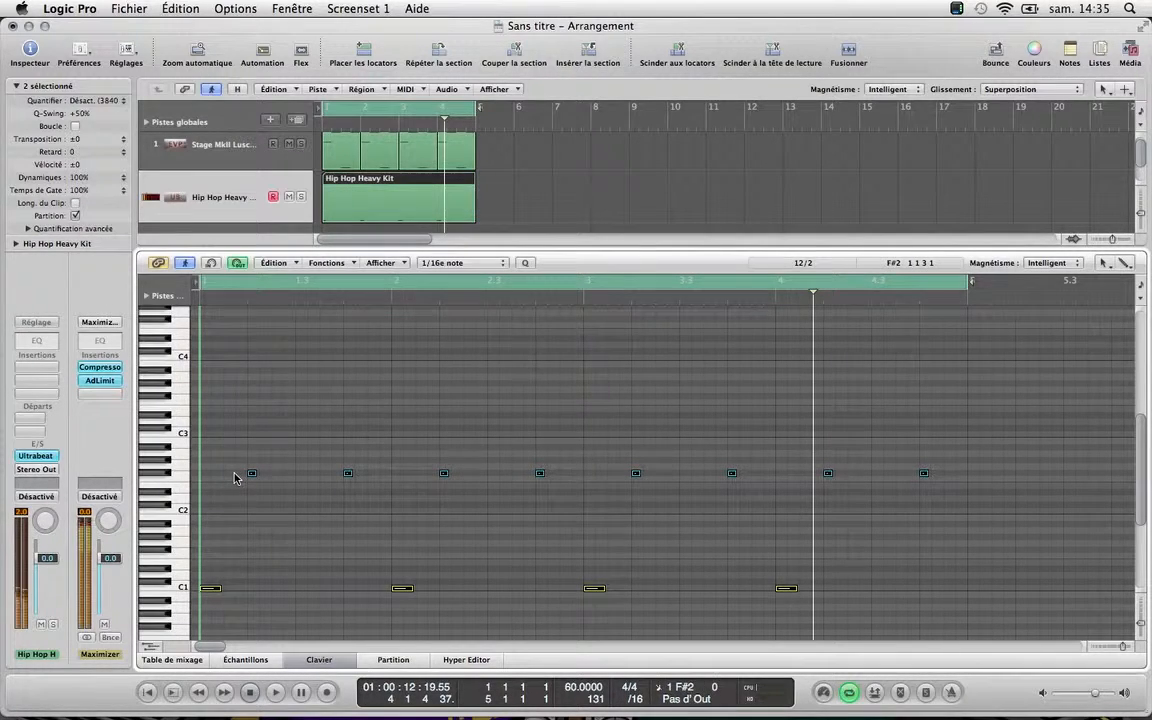
Audition the Closed Hat voice of the Hip Hop Heavy Kit in Ultrabeat, then close the instrument and hide the mixer
left_click(36, 455)
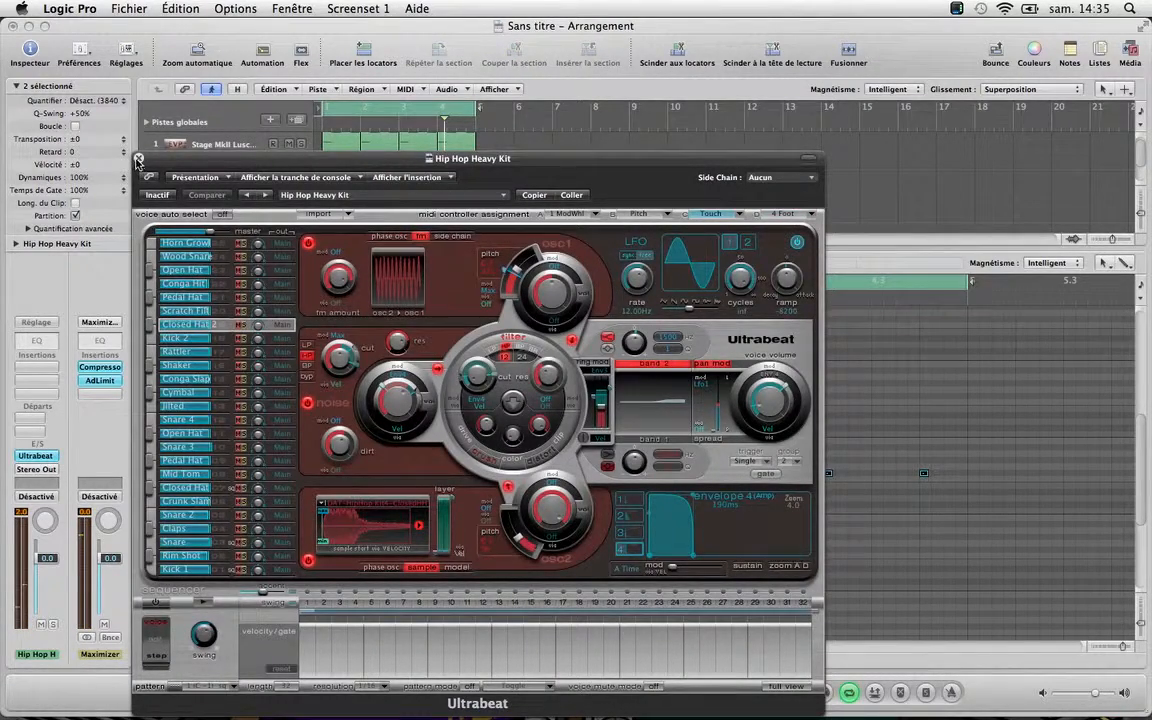
left_click(138, 159)
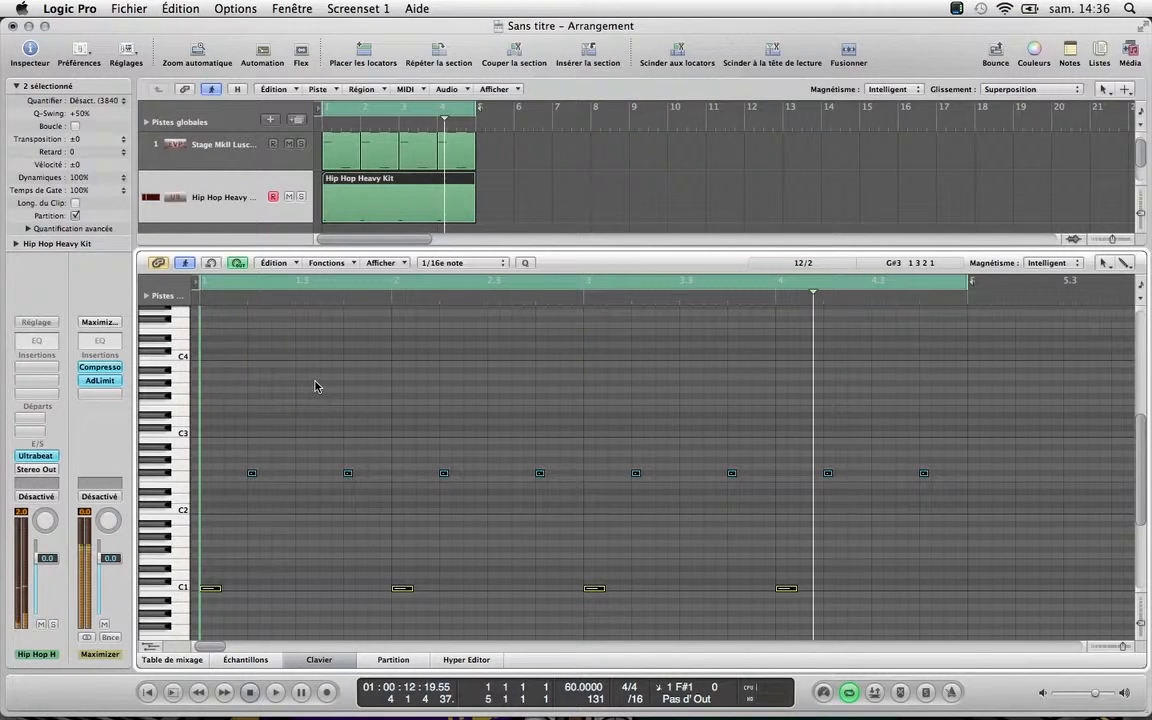
left_click(172, 660)
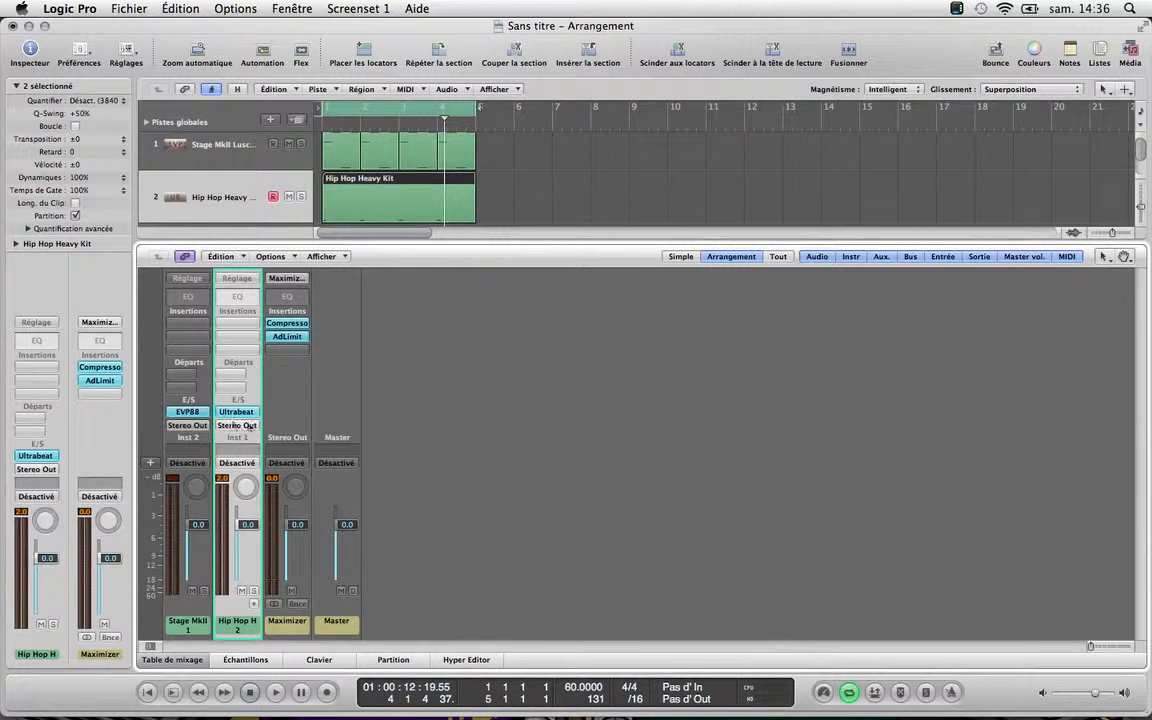
left_click(237, 413)
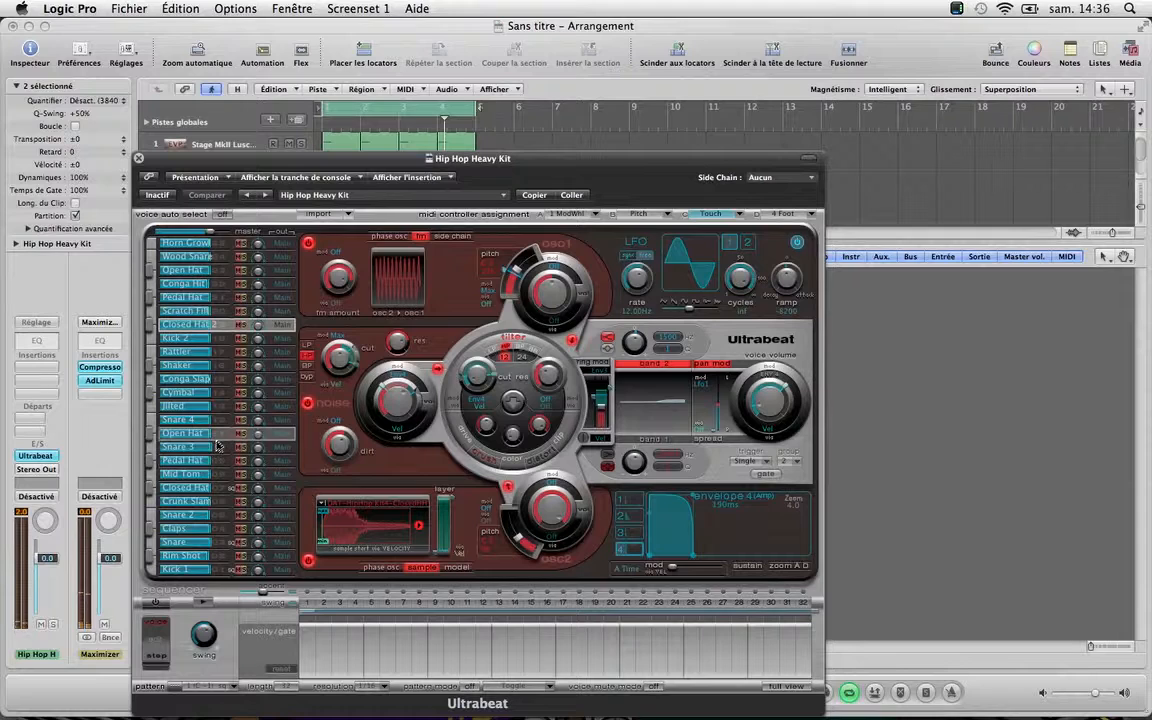
left_click(180, 488)
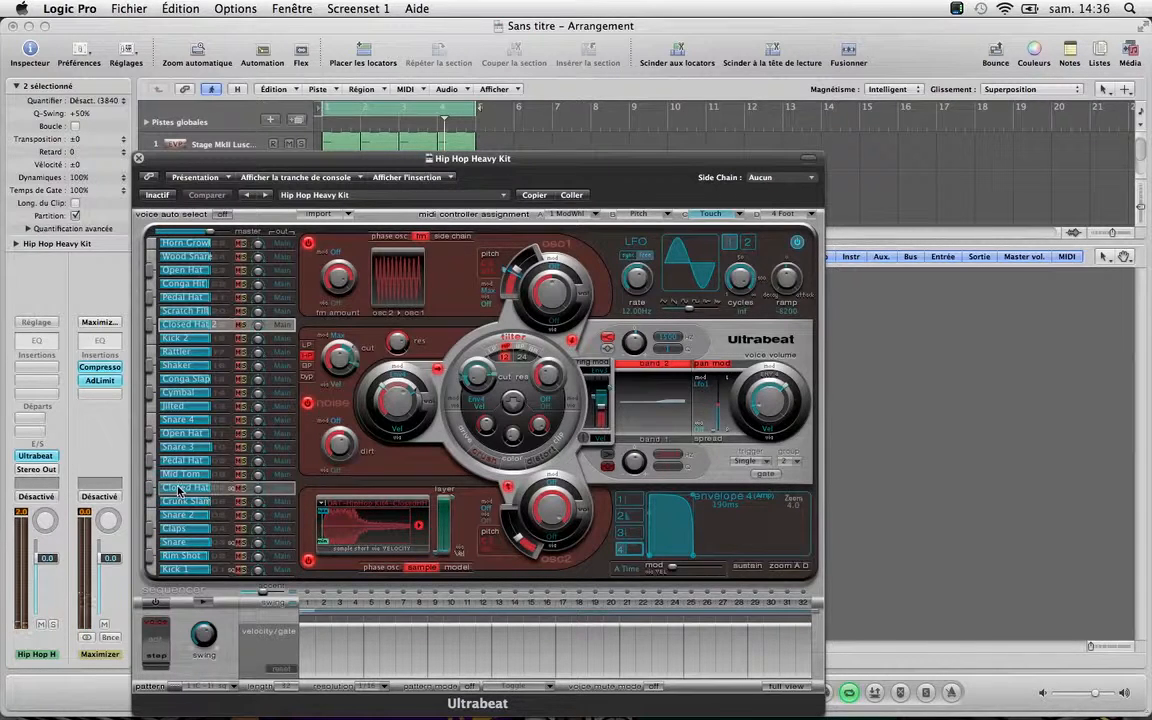
left_click(150, 489)
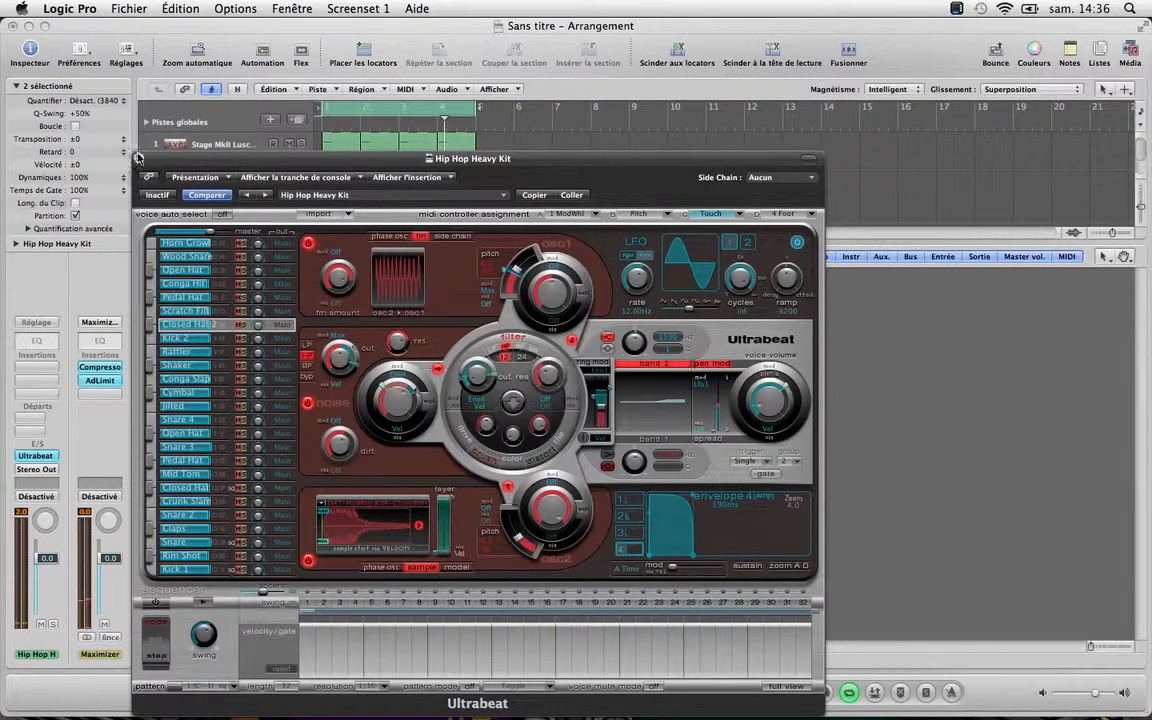
left_click(138, 158)
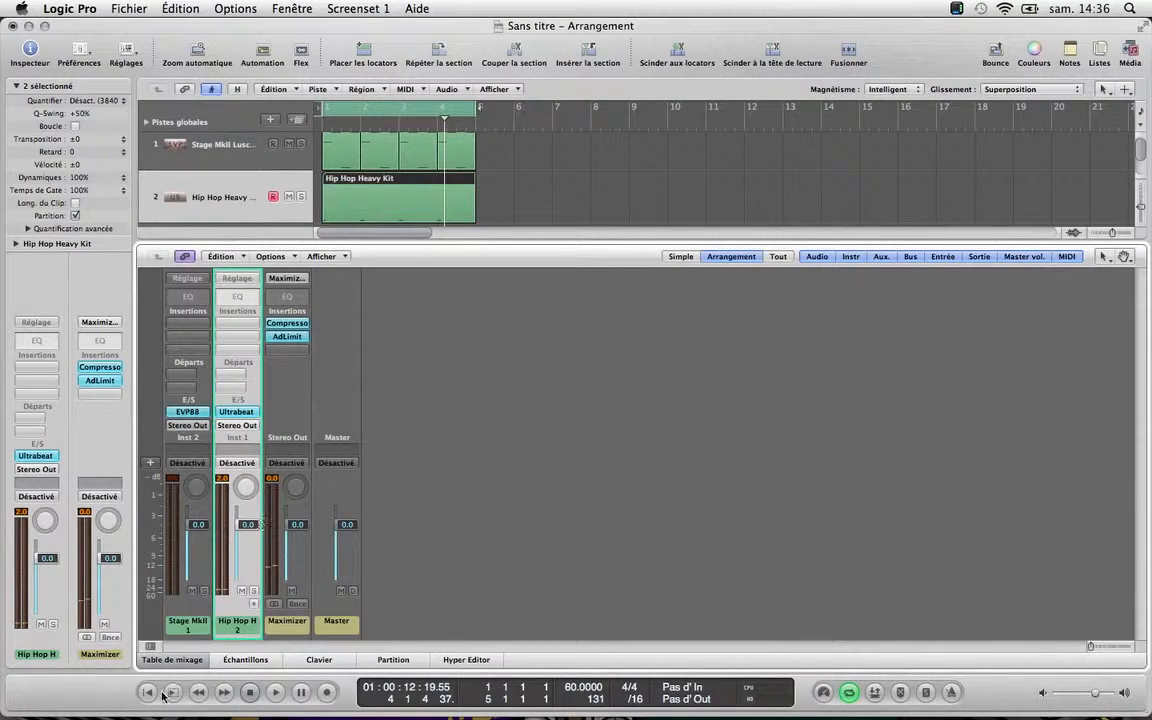
left_click(175, 662)
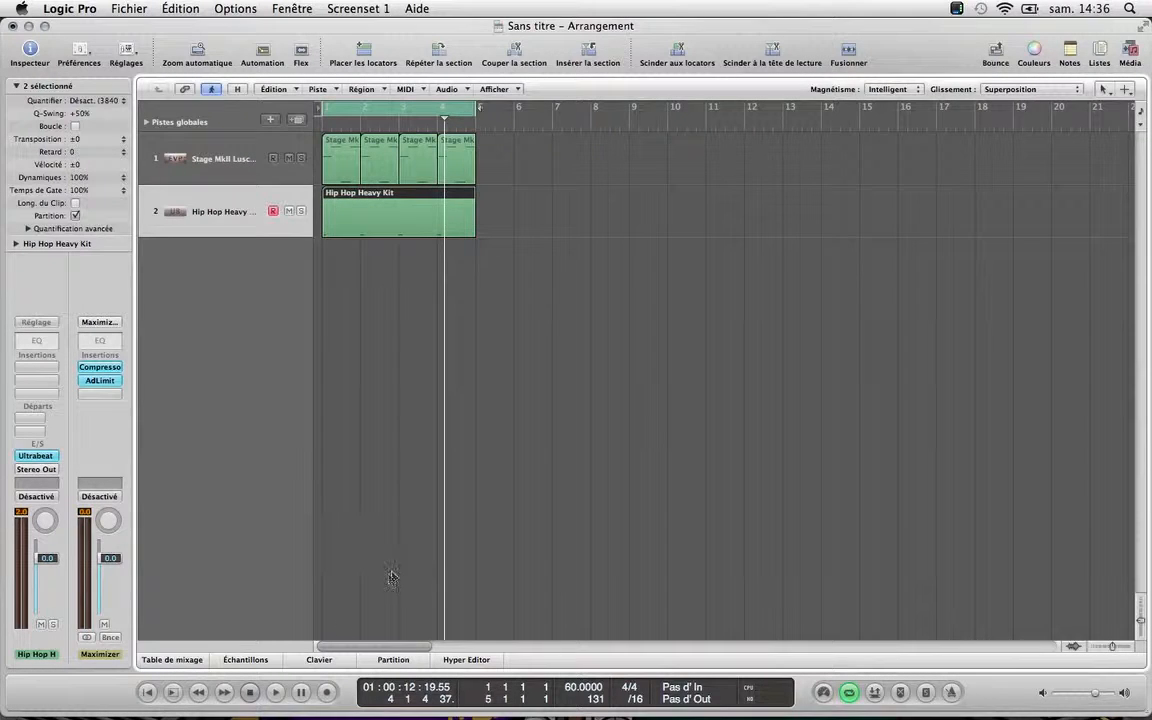
Record a closed hat part at F#1 on the Hip Hop Heavy Kit track over the four-bar loop
left_click(252, 695)
left_click(327, 692)
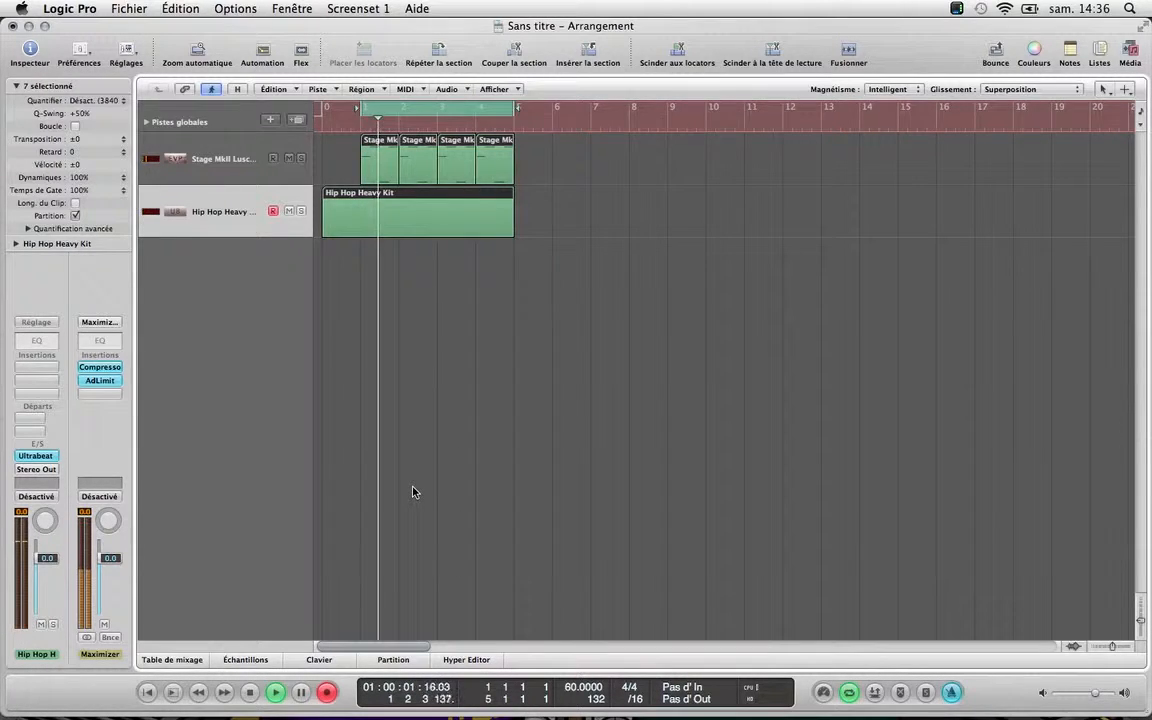
key("space")
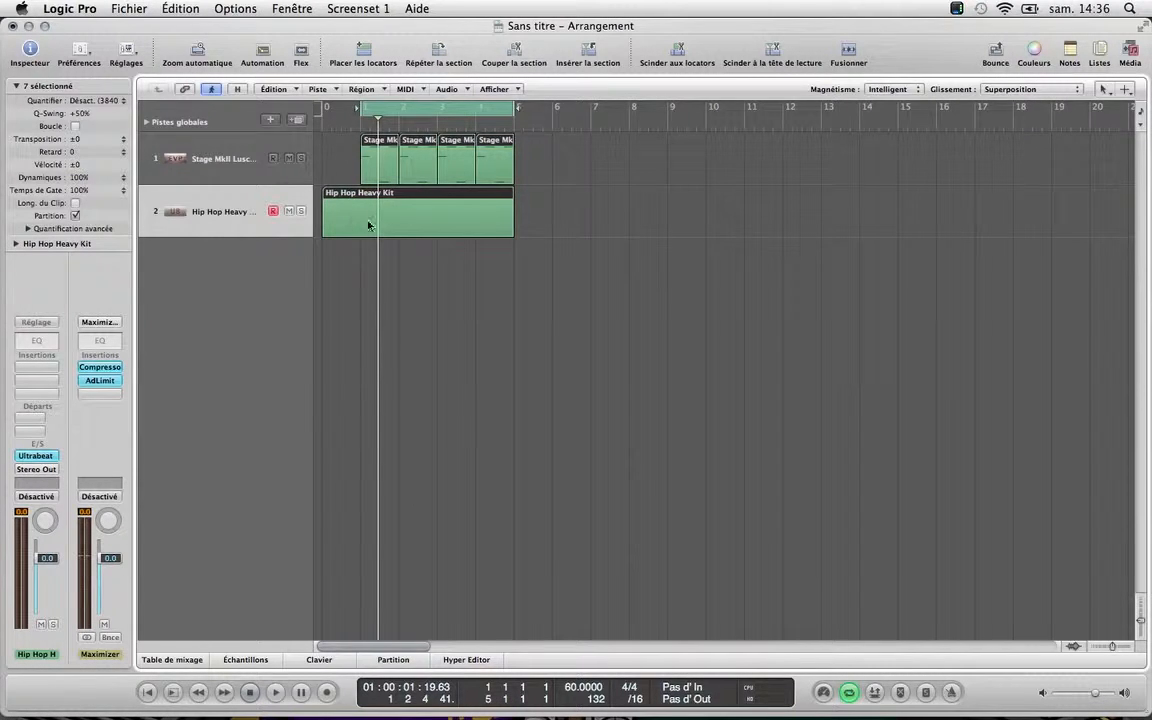
Quantize all notes of the new F#1 region to 1/16 note and remove the extra bar before bar 1 from the region and project
left_click(413, 285)
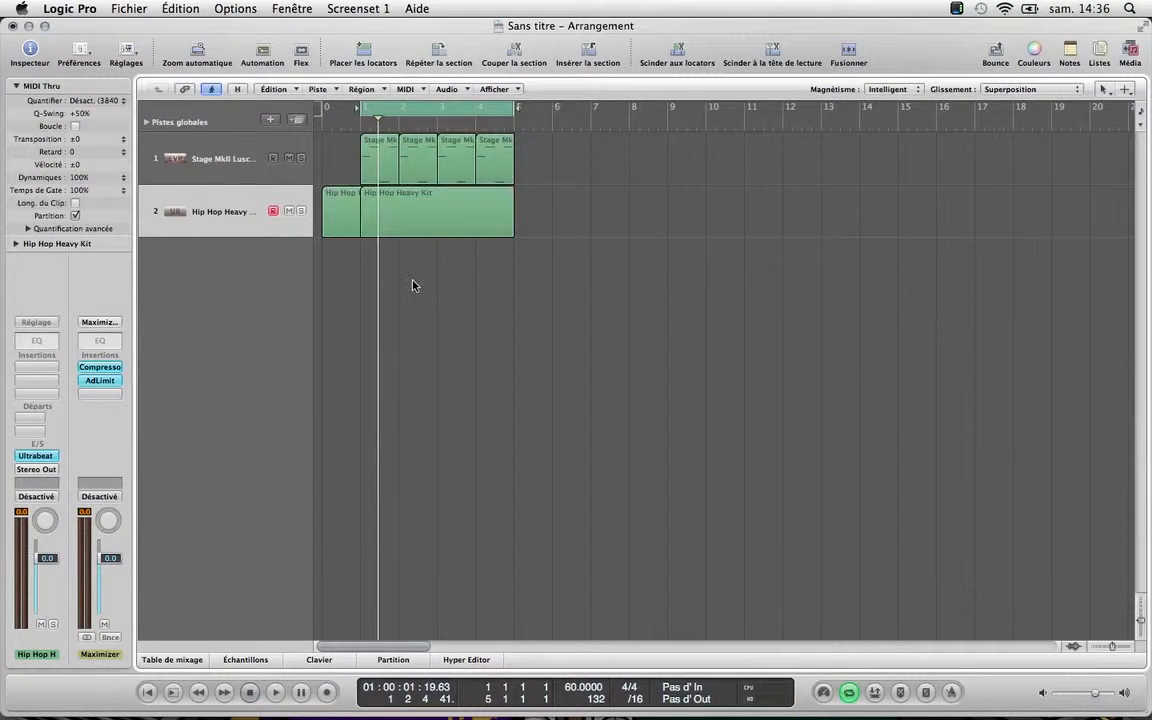
double_click(385, 217)
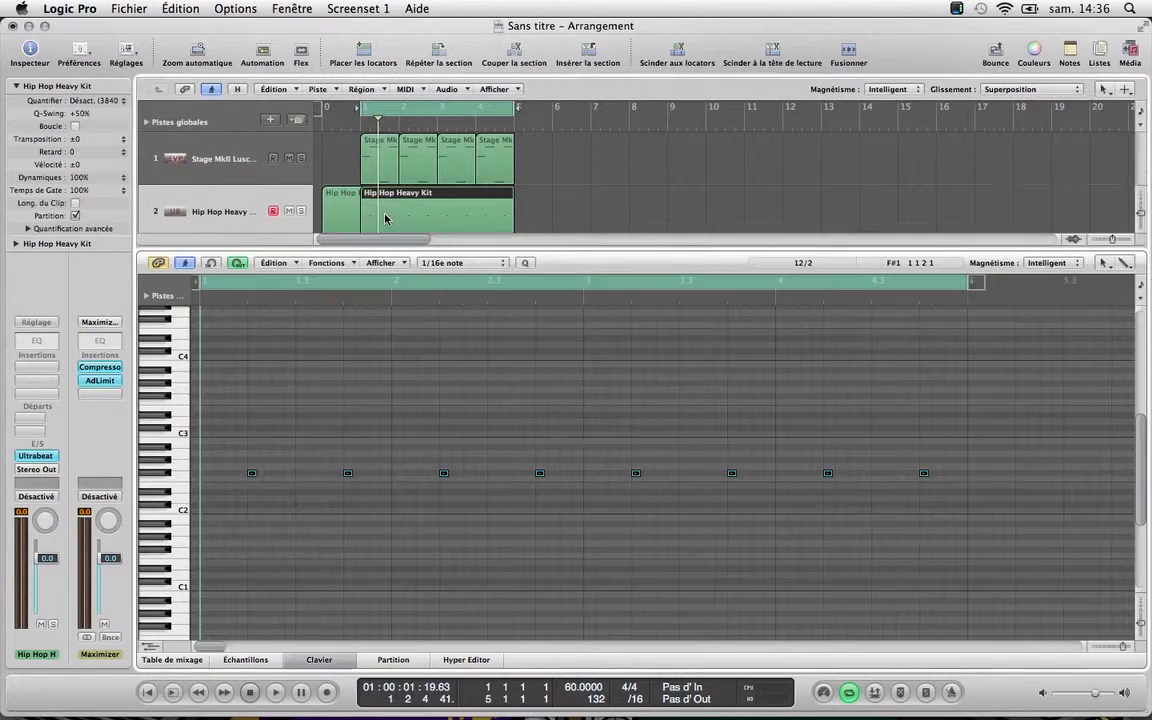
left_click(340, 205)
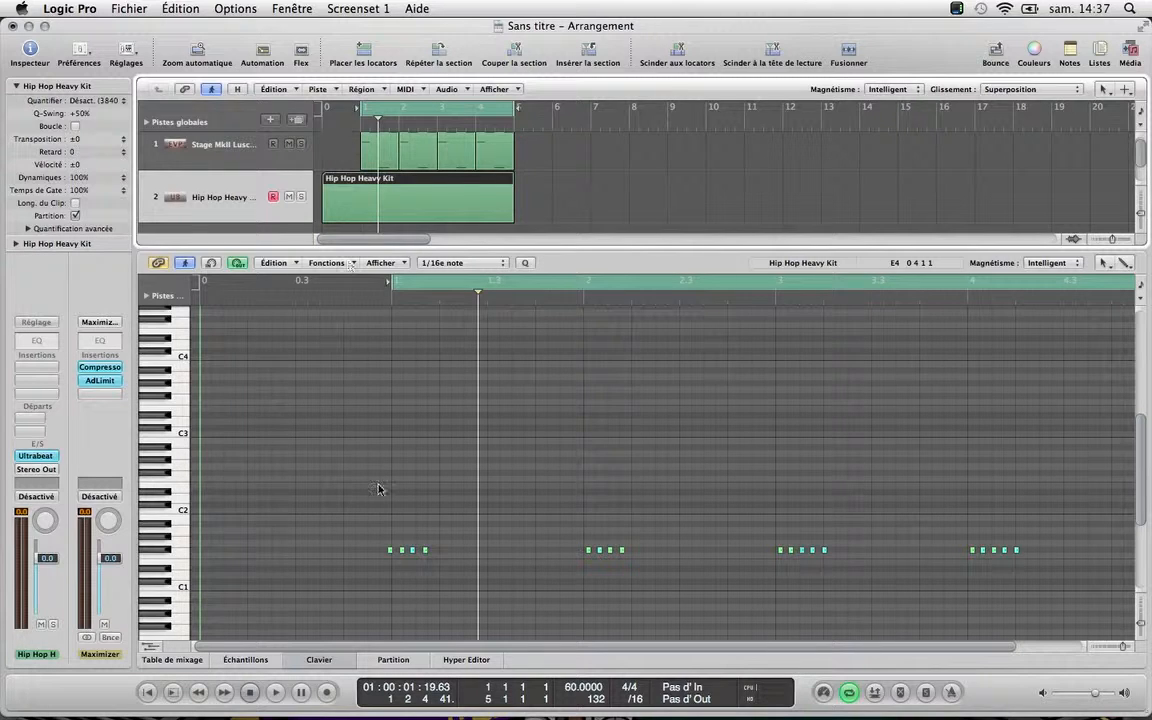
left_click_drag(324, 516, 1077, 571)
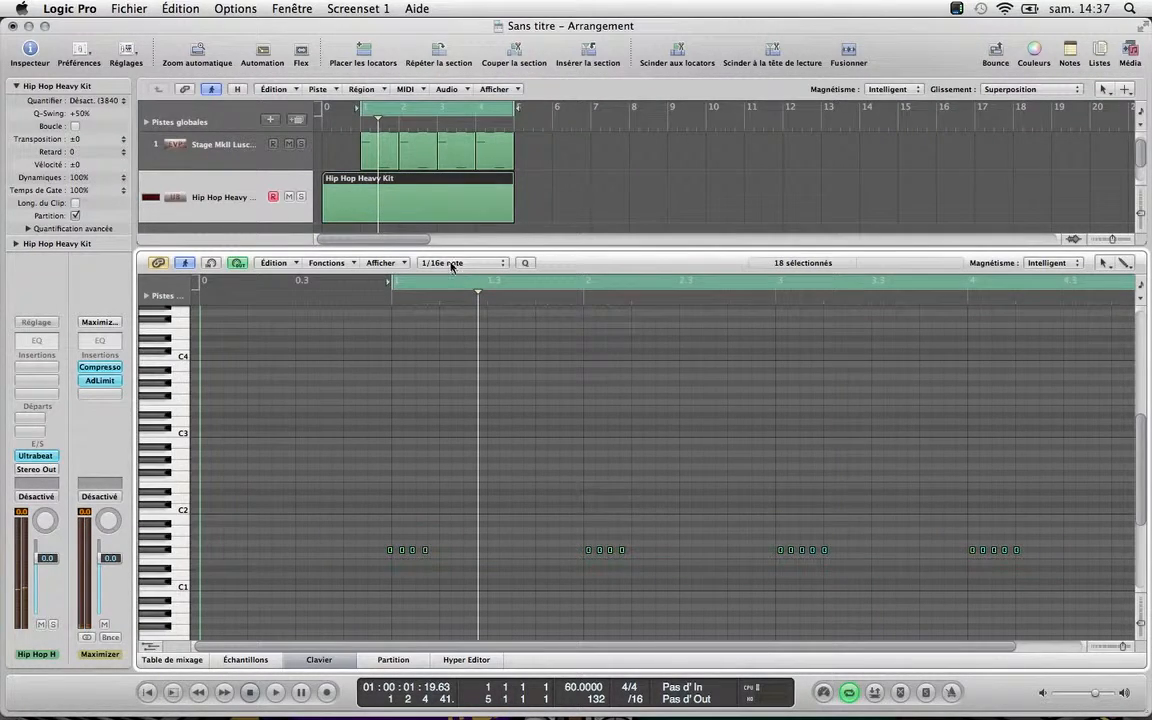
left_click(526, 264)
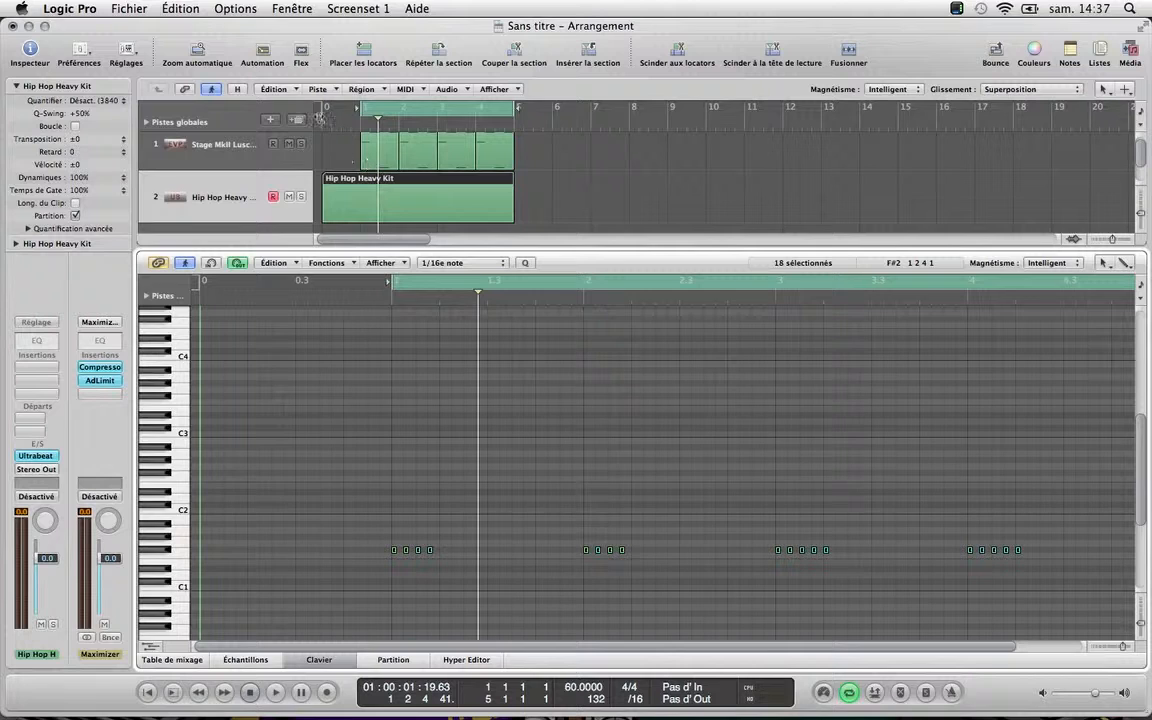
left_click_drag(326, 224, 368, 218)
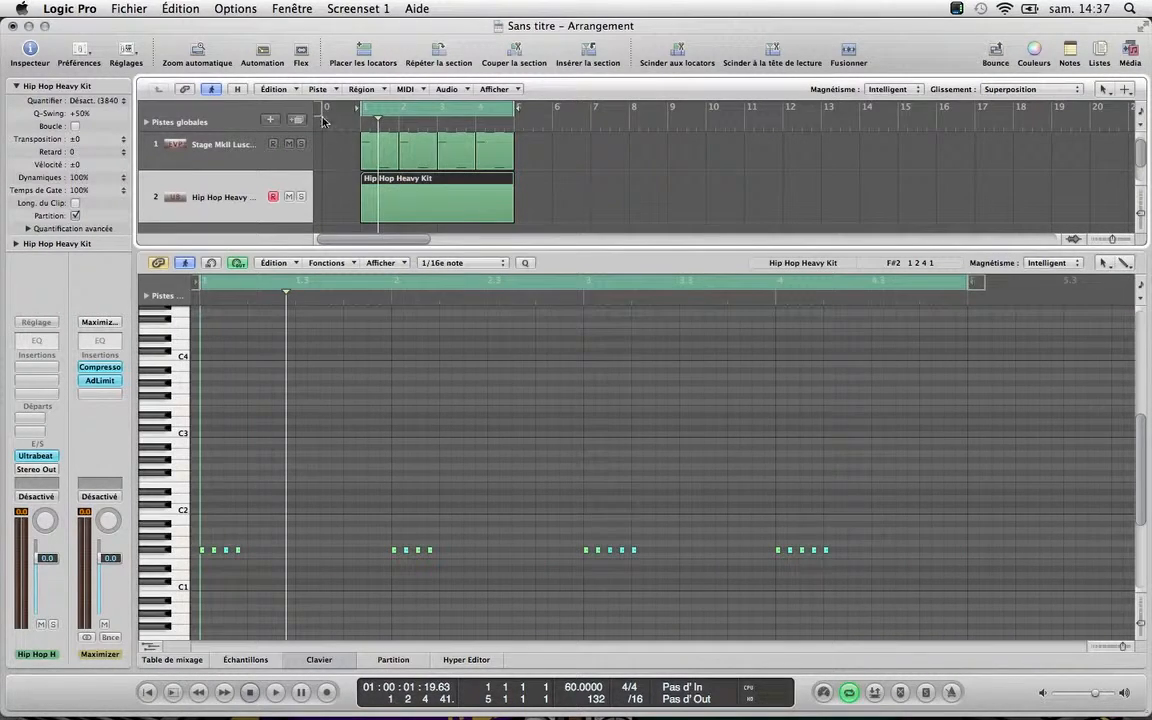
left_click_drag(318, 110, 374, 117)
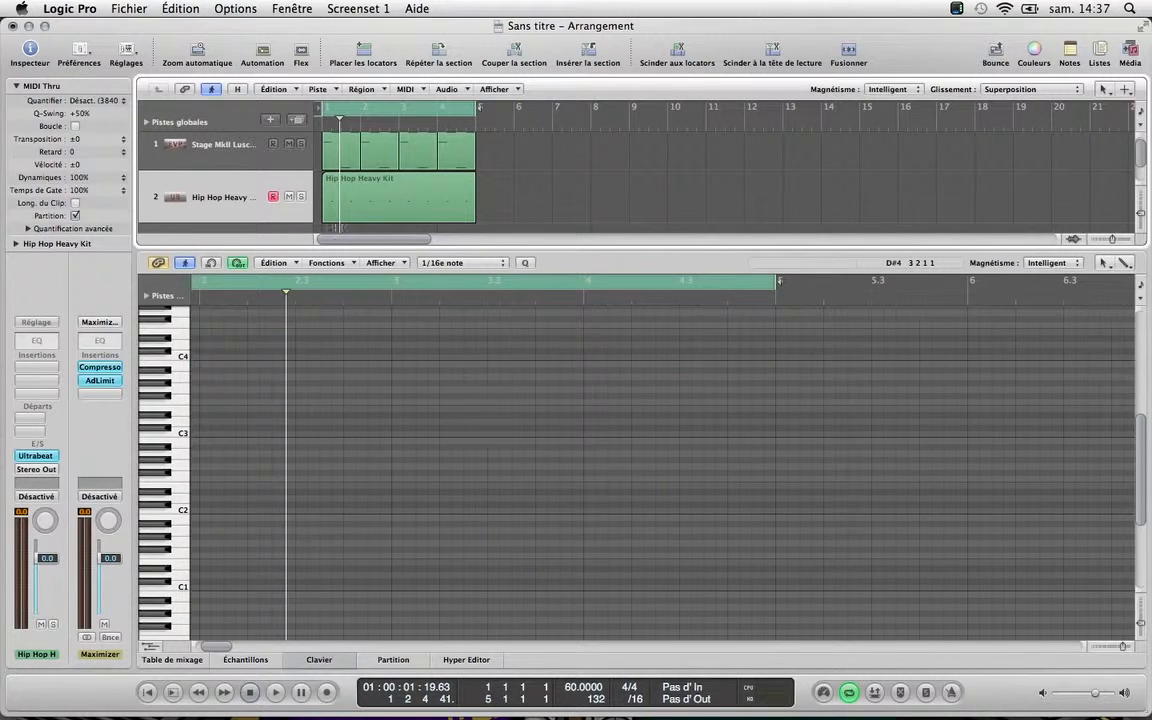
Open the three stacked Hip Hop Heavy Kit regions together in the piano roll
left_click(354, 176)
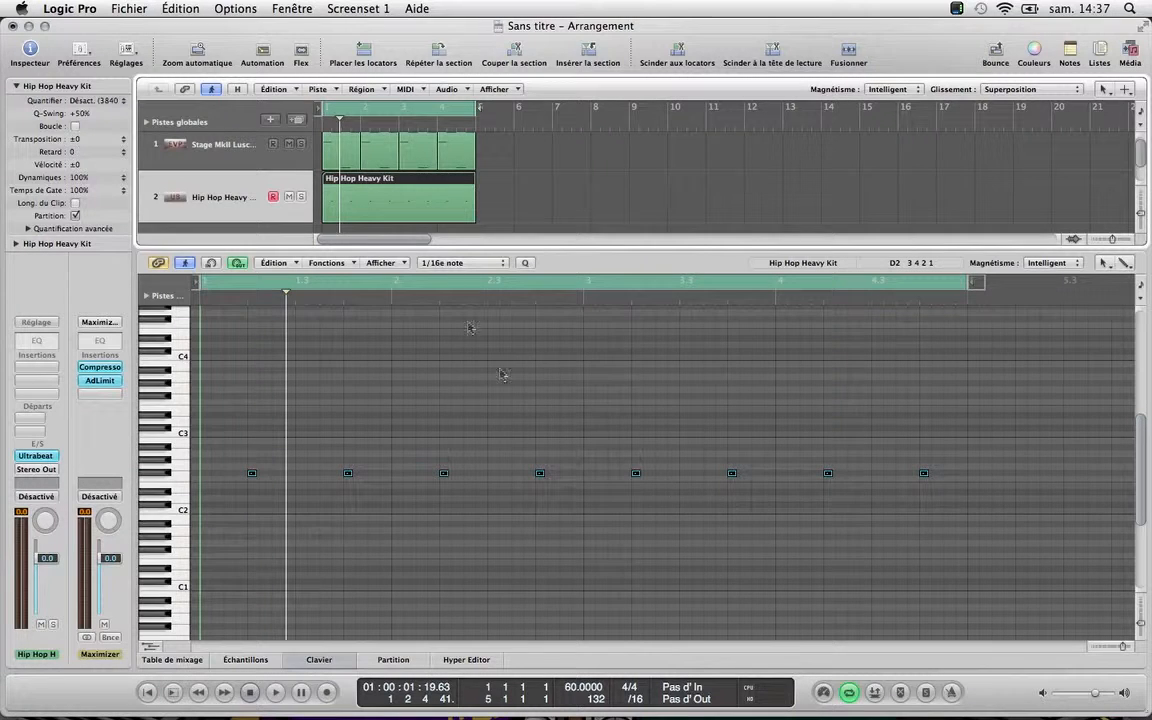
left_click(557, 200)
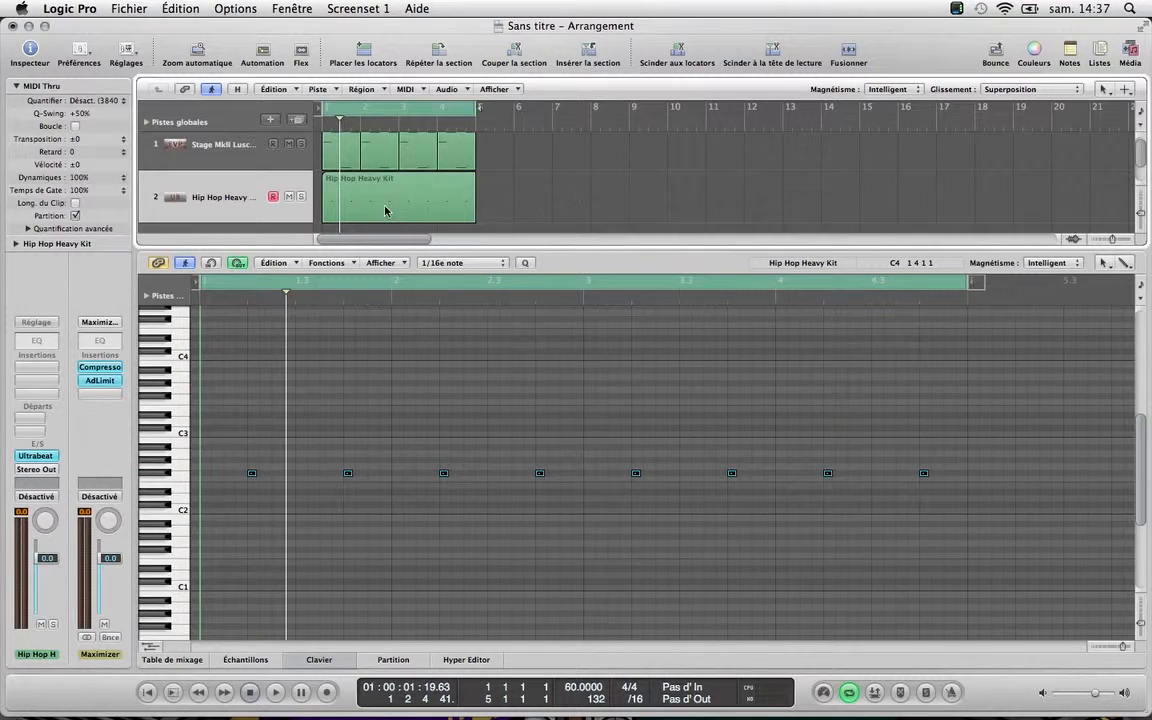
left_click(594, 167)
left_click(448, 193)
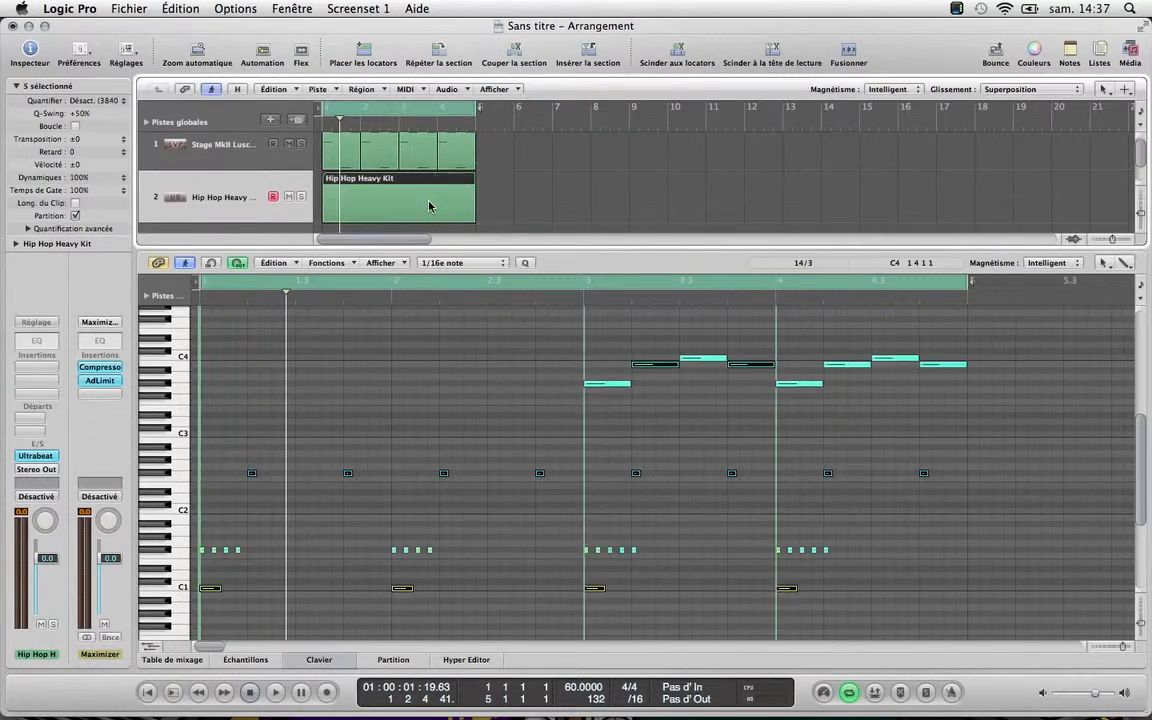
left_click(512, 200)
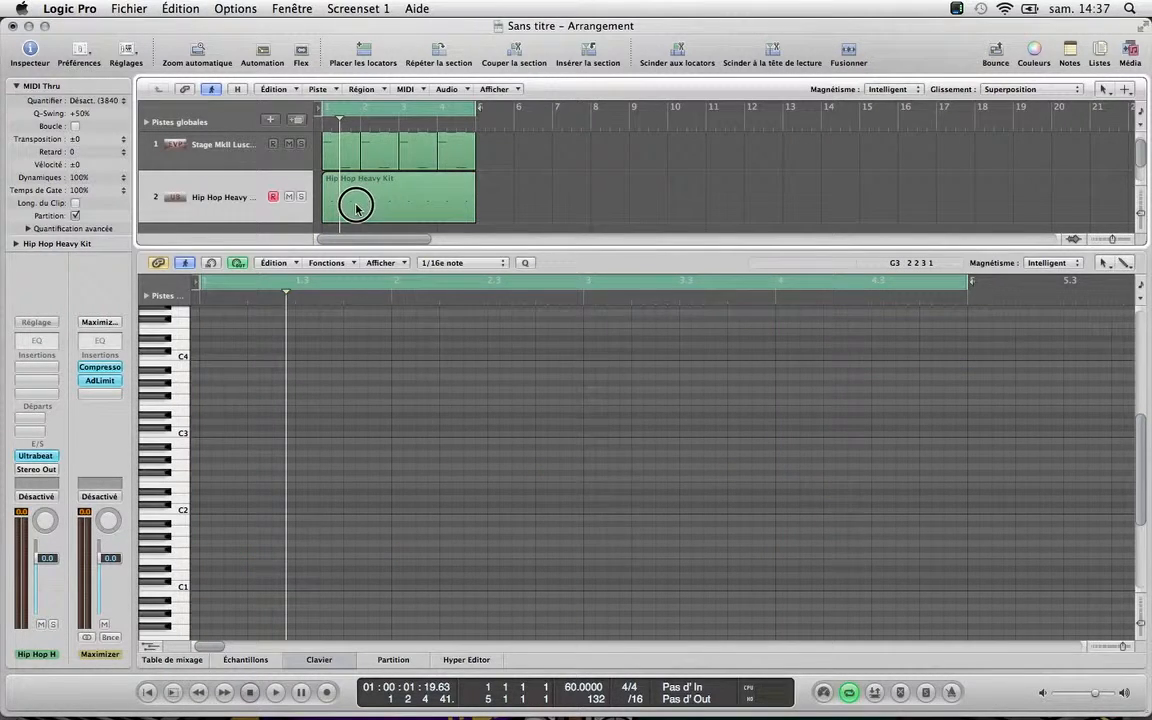
left_click(399, 193)
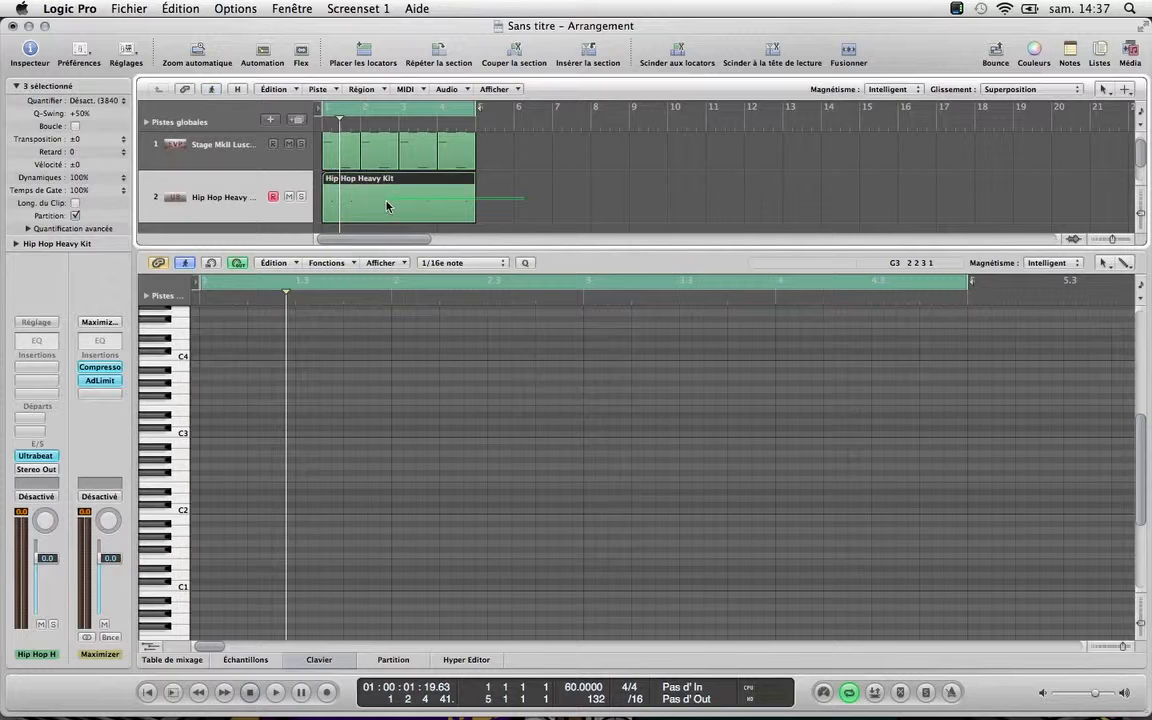
left_click_drag(864, 545, 201, 549)
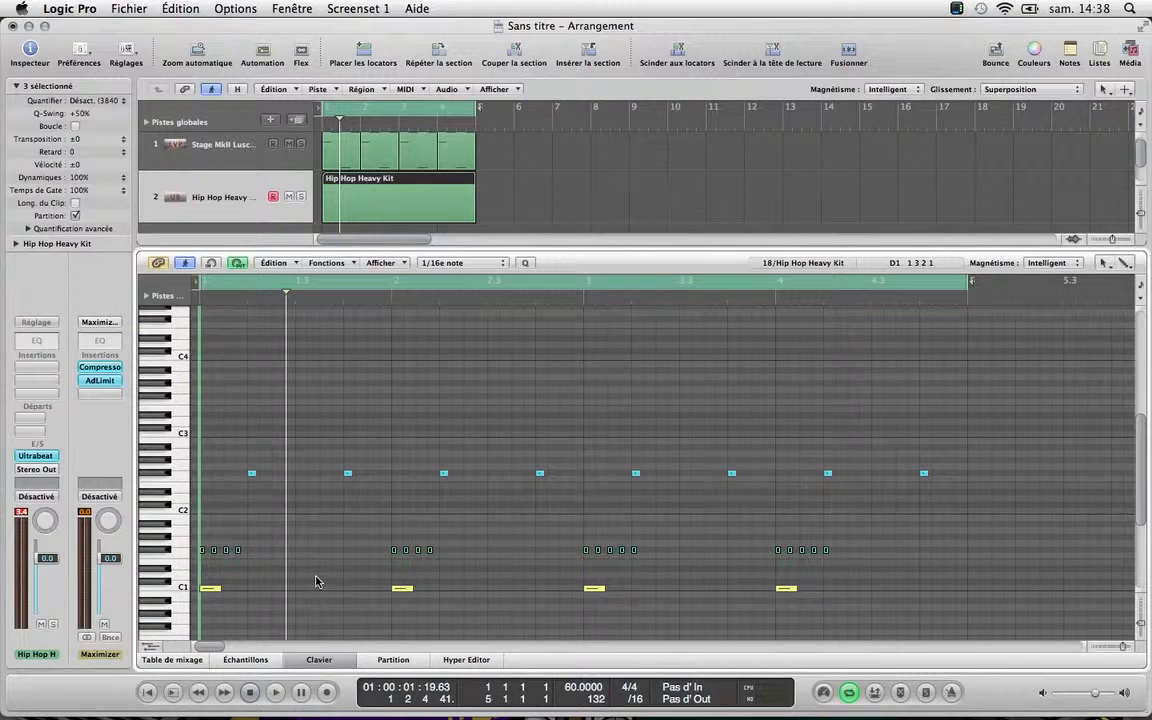
left_click(540, 494)
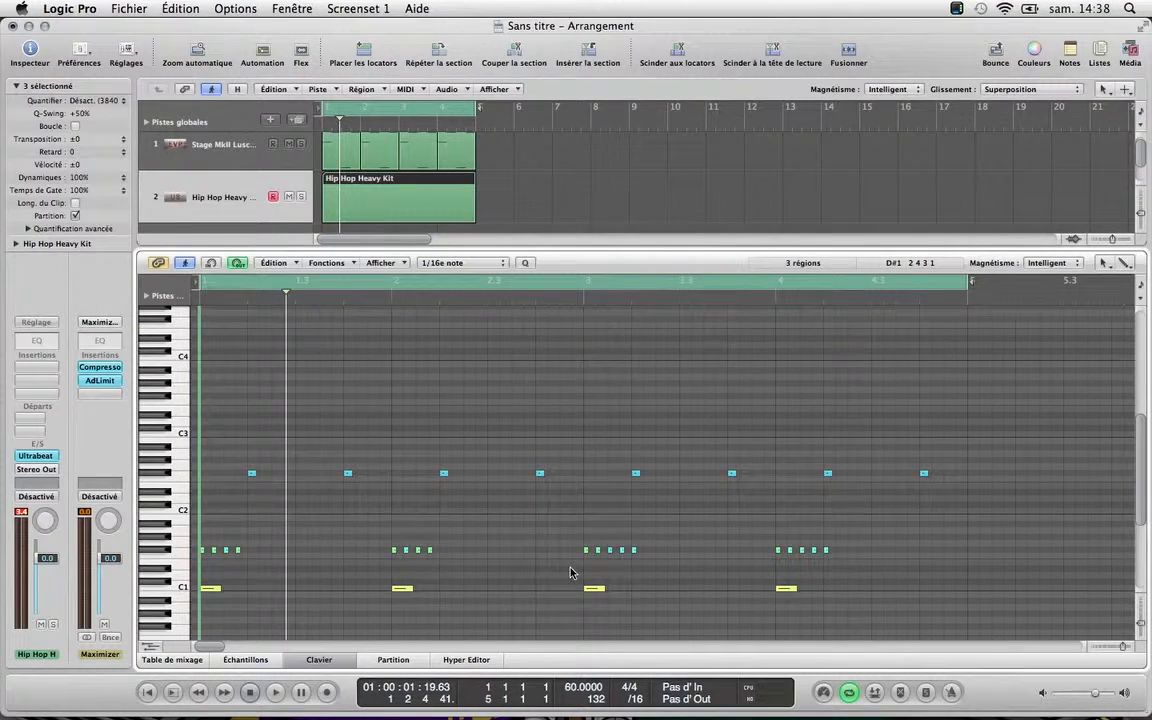
Delete the fifth F#1 note in bars 3 and 4, and play the loop from bar 1
left_click(679, 555)
left_click_drag(647, 543, 629, 565)
key("Delete")
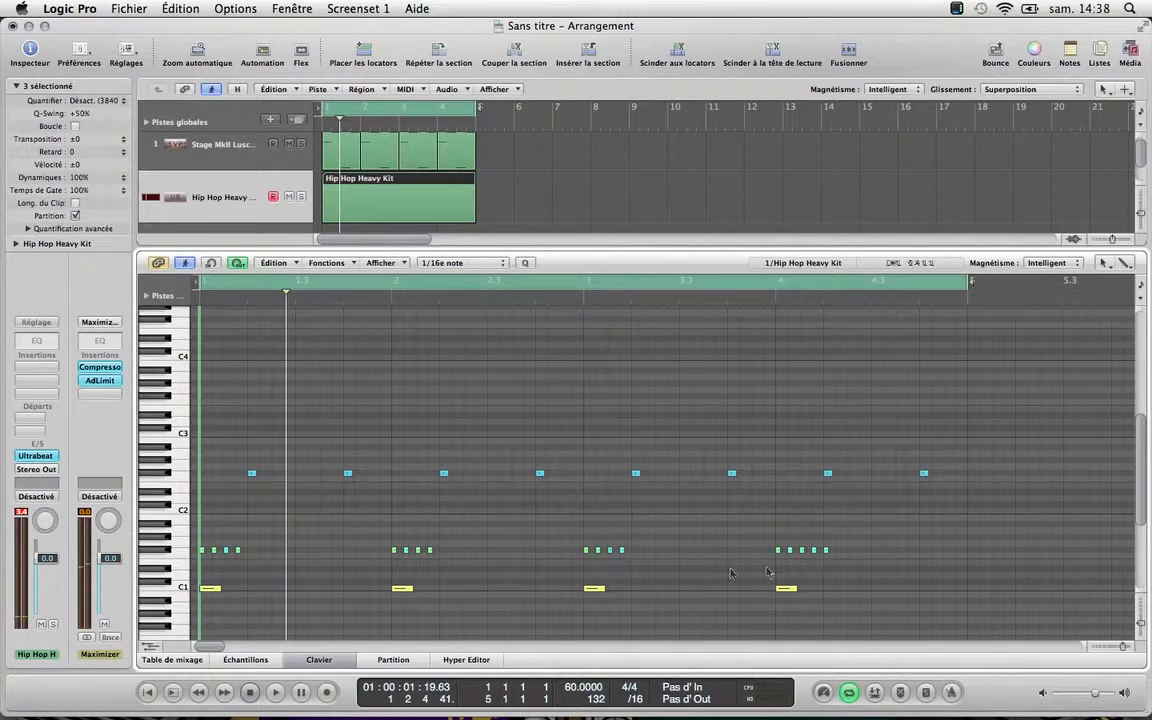
left_click_drag(838, 545, 822, 565)
key("Delete")
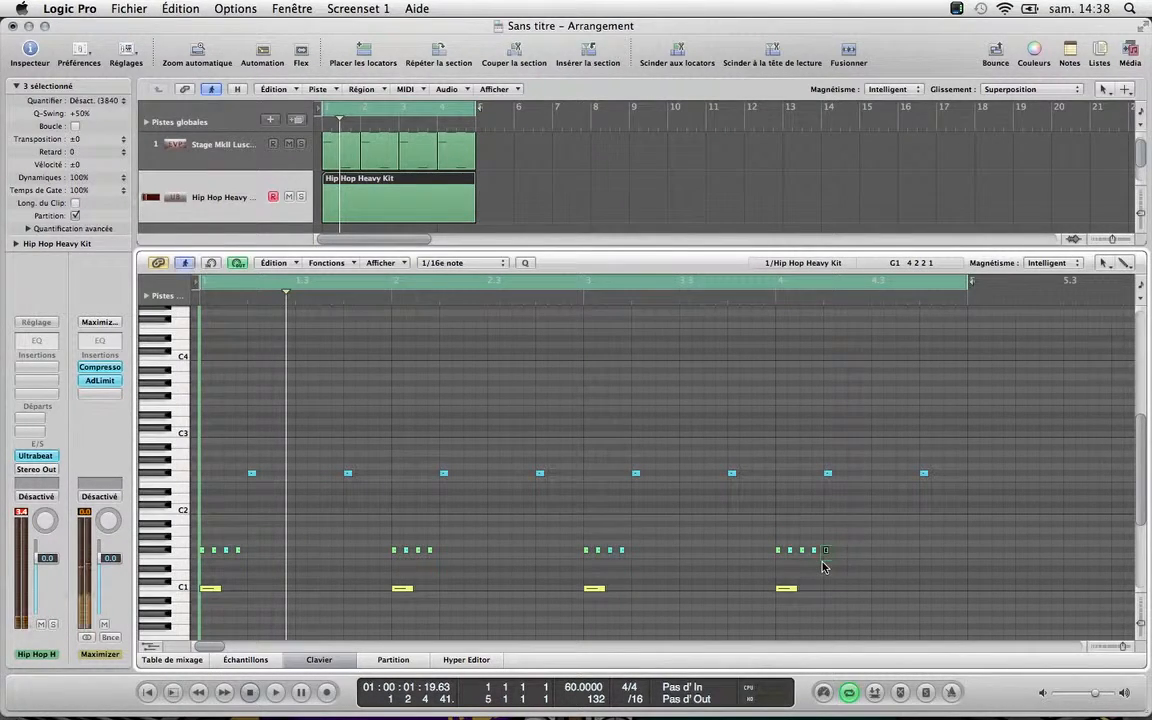
key("Return")
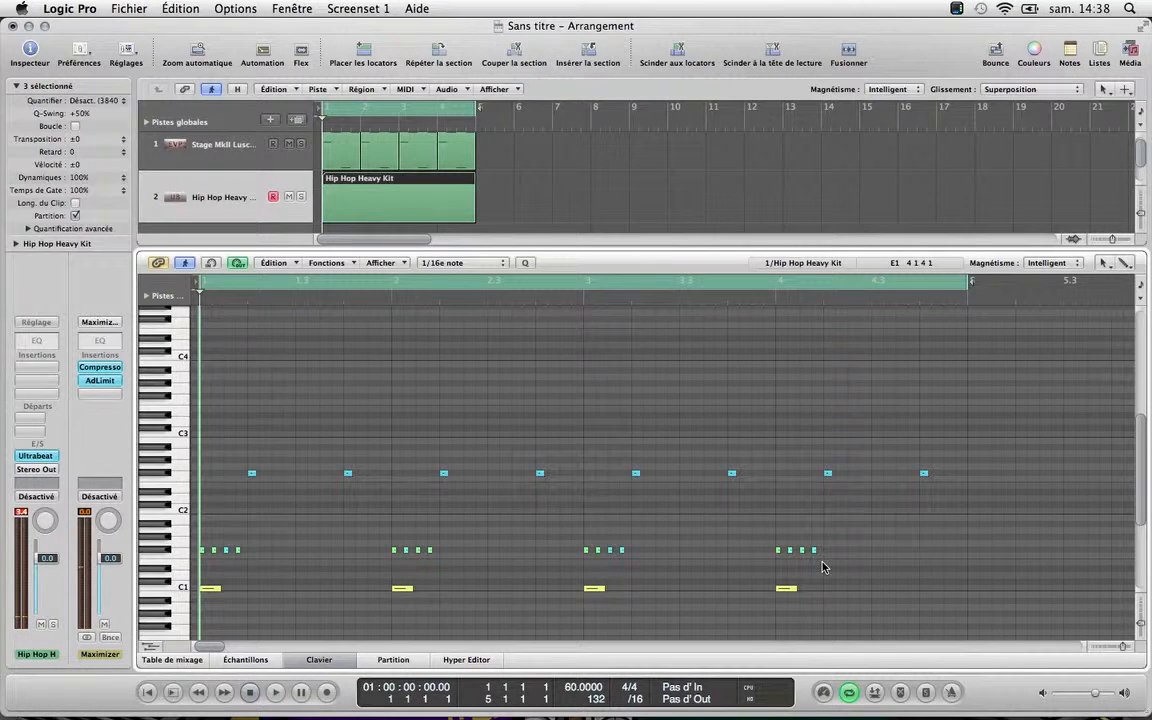
key("space")
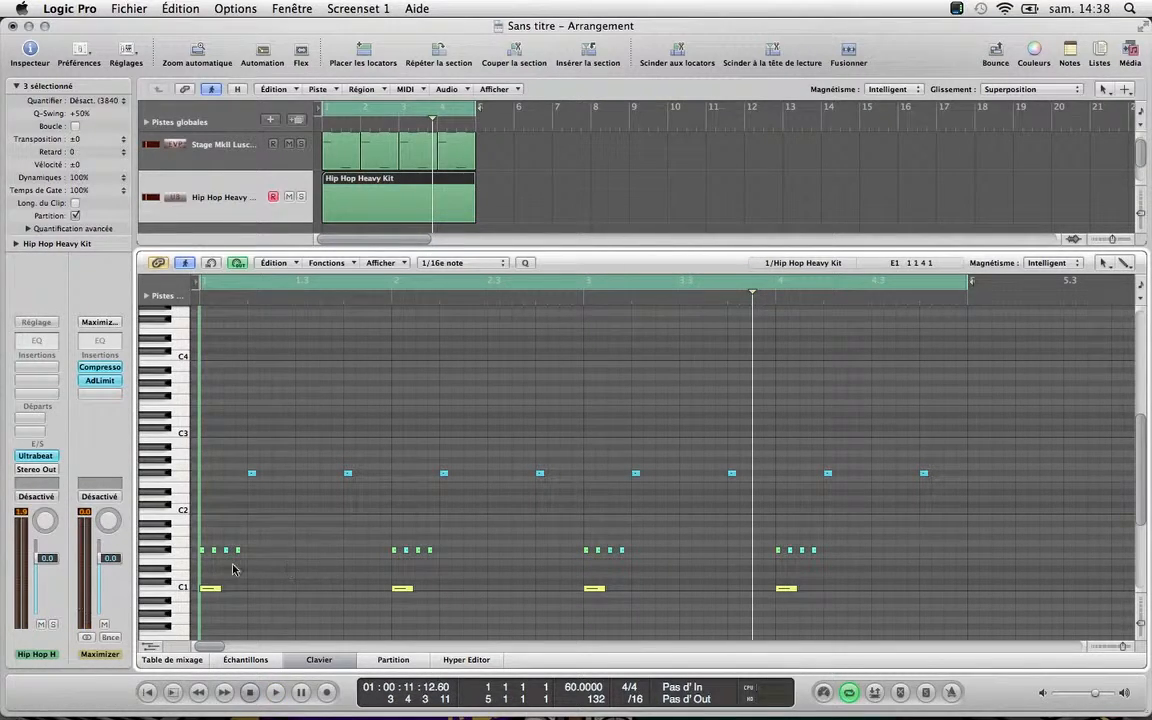
Replace the F#1 notes in bars 2 to 4 with copies of bar 1's four notes, and play the result
left_click_drag(841, 545, 391, 553)
key("BackSpace")
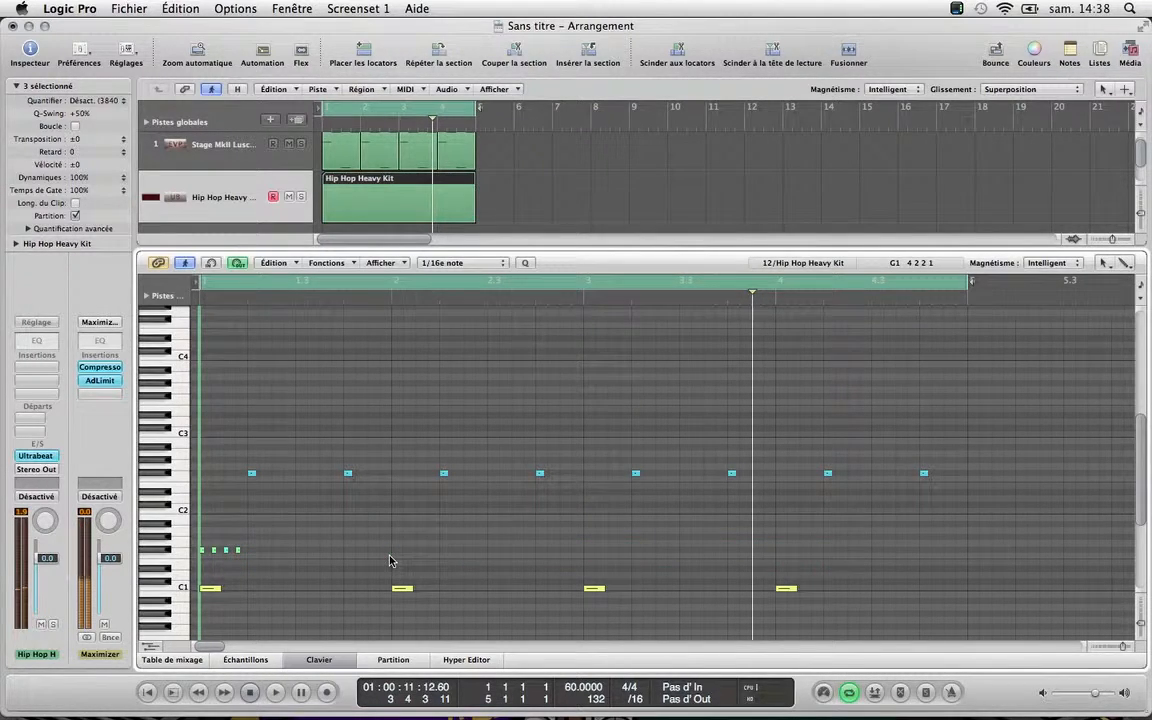
left_click_drag(264, 548, 206, 556)
left_click_drag(471, 549, 589, 550)
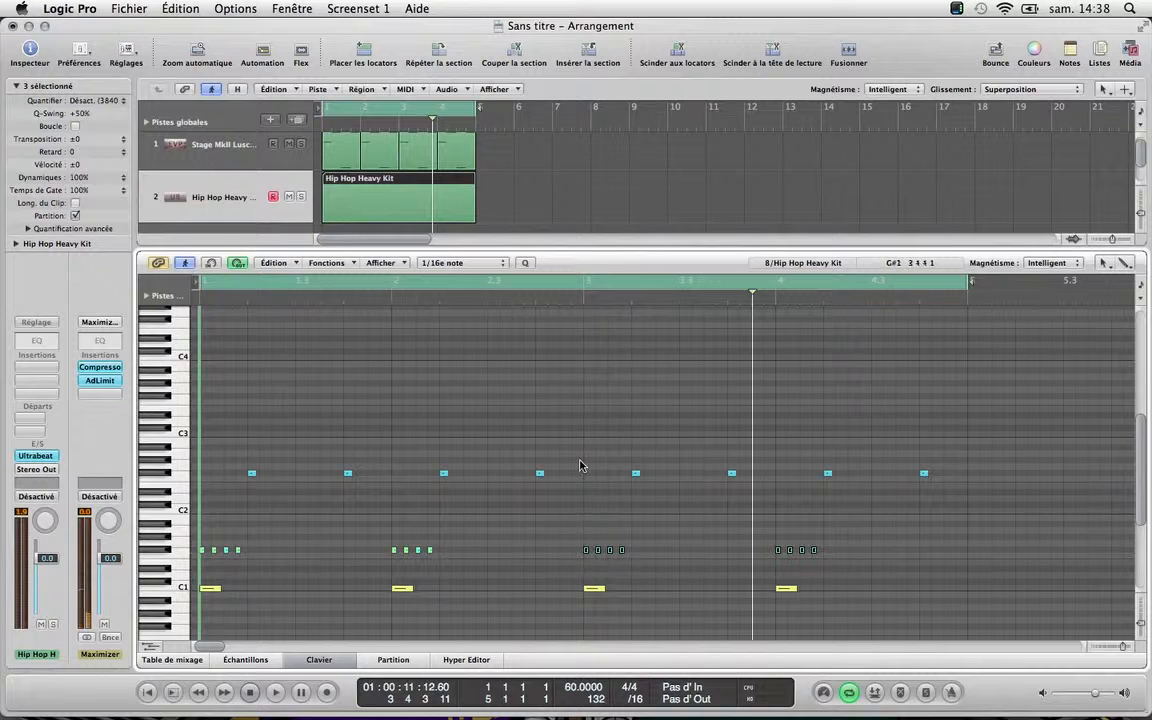
key("space")
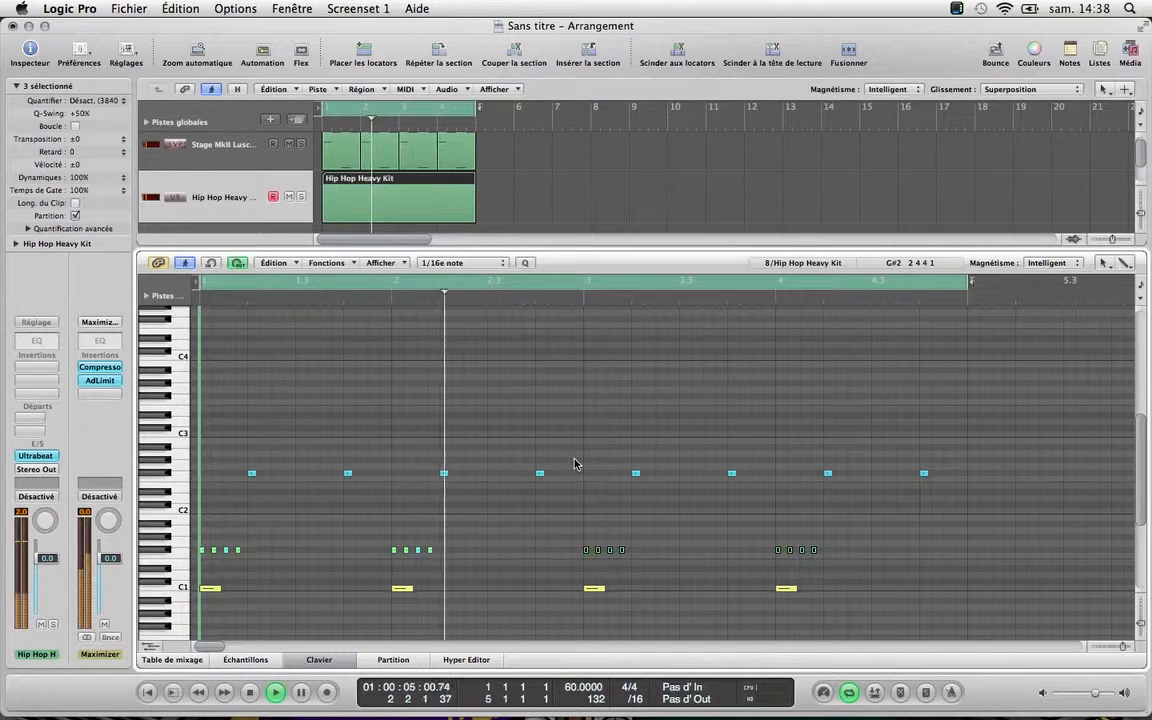
key("space")
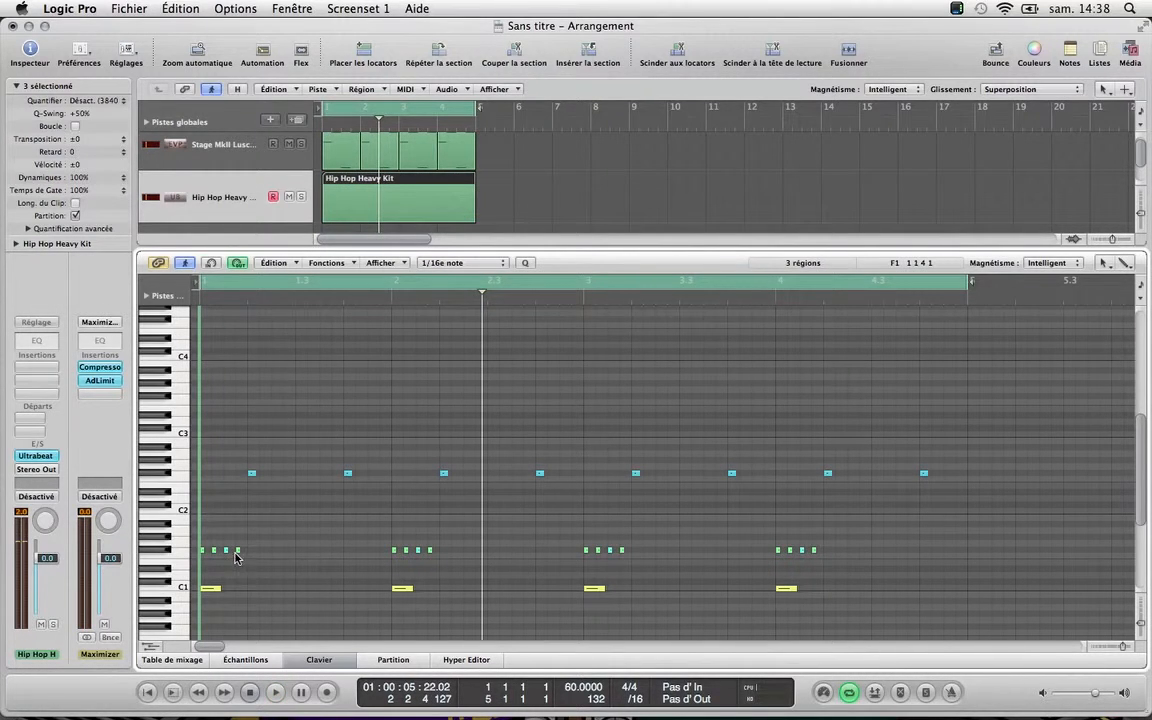
Select the fourth F#1 note in each bar and try to view their velocities in the Hyper Editor
left_click(239, 550)
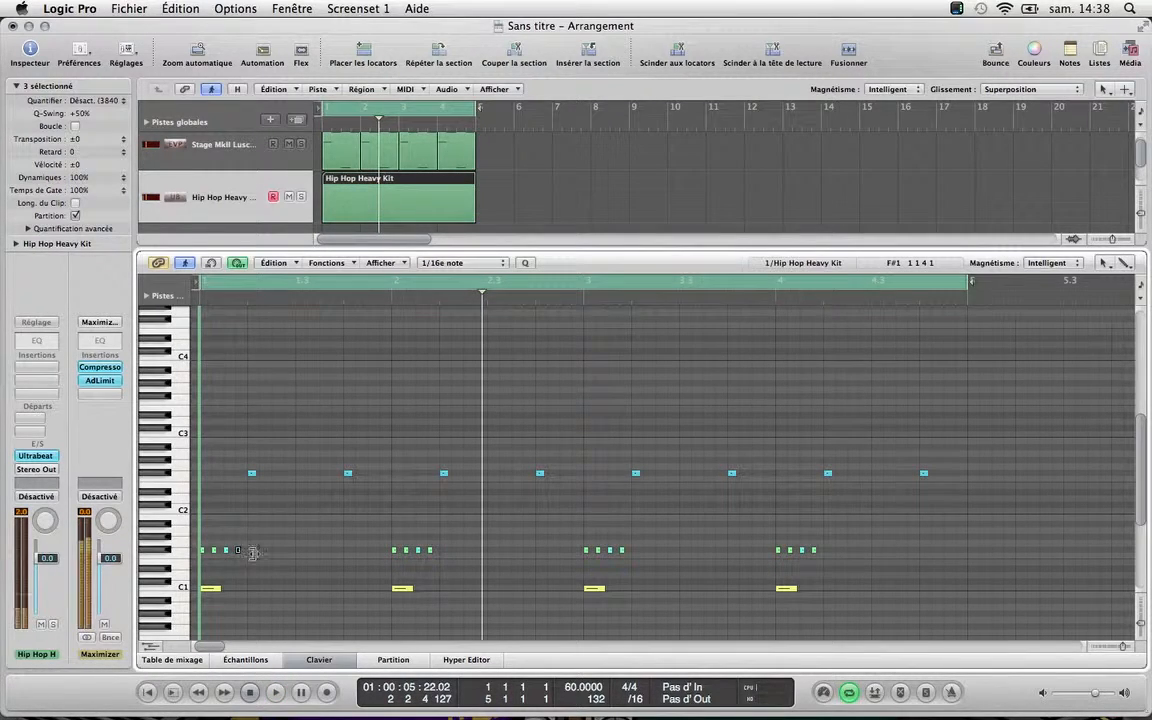
left_click(430, 550, "shift")
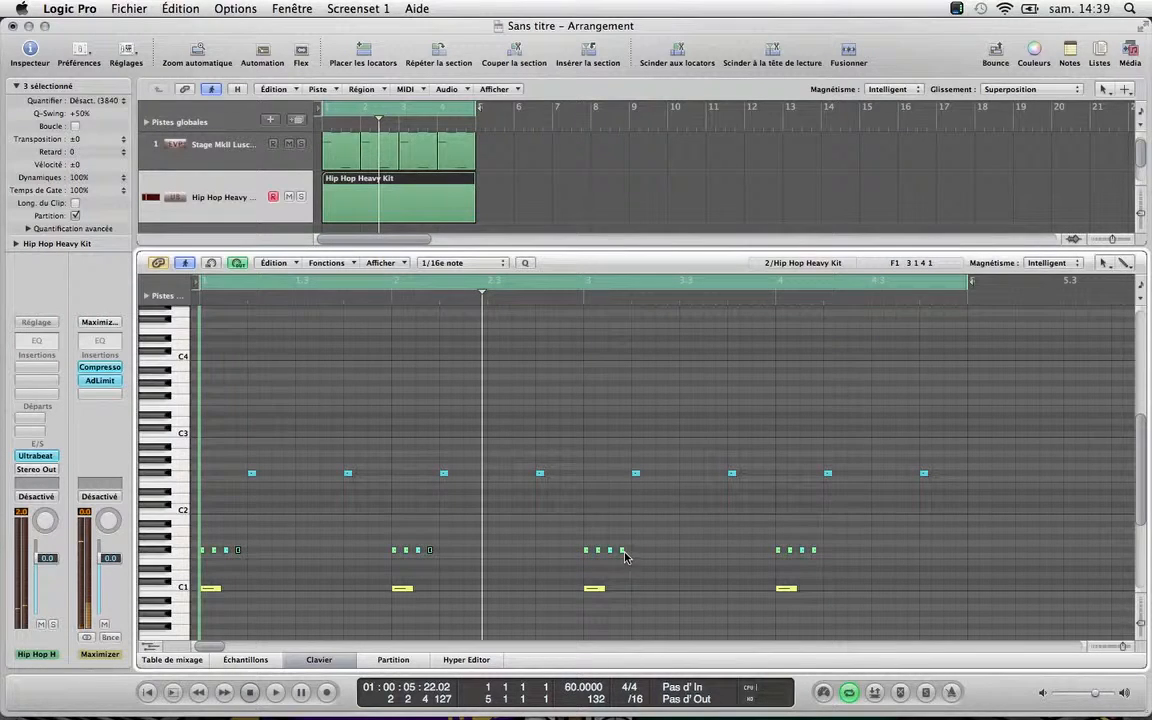
left_click(622, 550, "shift")
left_click(468, 660)
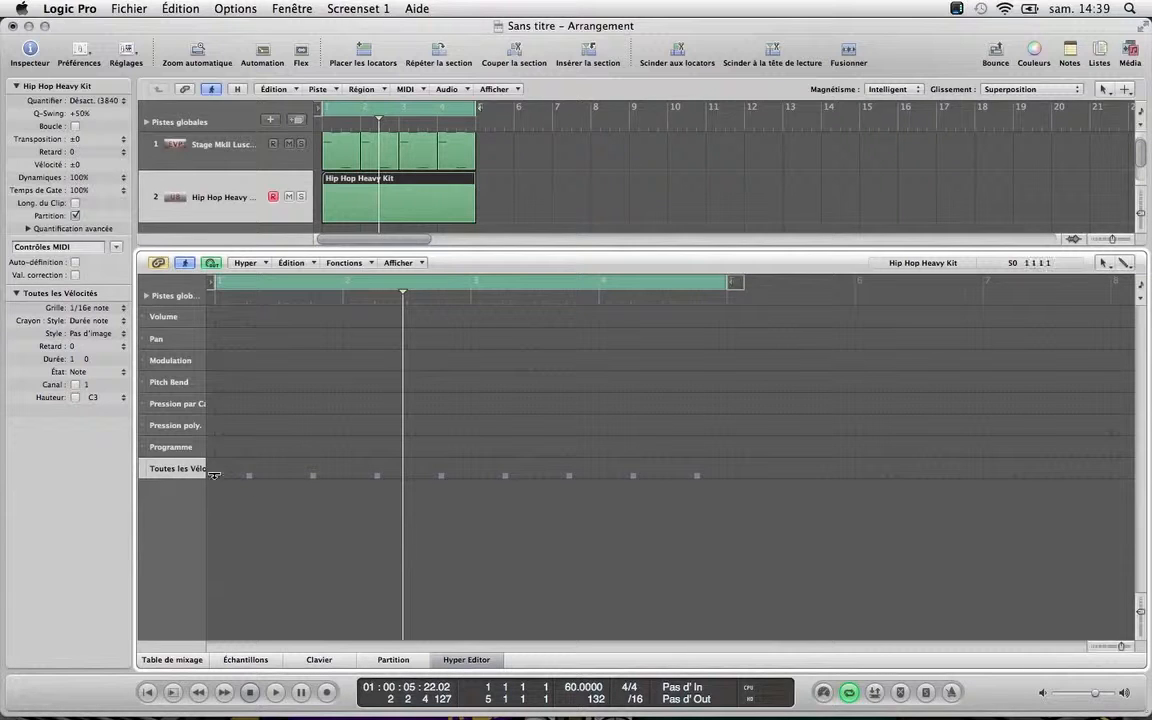
left_click(333, 666)
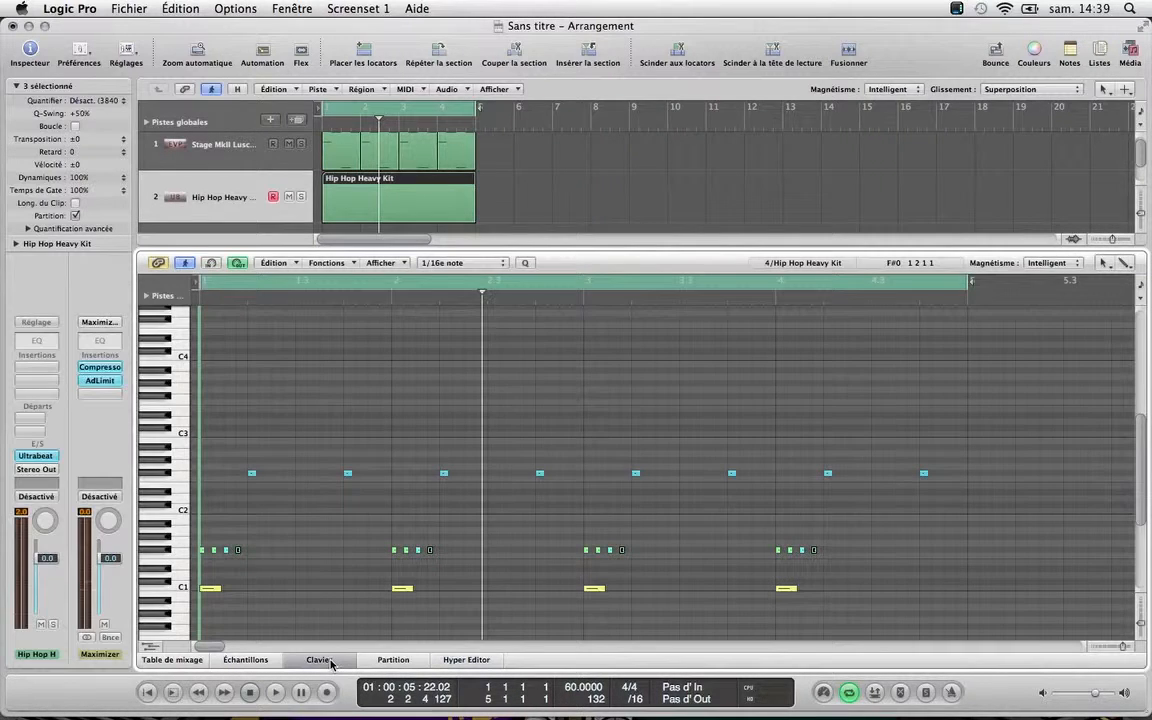
left_click(638, 538)
Separate the stacked Hip Hop Heavy Kit regions by moving the F#2 region to bar 6 and shifting the C1 region, then select the F#1 region
left_click(432, 200)
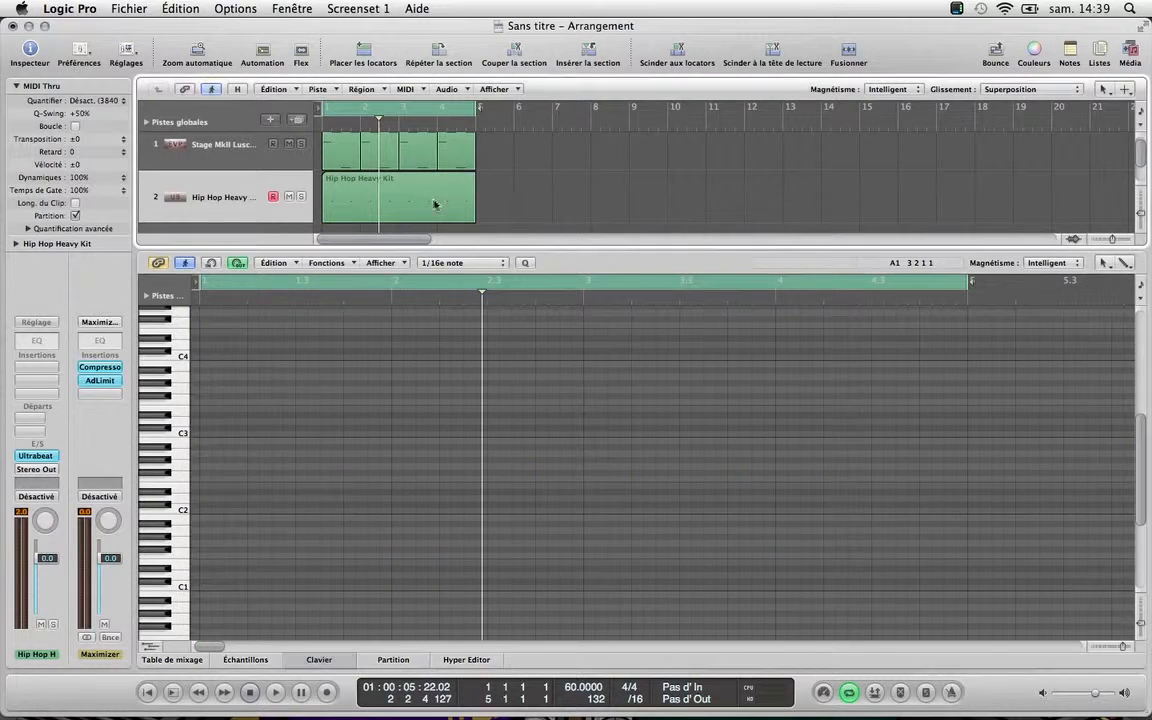
left_click(496, 200)
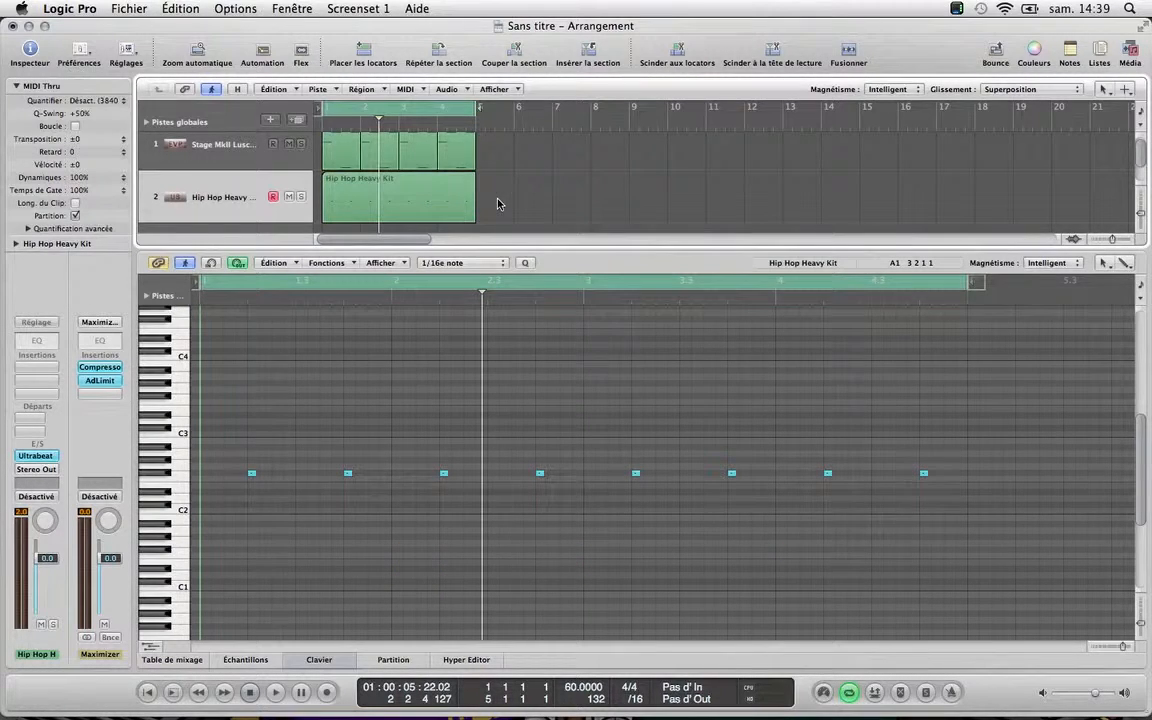
left_click_drag(450, 192, 648, 190)
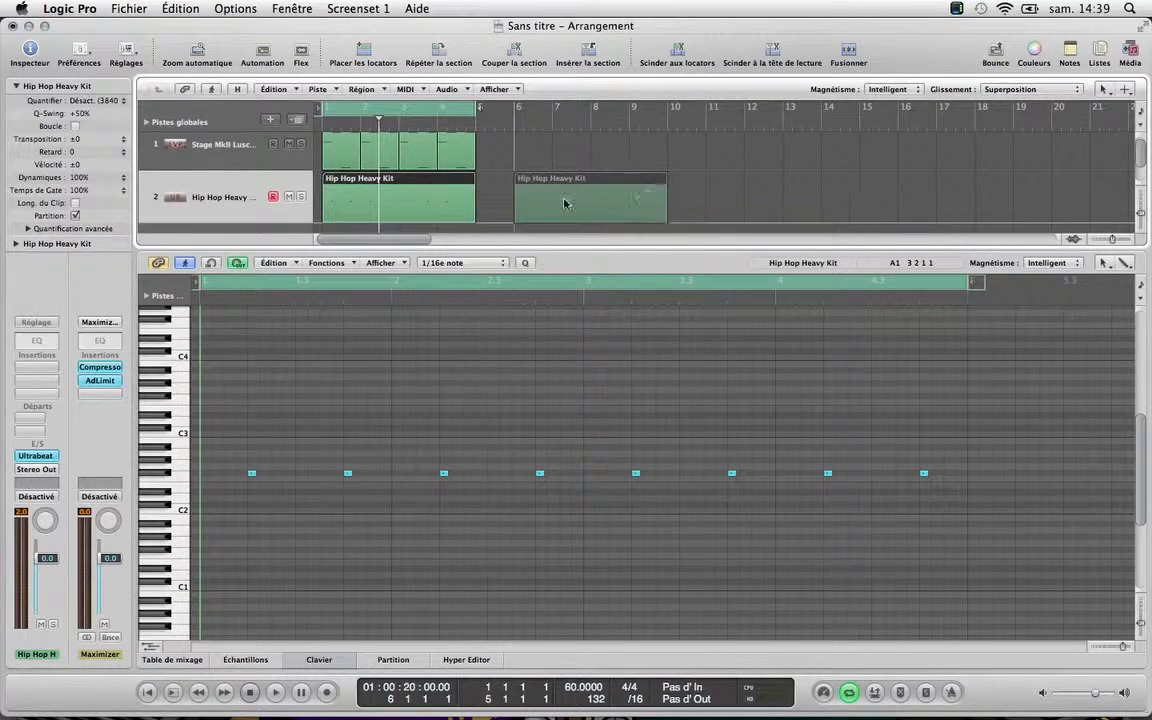
left_click(434, 204)
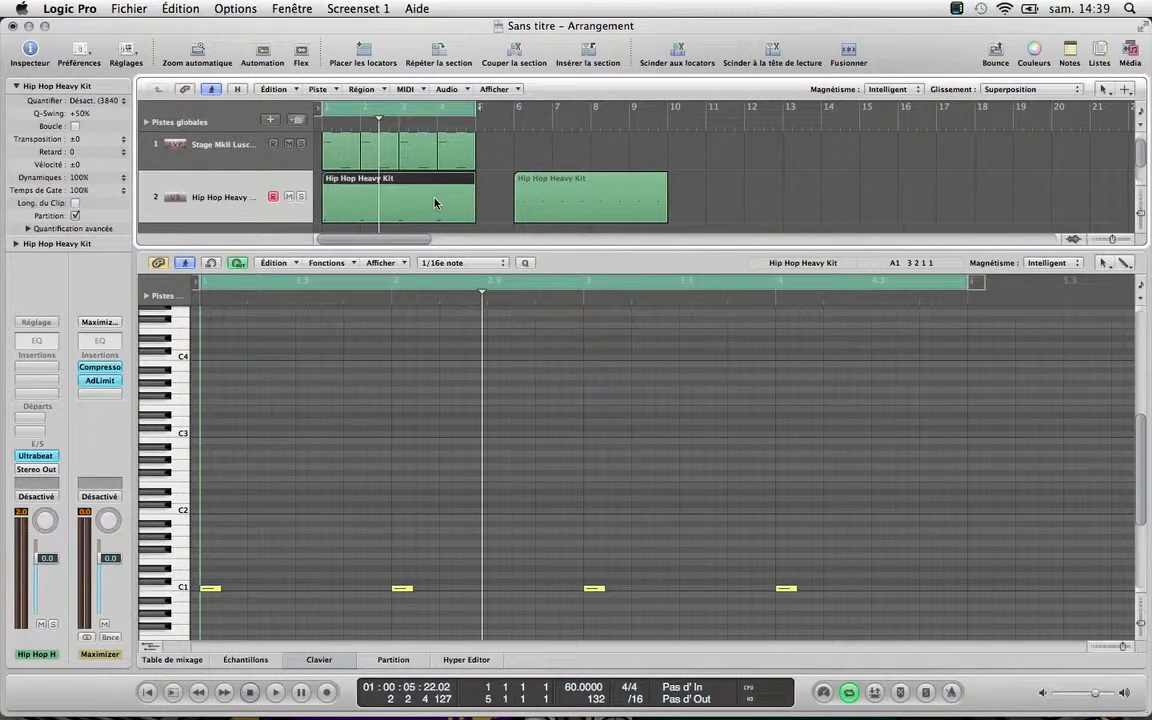
mouse_move(433, 203)
left_mouse_down()
mouse_move(432, 193)
mouse_move(735, 205)
mouse_move(406, 185)
mouse_move(430, 192)
left_mouse_up()
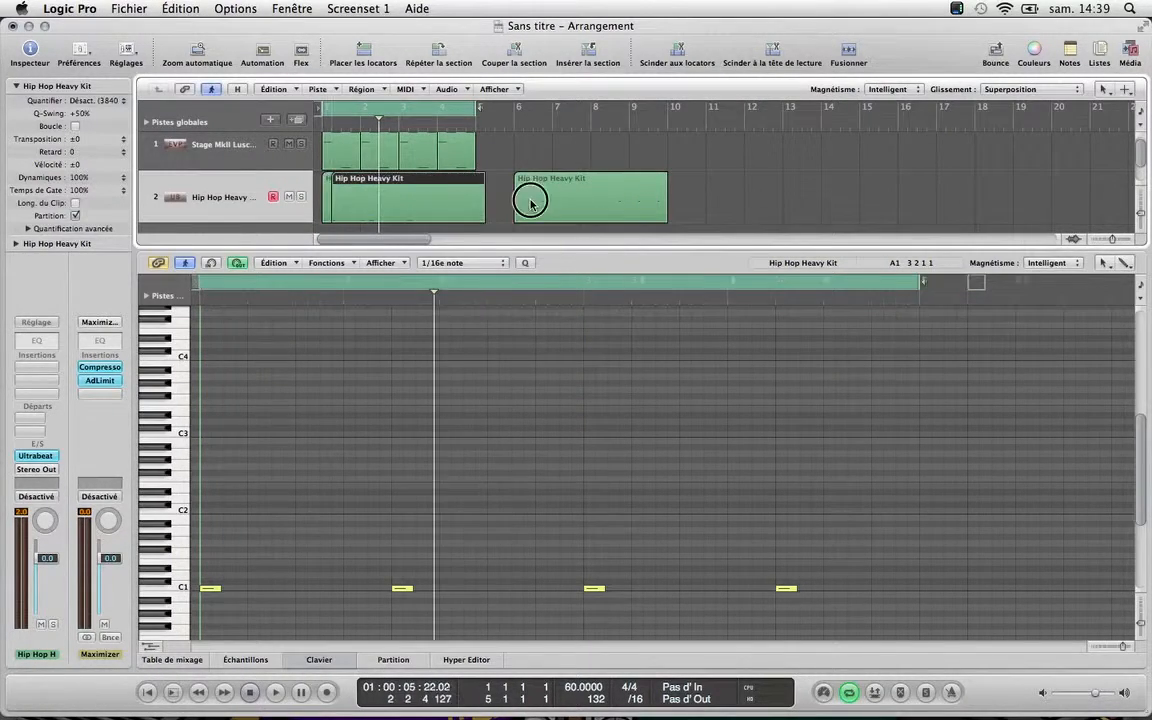
left_click(532, 198)
left_click(329, 201)
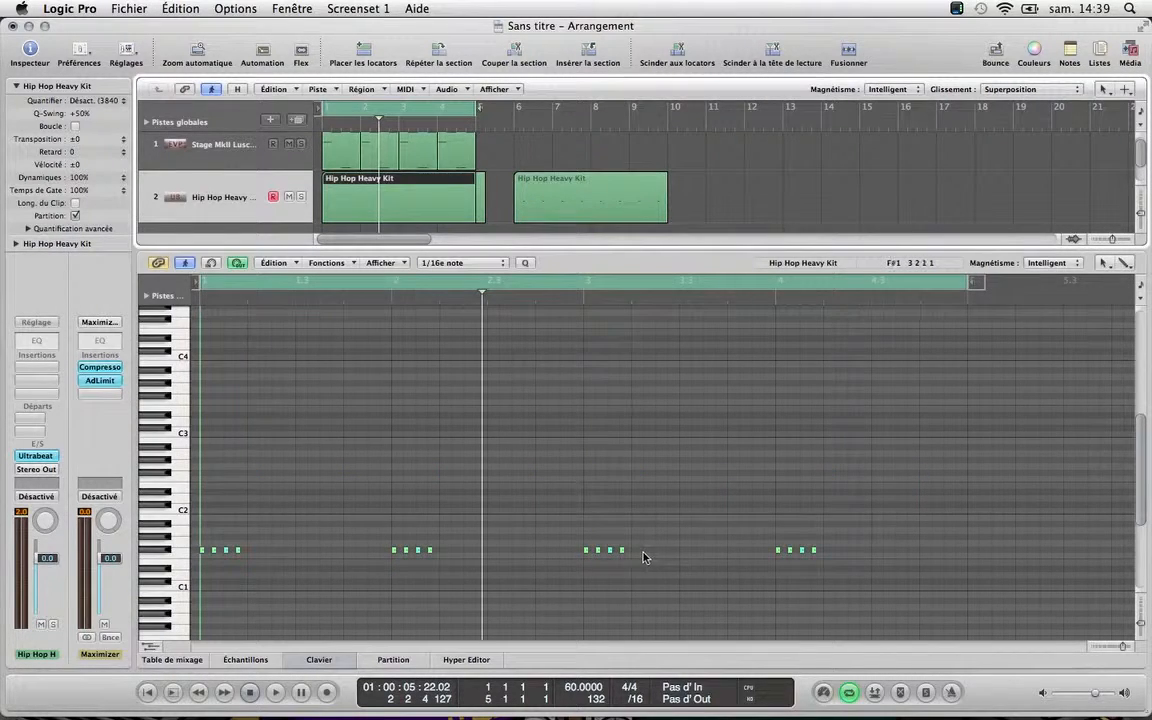
Lower the velocity of the fourth F#1 note in each of the four bars in the Hyper Editor
left_click(238, 552)
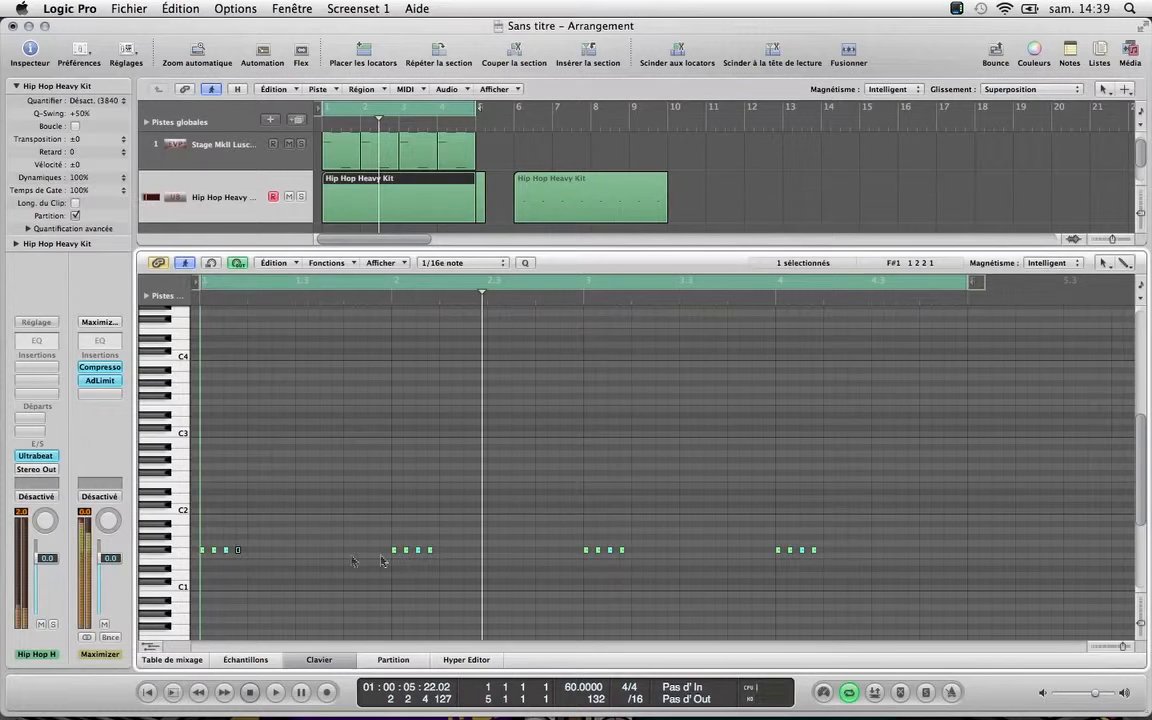
left_click(430, 552, "shift")
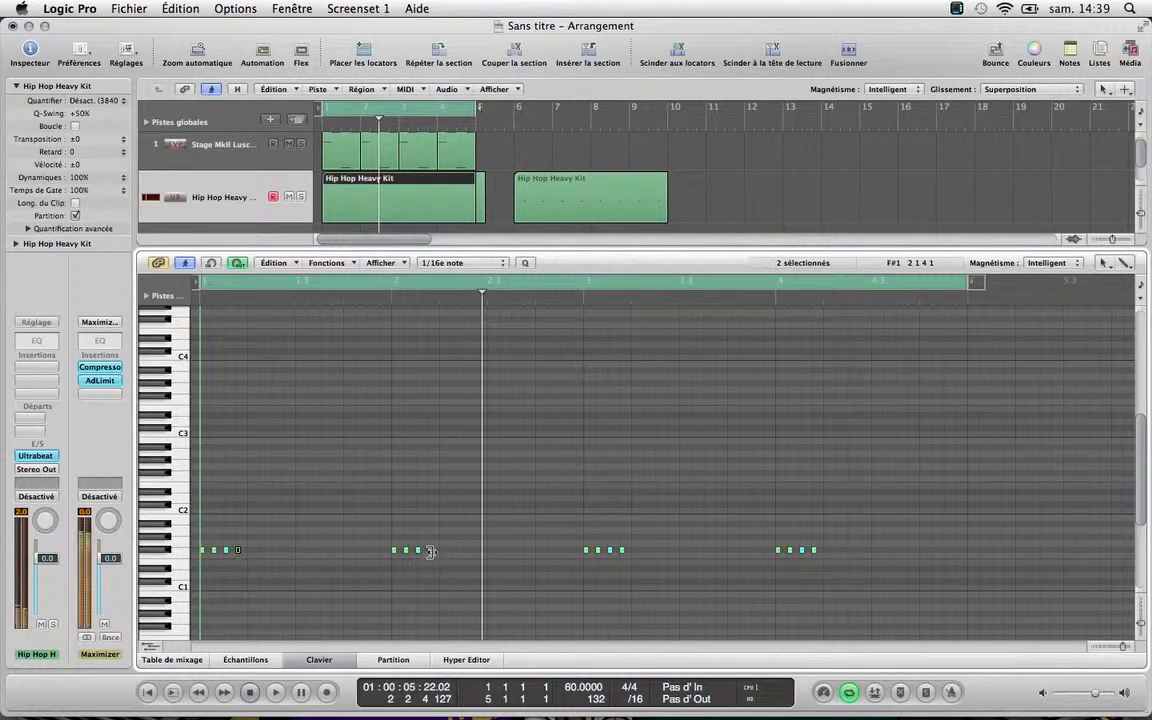
left_click(622, 550, "shift")
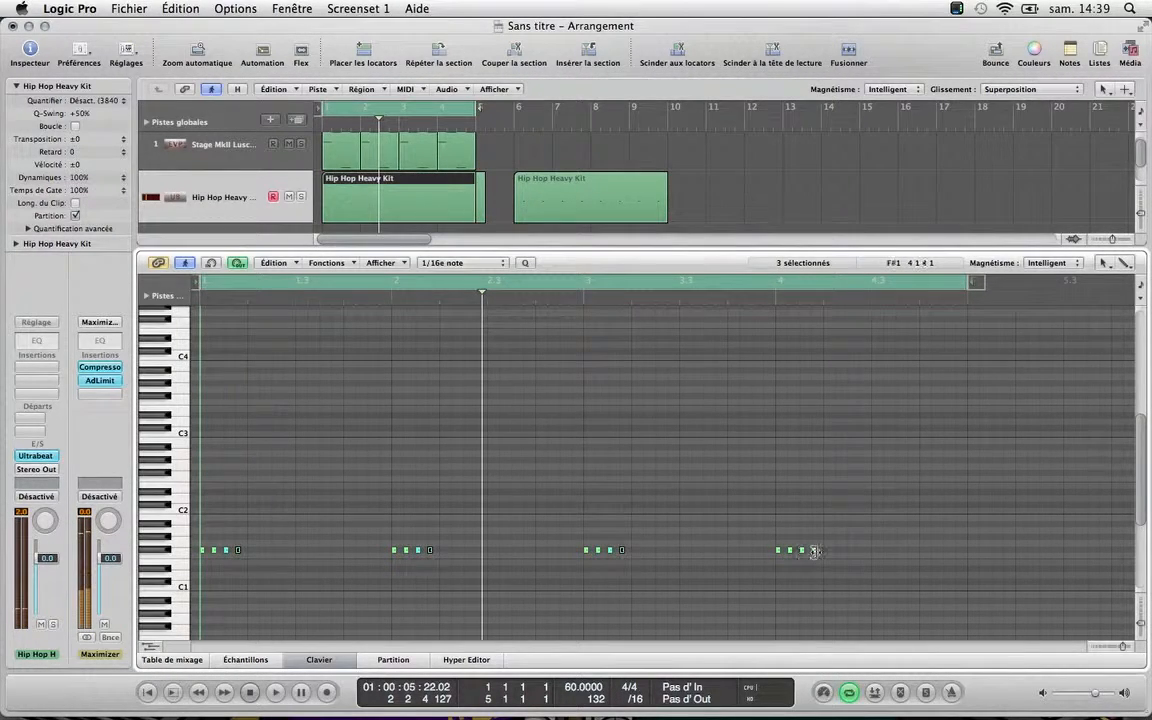
left_click(814, 550, "shift")
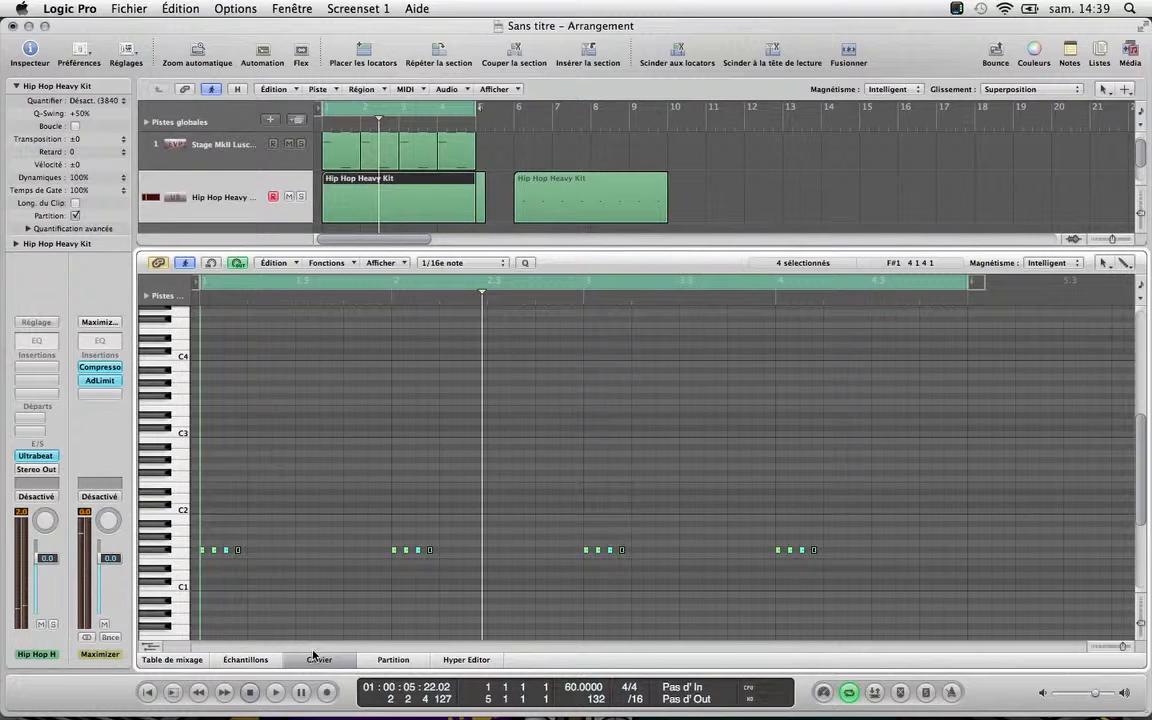
left_click(463, 661)
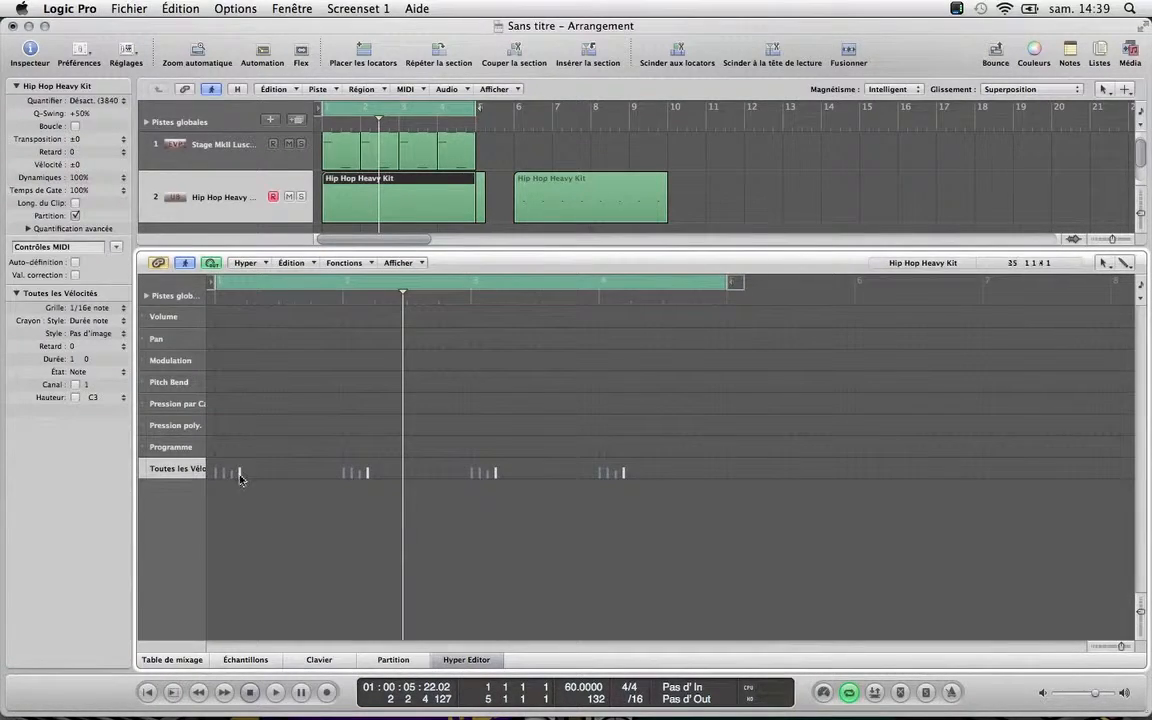
left_click_drag(240, 478, 245, 478)
Close the note editor and restack the displaced C1 and F#2 regions at bar 1
left_click(318, 661)
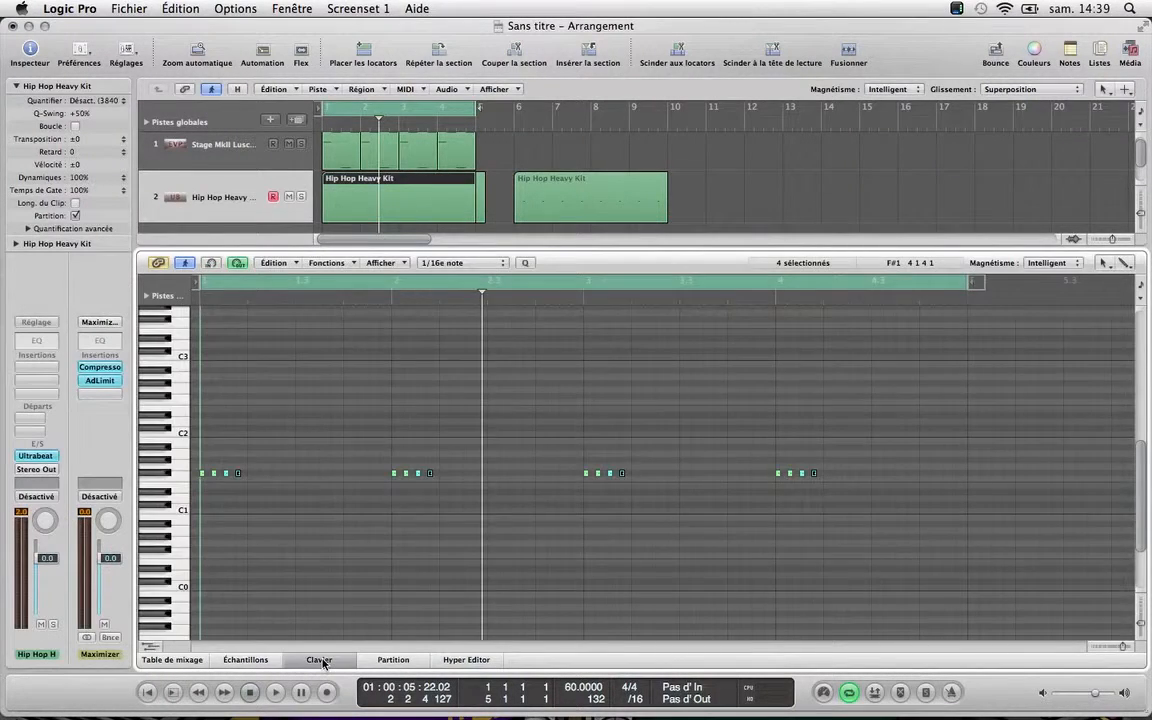
left_click(318, 661)
mouse_move(434, 221)
left_mouse_down()
mouse_move(424, 221)
mouse_move(433, 227)
left_mouse_up()
left_click_drag(589, 216, 445, 210)
left_click(495, 213)
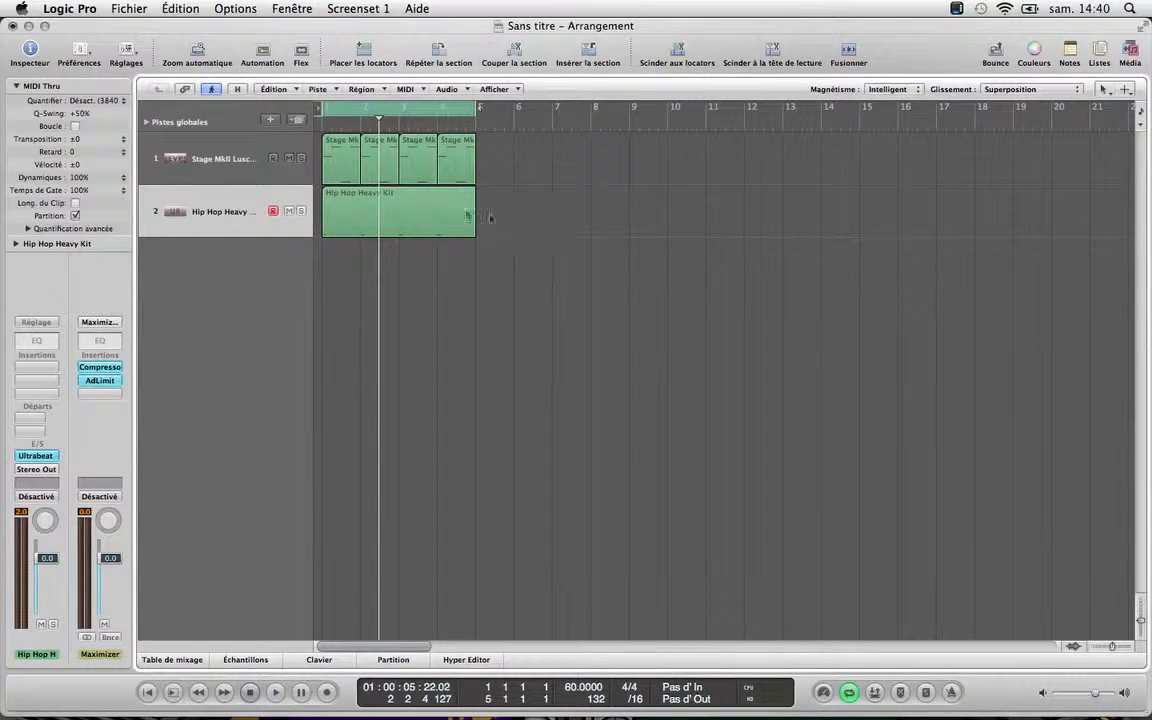
Play the loop from bar 1 to hear the softened F#1 notes
left_click(460, 201)
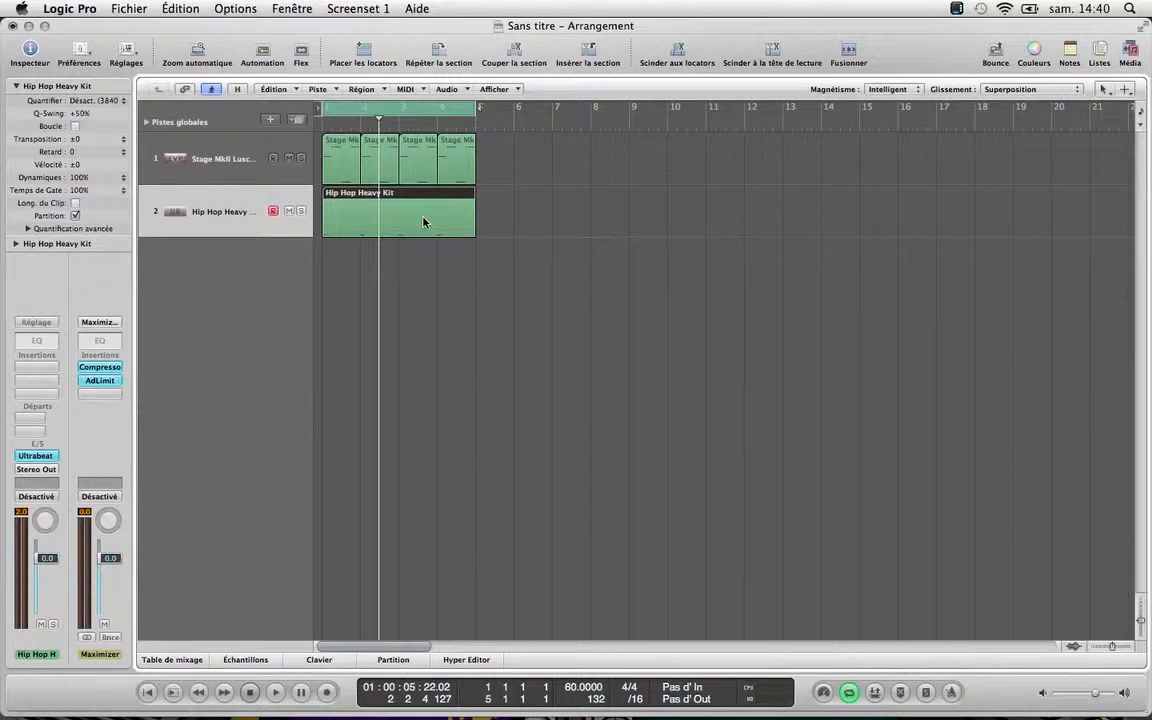
key("Return")
key("space")
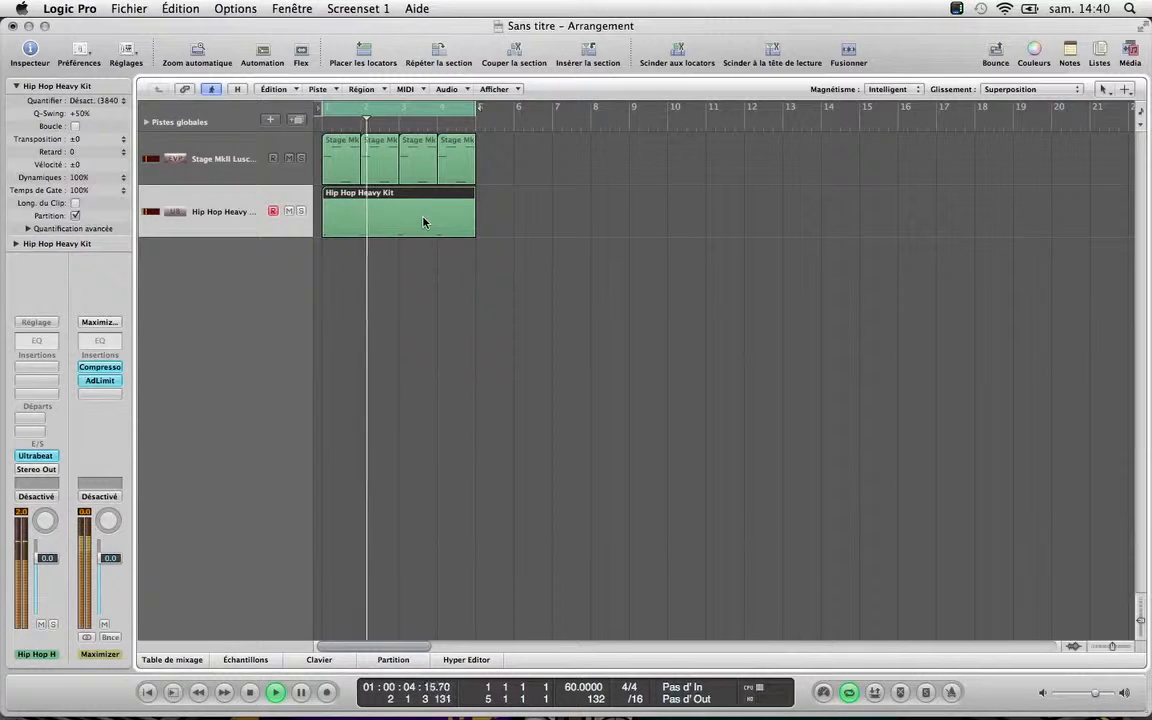
key("space")
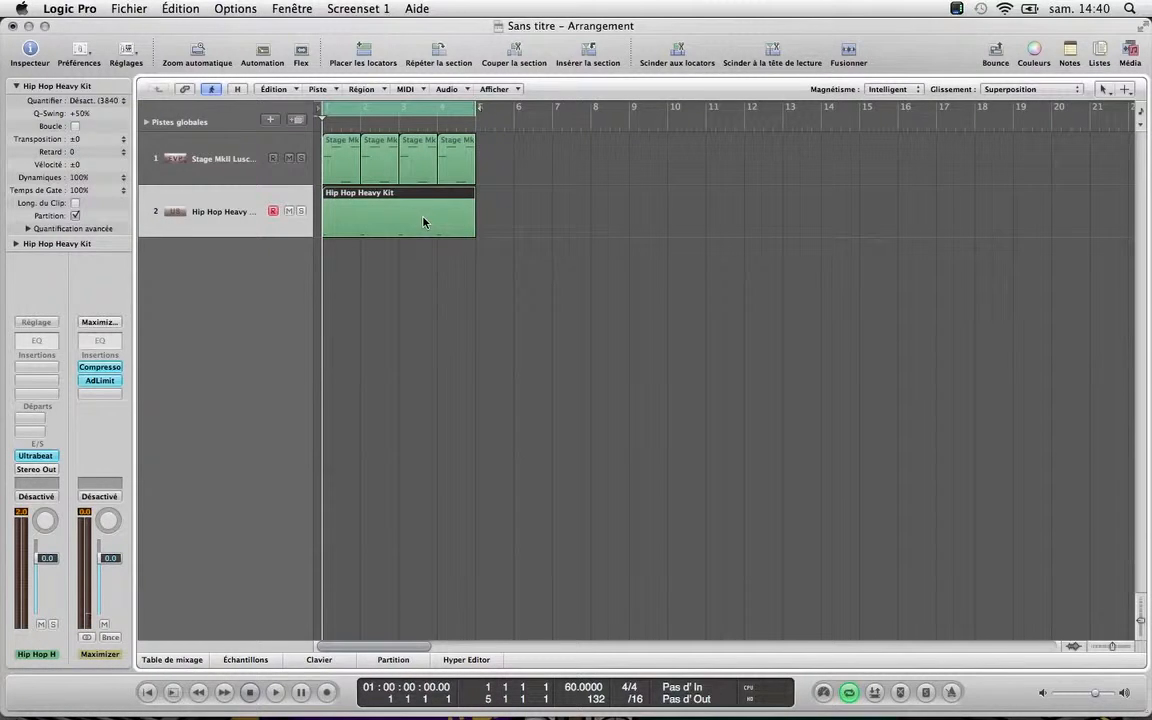
Record an E2 hit leading into bar 3 on the Hip Hop Heavy Kit track and shorten it to end just after bar 3 starts
left_click(326, 692)
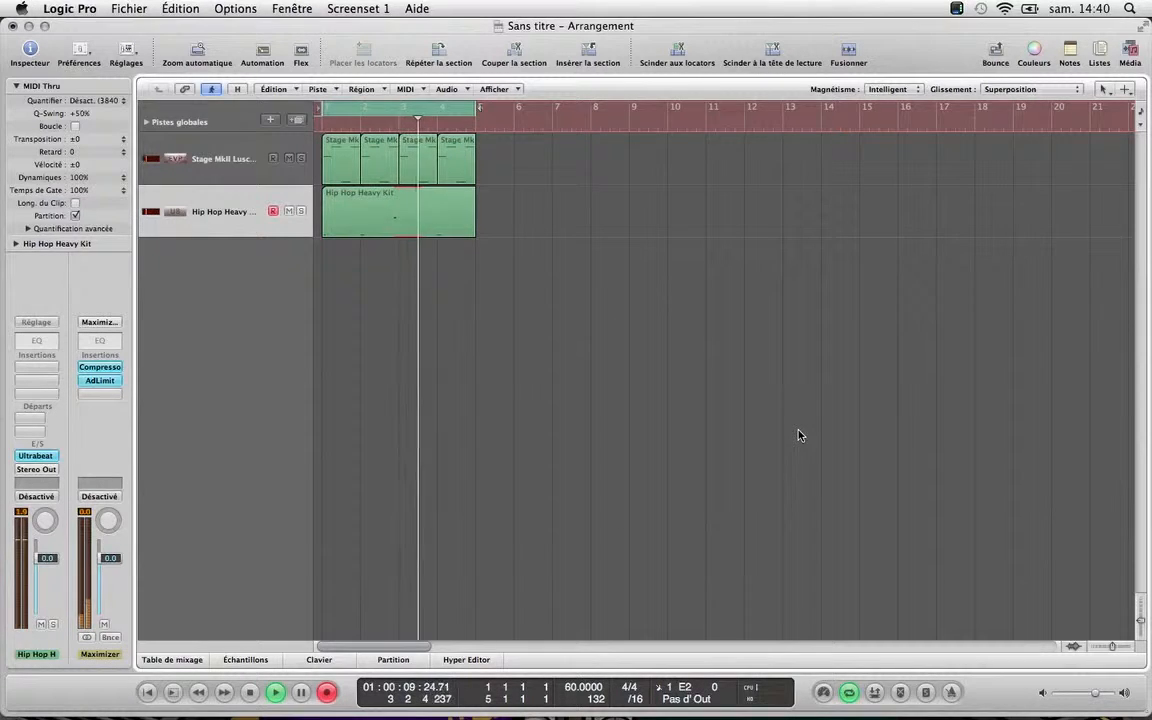
key("space")
double_click(371, 205)
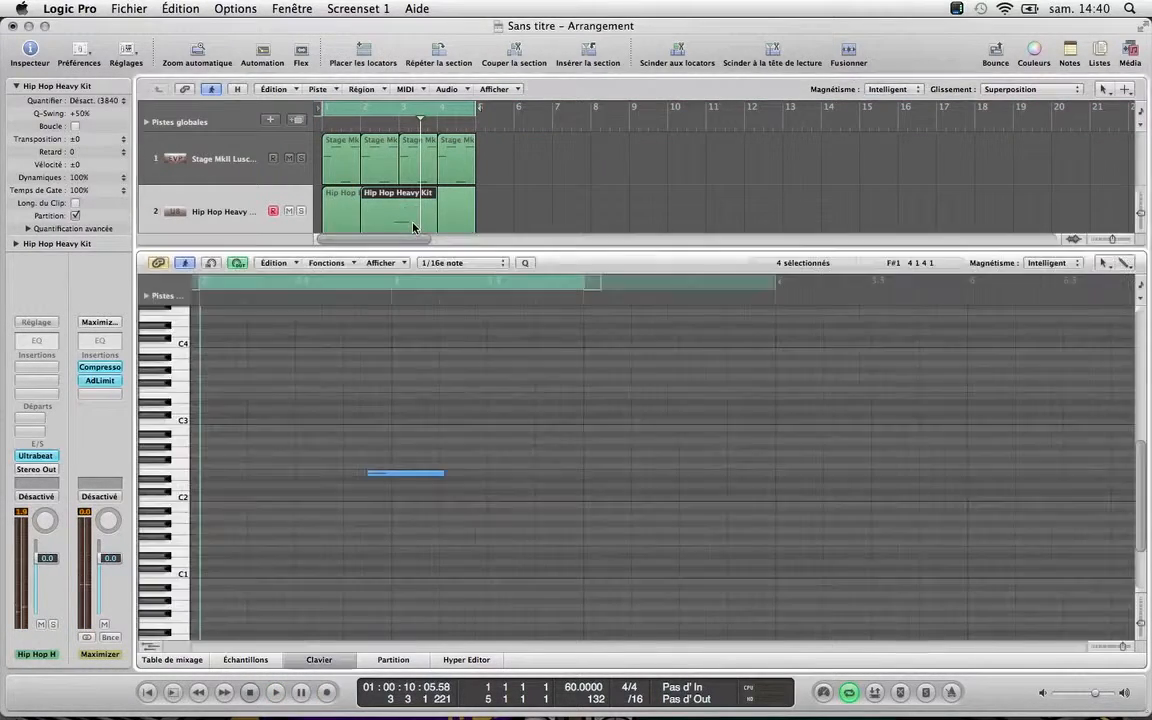
left_click(408, 479)
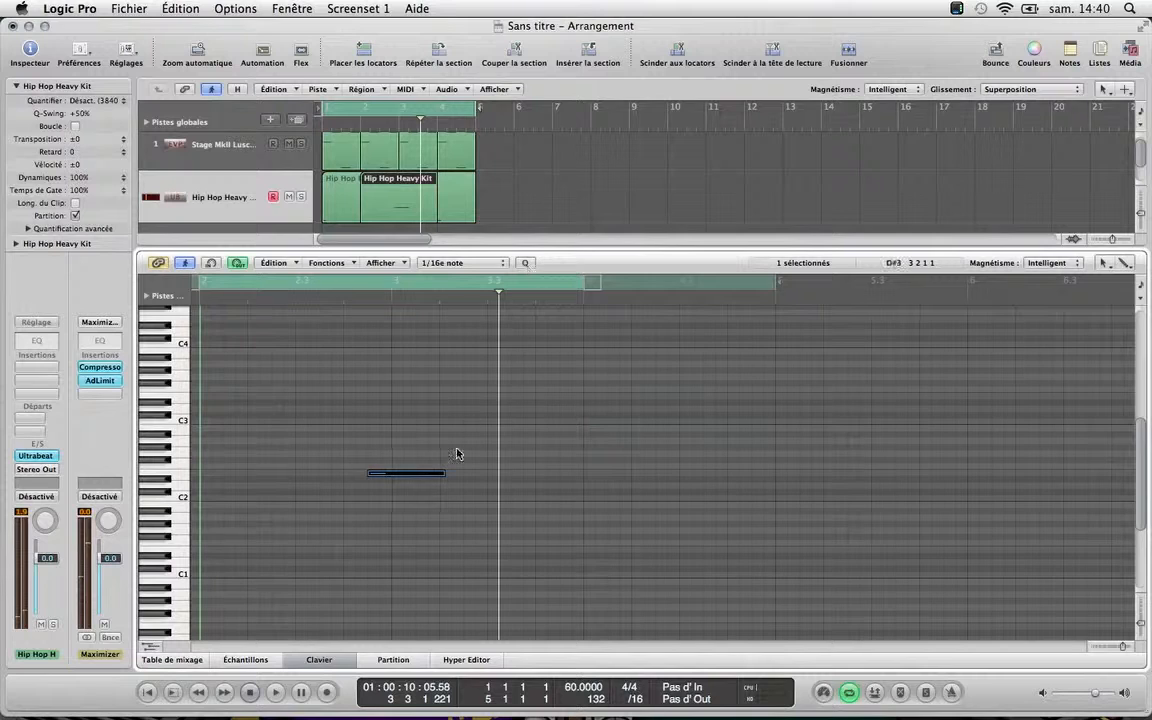
left_click_drag(440, 475, 406, 483)
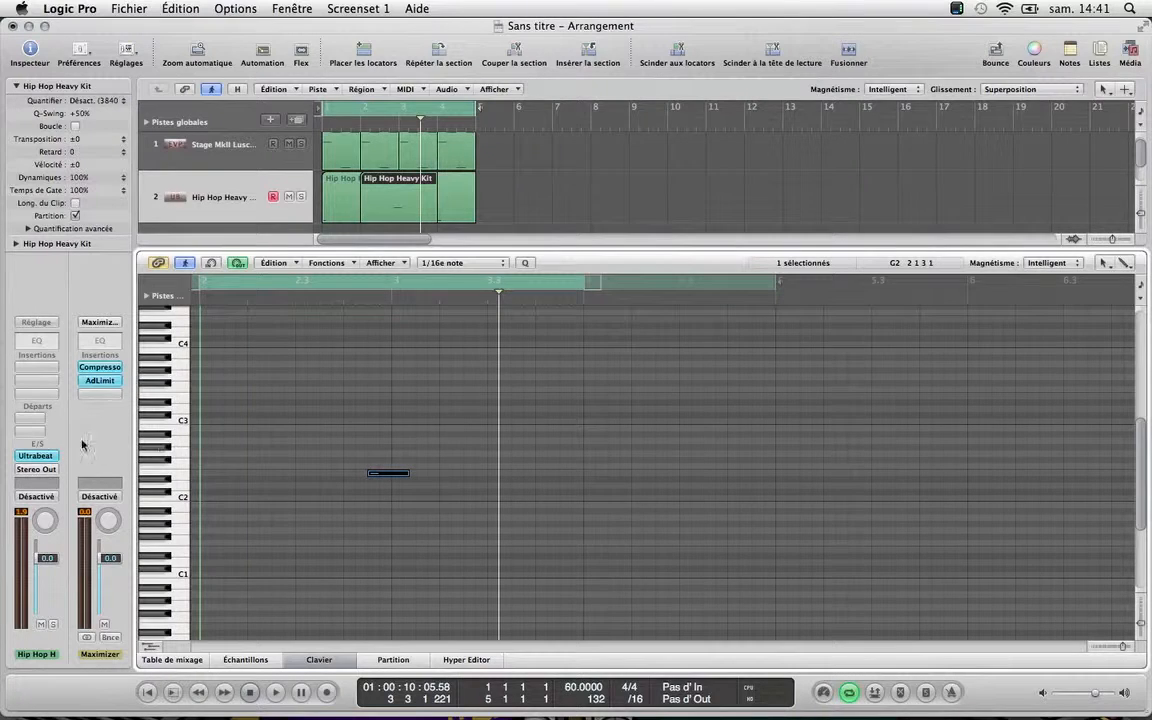
Examine the Hip Hop Heavy Kit in the Ultrabeat instrument window, then return to the recorded note
left_click(35, 455)
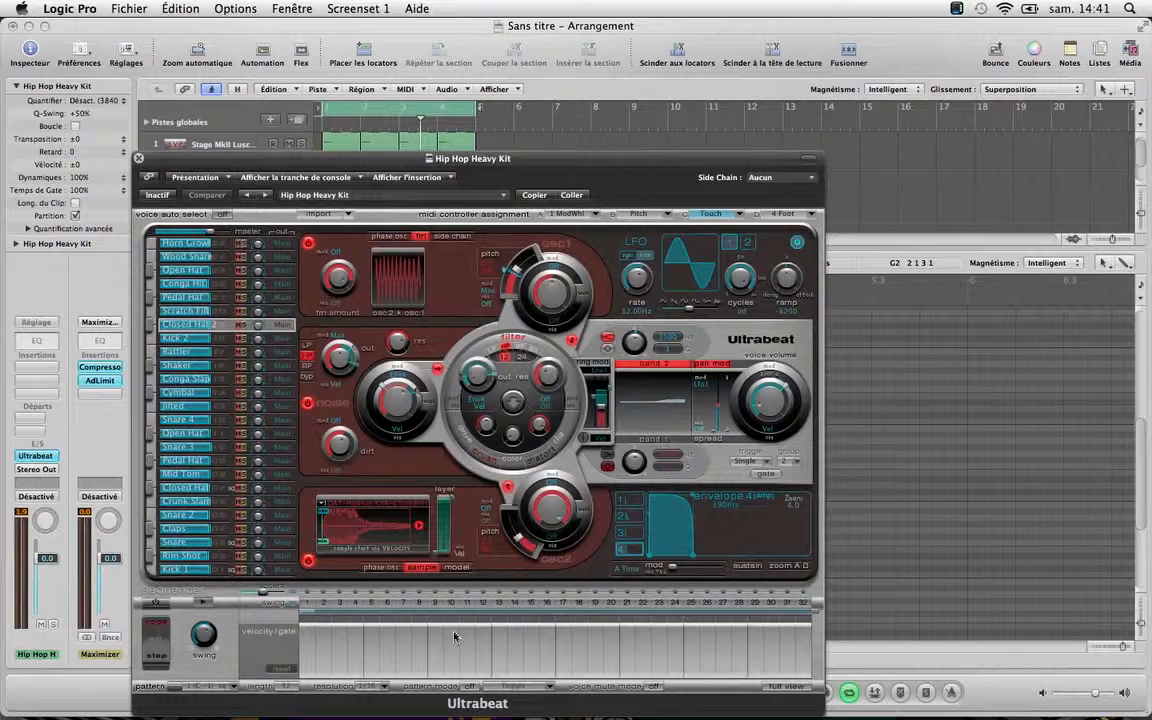
left_click(138, 158)
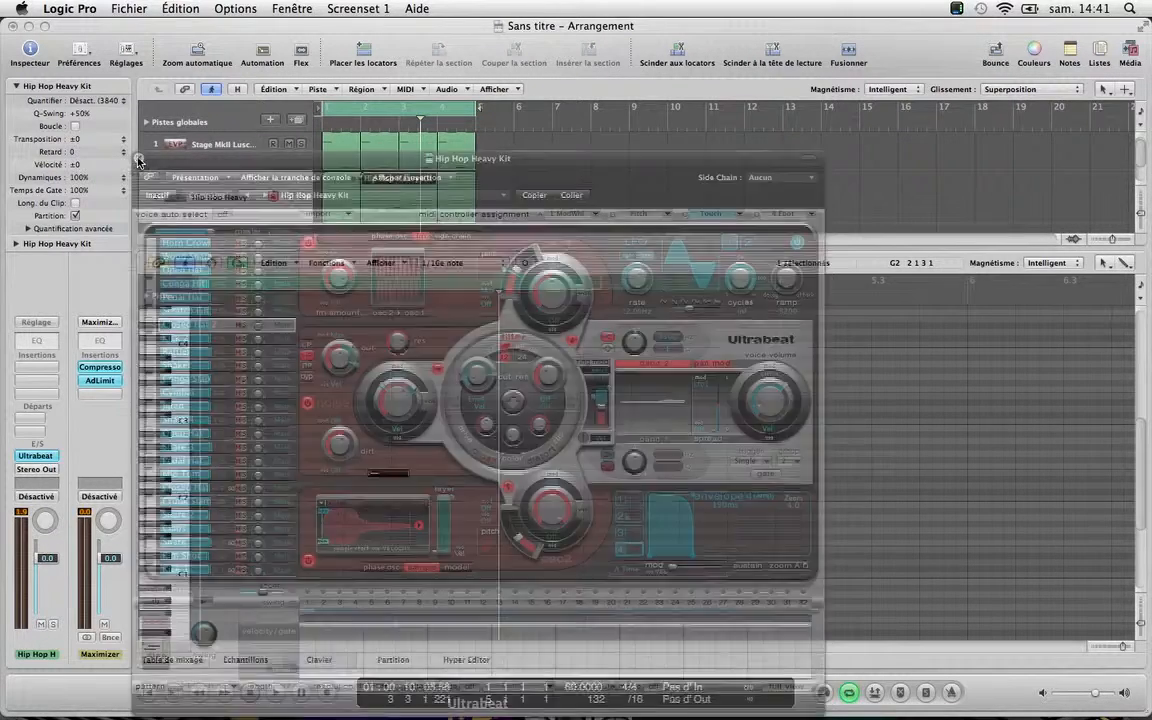
left_click(367, 491)
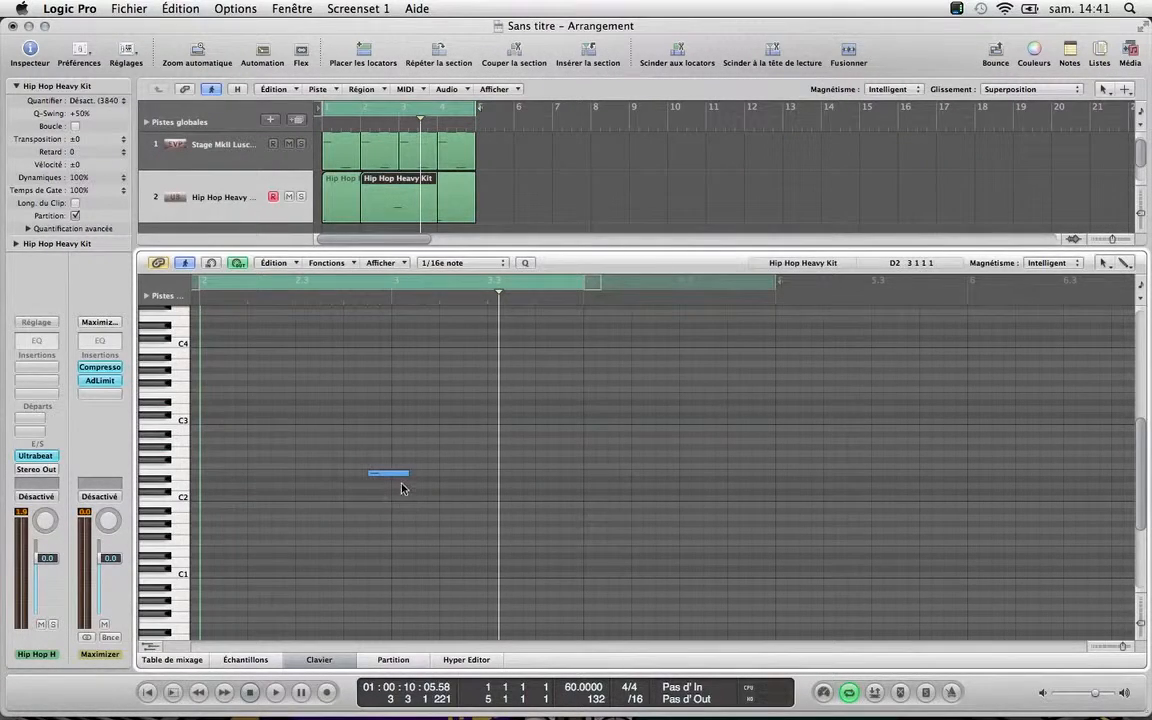
Play the loop from bar 1 with the new E2 hit and view its velocity in the Hyper Editor
key("Return")
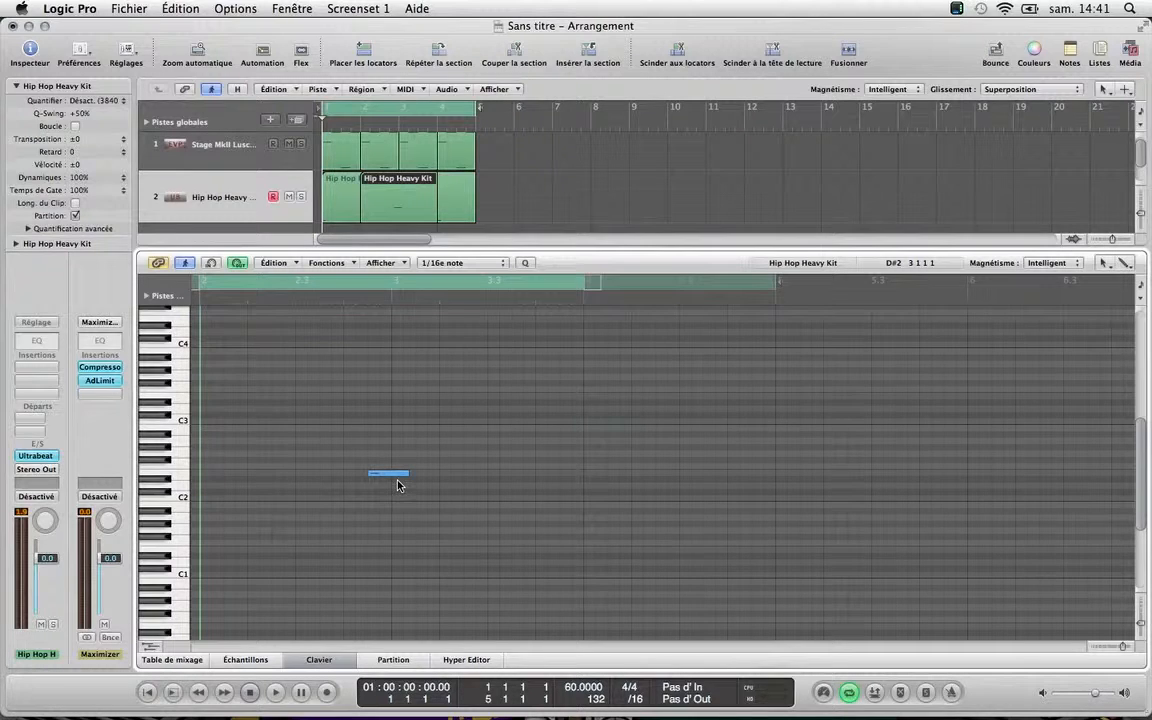
key("space")
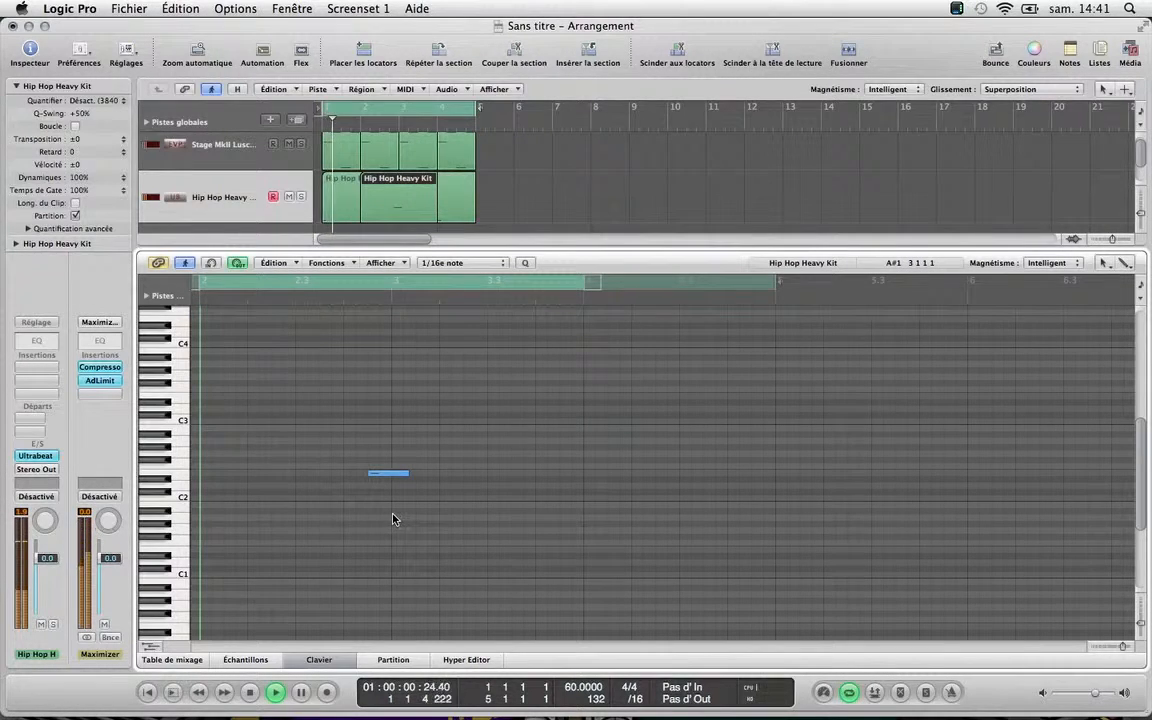
left_click(382, 474)
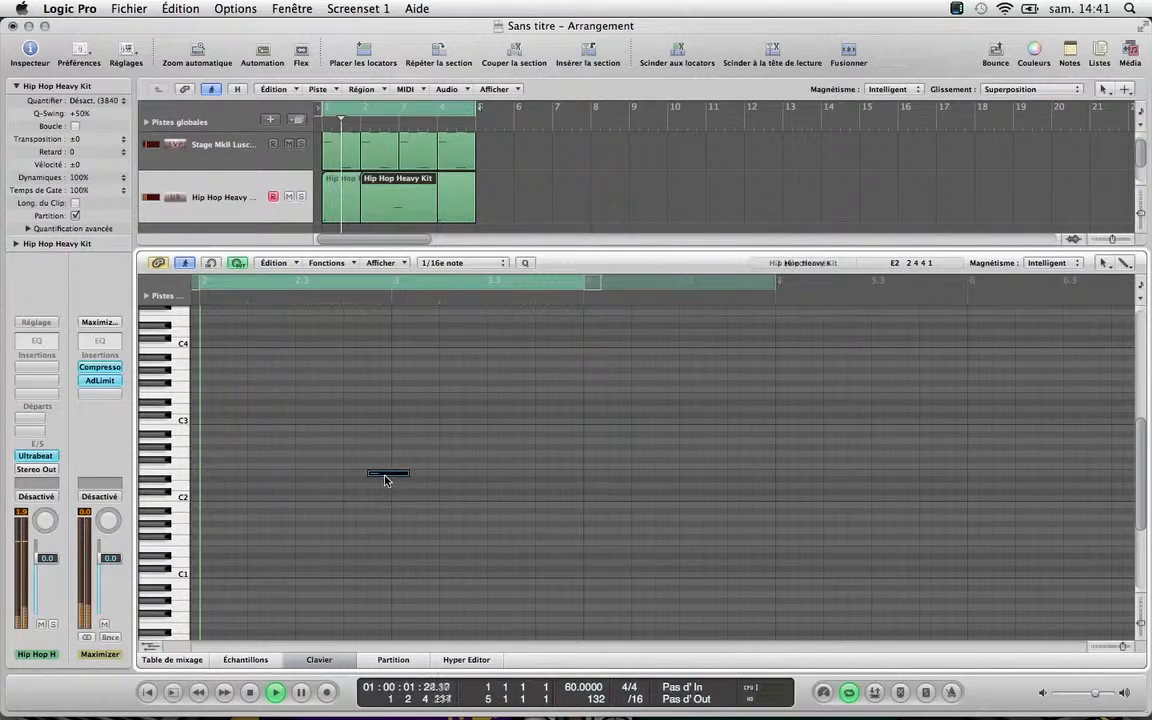
left_click(453, 661)
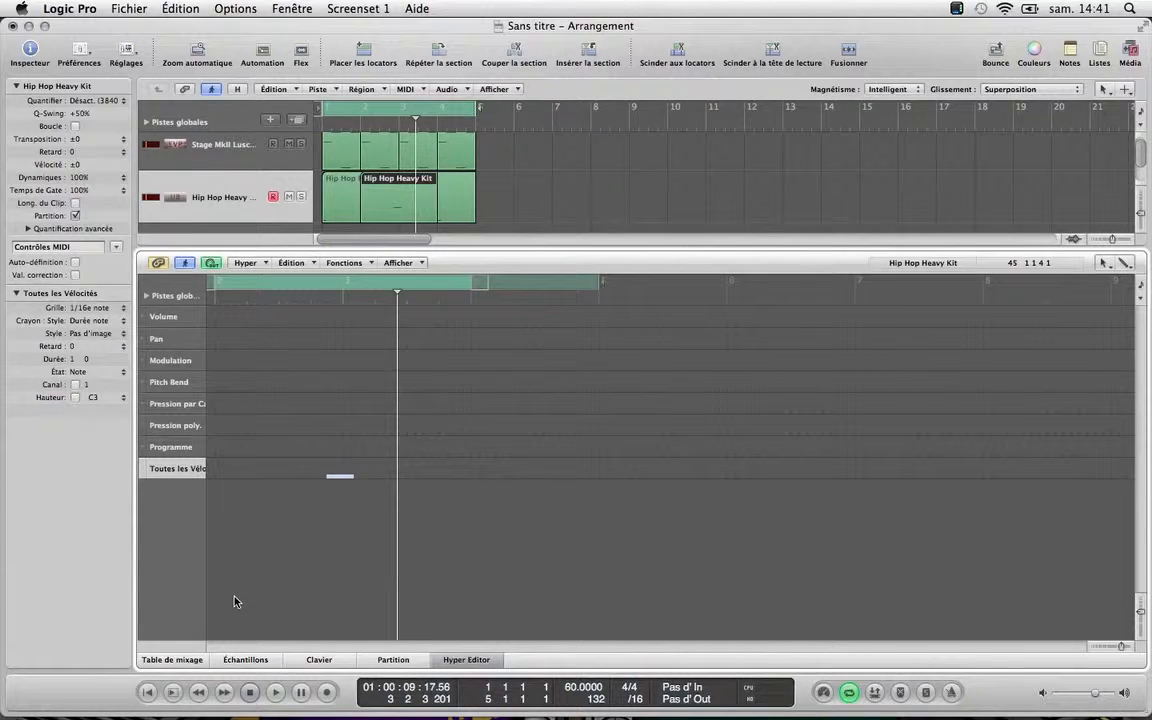
left_click(513, 214)
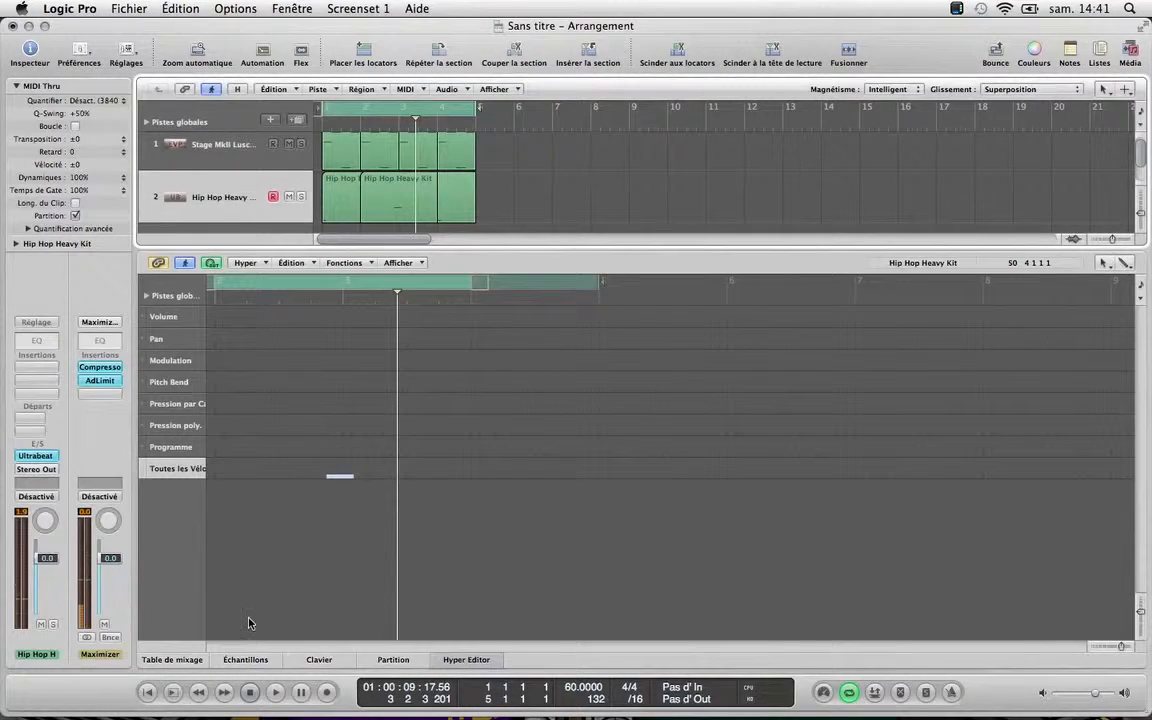
Hide the lower editor and the inspector, and merge all stacked Hip Hop Heavy Kit regions into one region
left_click(172, 660)
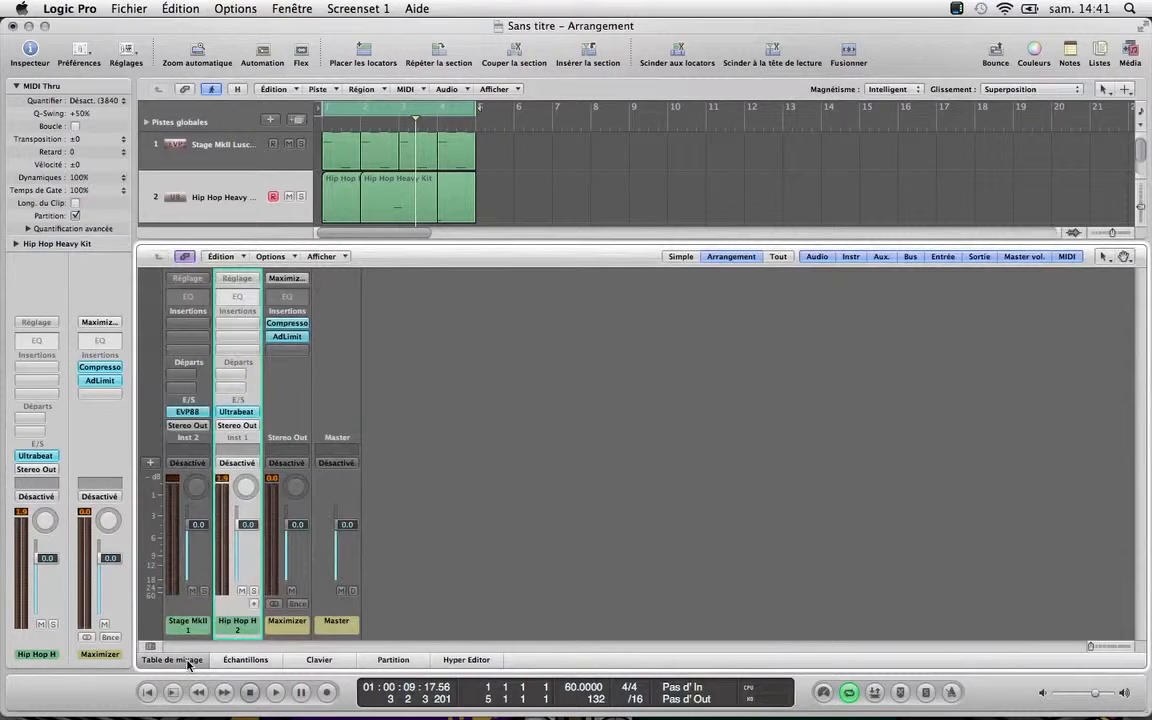
key("x")
key("i")
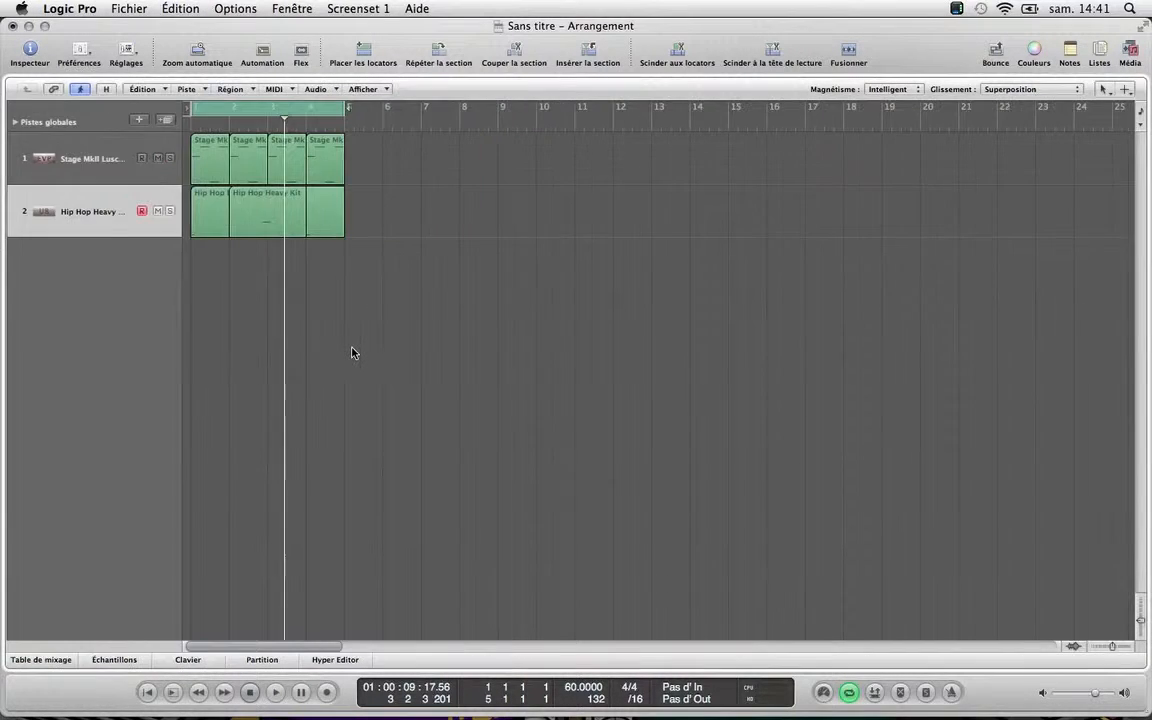
left_click_drag(423, 217, 206, 231)
key("equal")
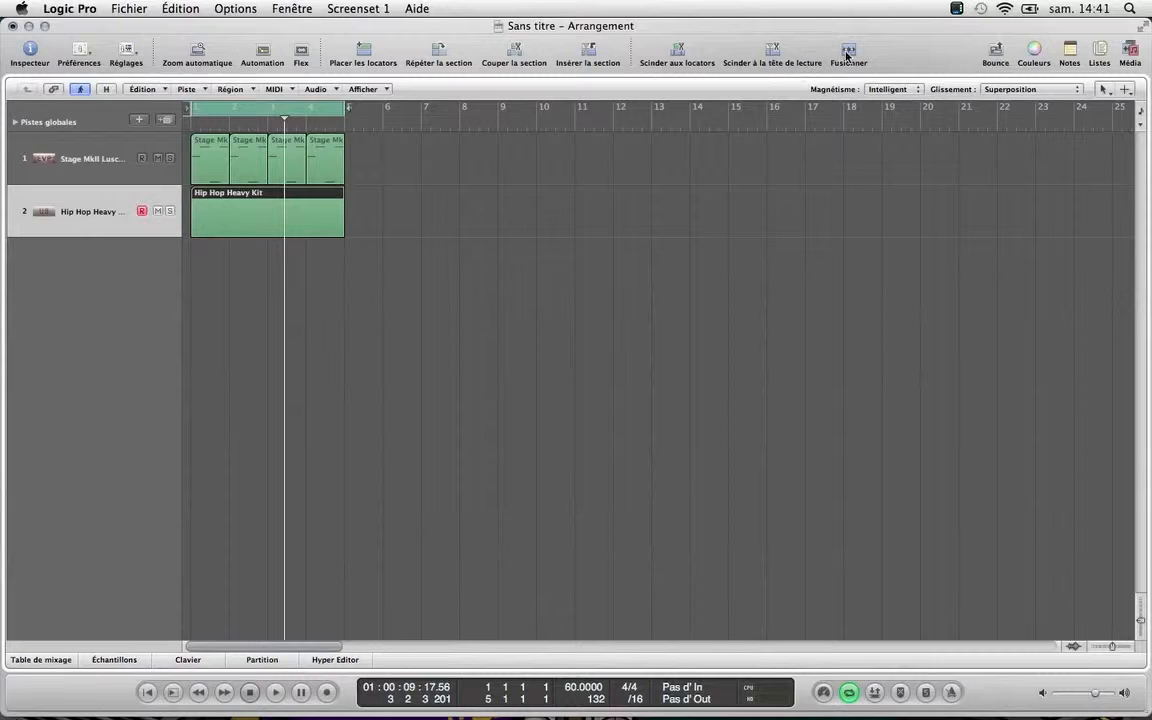
View the merged Hip Hop Heavy Kit region's notes in the piano roll, play the loop, and close the editor
double_click(304, 222)
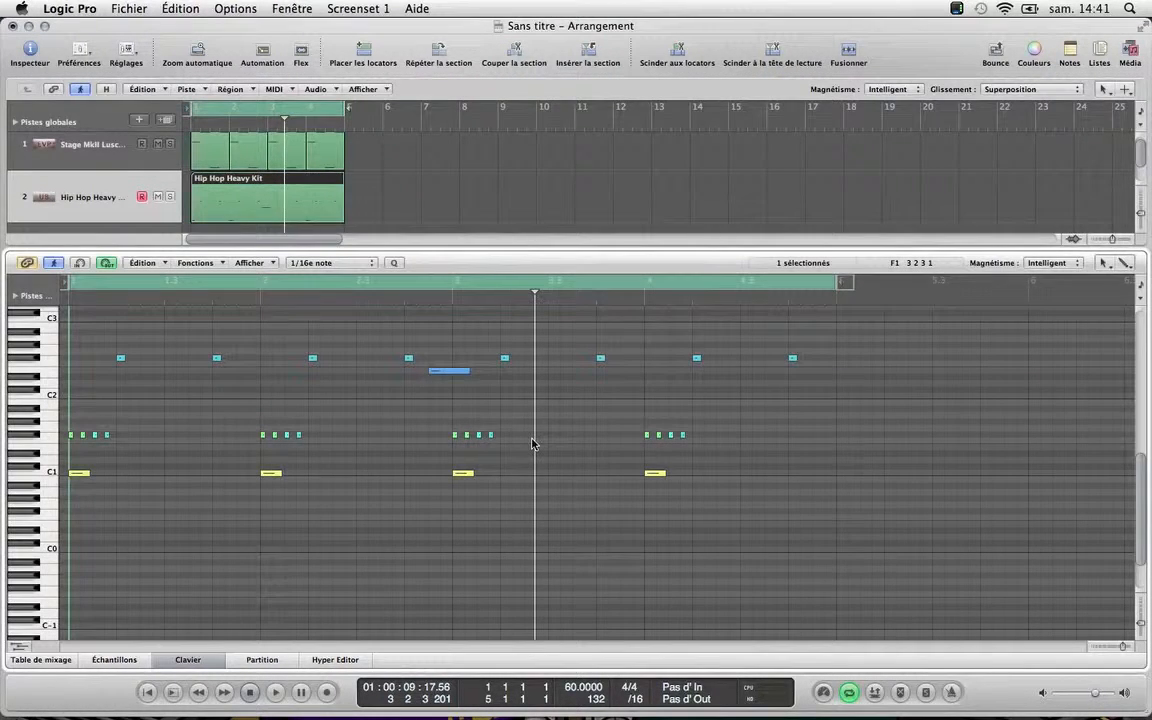
key("space")
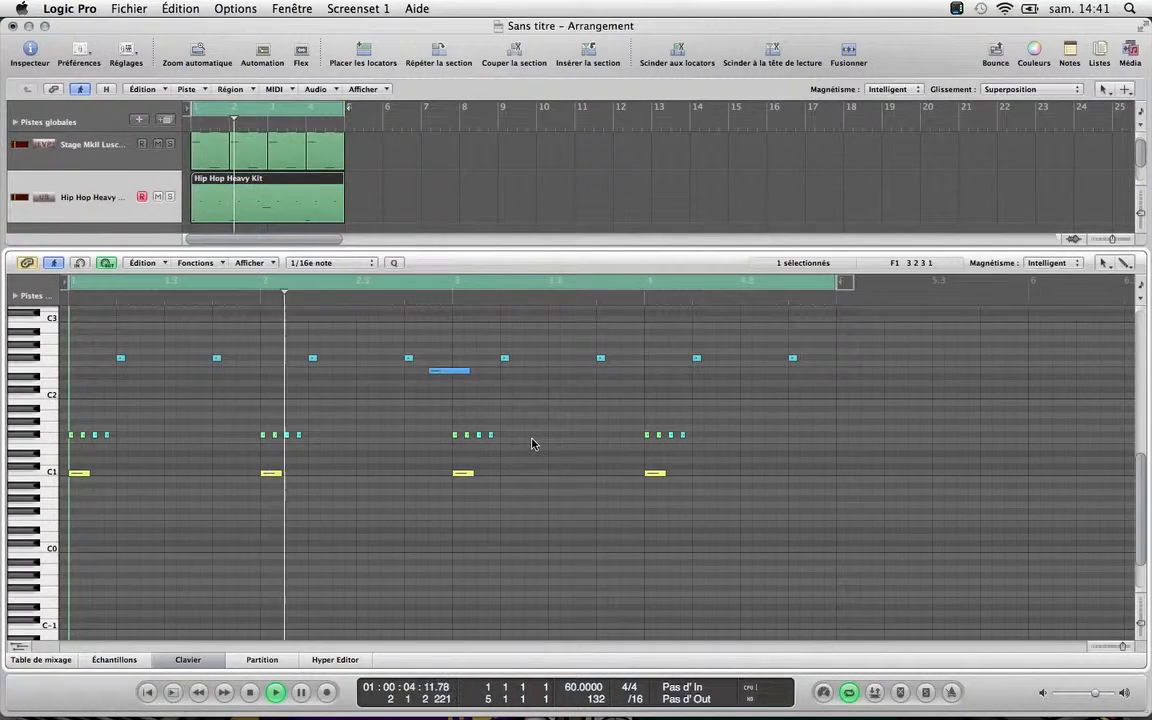
left_click(41, 659)
left_click(41, 659)
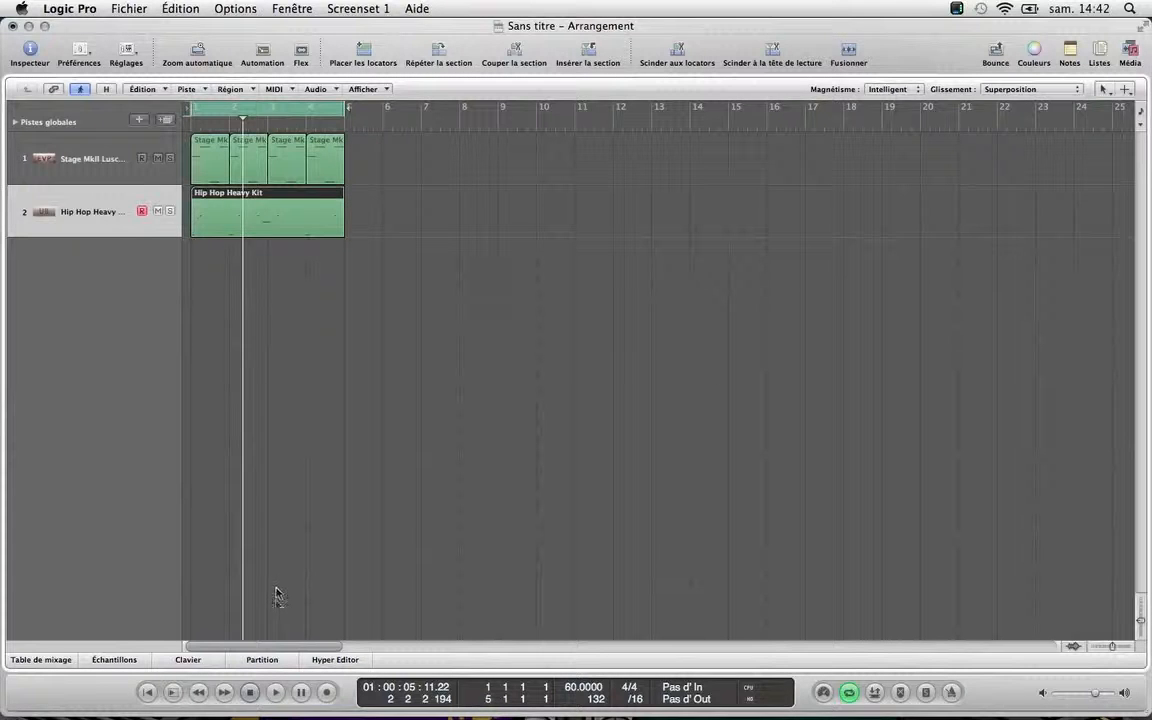
Record extra C1 kick hits before bar 2, before bar 4 and at the end of bar 4 on the Hip Hop Heavy Kit track
left_click(251, 698)
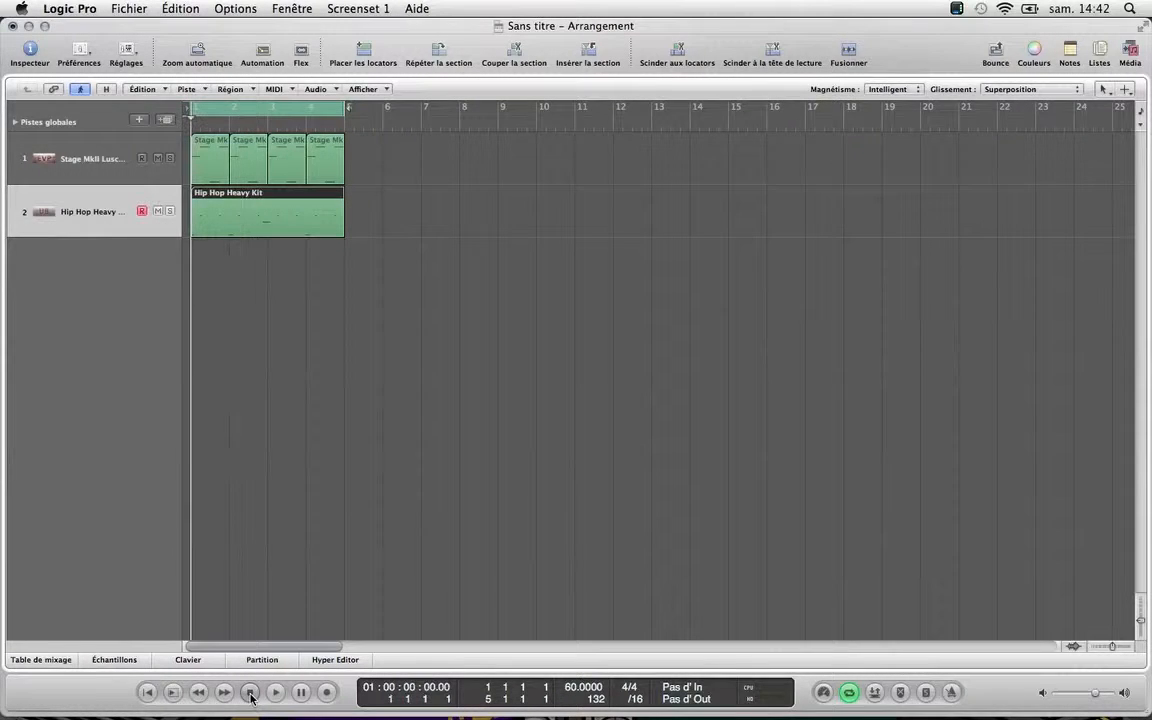
left_click(328, 693)
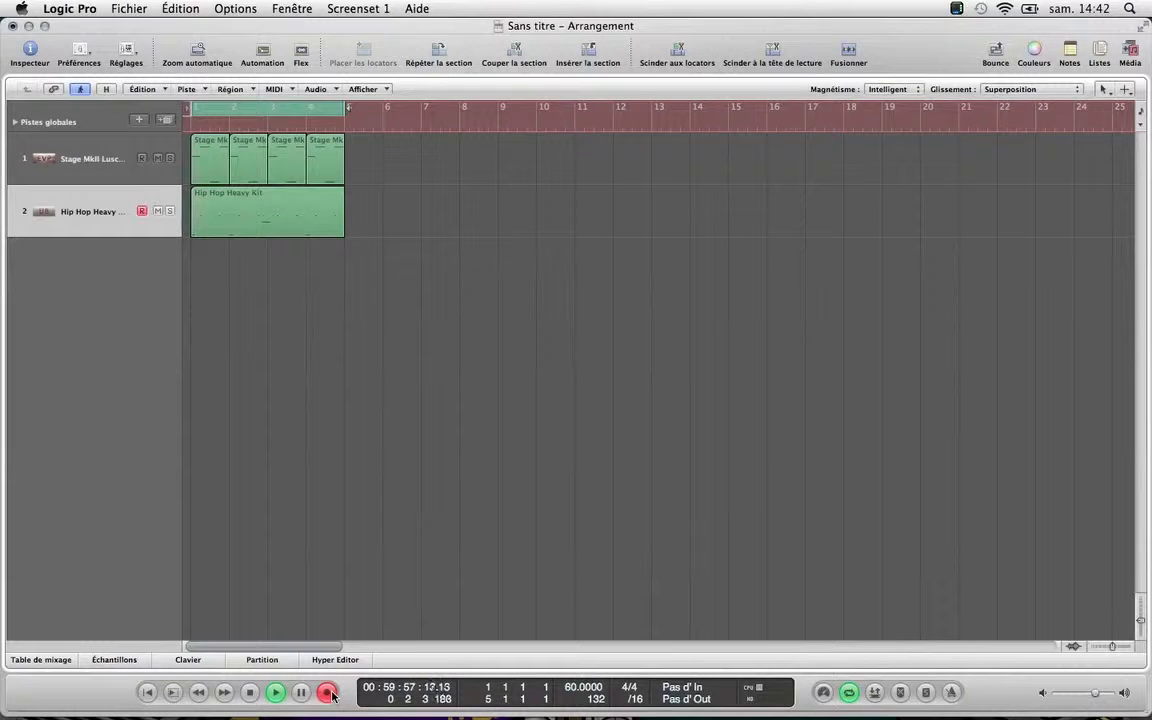
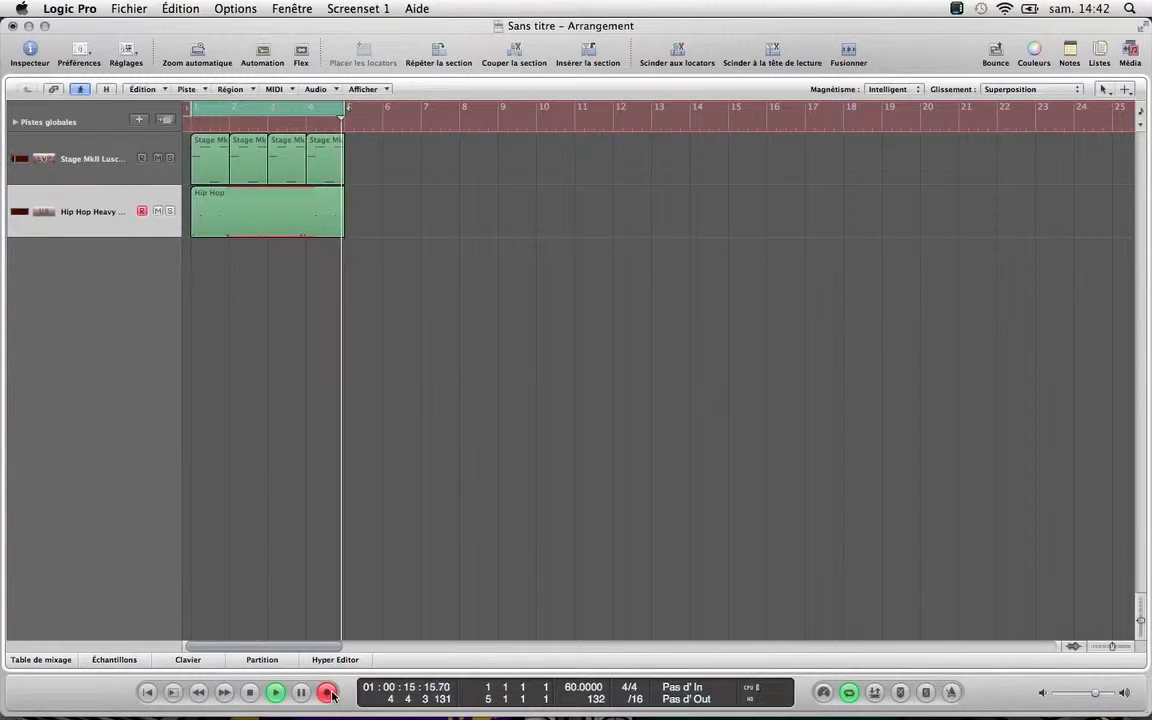
left_click(328, 692)
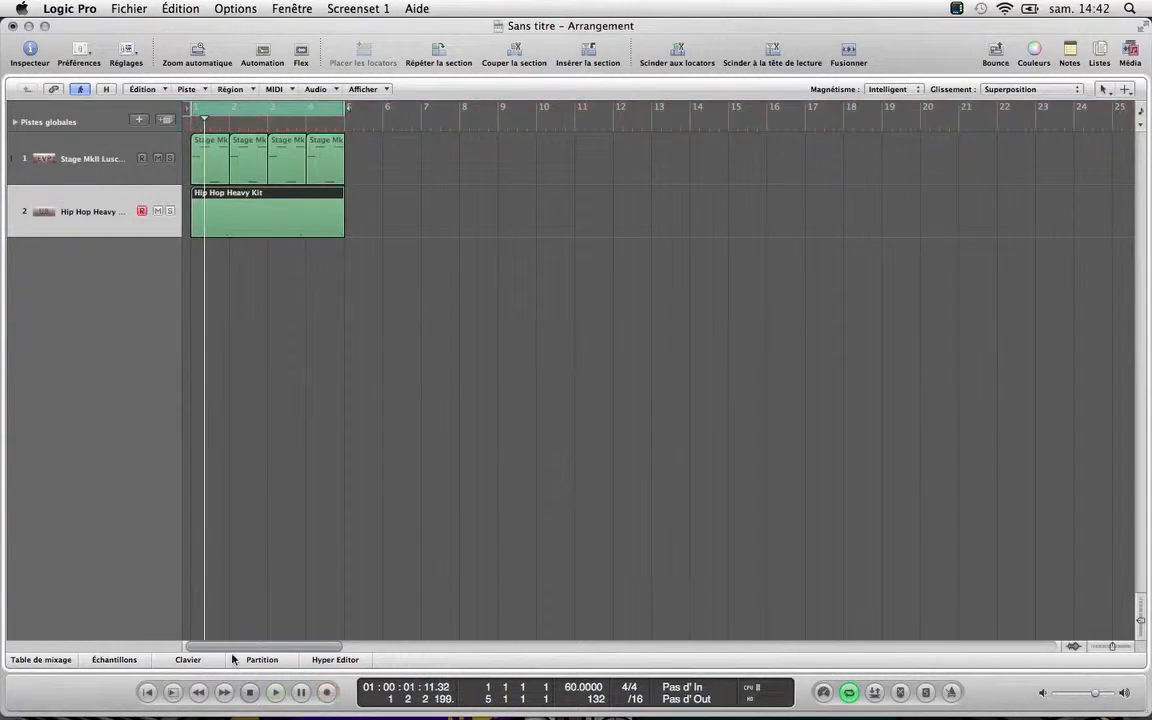
Quantize the four newly recorded C1 hits to 1/16 notes in the piano roll and play the result
double_click(282, 212)
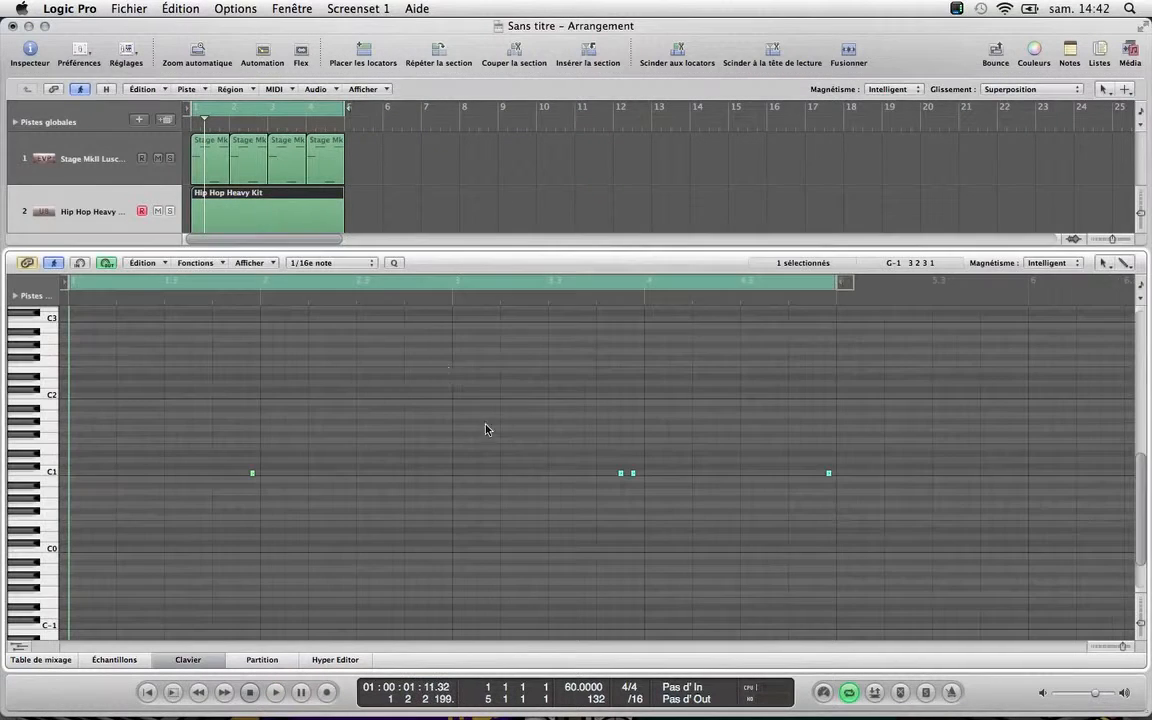
left_click_drag(876, 447, 212, 527)
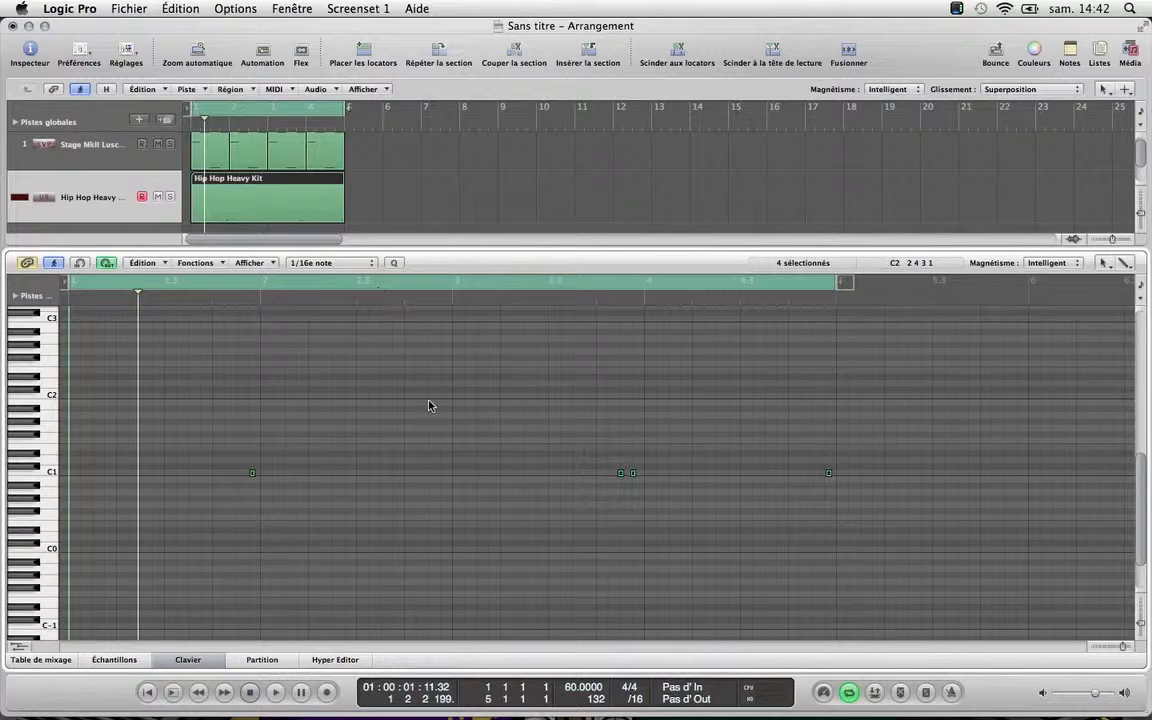
left_click(396, 264)
key("space")
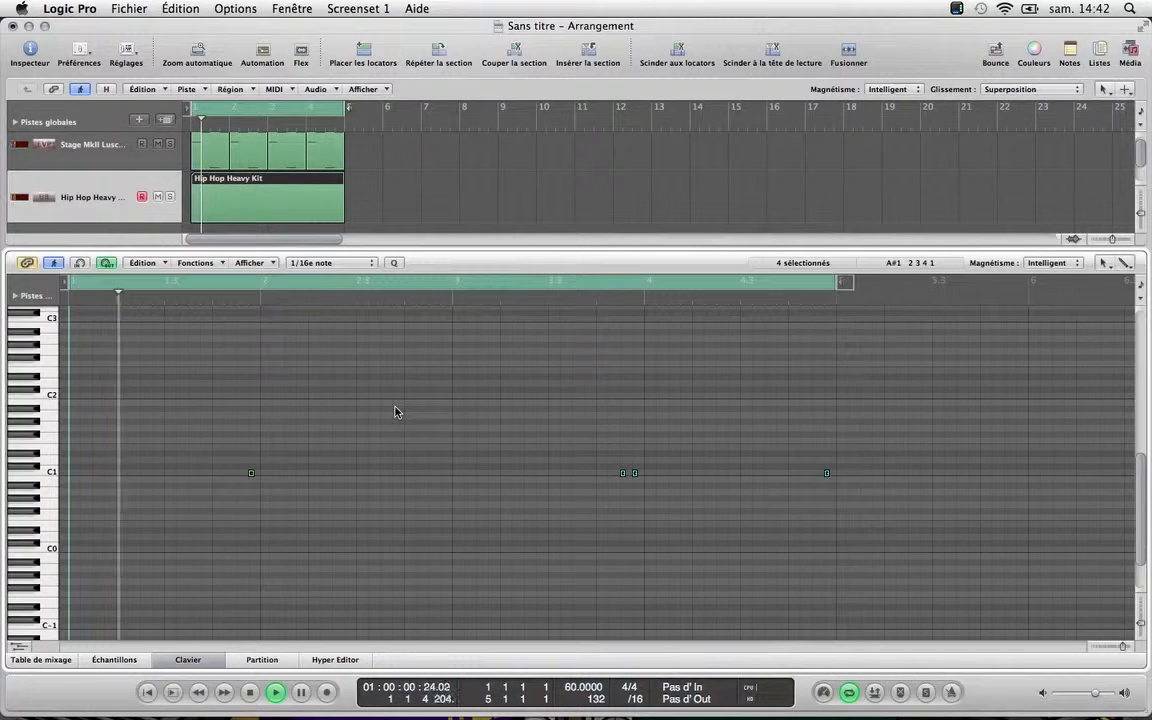
left_click(251, 473)
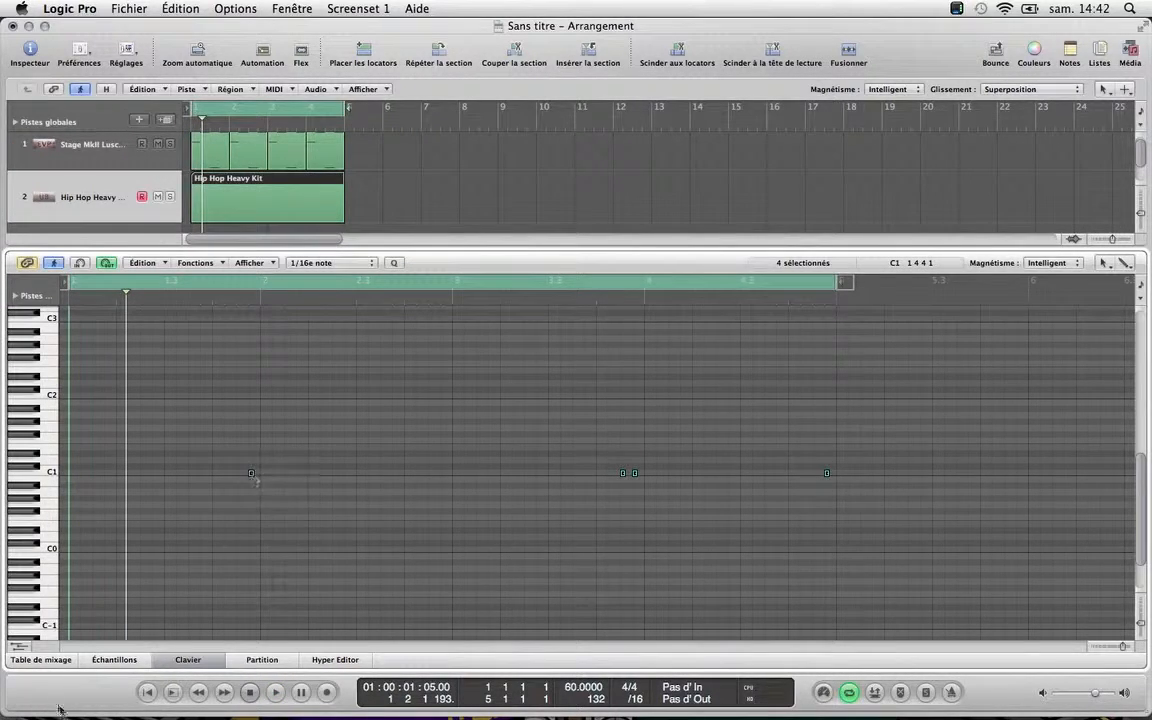
Merge the new C1 take with the existing Hip Hop Heavy Kit region and open the merged region in the piano roll
left_click(42, 660)
left_click(42, 660)
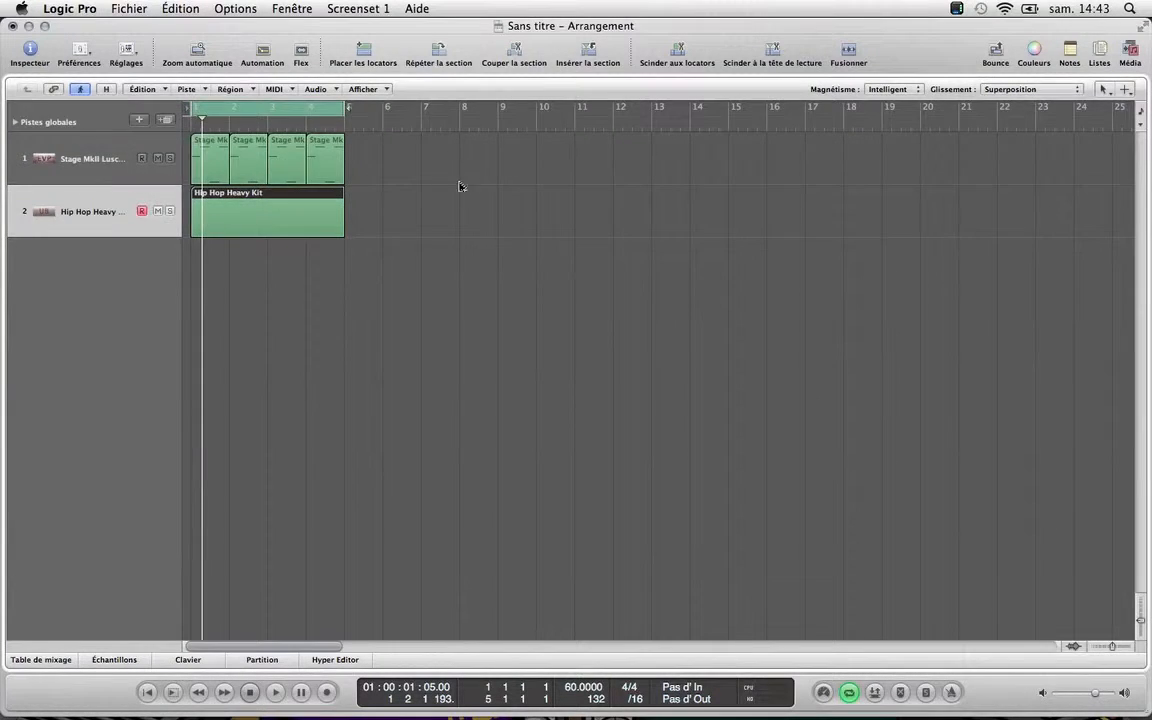
left_click(447, 212)
left_click_drag(443, 214, 243, 211)
double_click(308, 219)
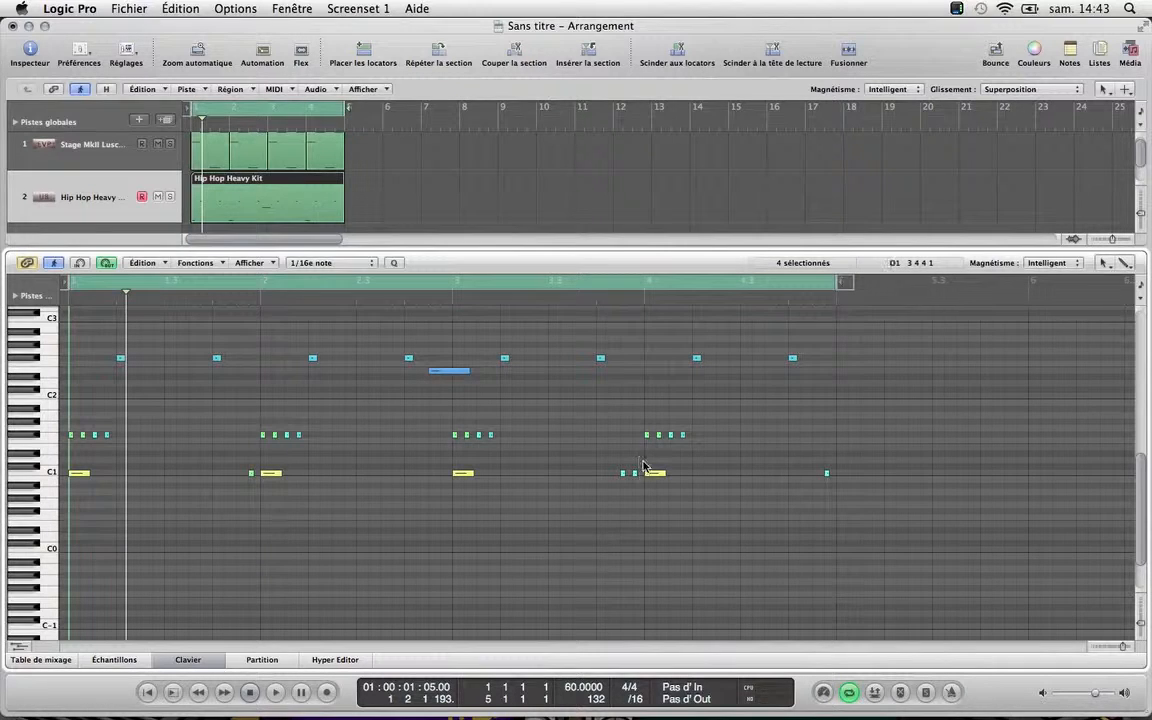
Lengthen the short C1 hit ahead of bar 2 to end just before the bar line, and play the loop from bar 1
left_click(250, 474)
left_click_drag(268, 474, 256, 474)
left_click(262, 474)
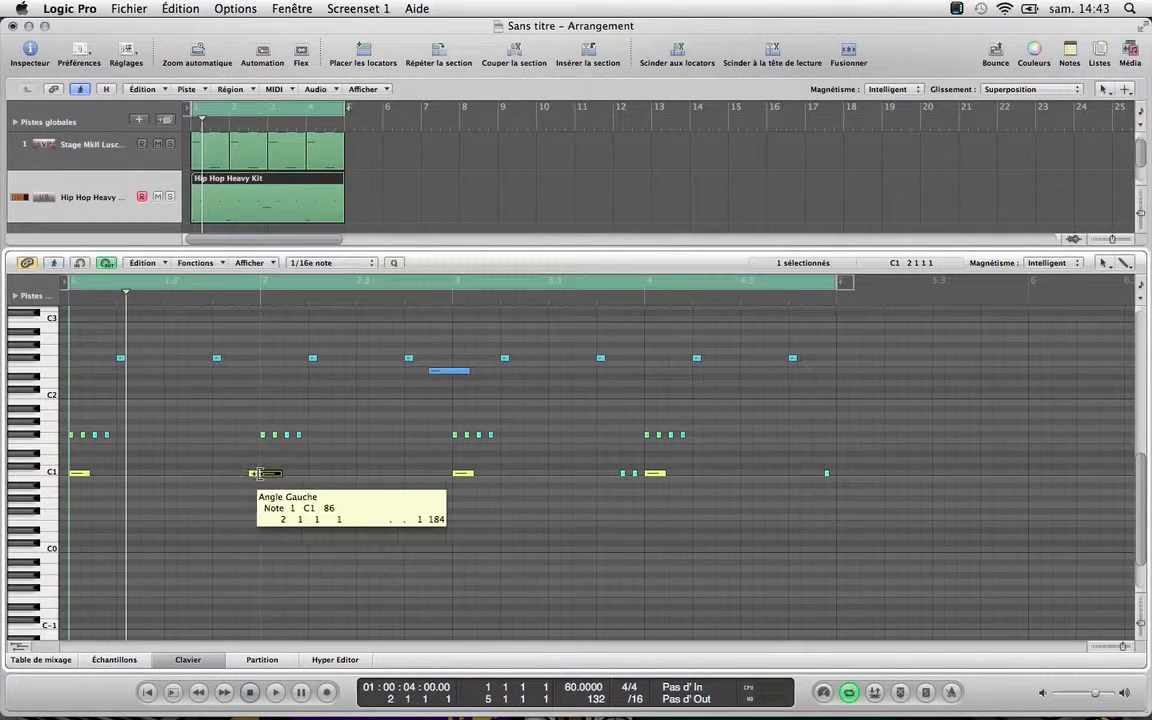
left_click(267, 474)
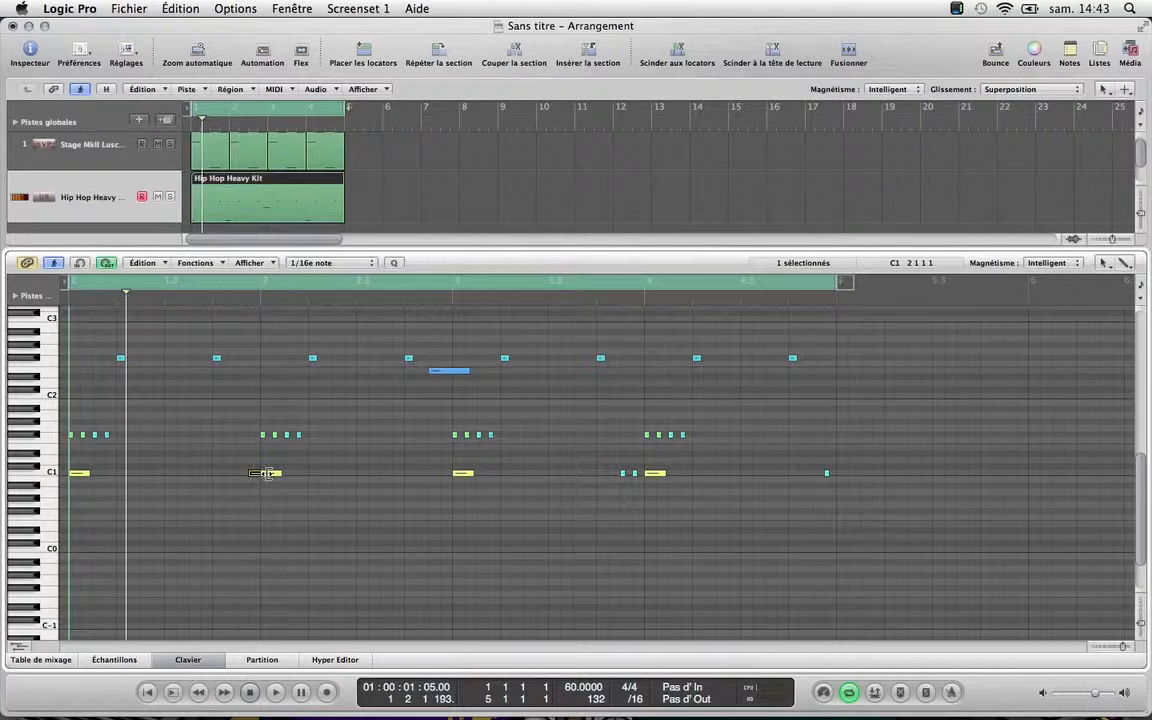
mouse_move(267, 475)
left_mouse_down()
mouse_move(319, 478)
mouse_move(255, 477)
left_mouse_up()
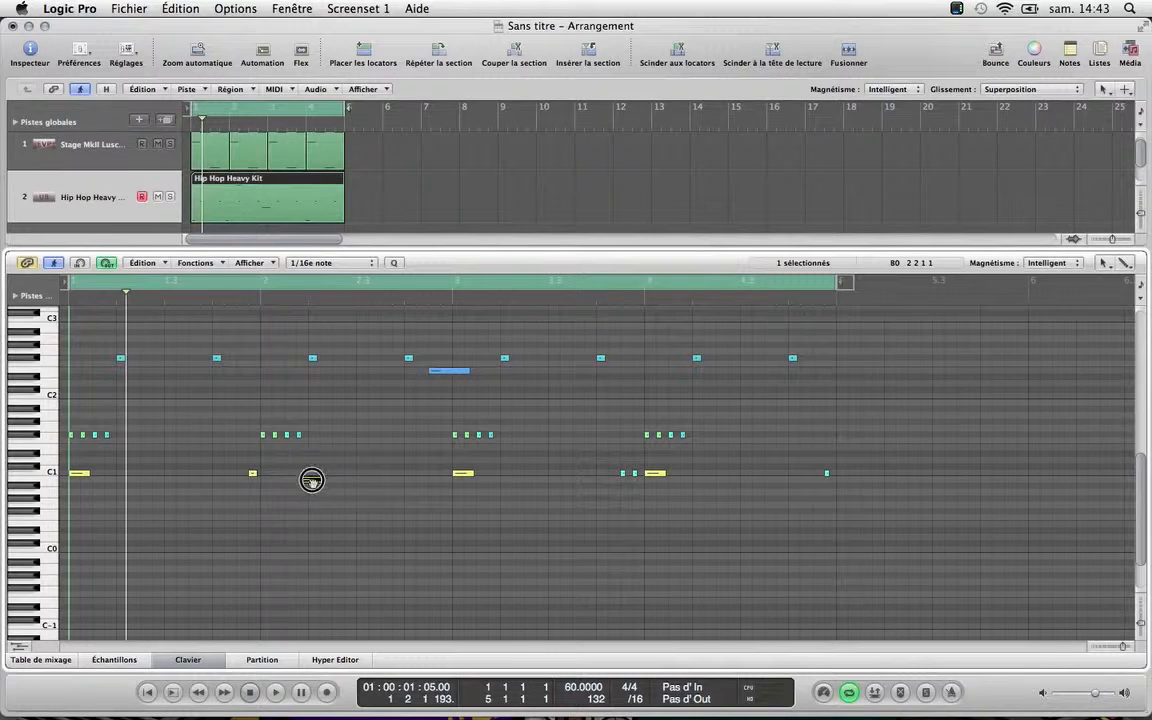
left_click_drag(271, 473, 272, 476)
left_click(305, 488)
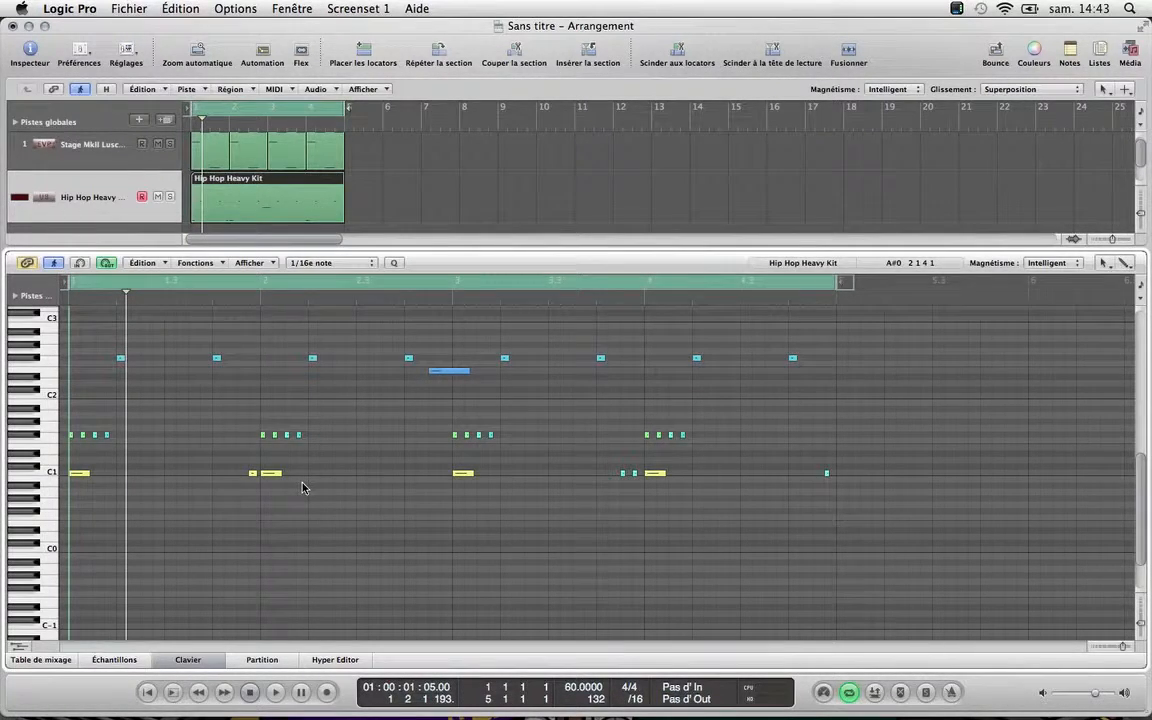
key("Return")
key("space")
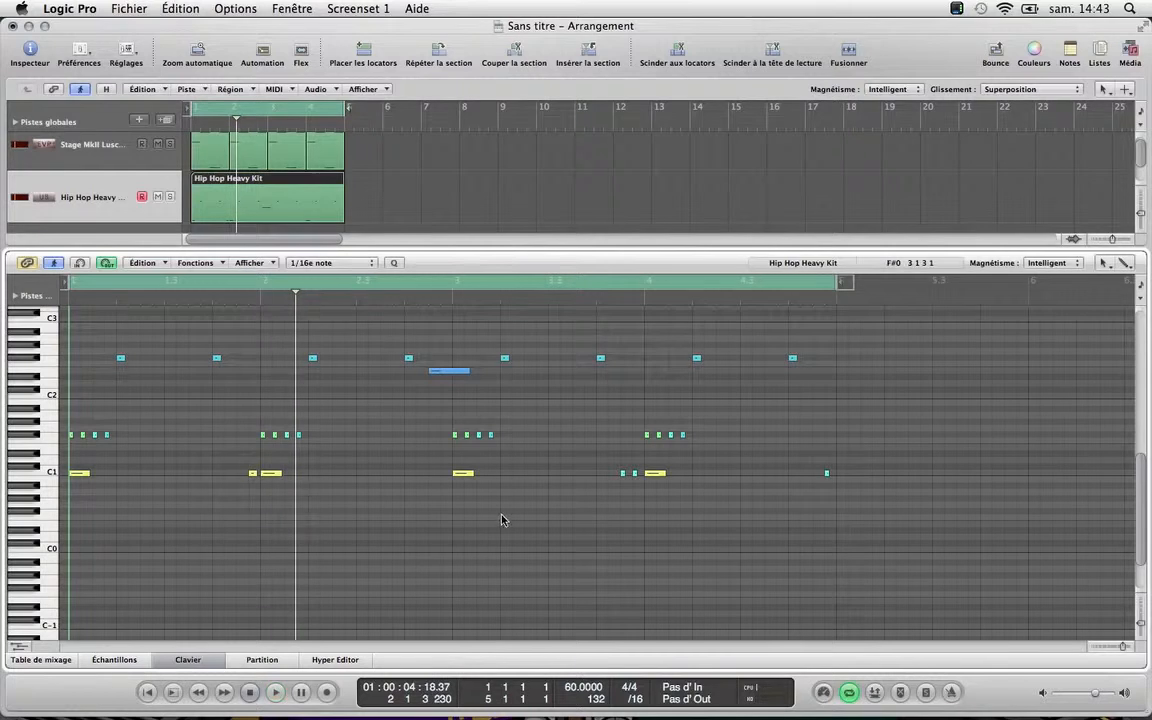
Replace the C1 hits around bar 4 with a copy of the two C1 notes around bar 2, and mute the Hip Hop Heavy Kit track
left_click_drag(610, 460, 646, 503)
left_click(620, 498)
left_click_drag(612, 450, 667, 495)
key("Delete")
left_click(217, 473)
left_click_drag(217, 473, 655, 476)
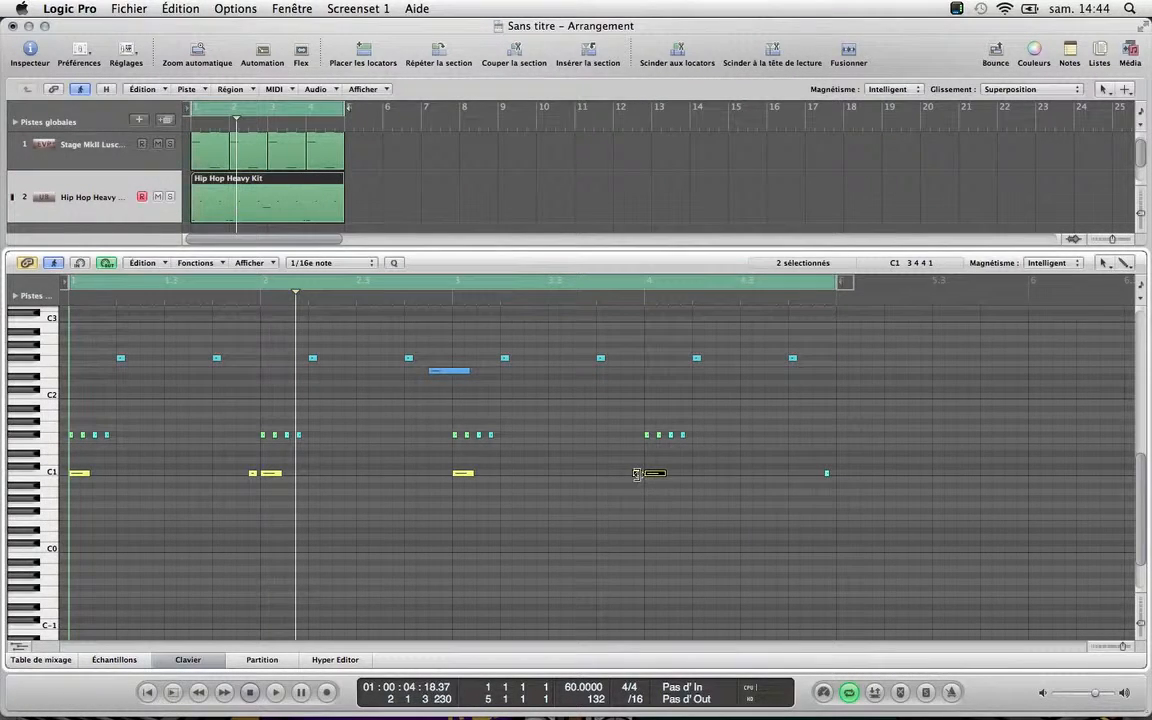
left_click(159, 198)
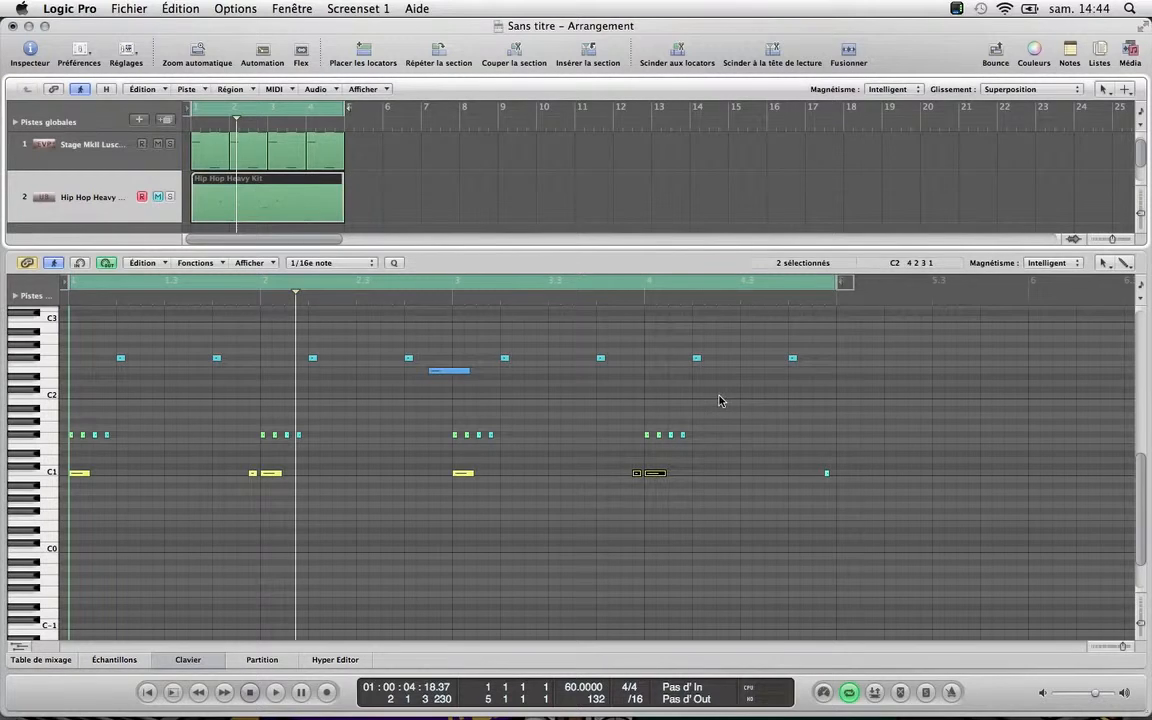
left_click(627, 488)
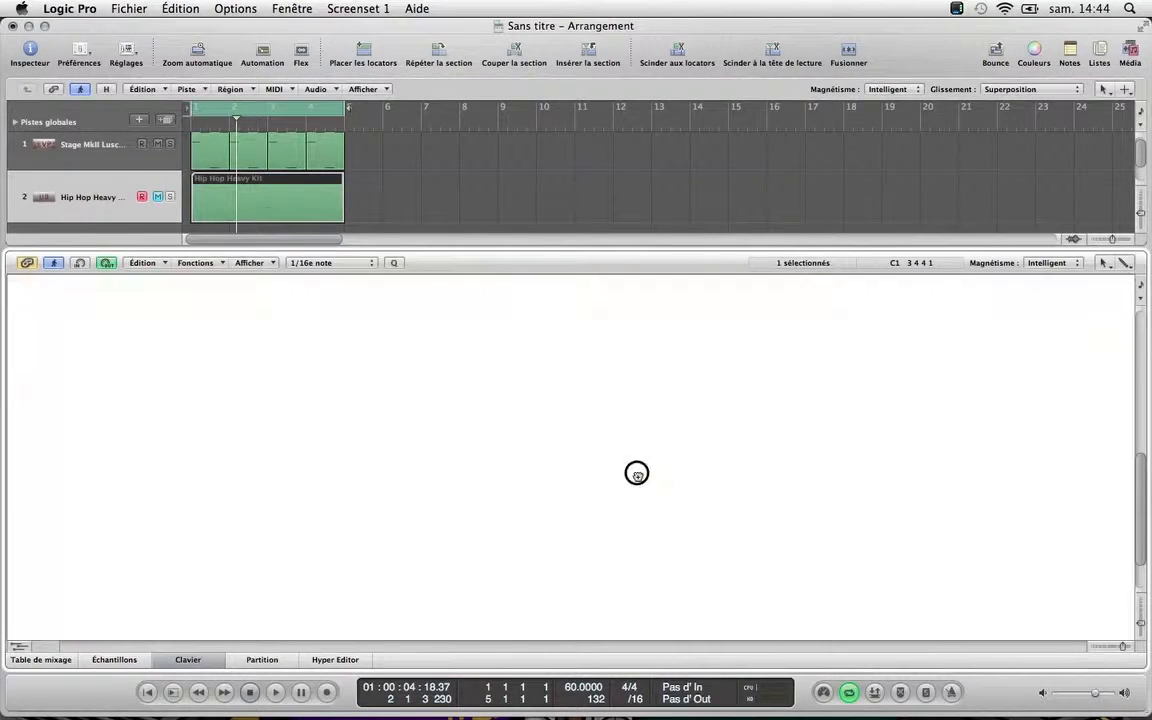
left_click_drag(637, 477, 625, 476)
key("super+z")
left_click(637, 476)
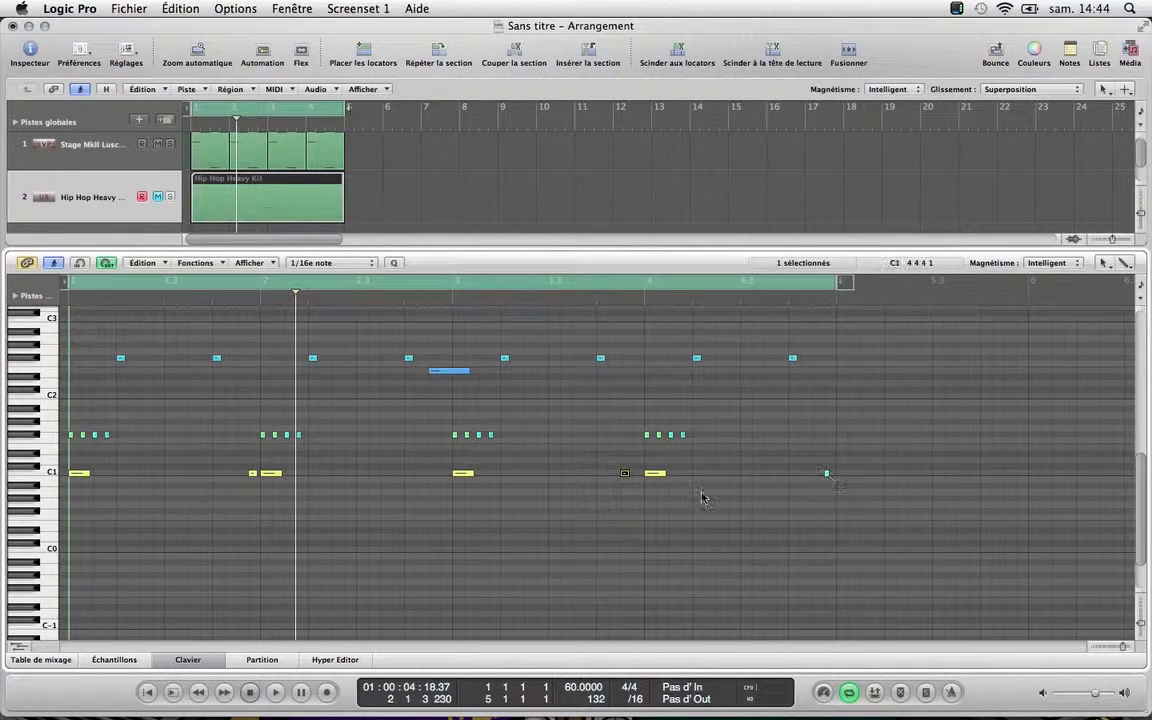
key("super+z")
Copy the short C1 hit before bar 4 one sixteenth earlier and over the short C1 hit at the end of bar 4
left_click_drag(637, 476, 625, 478)
left_click(825, 476)
left_click_drag(624, 478, 826, 476)
left_click(730, 494)
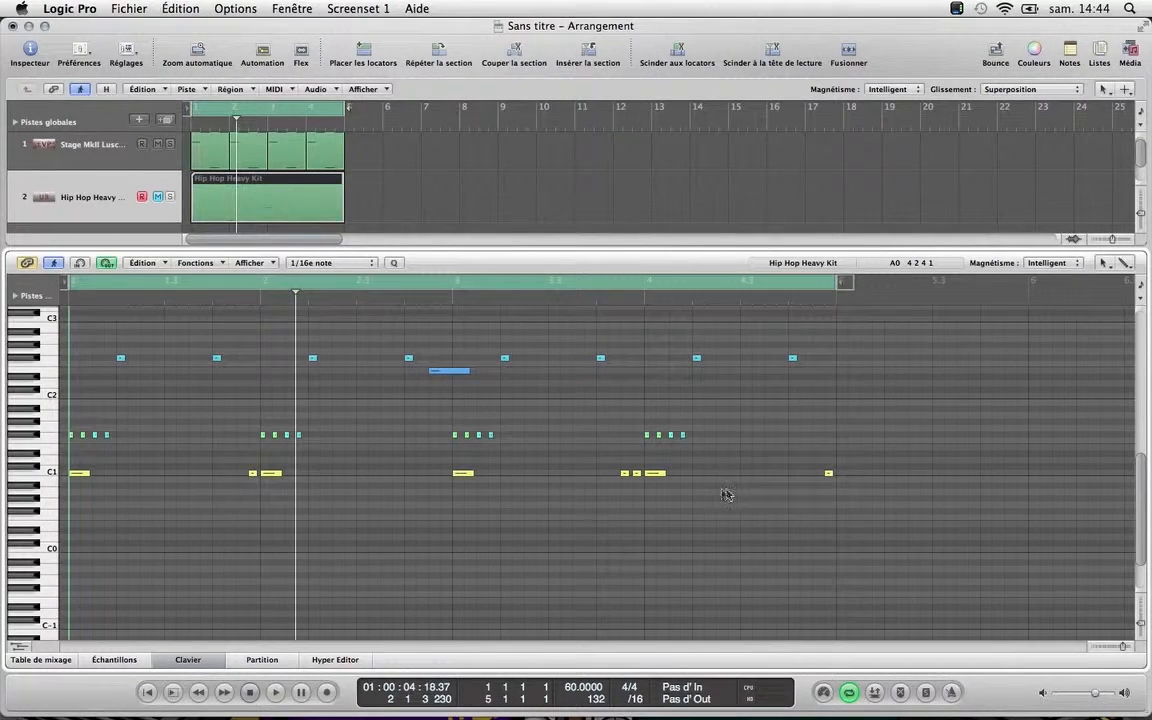
Play the loop from bar 1, unmute the Hip Hop Heavy Kit track, and play it again from the start
key("Return")
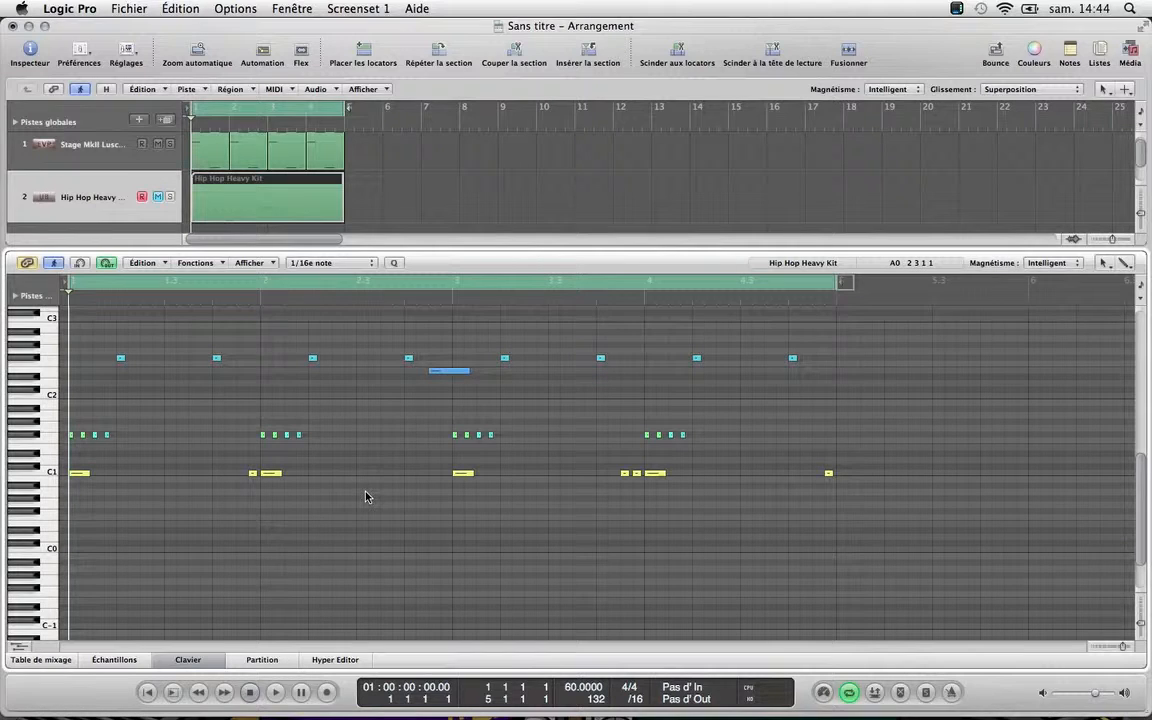
key("space")
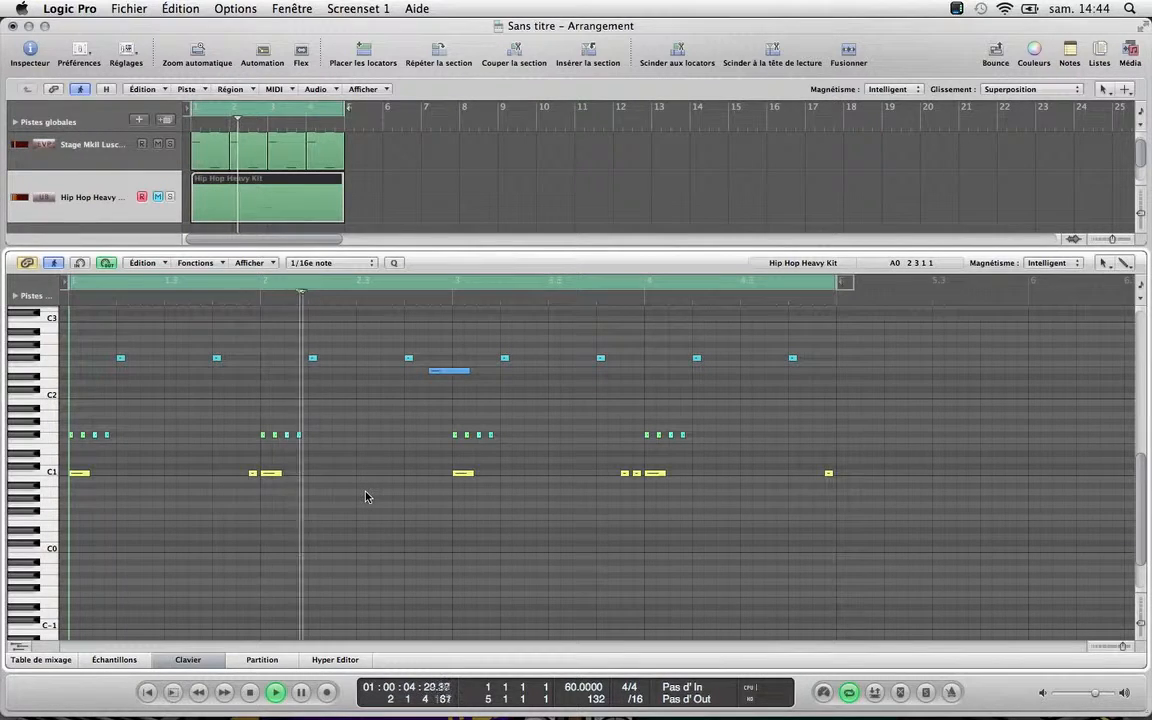
key("space")
left_click(157, 198)
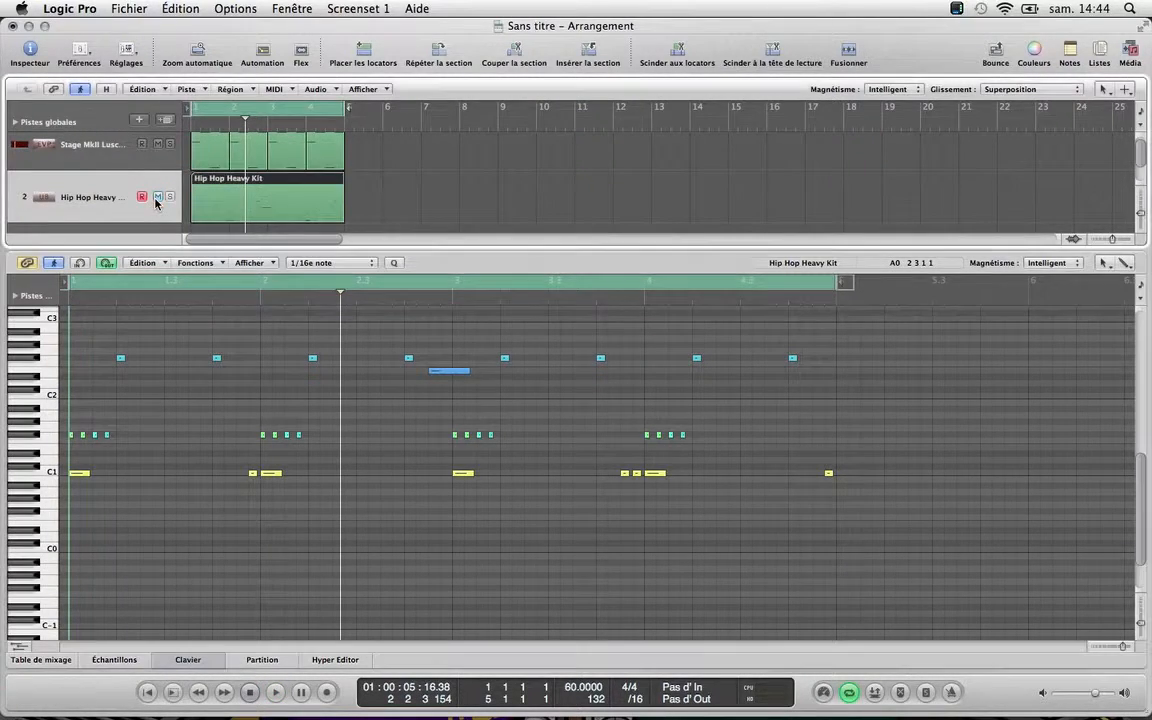
key("Return")
key("space")
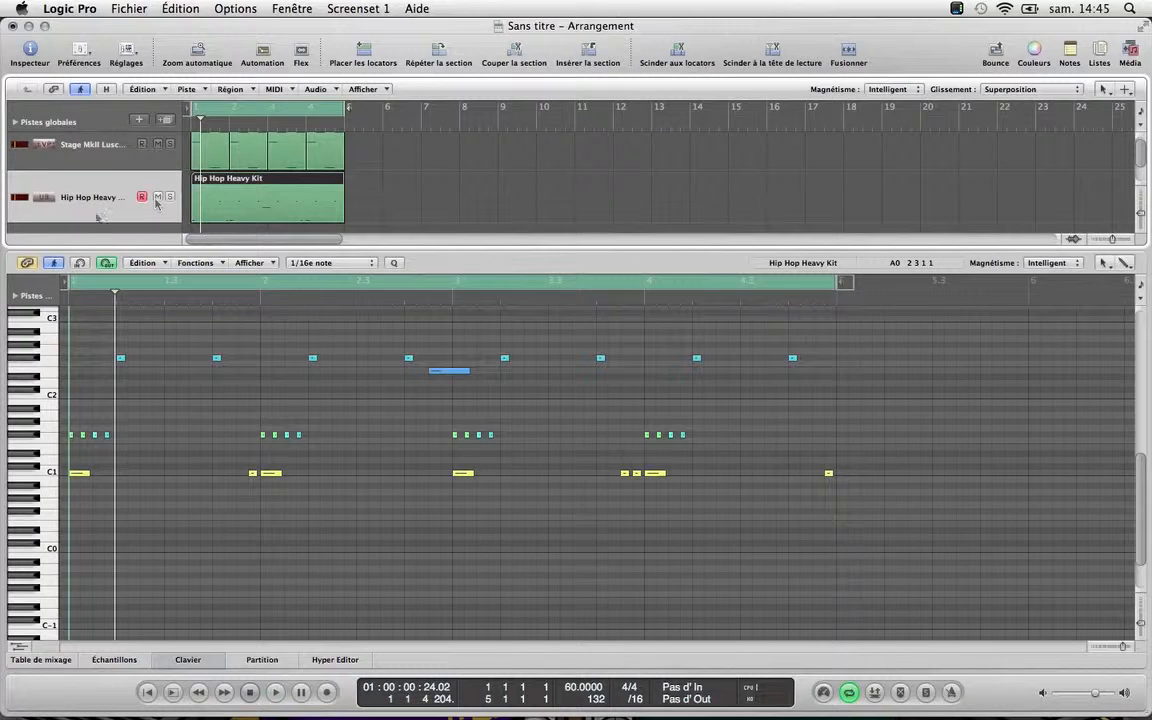
Replace the piano roll with the mixer and open the Hip Hop Heavy Kit channel's Ultrabeat window, placed clear of the channel strips
left_click(44, 660)
left_click(66, 658)
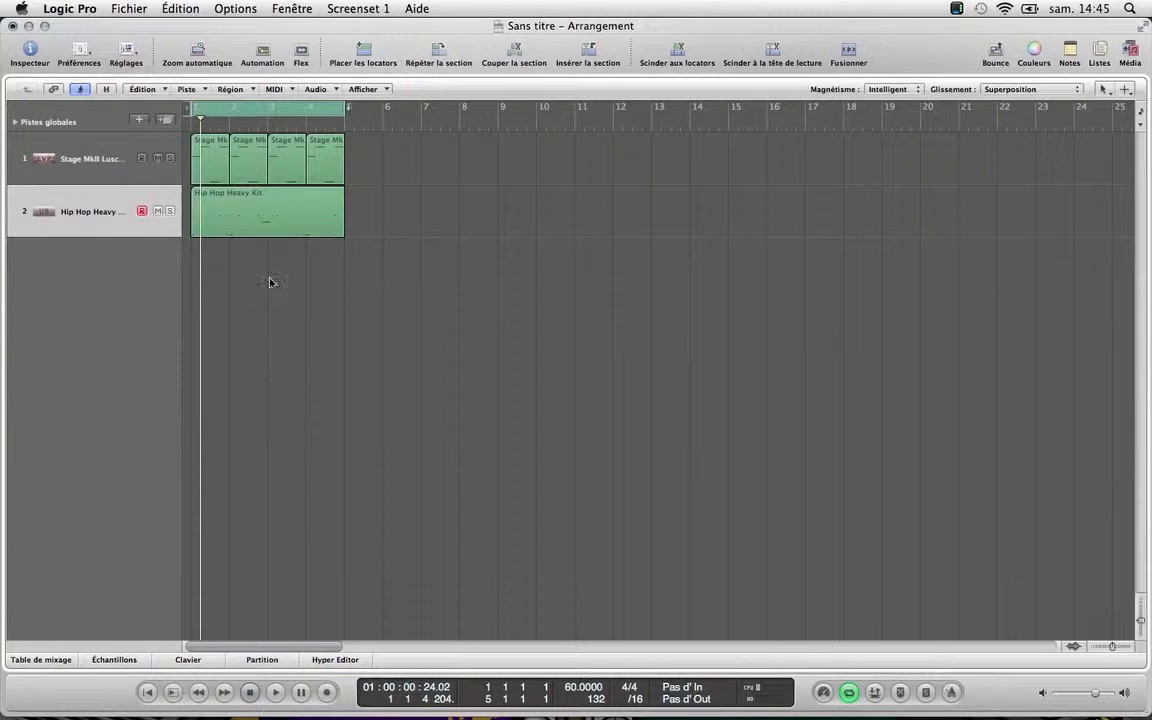
left_click(242, 217)
left_click(51, 660)
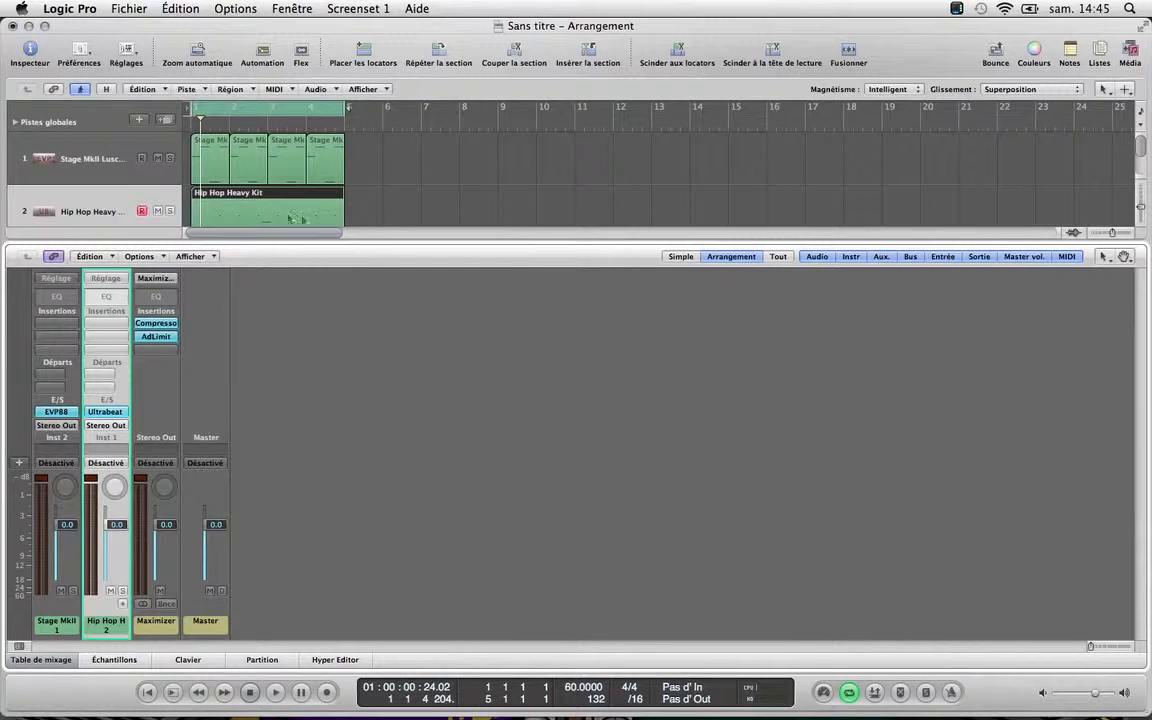
scroll(105, 215, "down", 1)
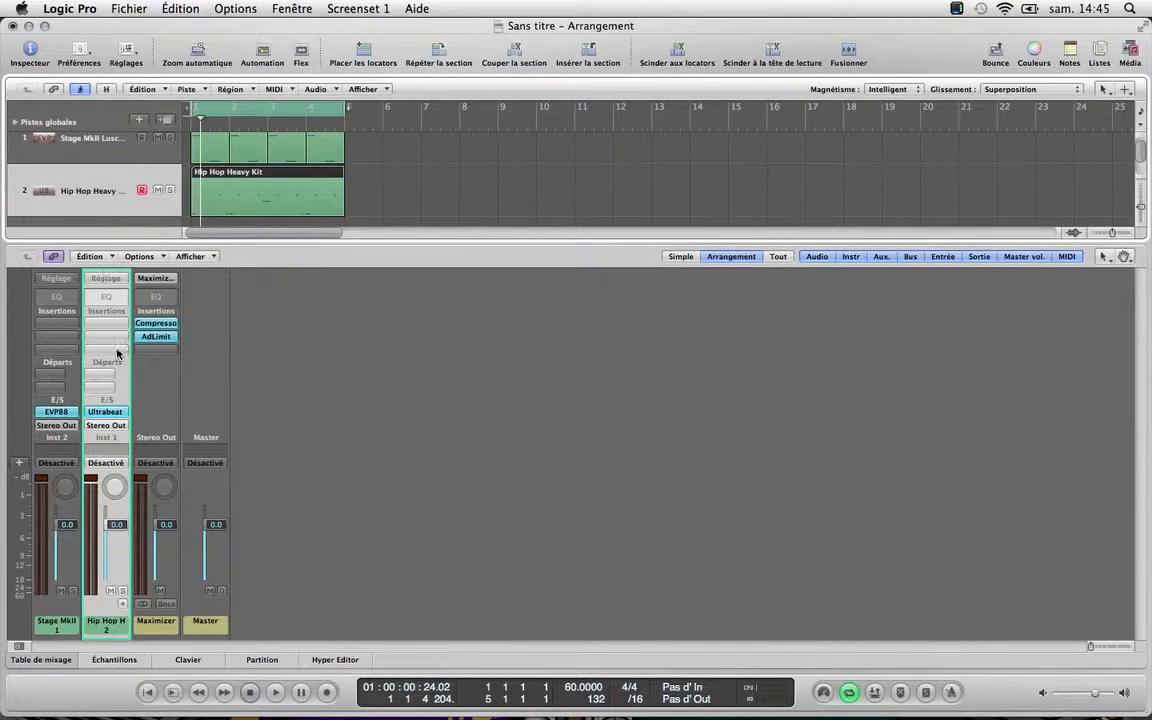
left_click(115, 416)
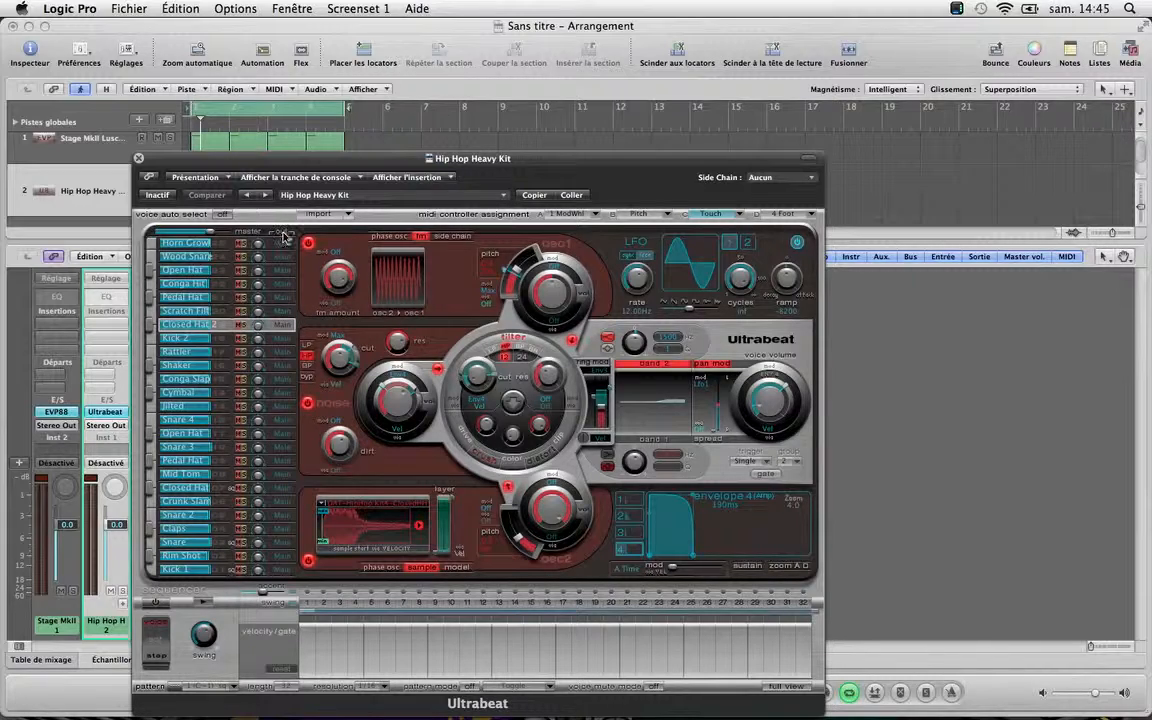
left_click_drag(296, 167, 406, 153)
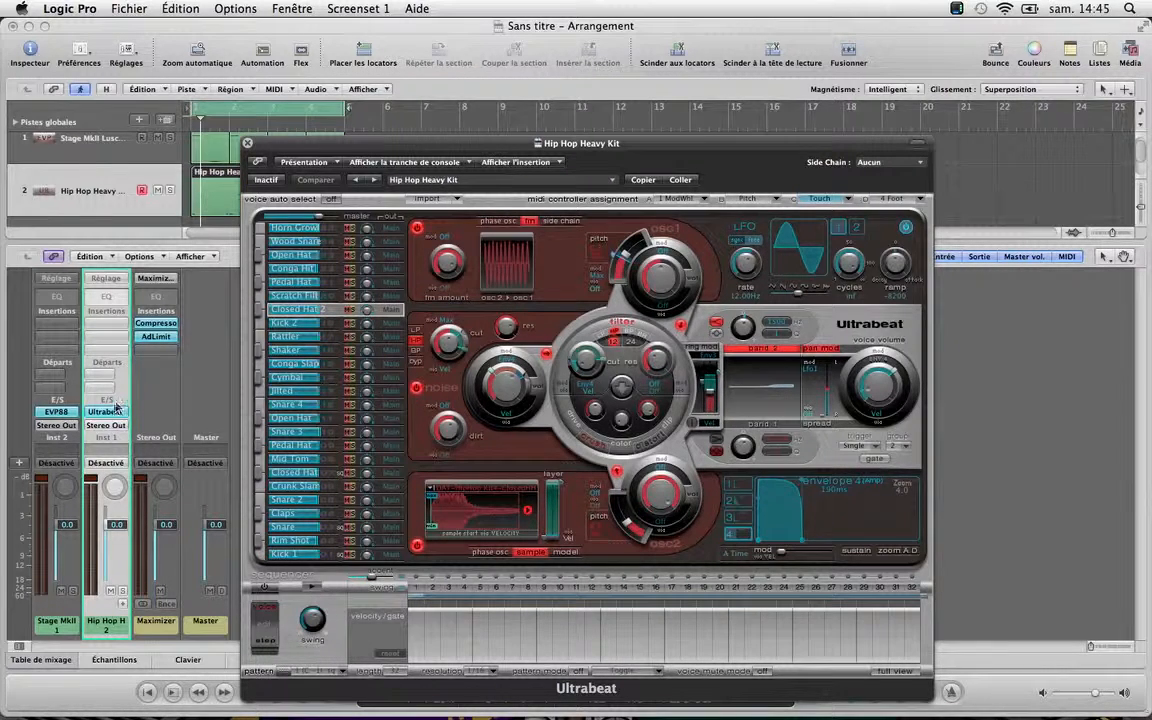
Add two auxiliary channel strips, fed by UB 3-4 and UB 5-6, for the Hip Hop Heavy Kit's Ultrabeat outputs
left_click(117, 605)
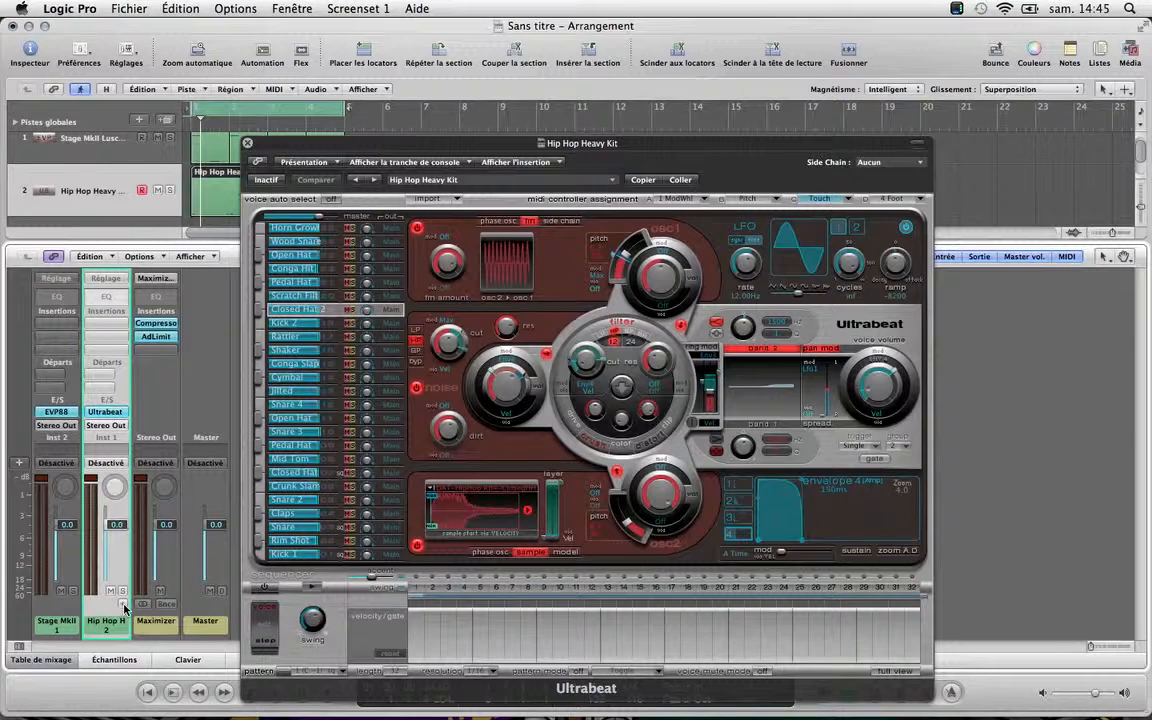
left_click(124, 604)
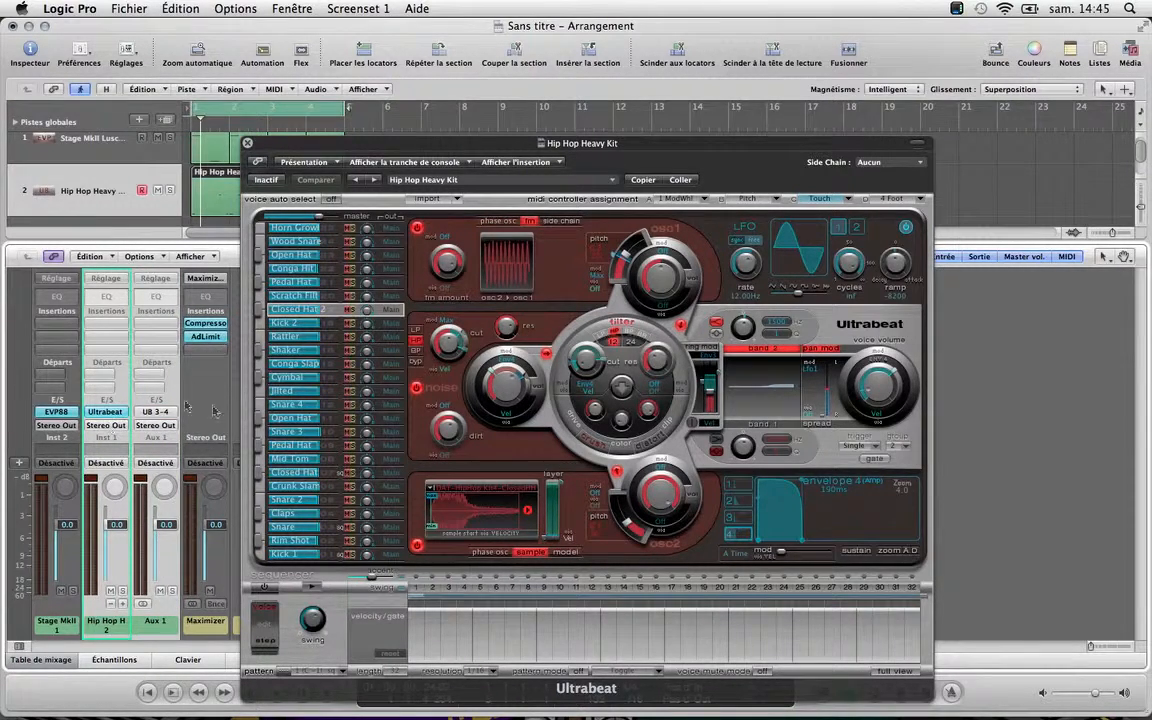
left_click(123, 604)
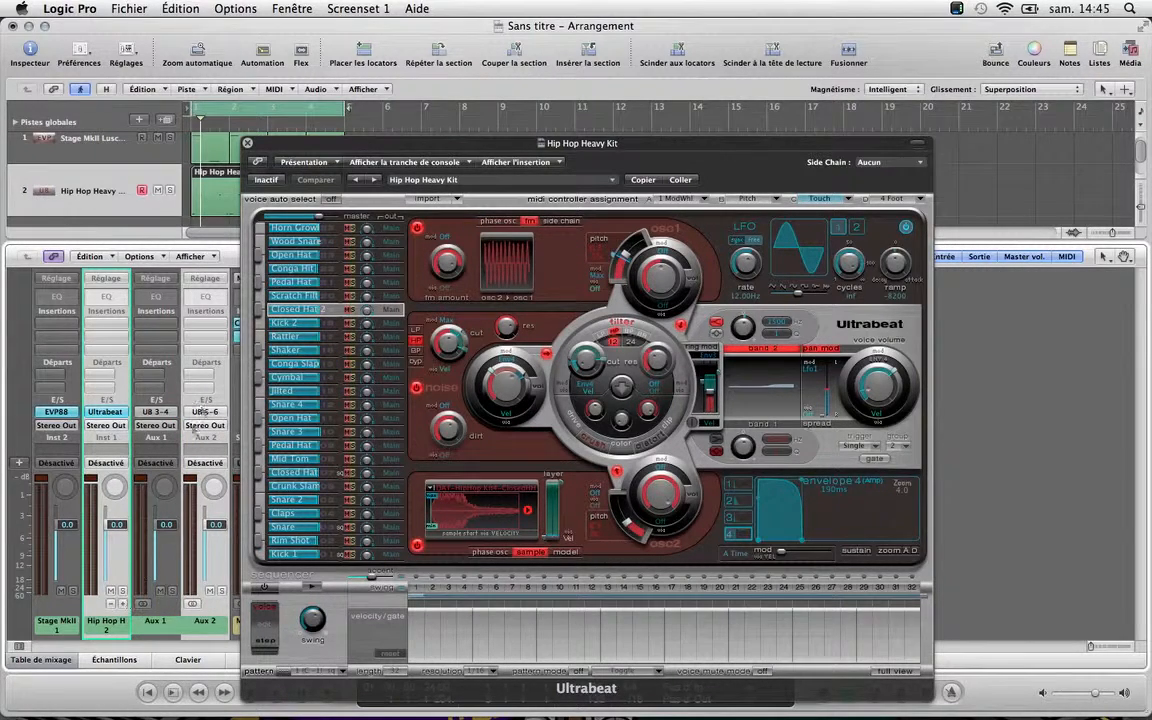
Rename the Hip Hop Heavy Kit channel strip as Kick and the two auxiliary strips as CHH1 and CHH2
double_click(107, 622)
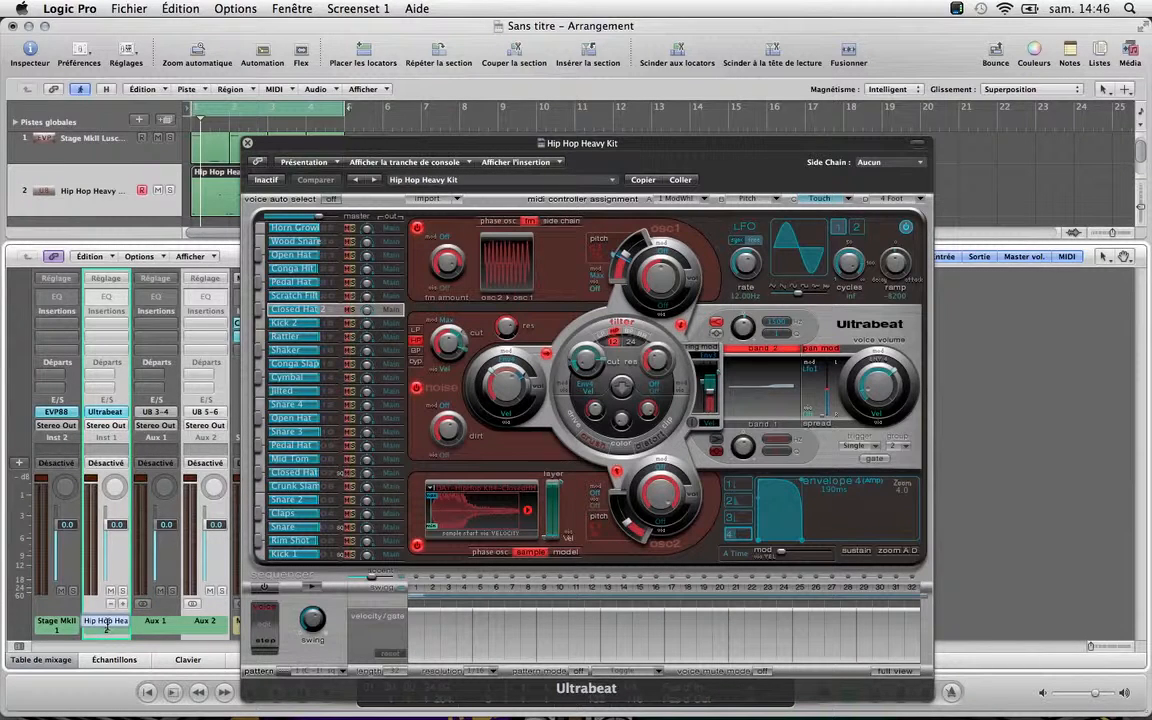
type("Kick")
key("Return")
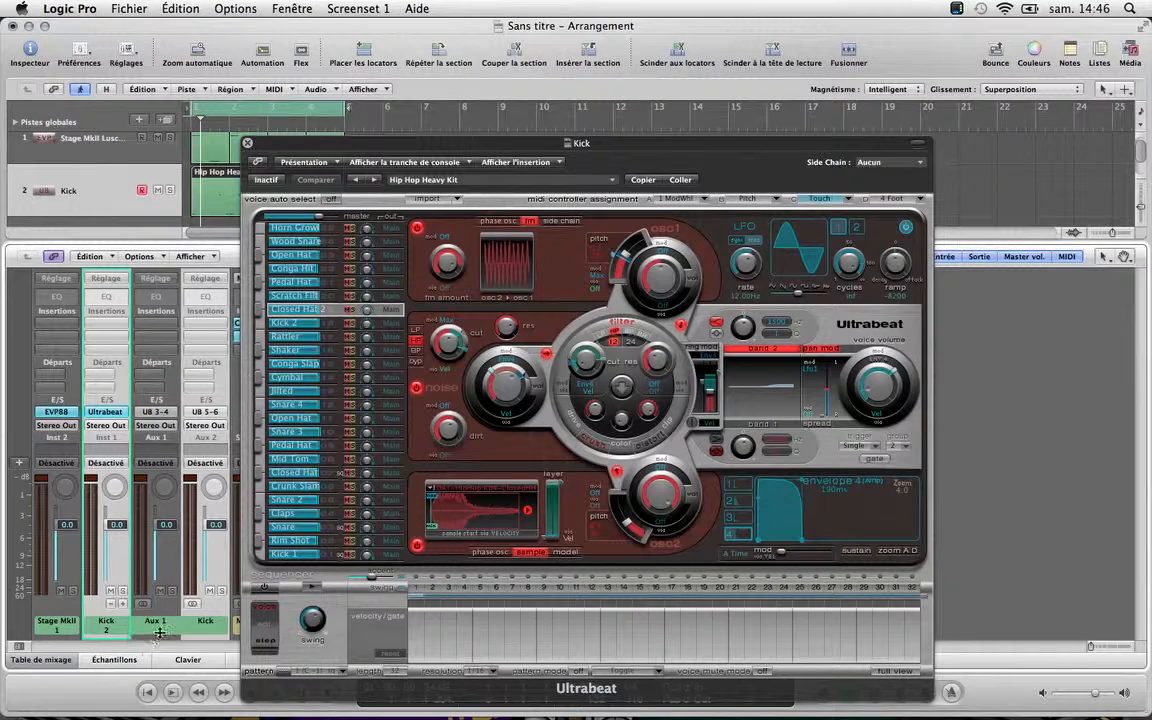
double_click(160, 622)
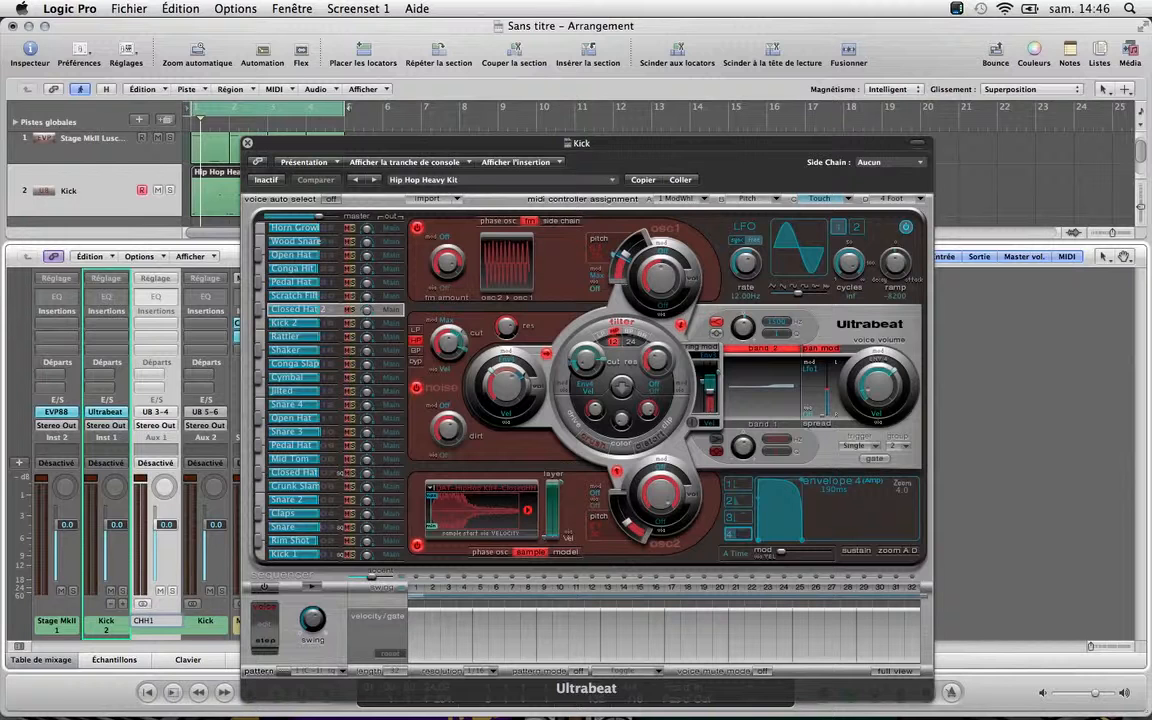
key("Return")
double_click(210, 622)
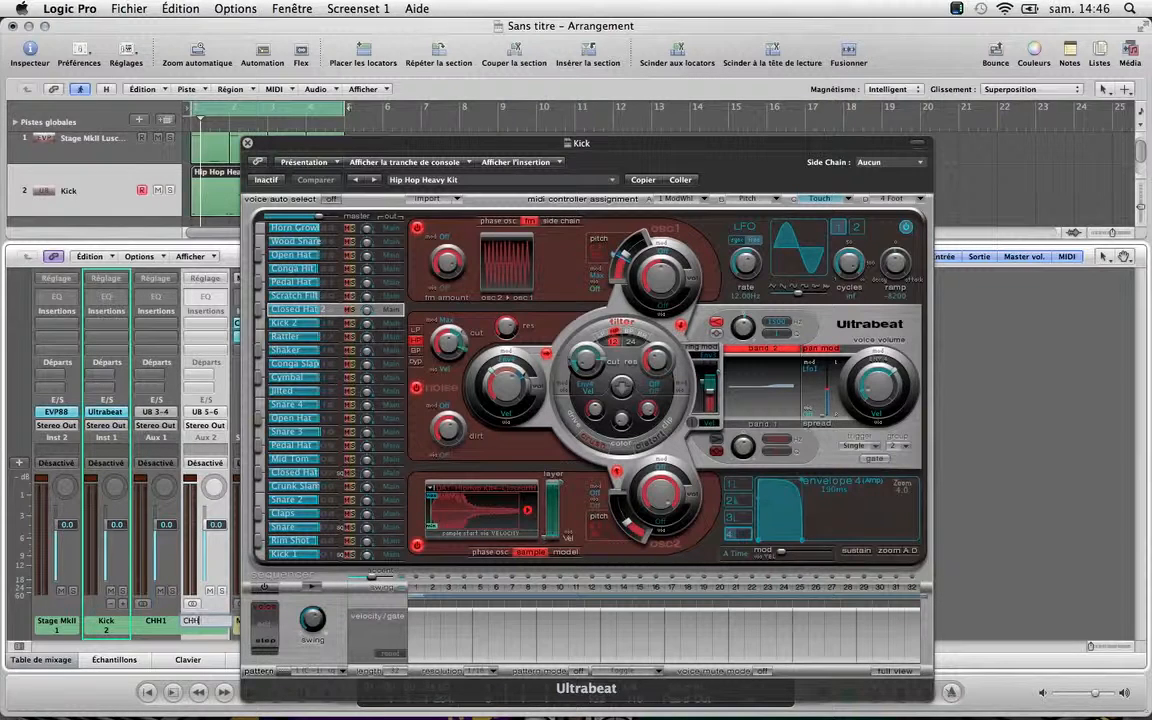
left_click(140, 578)
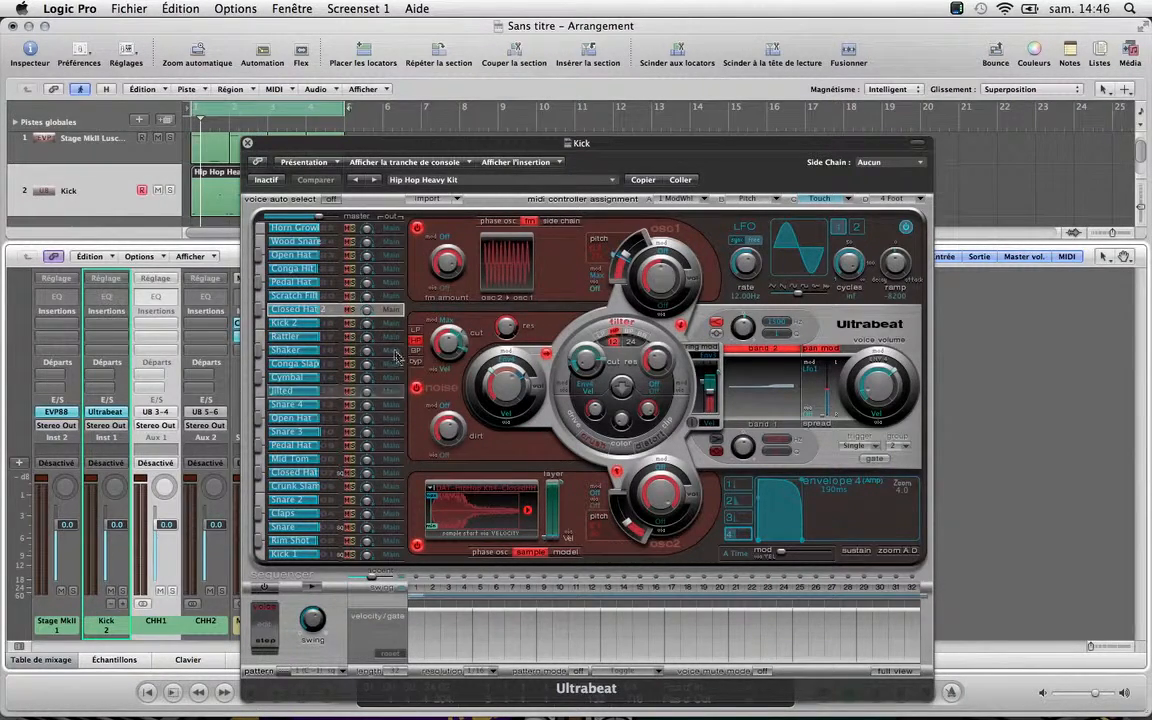
Leave Ultrabeat's Kick 1 voice on the Main output and route the Closed Hat 2 voice to output 3-4
left_click(288, 554)
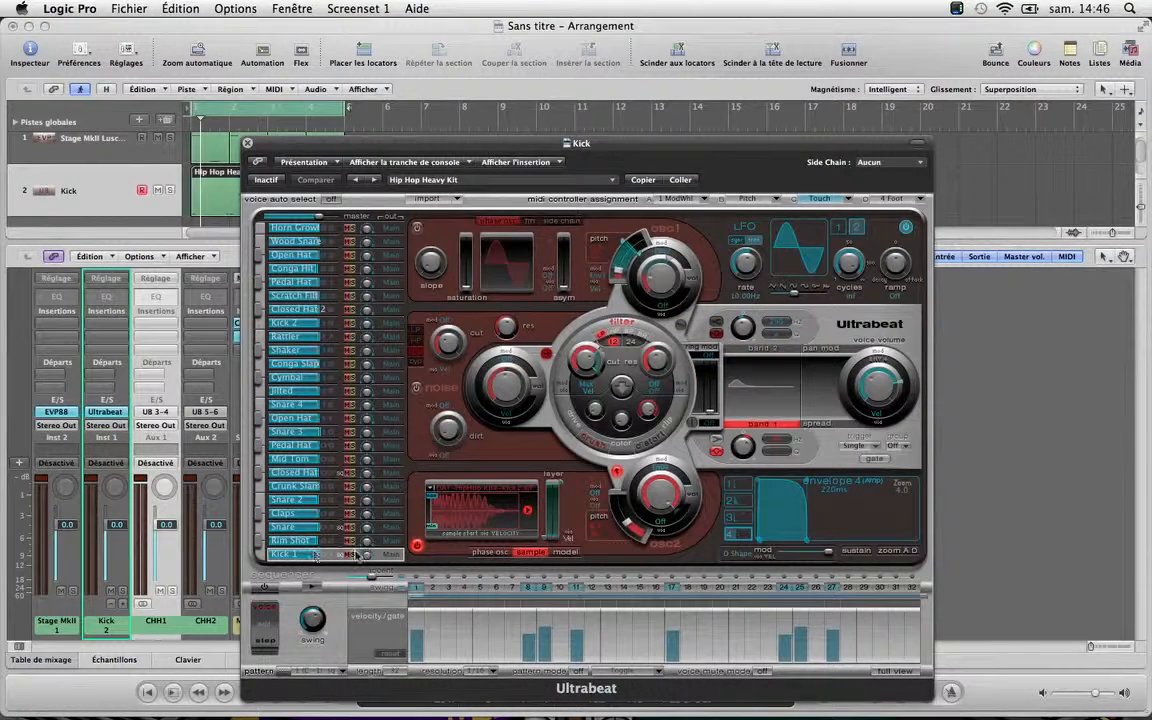
left_click(389, 554)
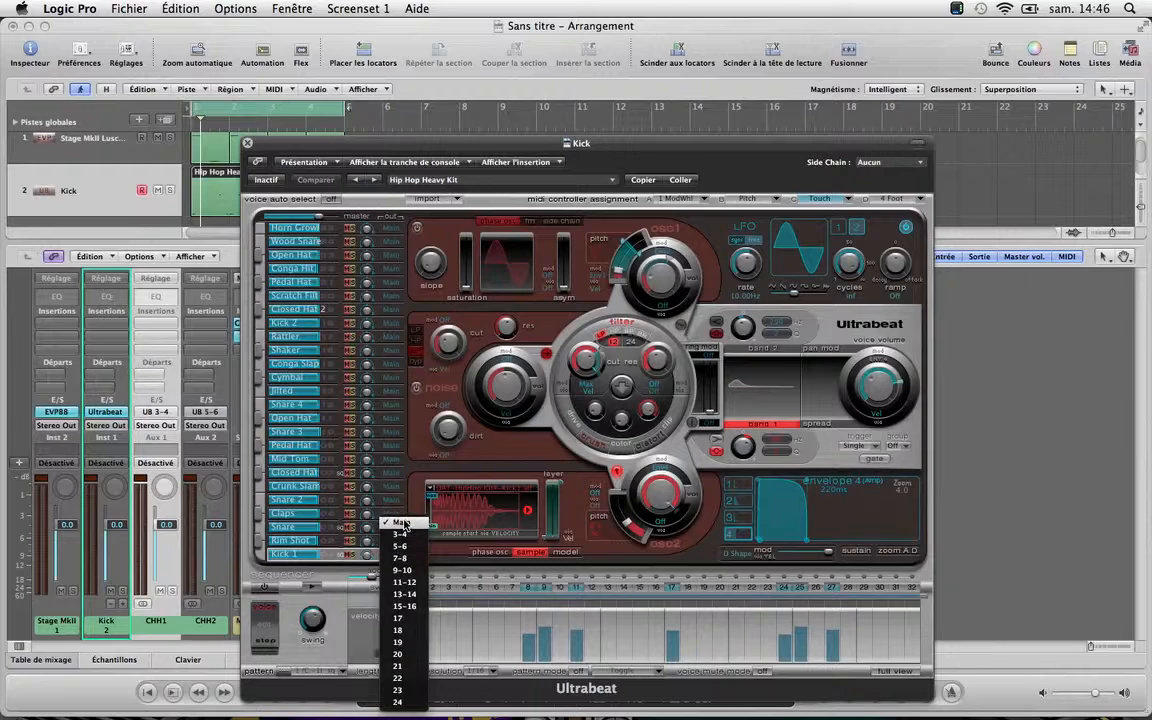
left_click(291, 553)
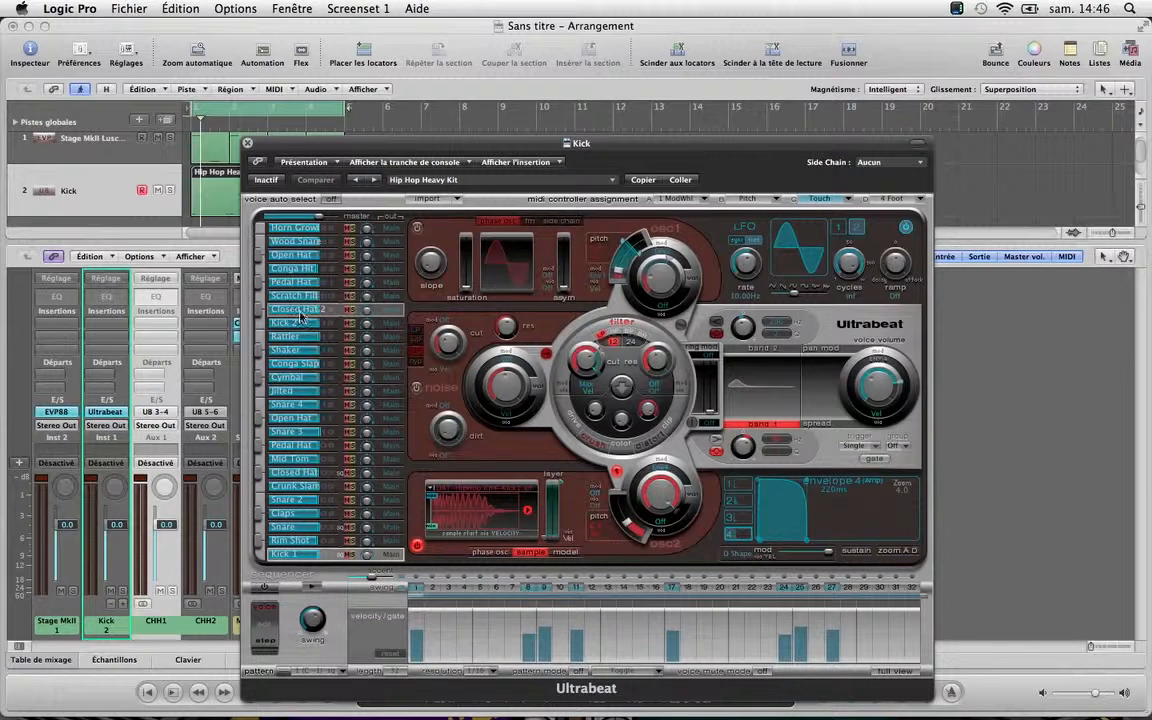
left_click(391, 312)
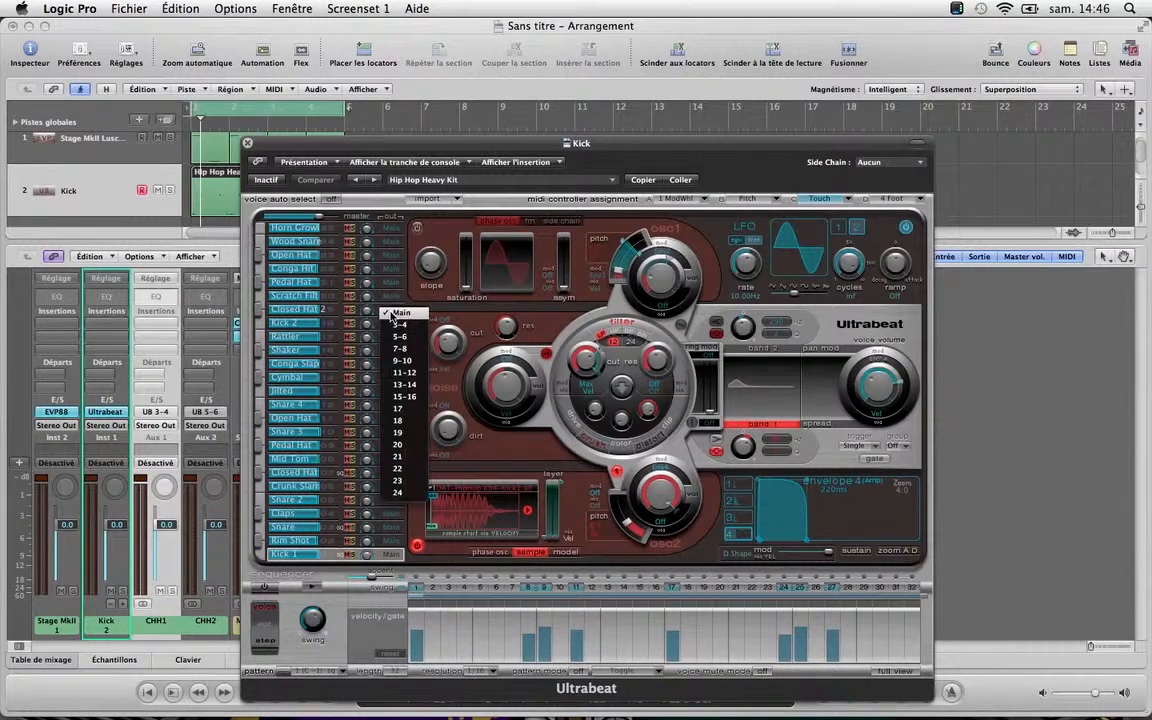
left_click(398, 324)
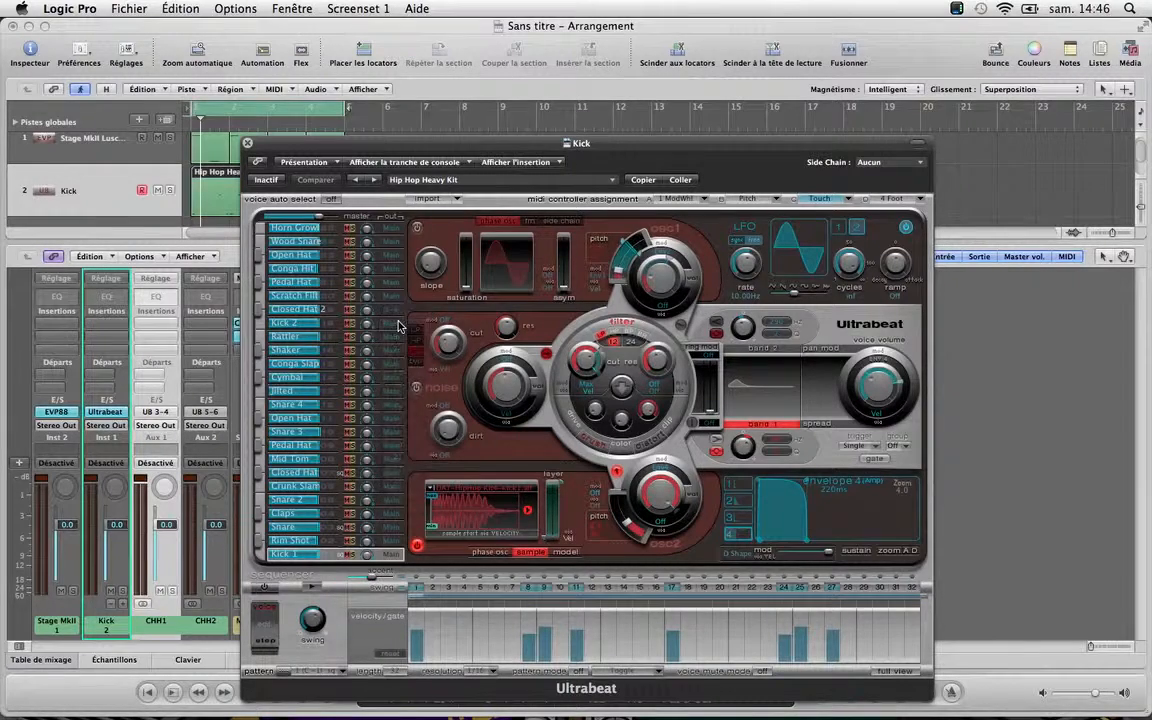
Route the Closed Hat voice above Crunk Slam to Ultrabeat output 5-6 for the CHH2 channel
left_click(207, 628)
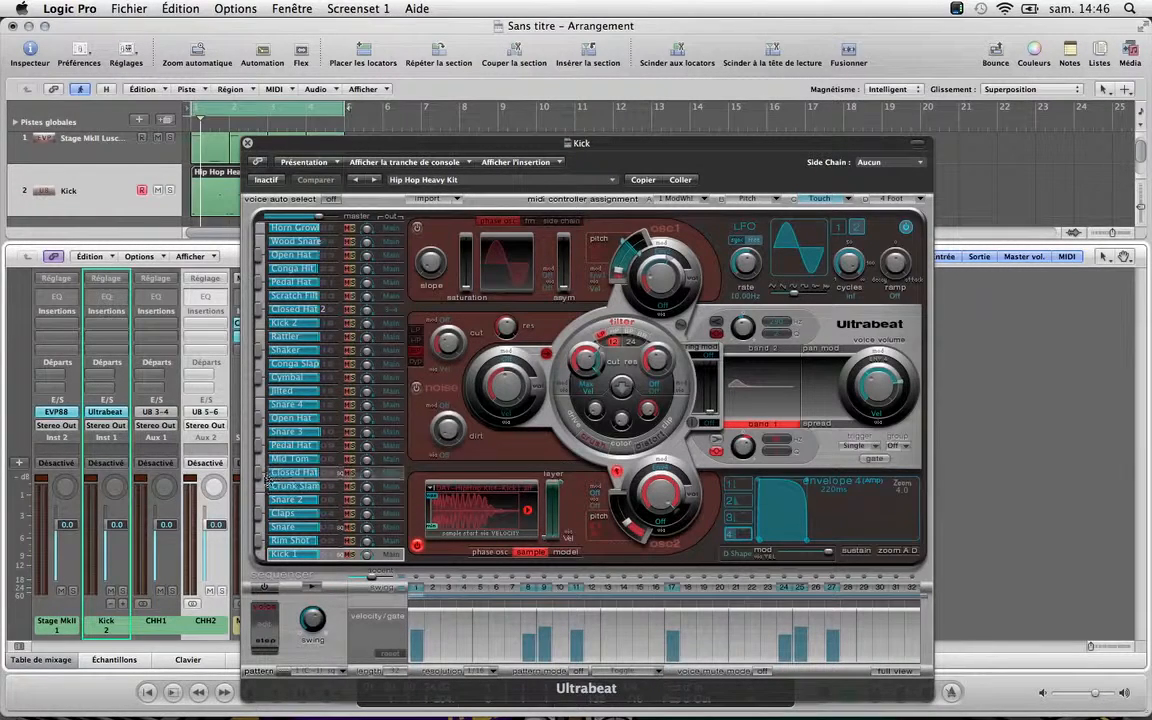
left_click(390, 472)
left_click(401, 497)
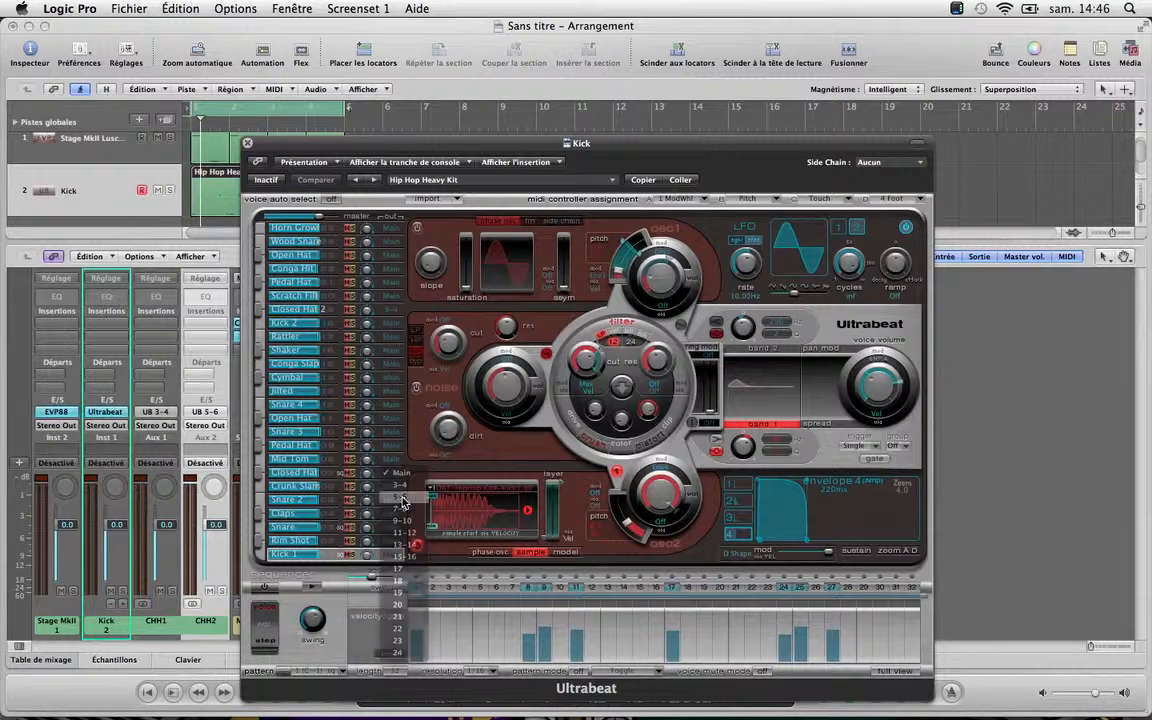
Add a third auxiliary strip fed by UB 7-8, move the Ultrabeat window clear of it, and name it Shaker
left_click(124, 605)
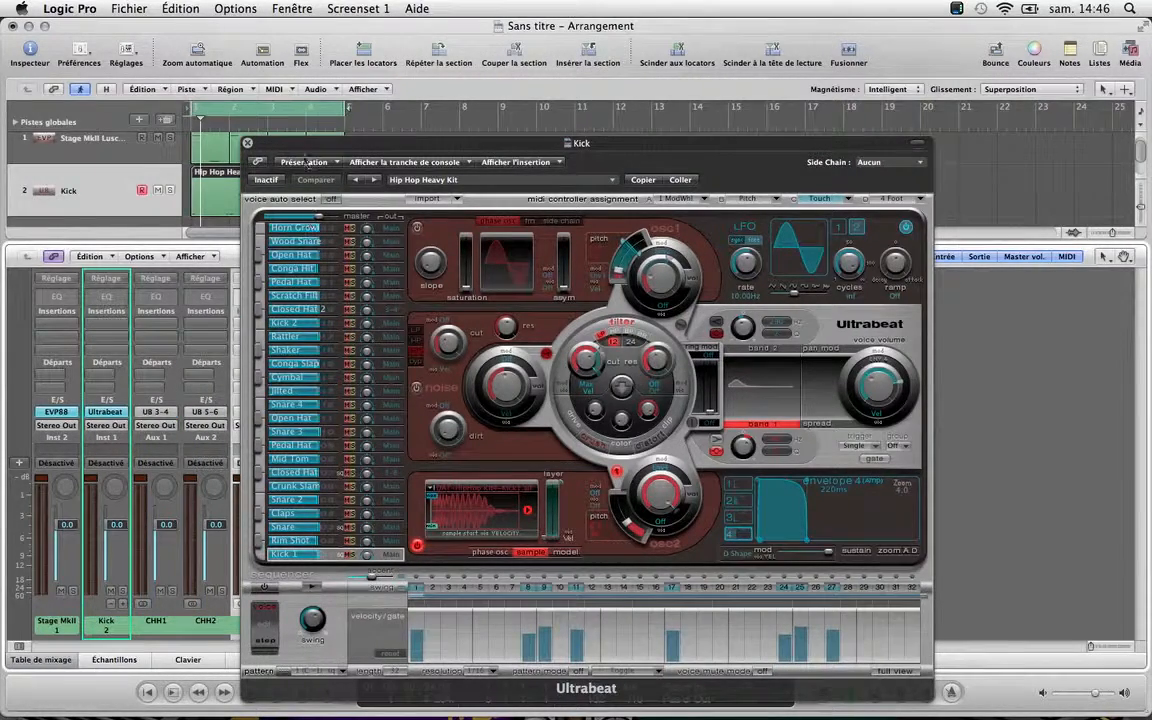
left_click_drag(296, 141, 422, 101)
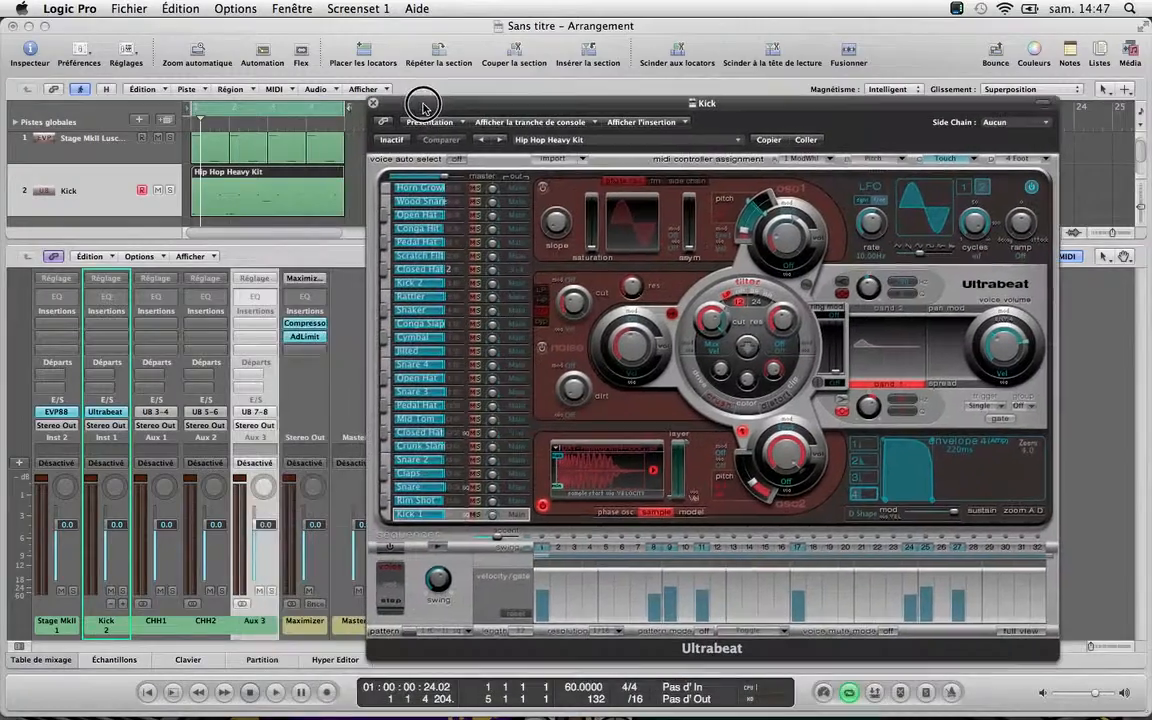
double_click(256, 622)
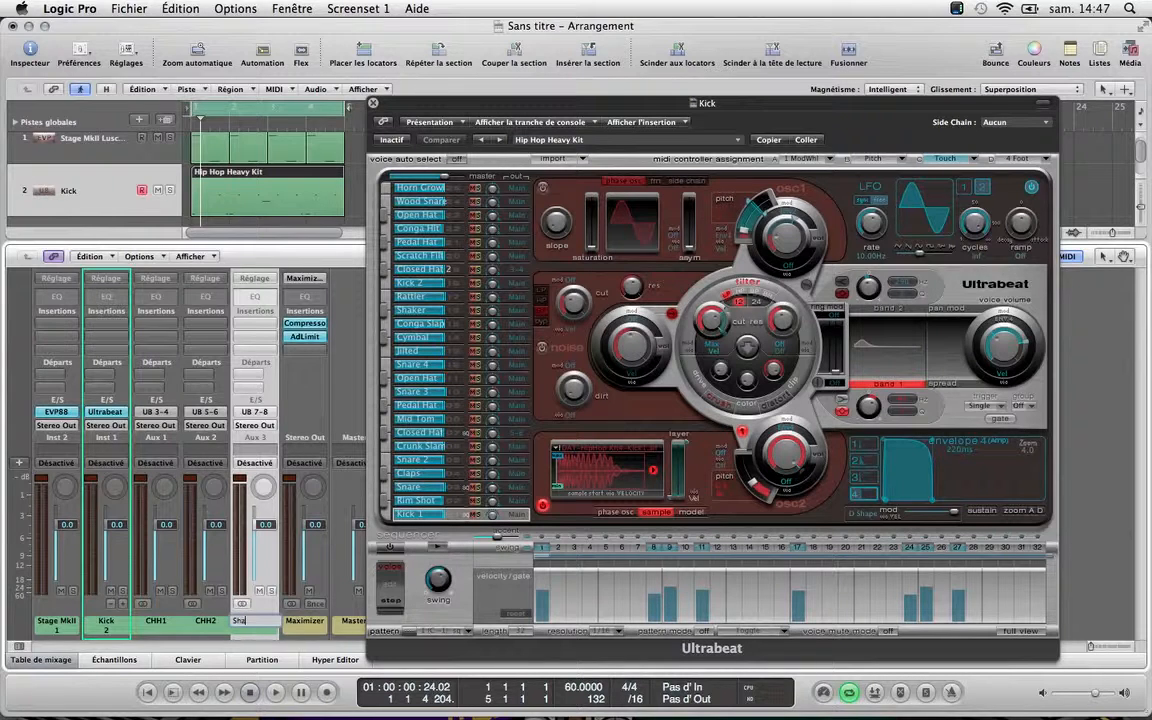
key("Return")
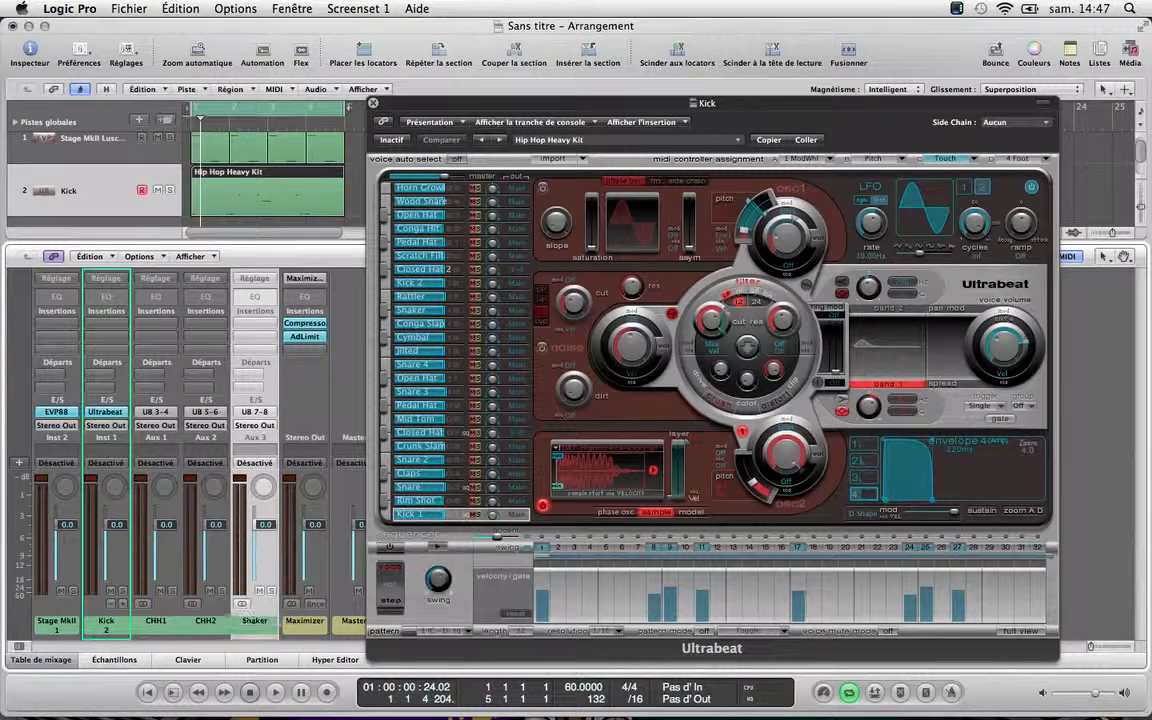
Audition Ultrabeat's Shaker and Rattler voices and route the Rattler voice to output 7-8
left_click(393, 313)
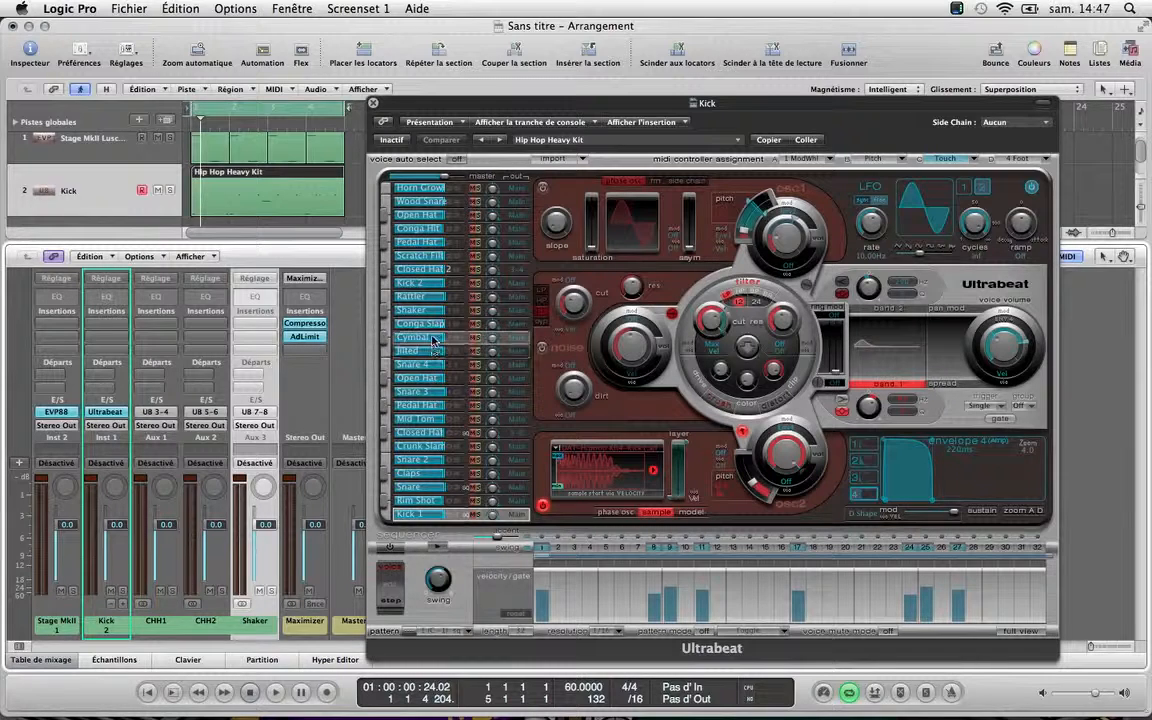
left_click(387, 314)
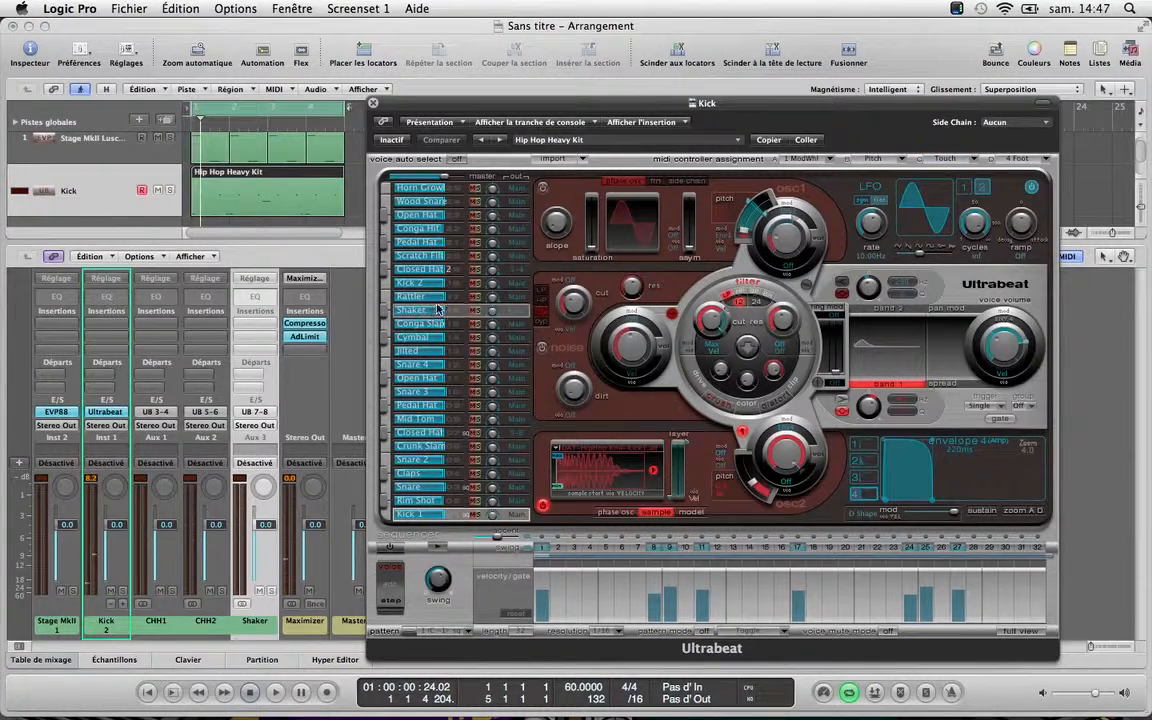
left_click(387, 298)
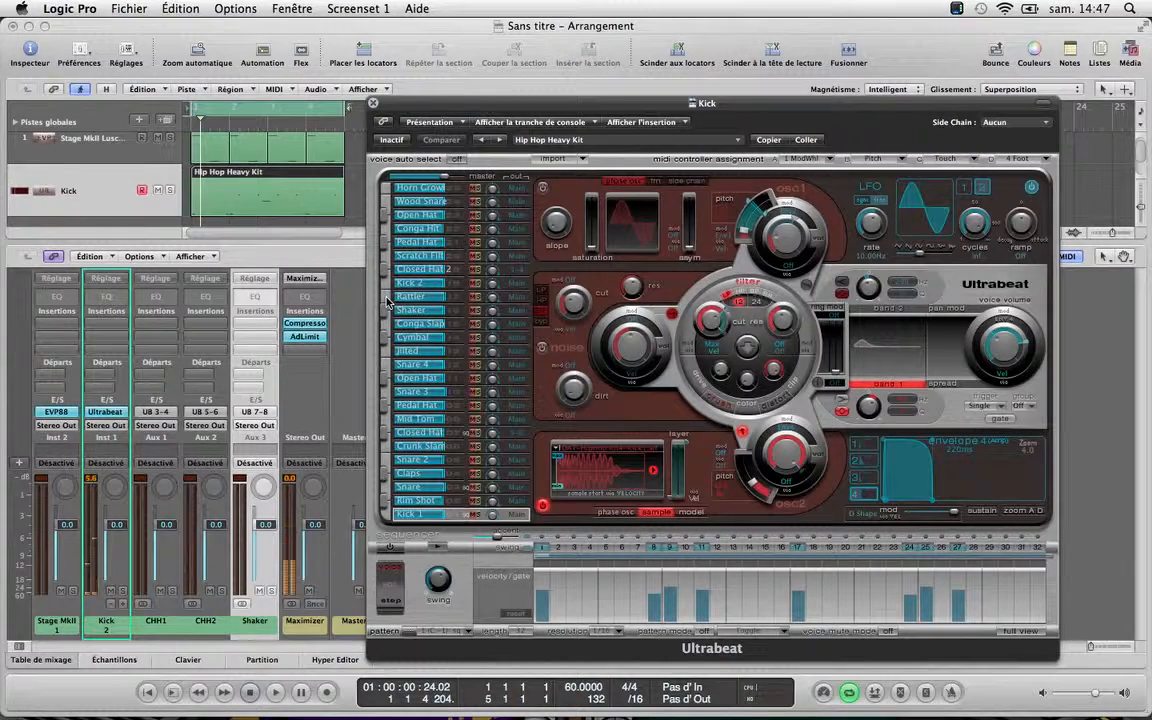
left_click(518, 300)
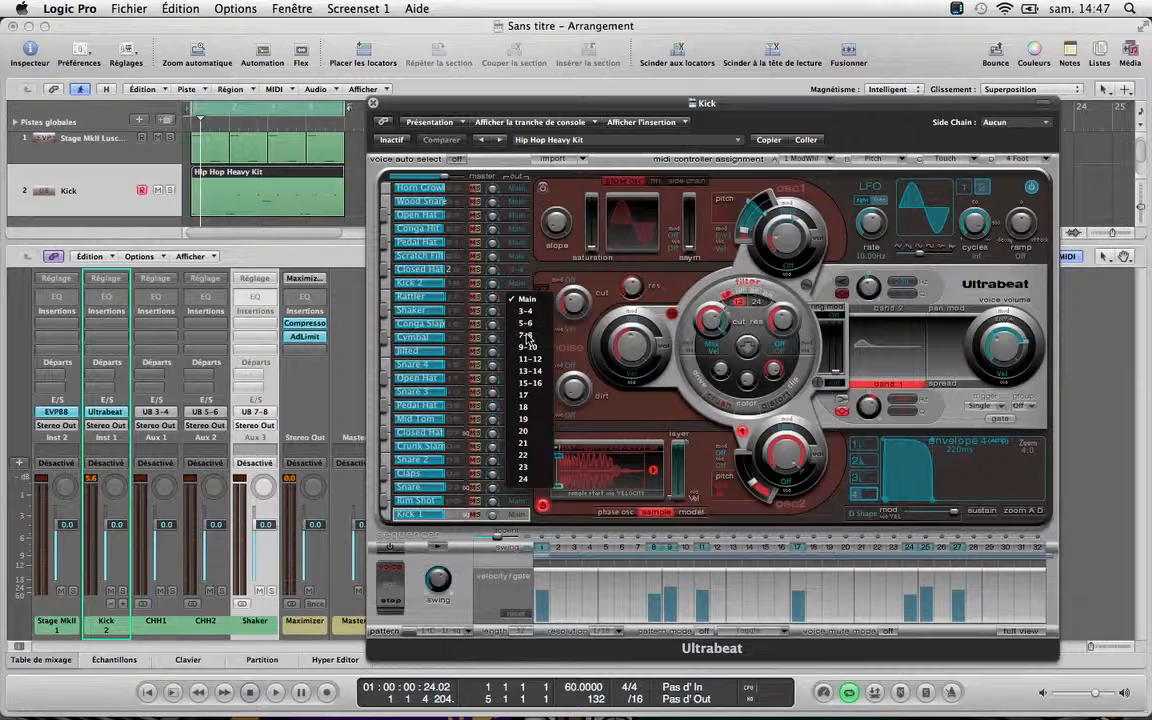
left_click(526, 336)
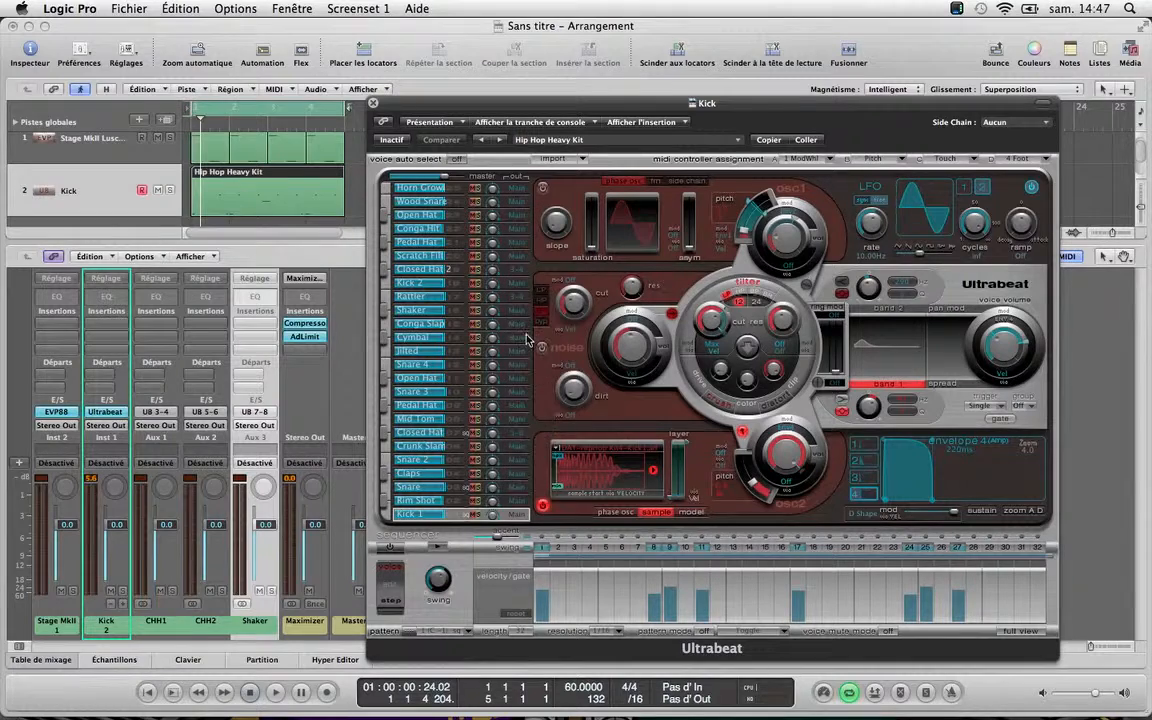
Close Ultrabeat, mute the Stage MkII channel, and play the loop with the Kick channel first soloed and then unsoloed
left_click(373, 103)
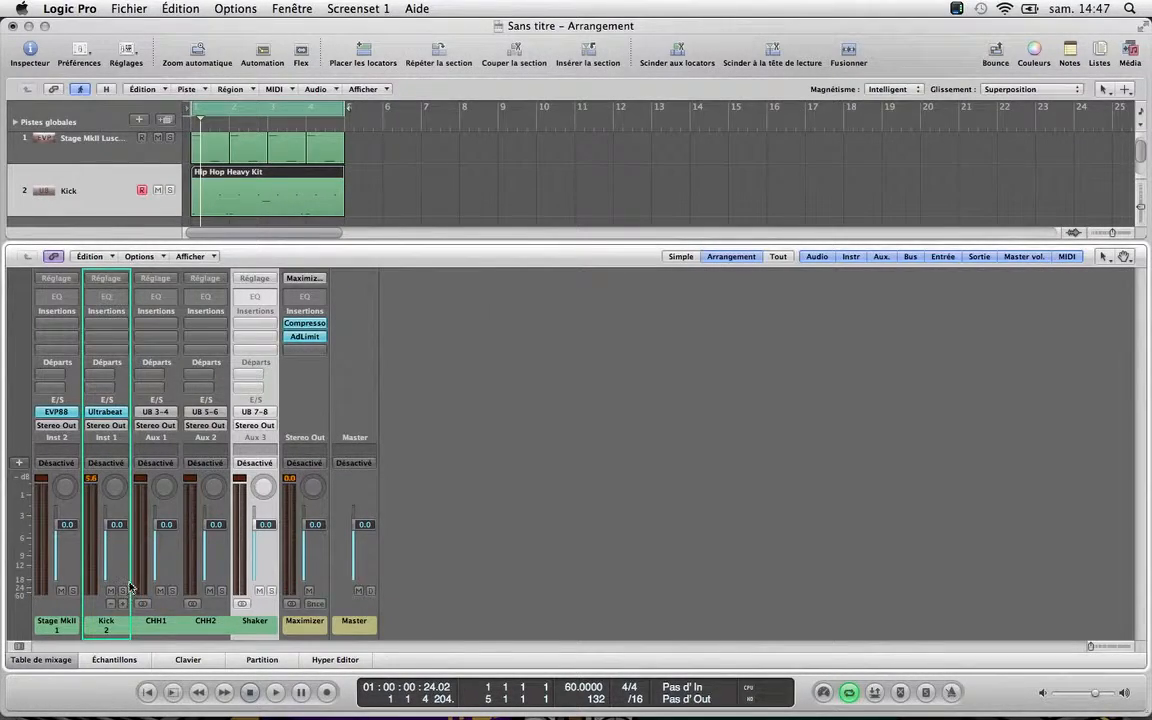
left_click(61, 590)
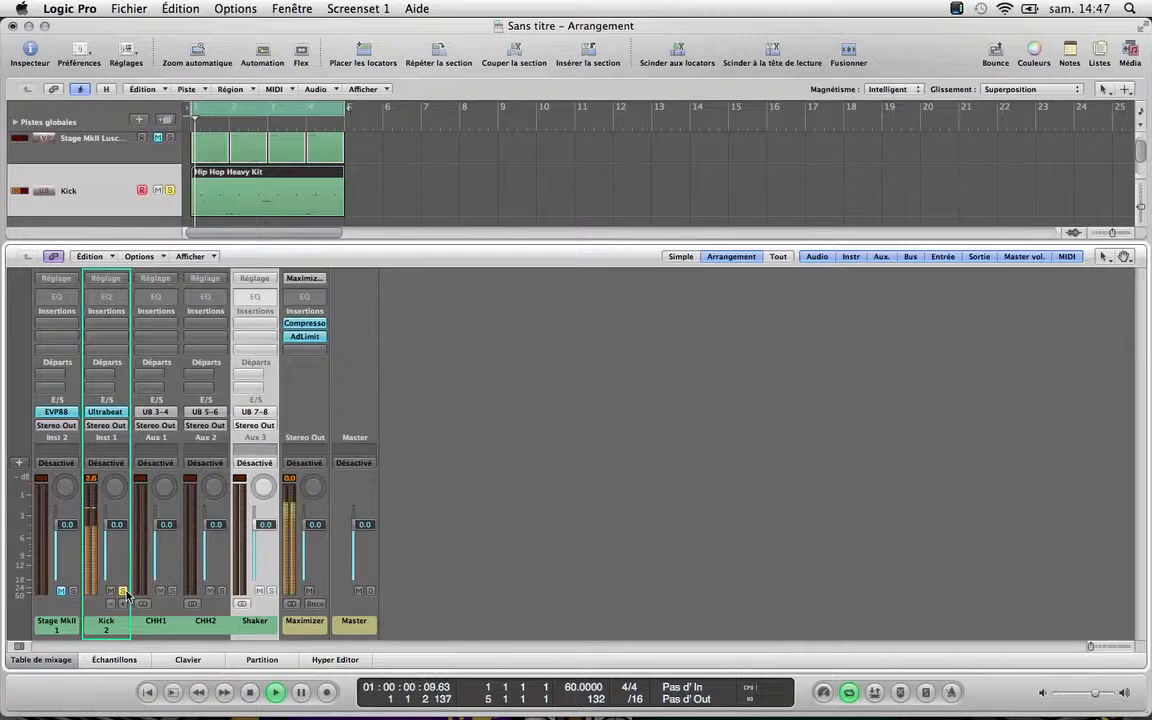
key("space")
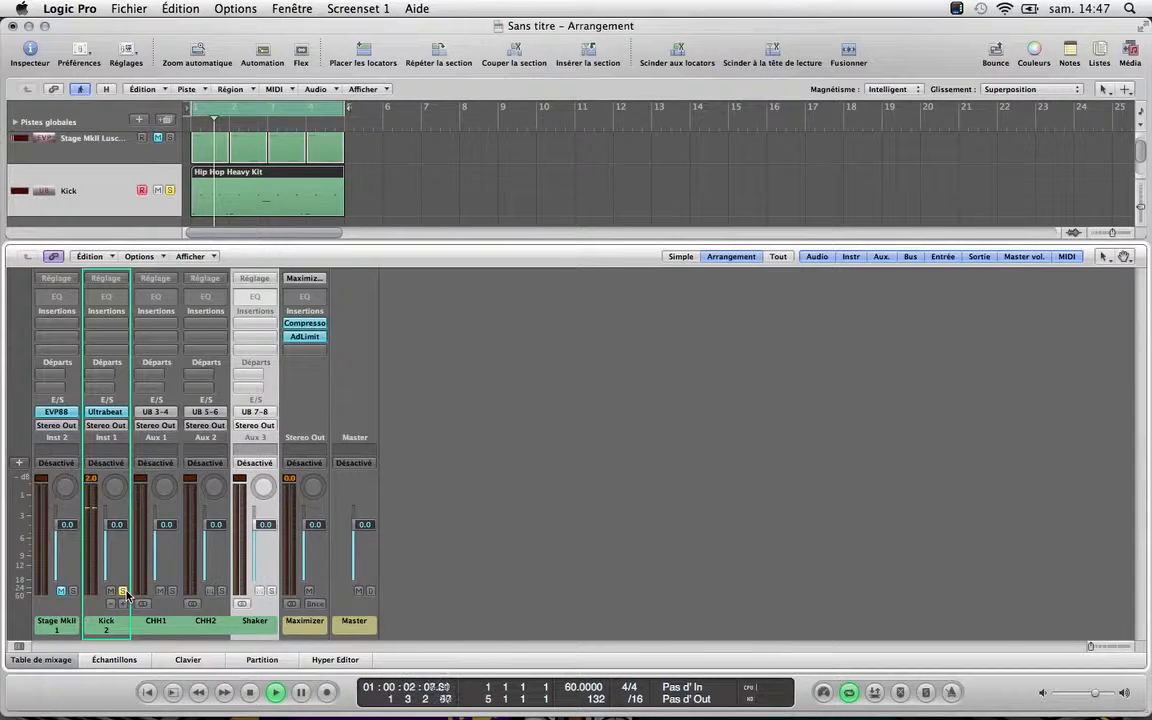
left_click(123, 592)
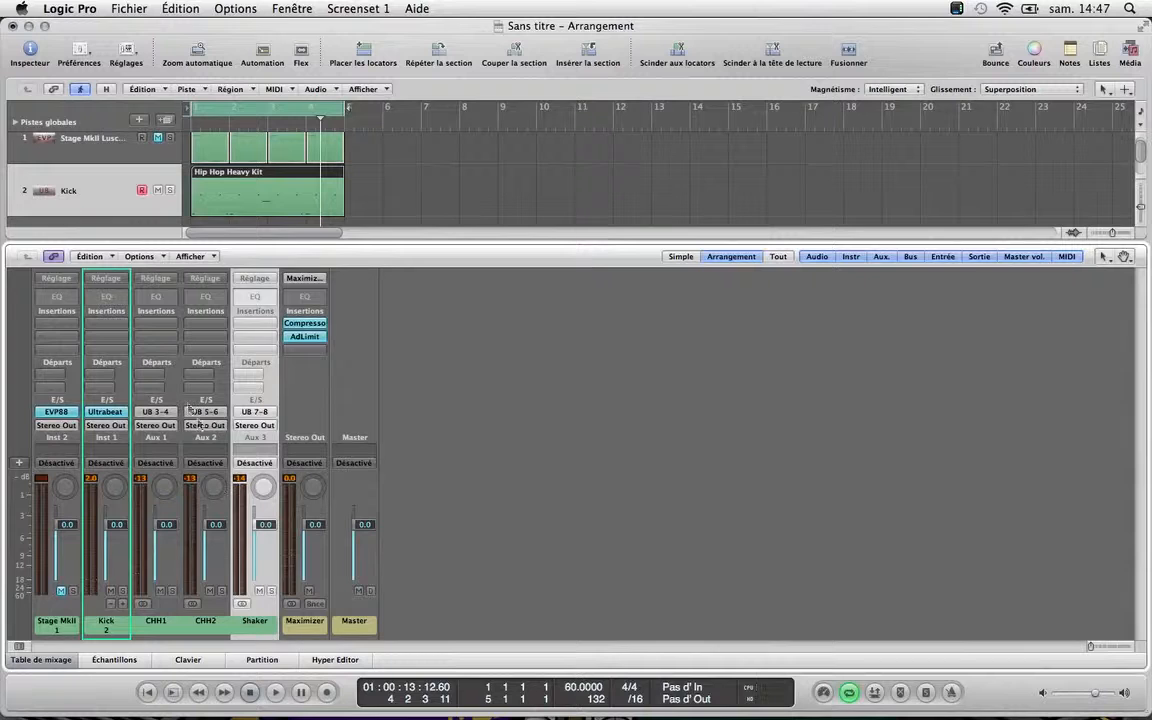
Insert a Channel EQ with default settings on the Kick channel strip and close its window
double_click(107, 296)
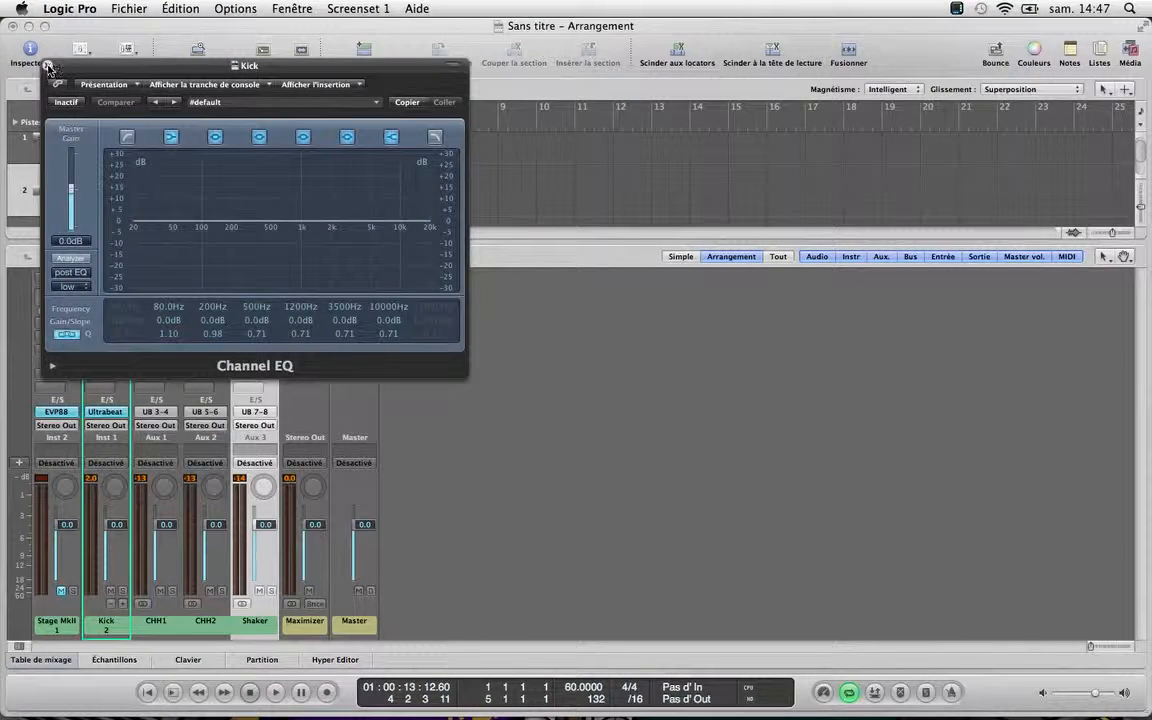
left_click(47, 66)
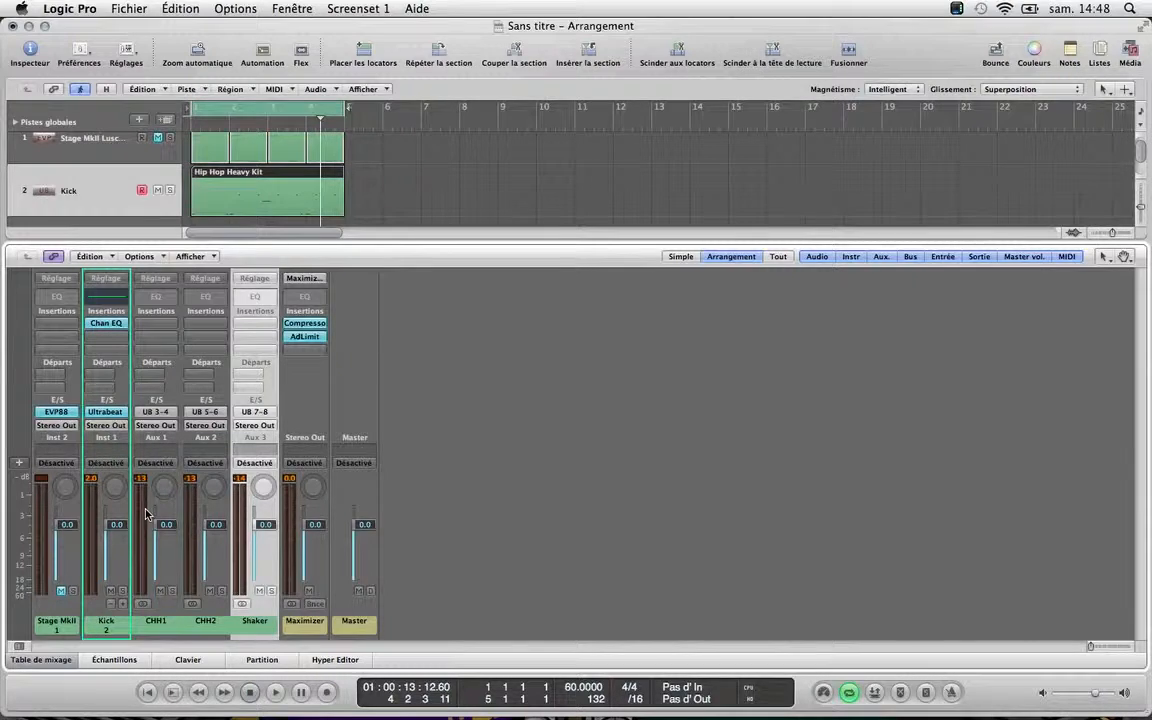
Hide the mixer and play the loop from bar 1 with the Stage MkII track unmuted
key("x")
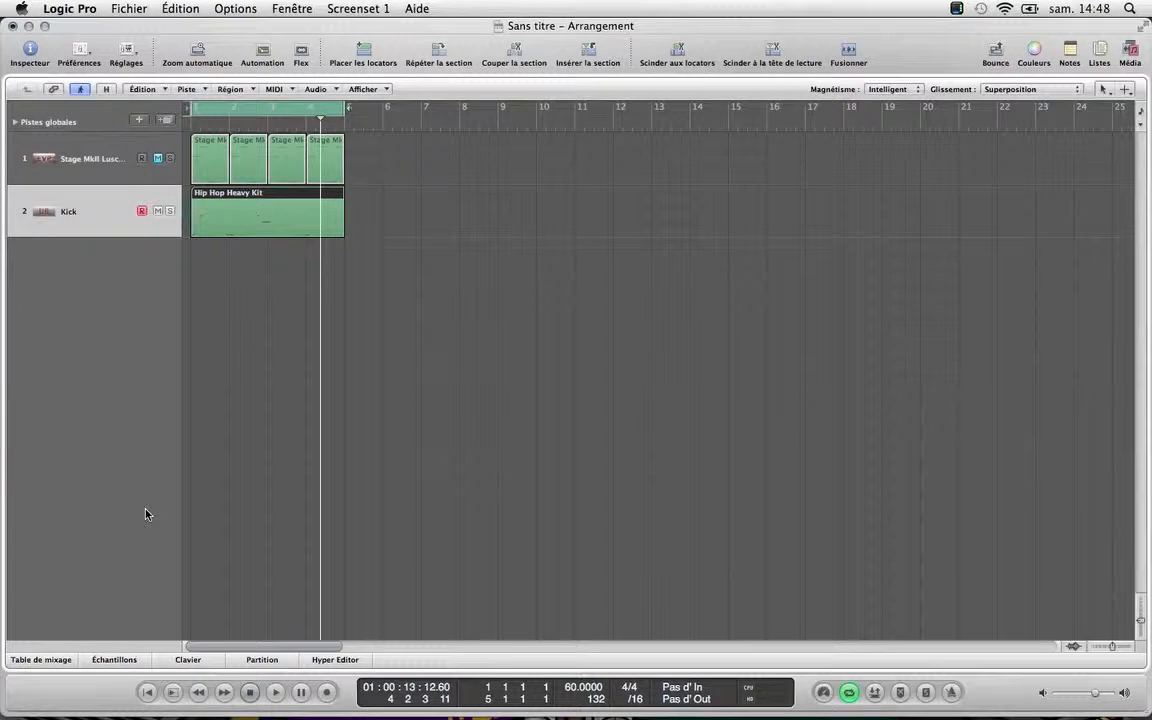
key("space")
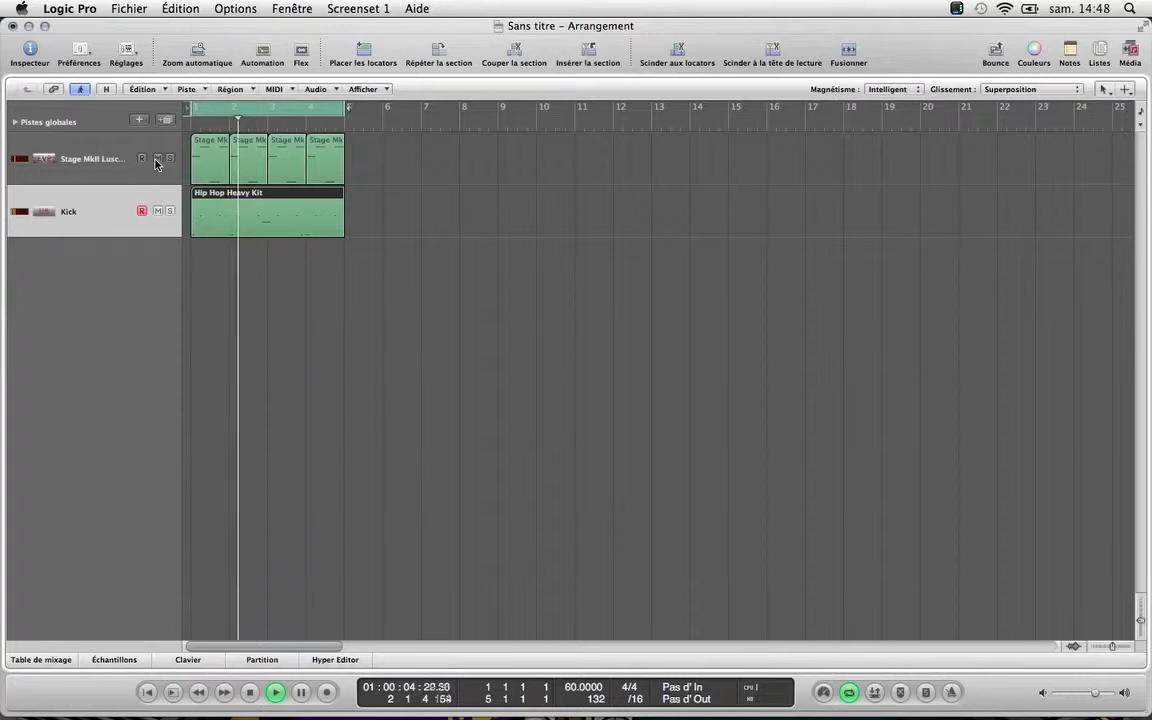